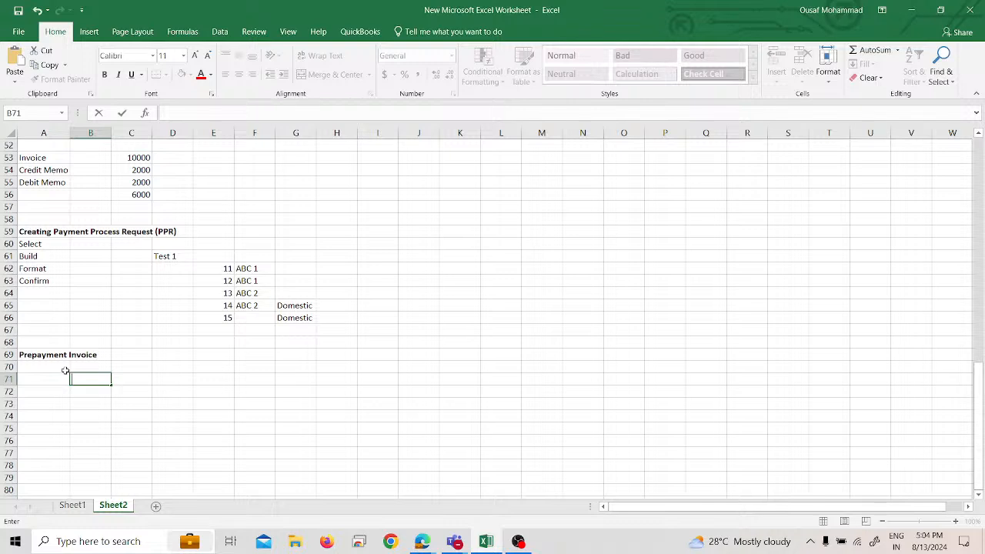
Step: Enter the note "Create a PPI of $ 25000" in cell A71, under the Prepayment Invoice heading
click(38, 379)
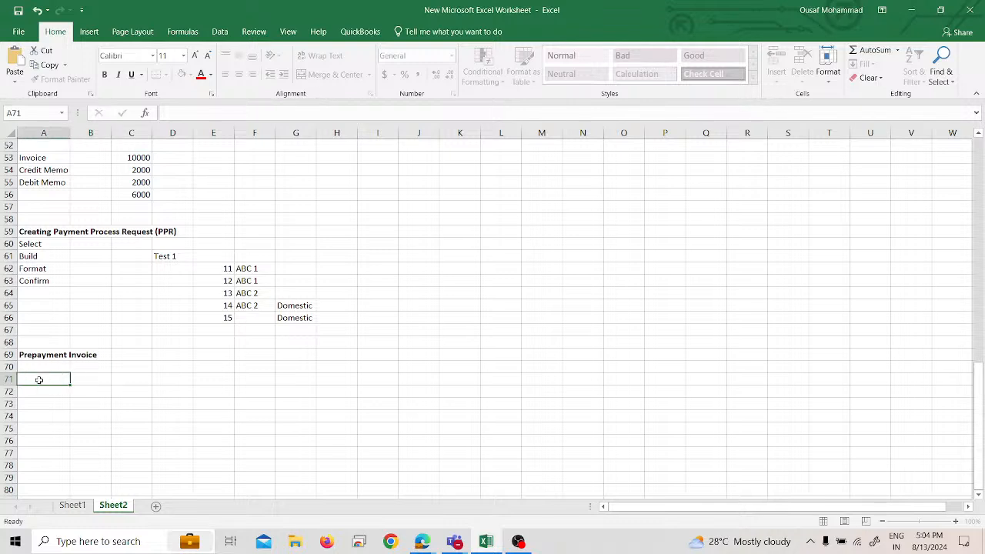
text(Create a PPP)
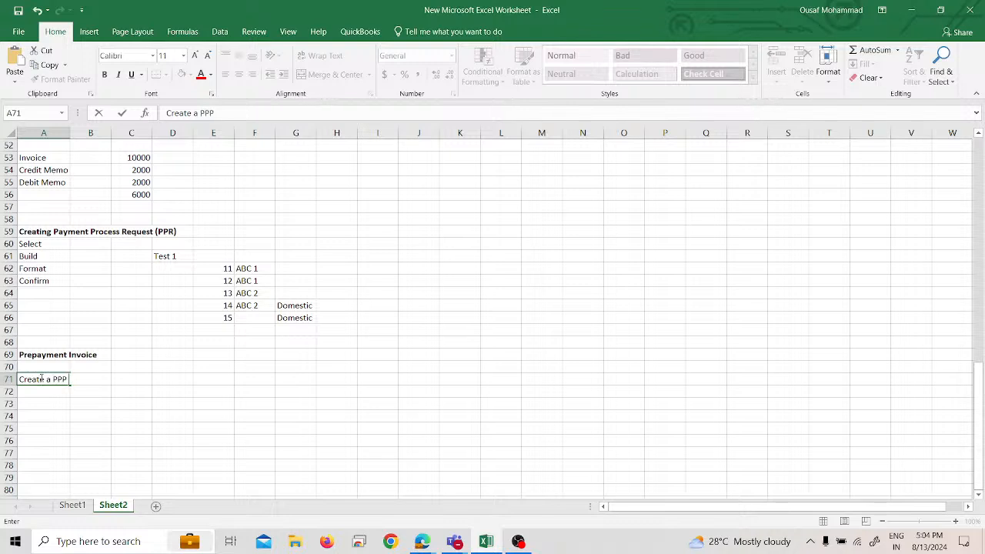
key(BackSpace)
text(I of $ 25000)
key(Return)
Step: Add the note "Process Payment For prepayment invoice" in cell A72
text(Process)
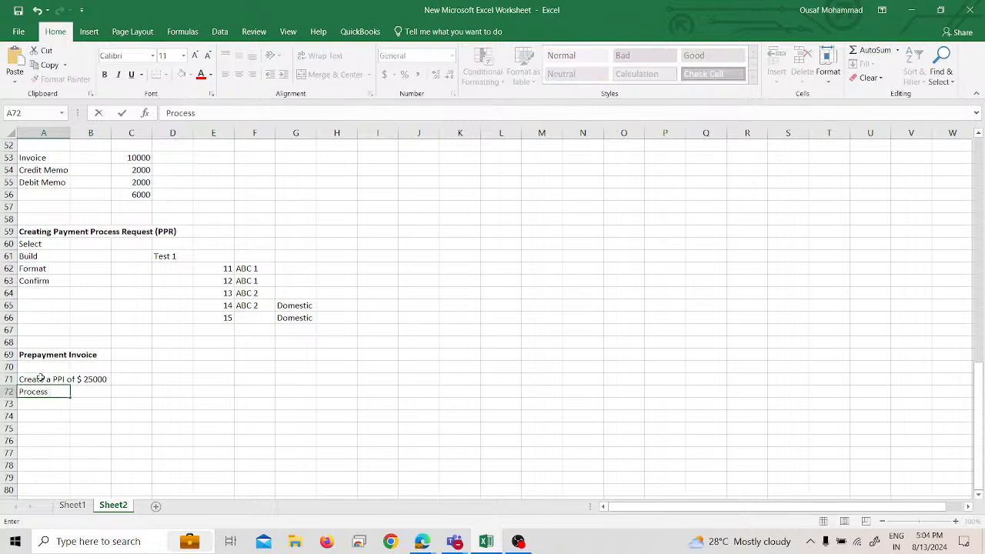
text( Payment For pre)
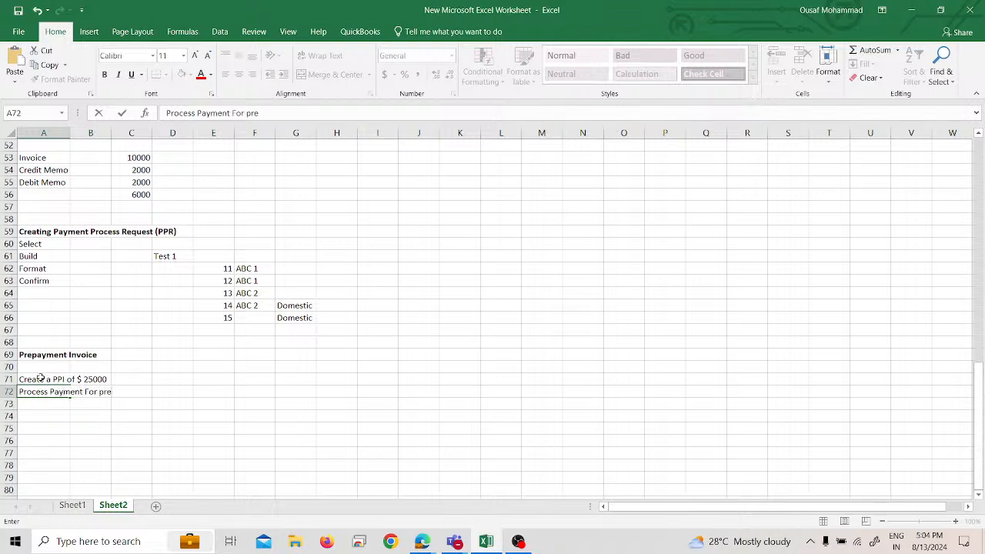
text(payment invoice)
key(Return)
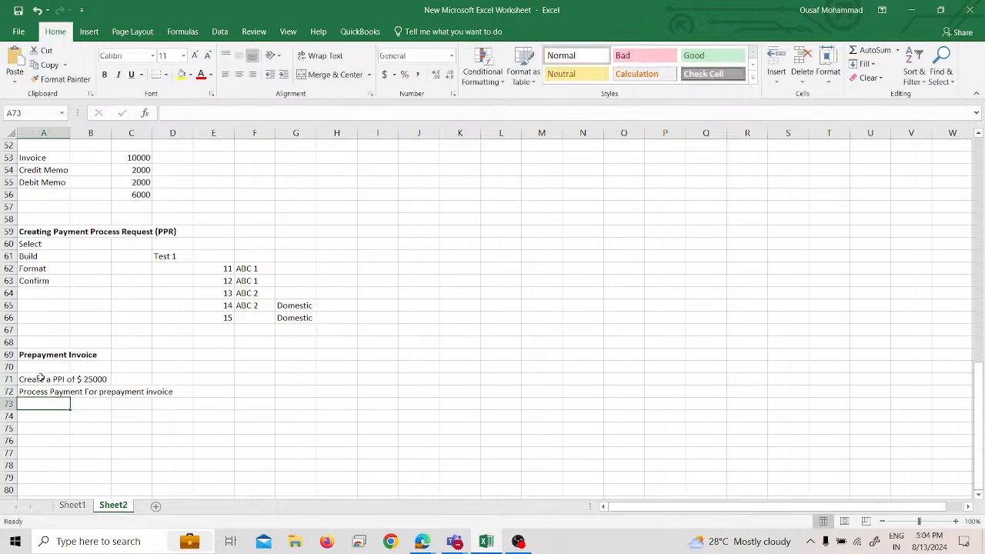
Step: Add the note "Create Standard $ 10000" in cell A73
text(Create Sta)
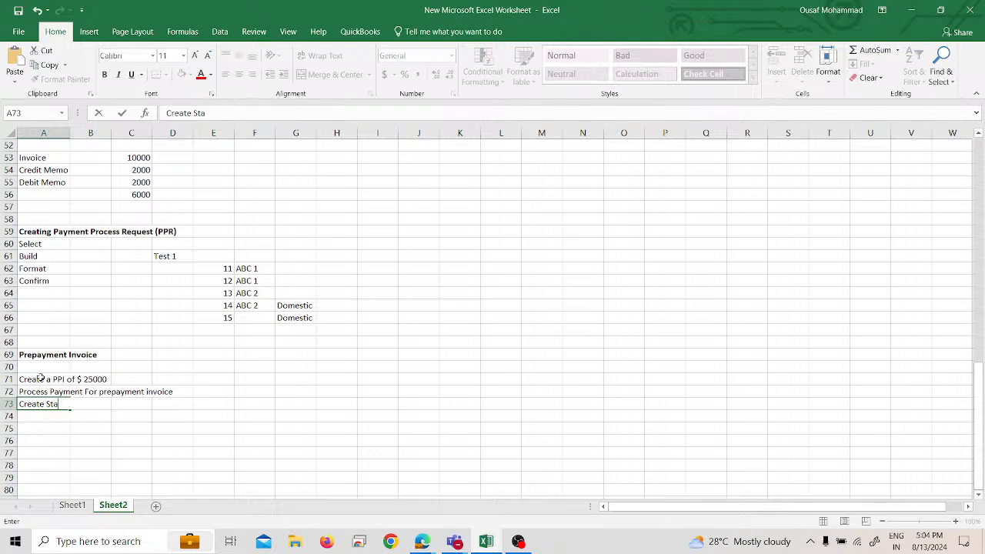
text(ndard $ 10000)
key(Return)
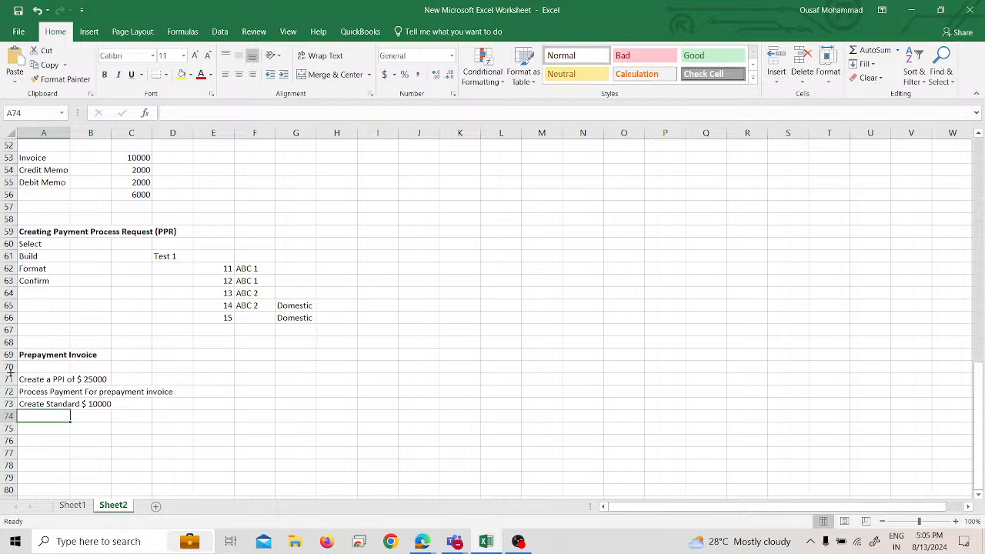
Step: Add the note "Apply Prepayment To standard Invocie $ 10000" in cell A74
text(Apply P)
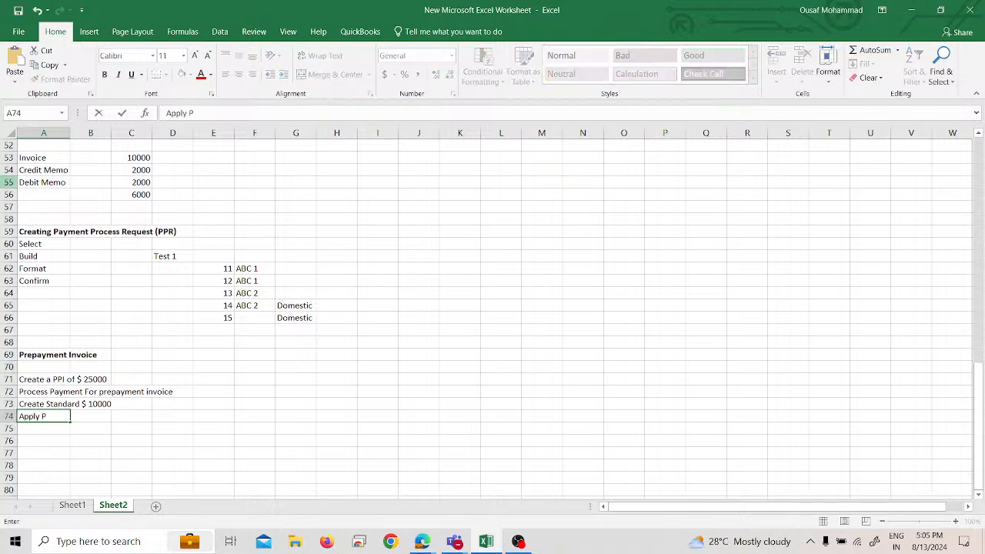
text(repayment To stn)
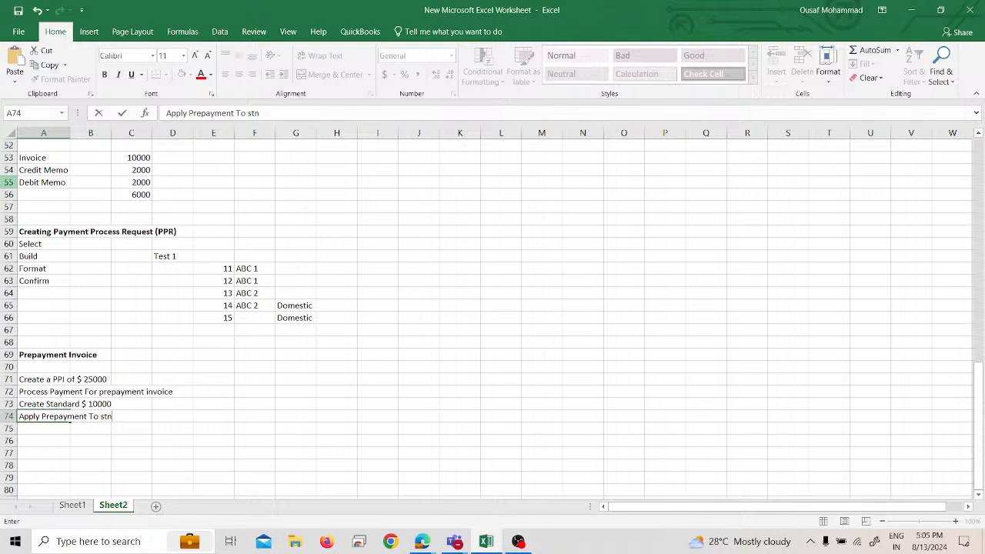
key(BackSpace)
text(andard)
text( Invoc)
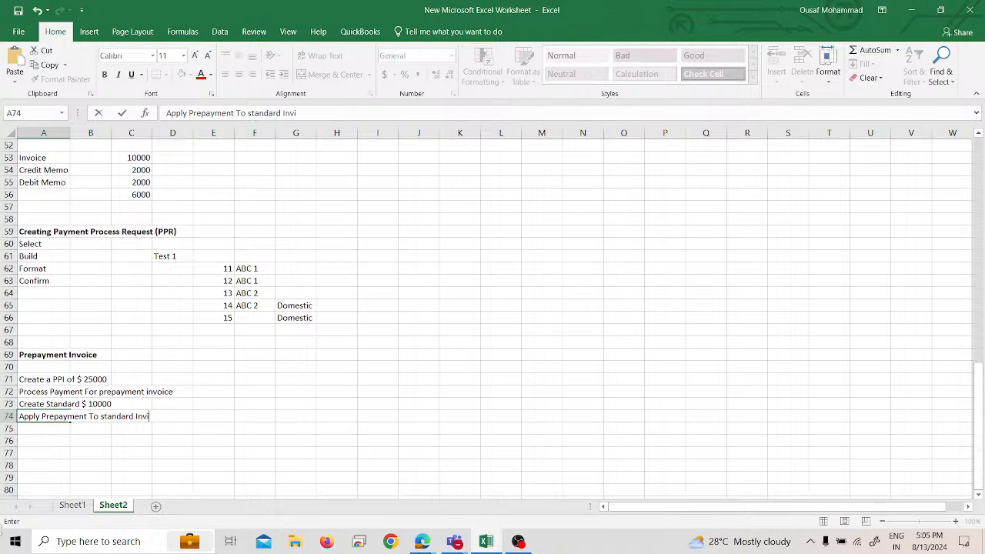
text(ie)
text(=)
key(BackSpace)
key(BackSpace)
text(e$)
key(BackSpace)
key(BackSpace)
key(BackSpace)
text($ 10000)
key(Return)
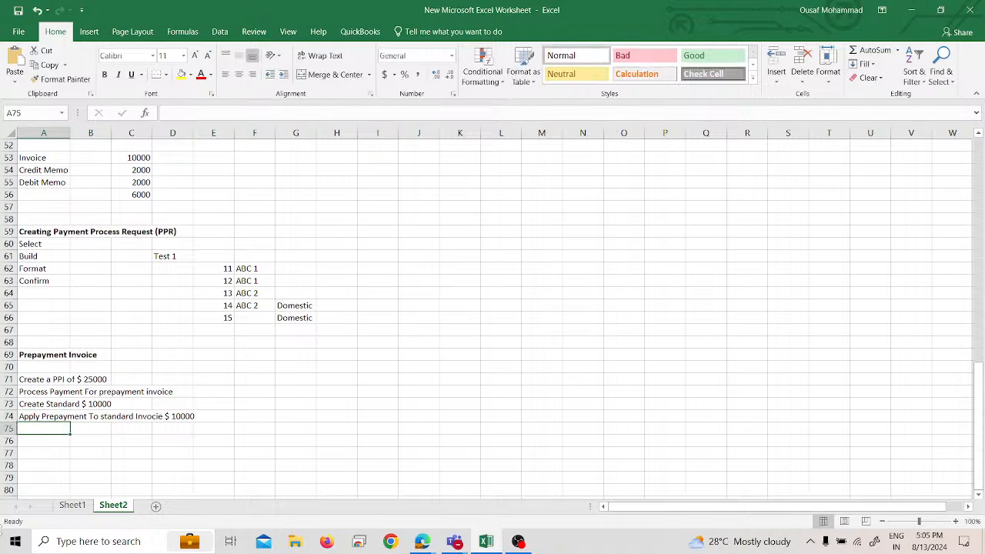
drag(58, 390, 147, 392)
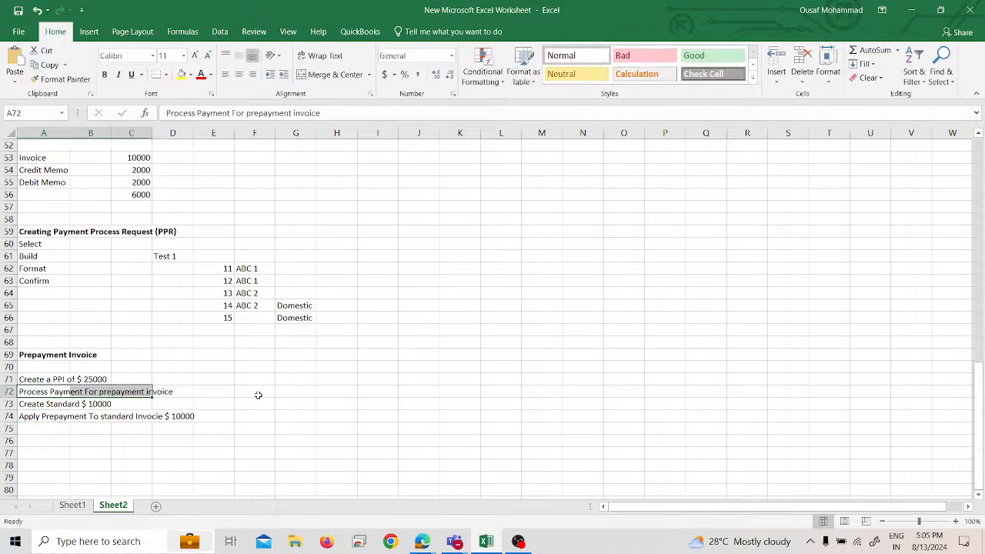
click(257, 392)
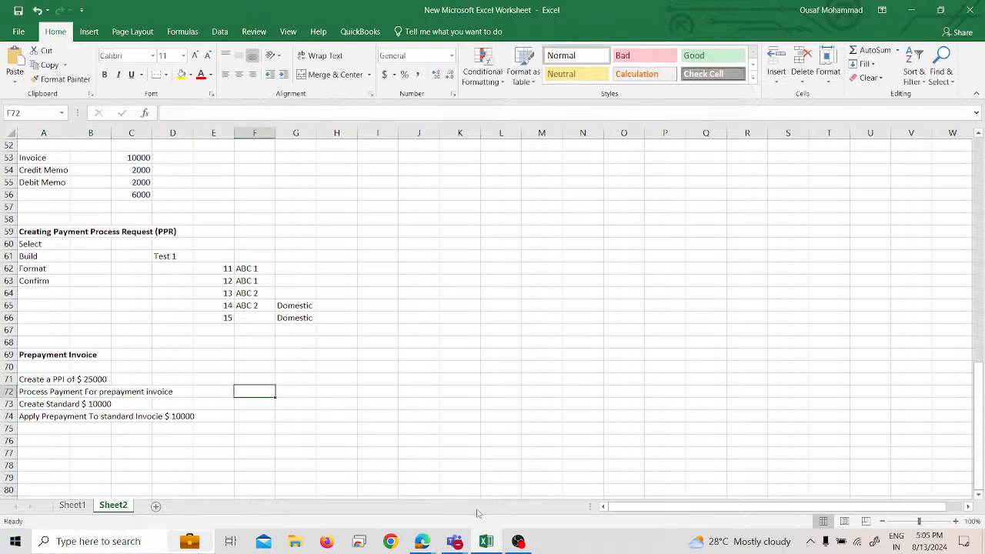
Step: Switch to Oracle Fusion Cloud in the browser and open Manage Implementation Projects from Setup and Maintenance
key(alt+Tab)
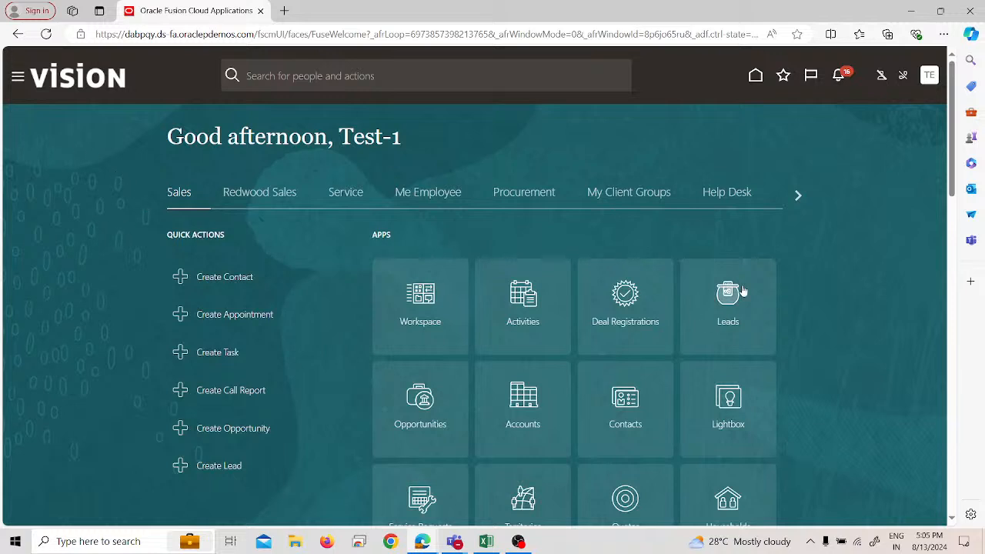
click(929, 76)
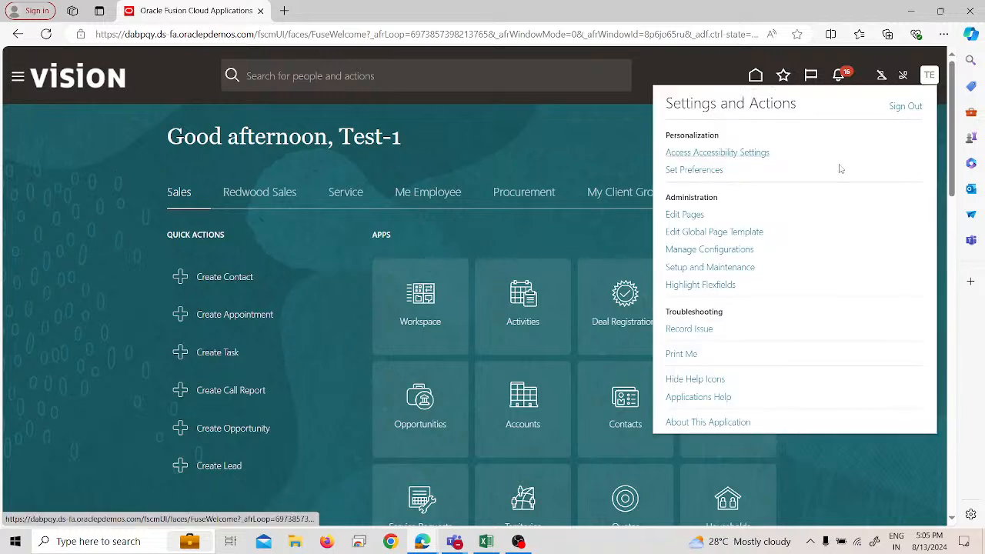
click(736, 265)
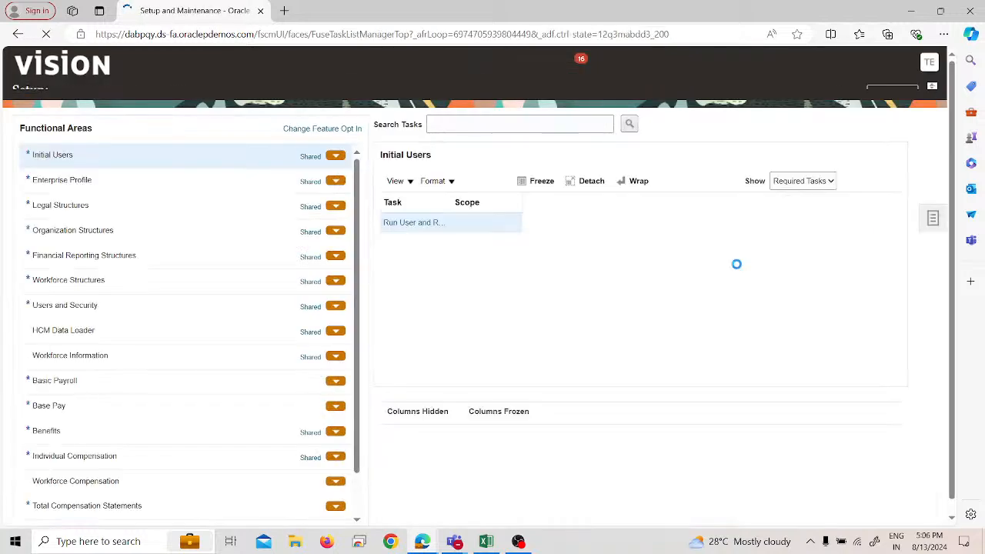
click(932, 233)
click(854, 139)
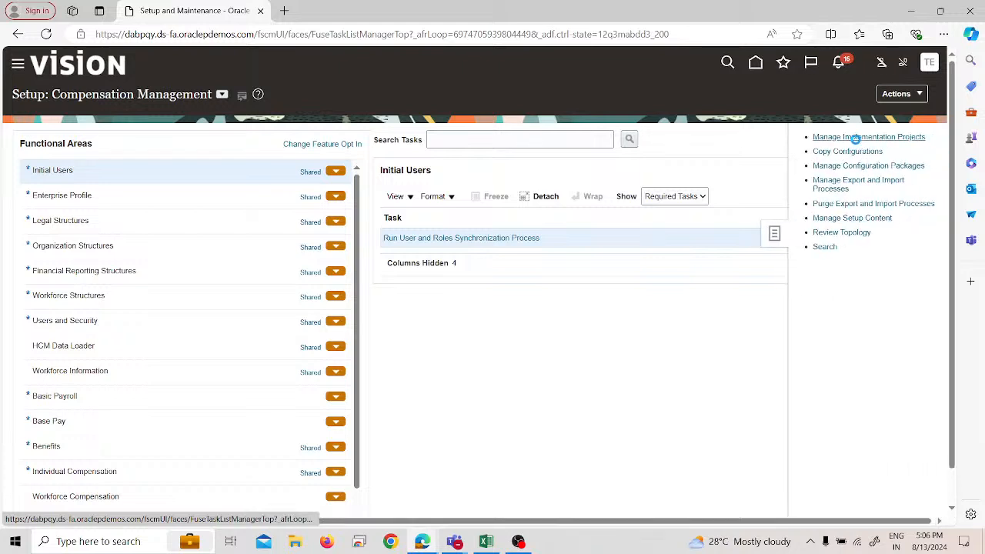
click(874, 97)
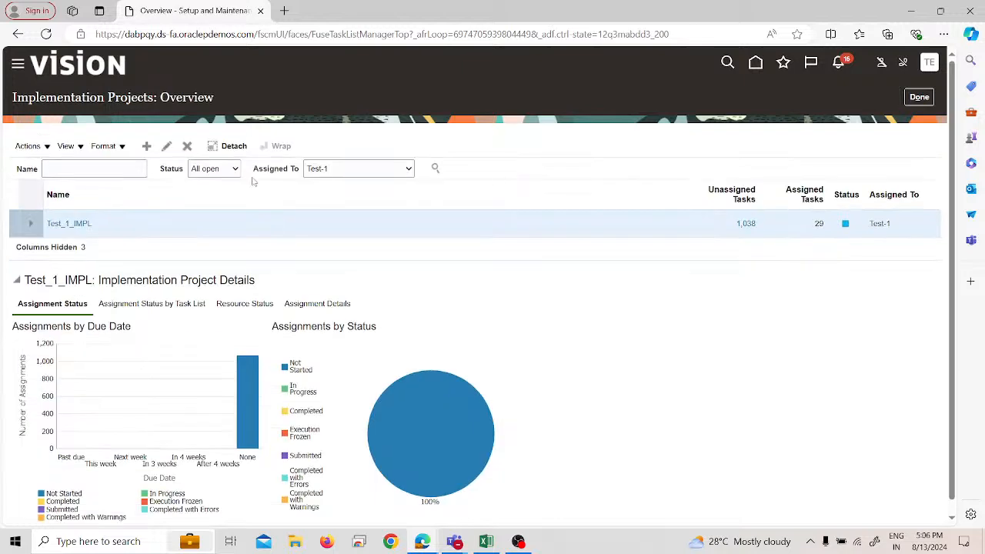
Step: In the Test_1_IMPL implementation project, search for the task "Invoice options" and go to Manage Invoice Options
click(74, 224)
click(110, 263)
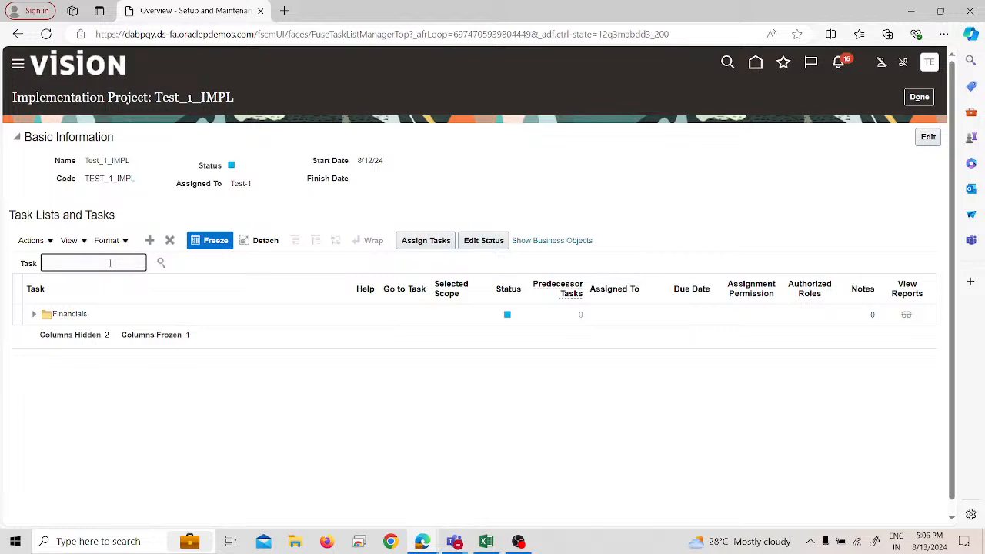
text(Invoice options)
key(Return)
click(84, 304)
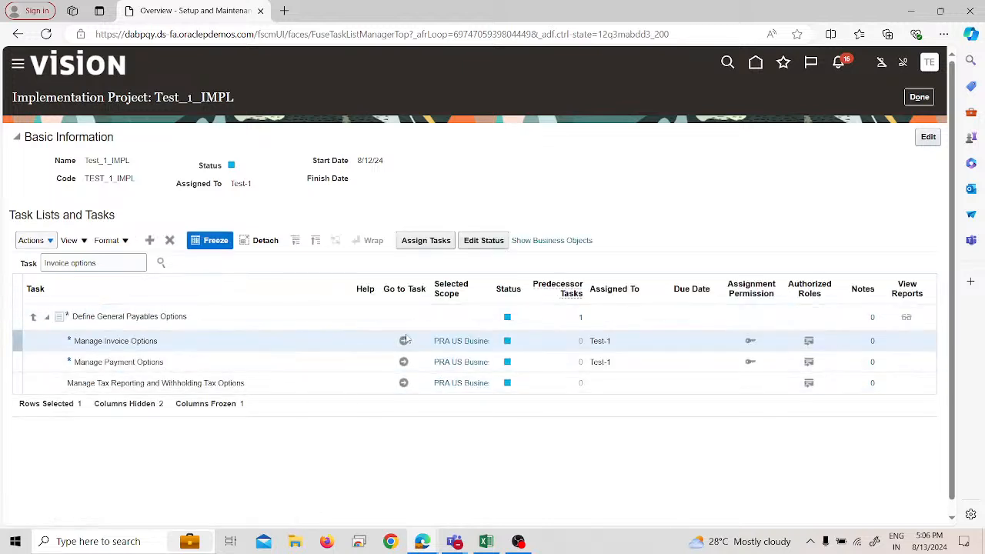
click(404, 340)
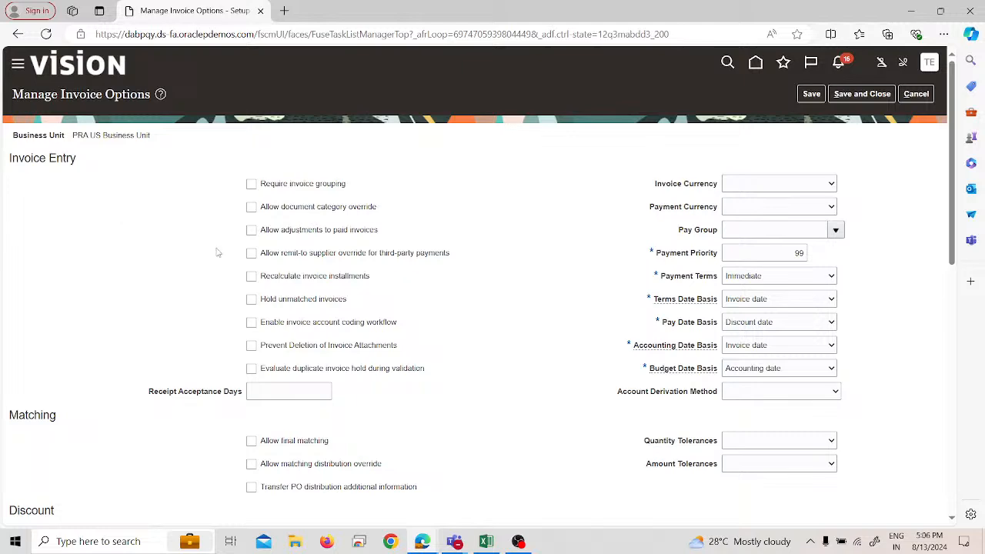
Step: Choose Immediate as the payment terms in the Prepayment section of the invoice options
scroll(114, 254, down, 3)
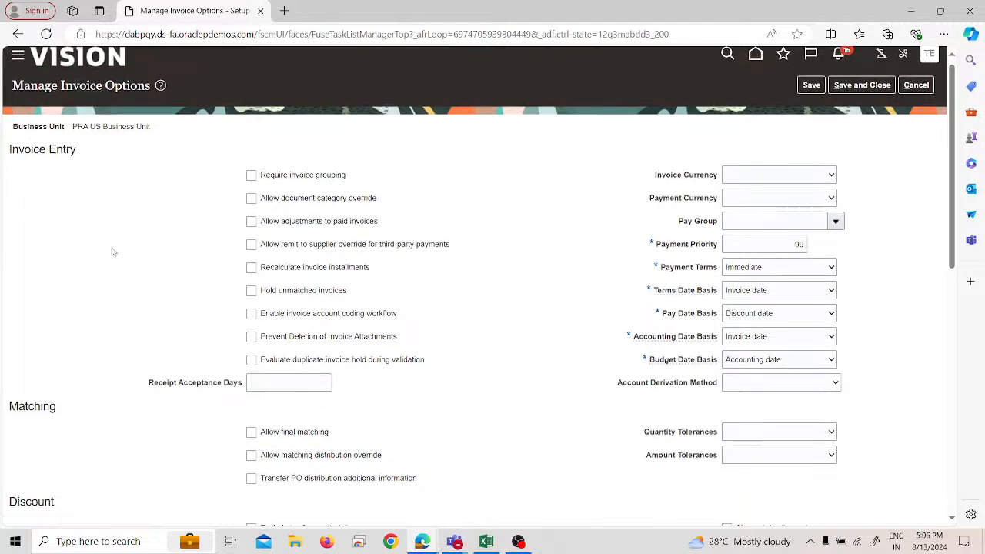
scroll(117, 262, down, 1)
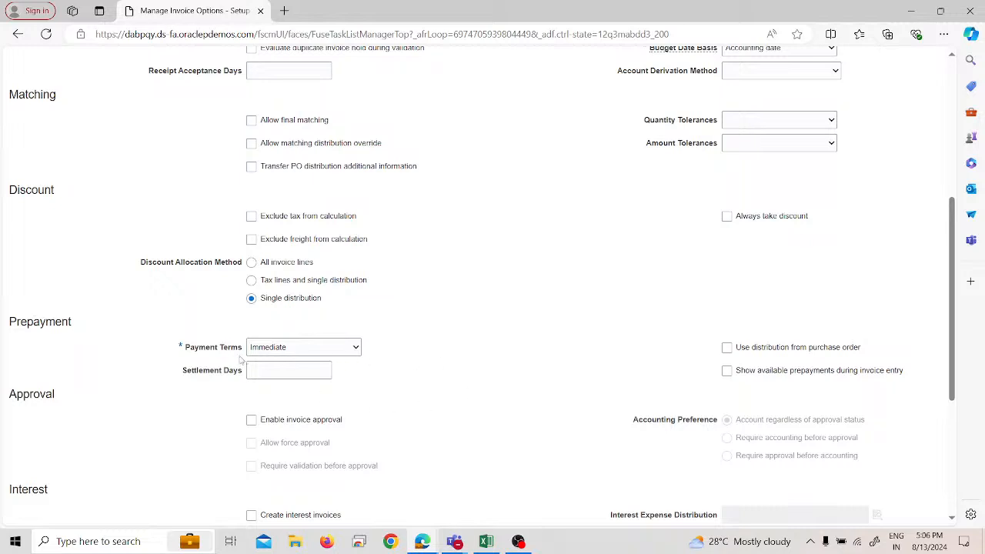
click(339, 348)
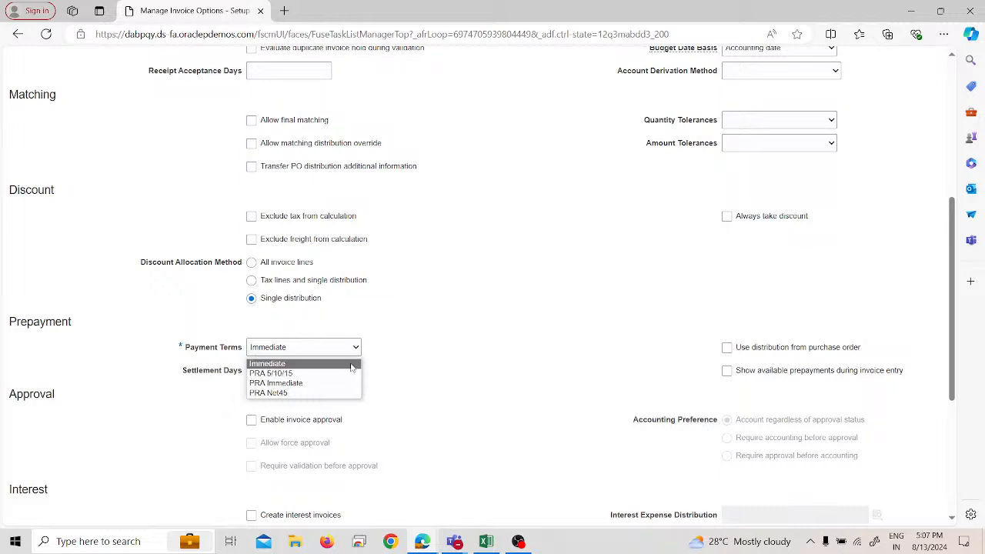
click(351, 364)
click(315, 368)
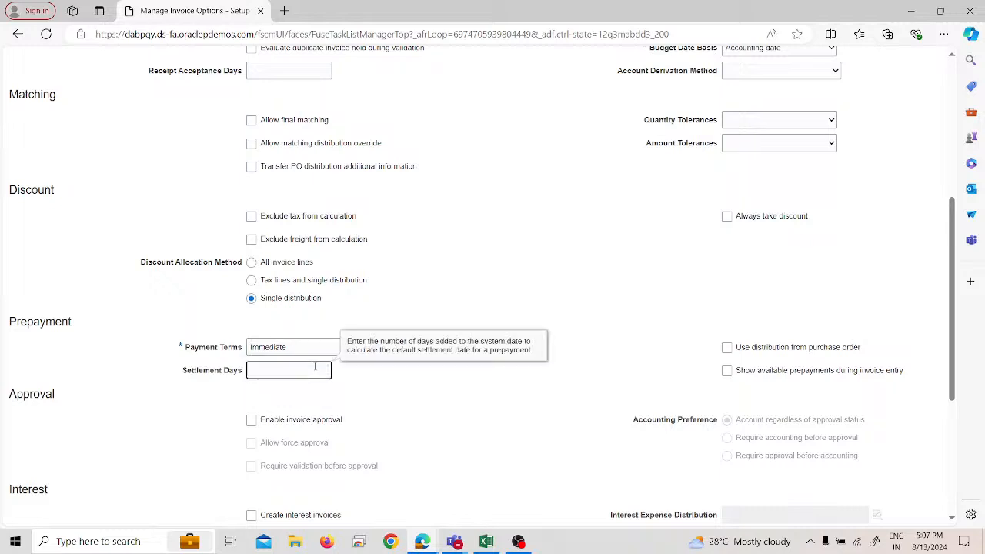
text(3)
key(BackSpace)
click(674, 341)
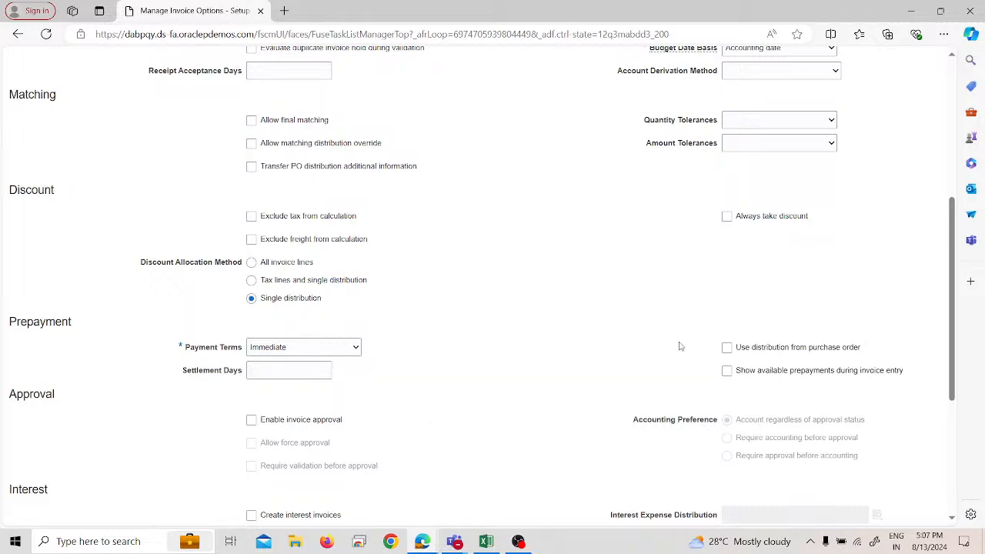
Step: Enable showing available prepayments during invoice entry, and save and close the invoice options
click(727, 371)
scroll(602, 360, up, 2)
scroll(602, 359, up, 2)
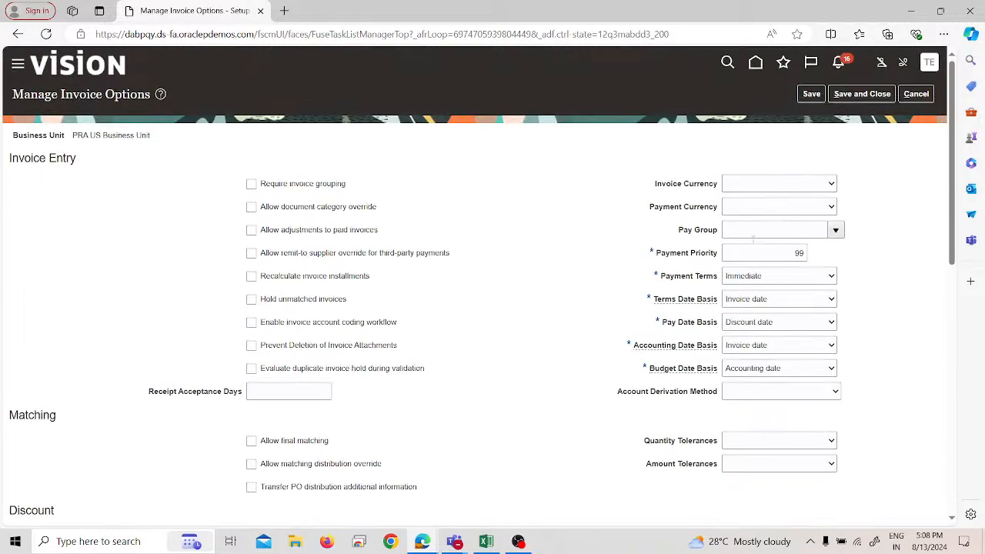
click(864, 94)
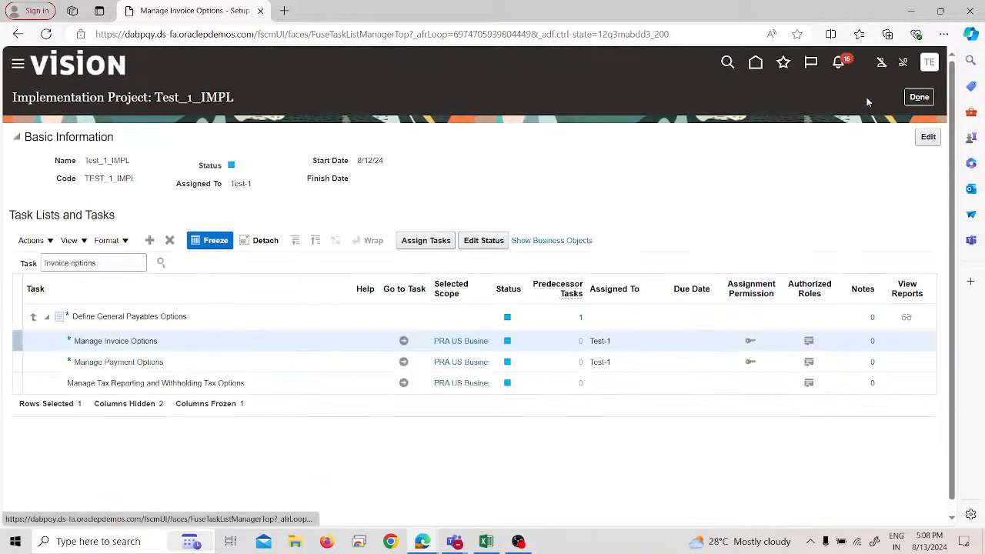
Step: Go to the Invoices work area under Payables
click(18, 66)
scroll(195, 254, down, 3)
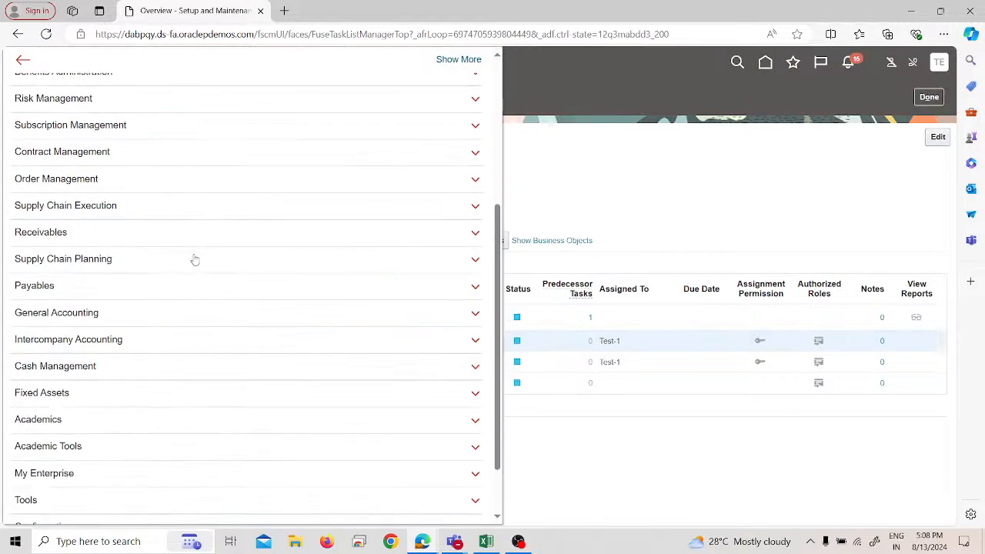
scroll(195, 260, down, 1)
scroll(99, 369, up, 1)
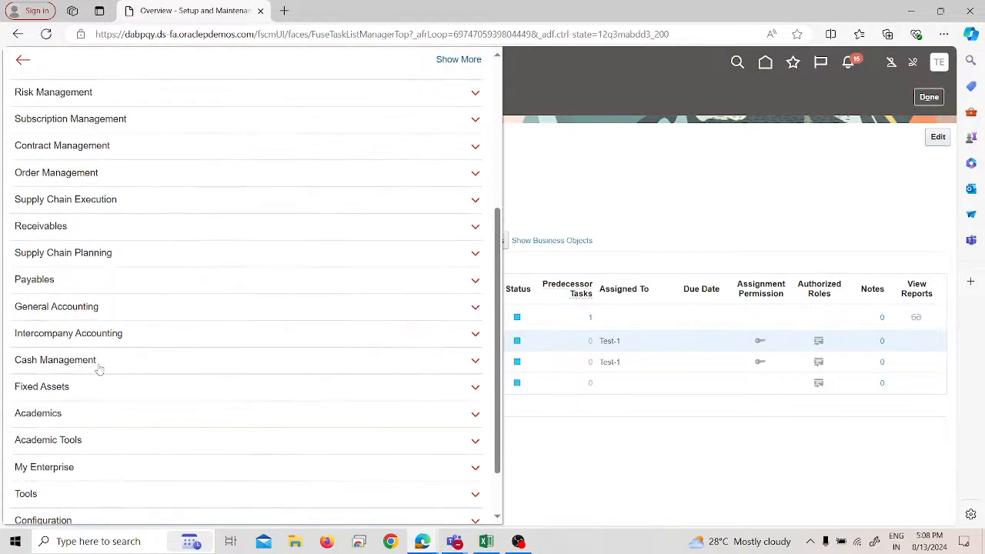
click(104, 281)
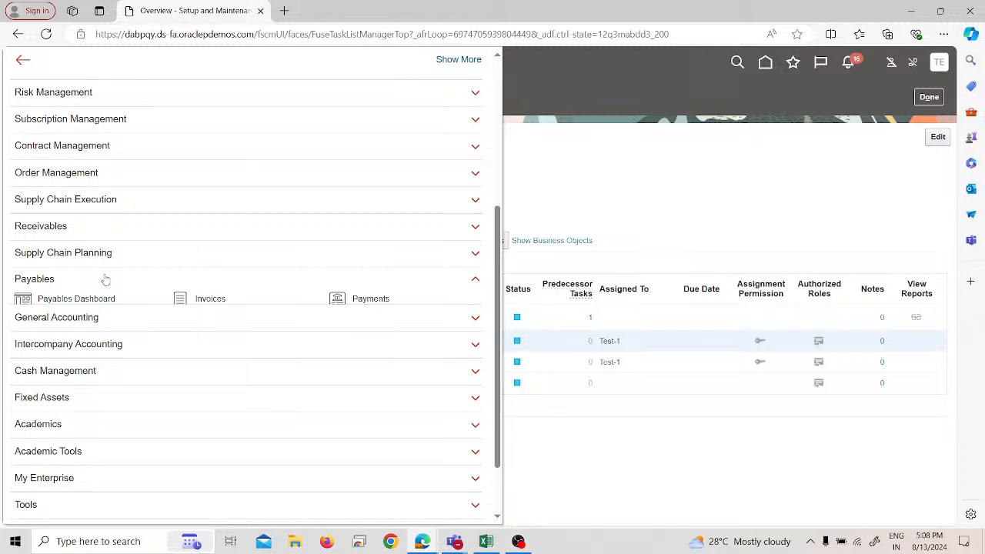
click(208, 298)
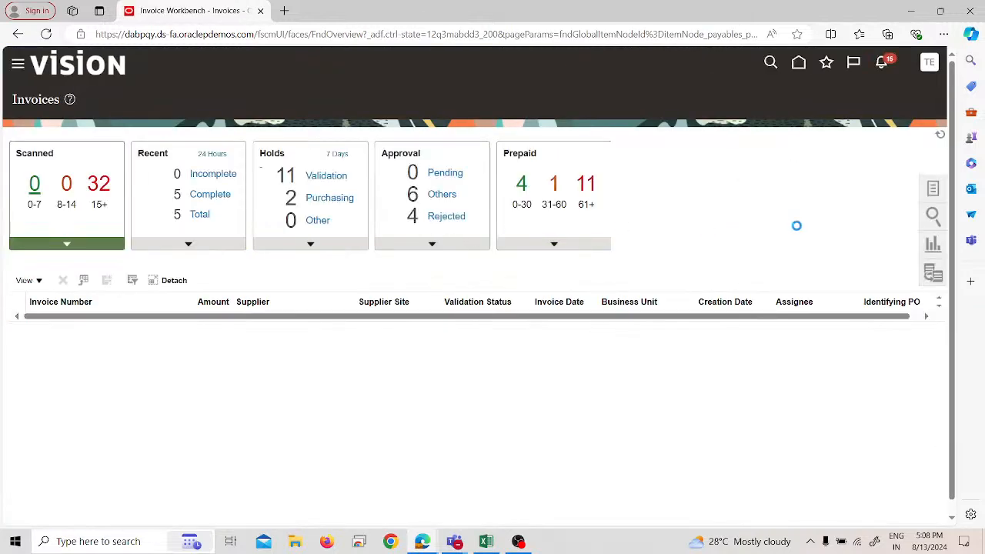
Step: Start creating a new invoice and look through the available invoice types
click(933, 188)
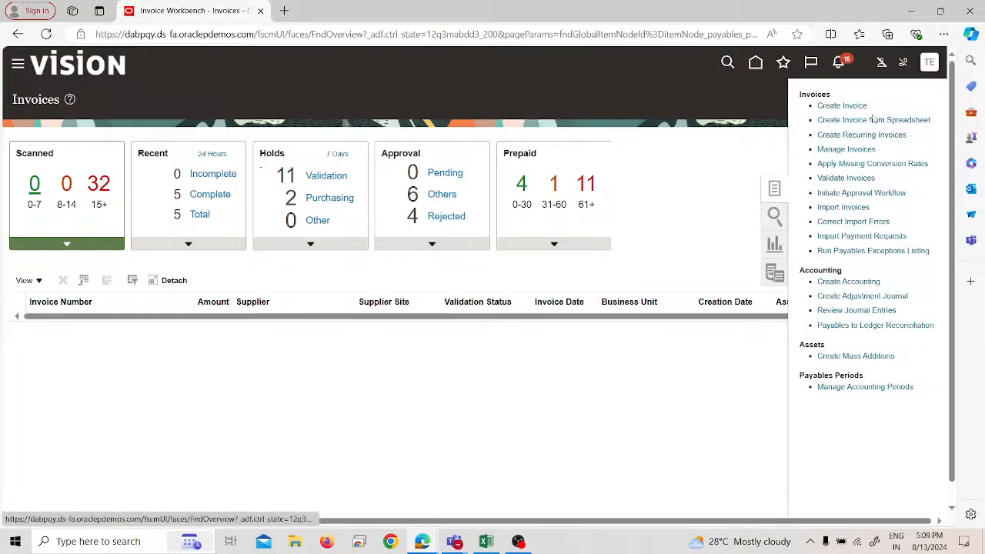
click(839, 105)
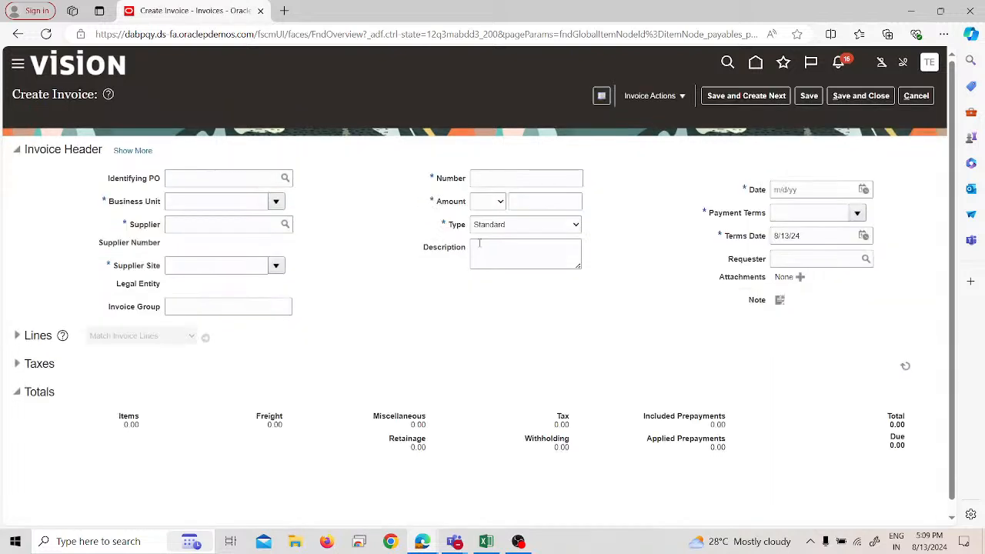
click(497, 230)
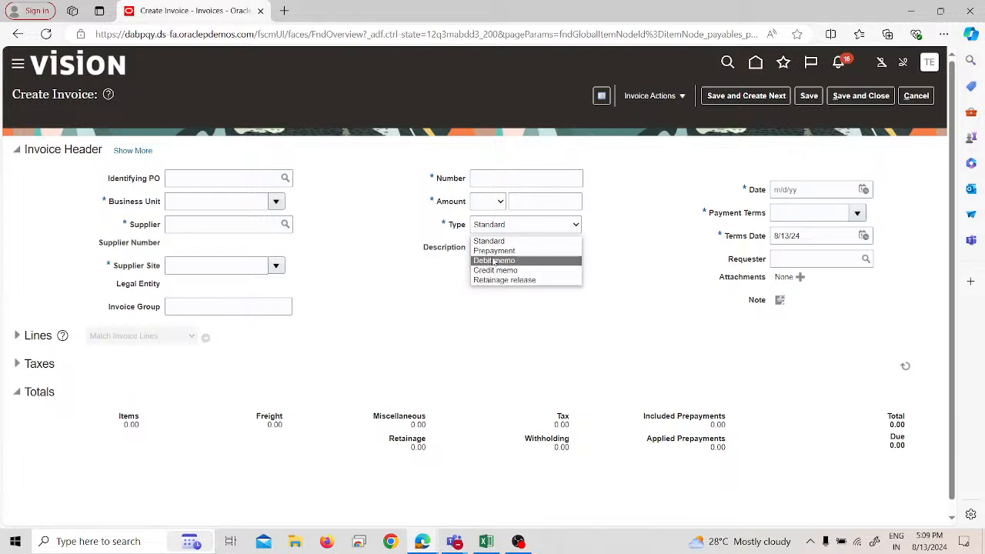
click(344, 262)
Step: Set the invoice's business unit to PRA US Business Unit and its supplier to Test-1 Supplier
click(199, 200)
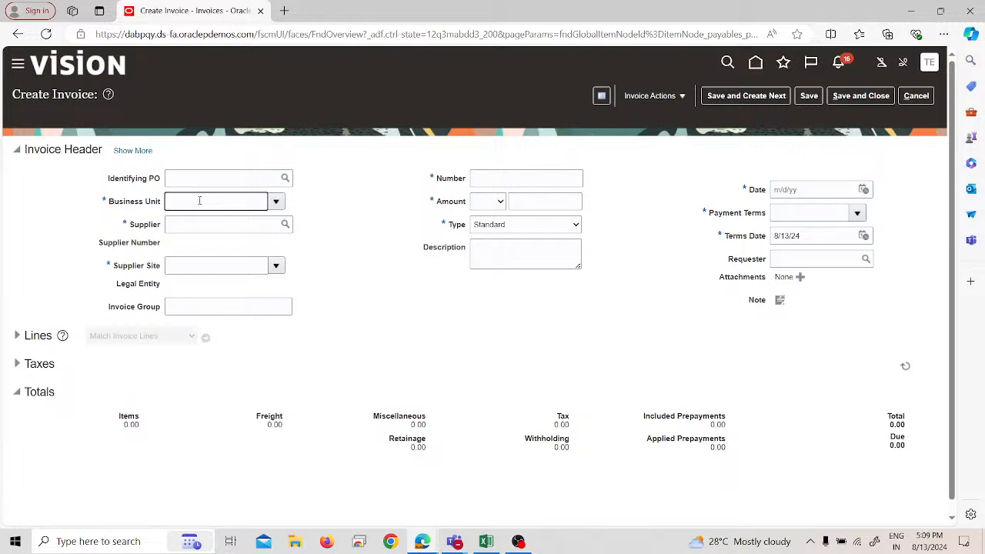
text(test)
double_click(251, 198)
text(PRA)
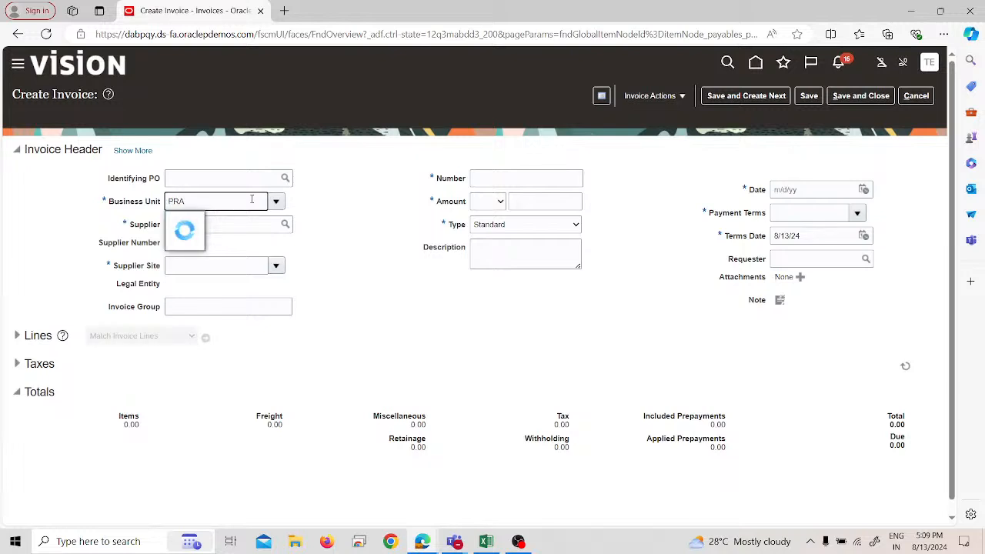
click(216, 219)
click(216, 225)
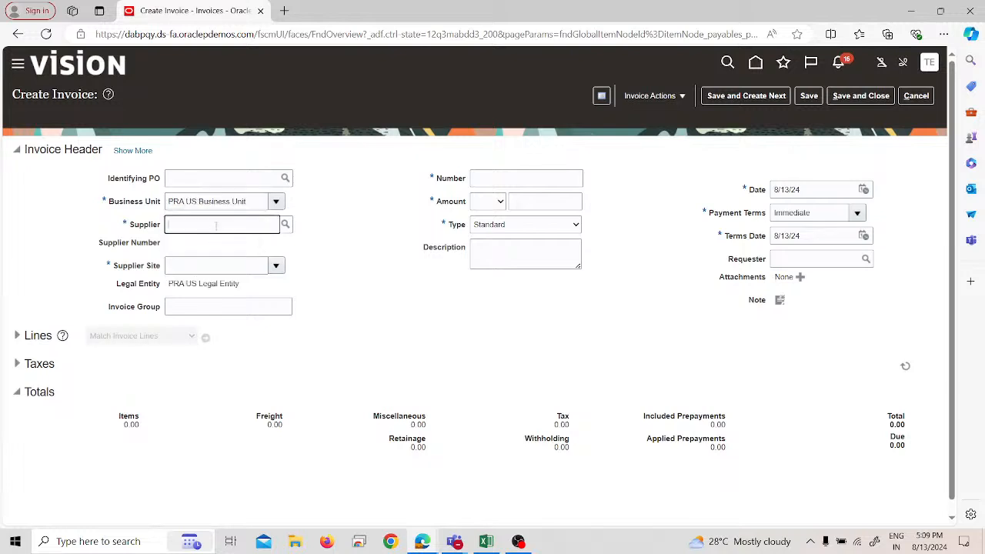
text(test)
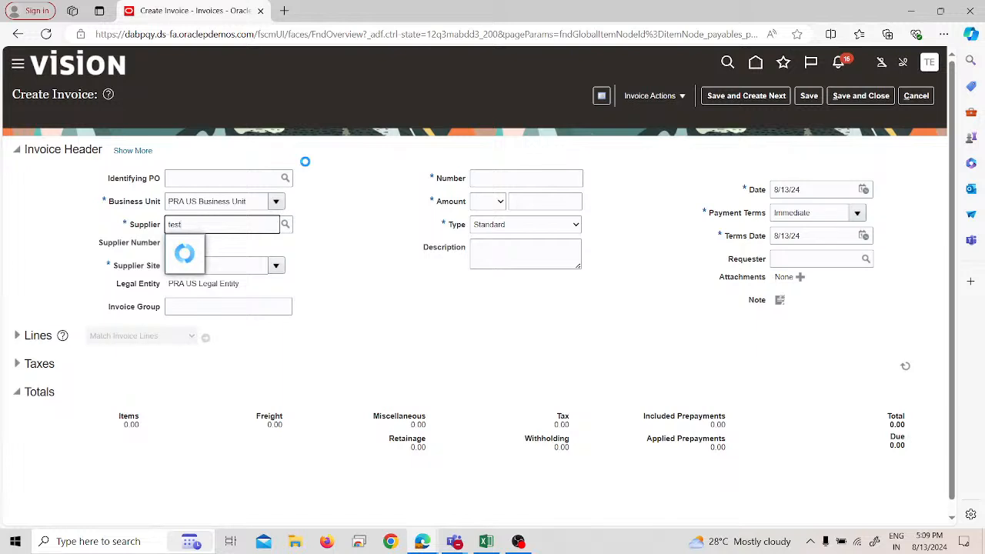
click(209, 243)
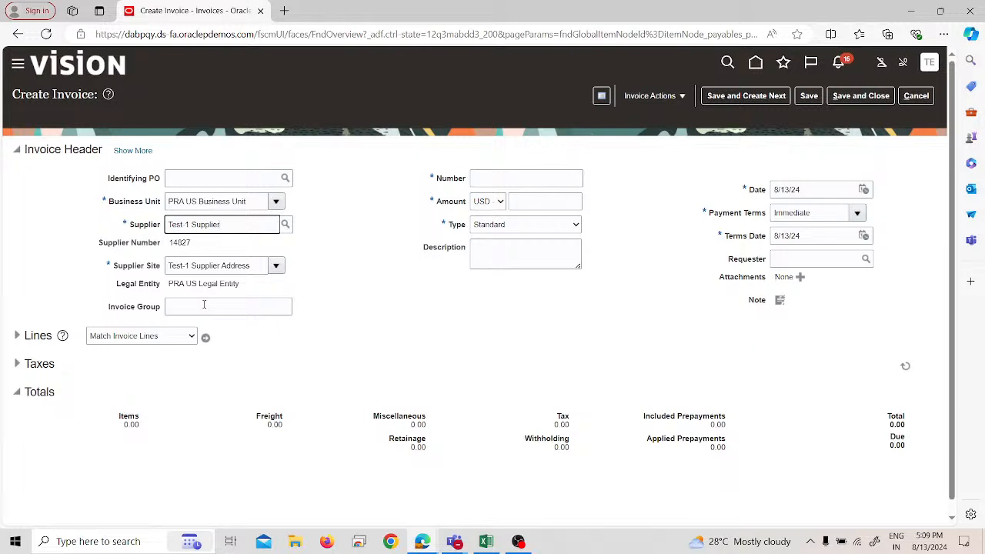
Step: Give the invoice the number PPI 1, an amount of 25,000.00 USD and the type Prepayment
click(485, 180)
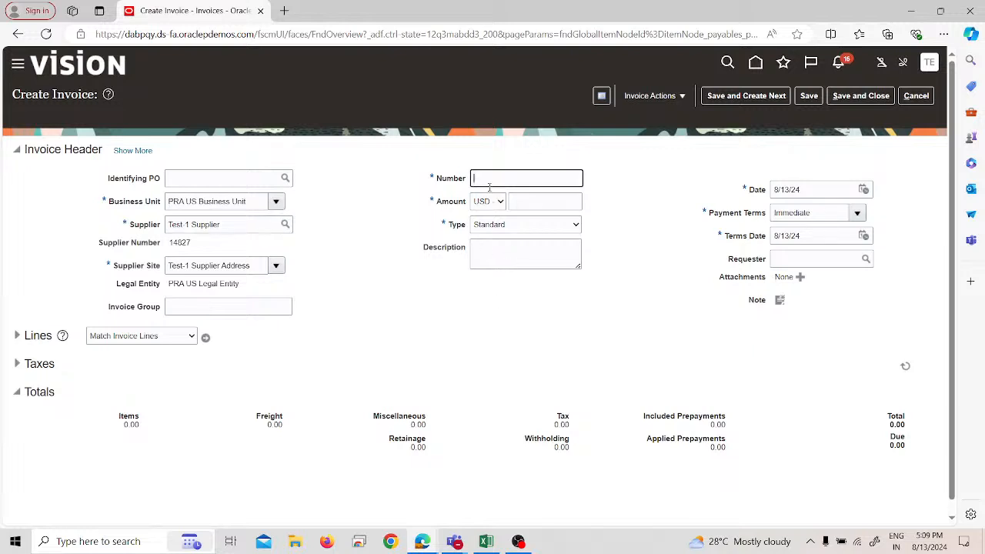
text(PF)
text(I 1)
click(530, 201)
text(25)
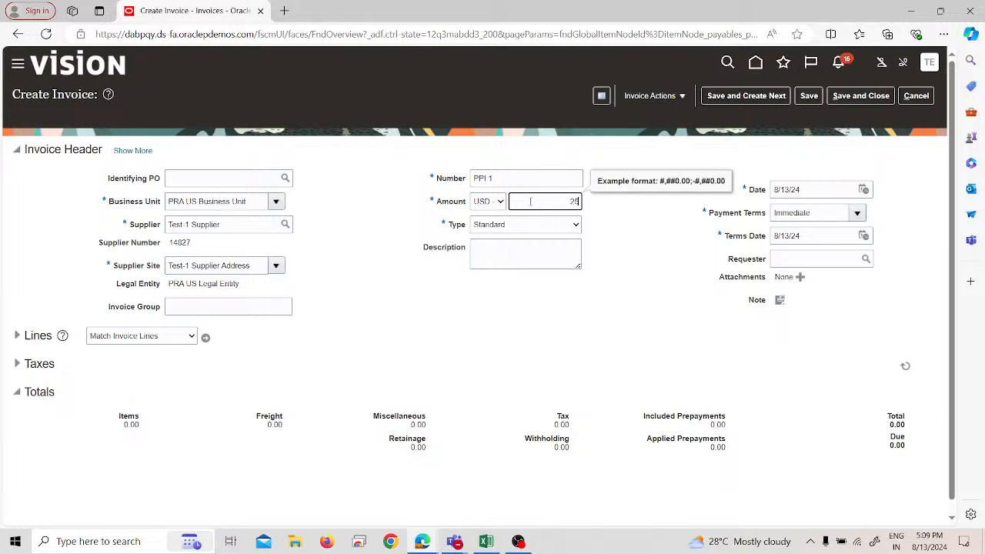
text(,00000)
click(534, 224)
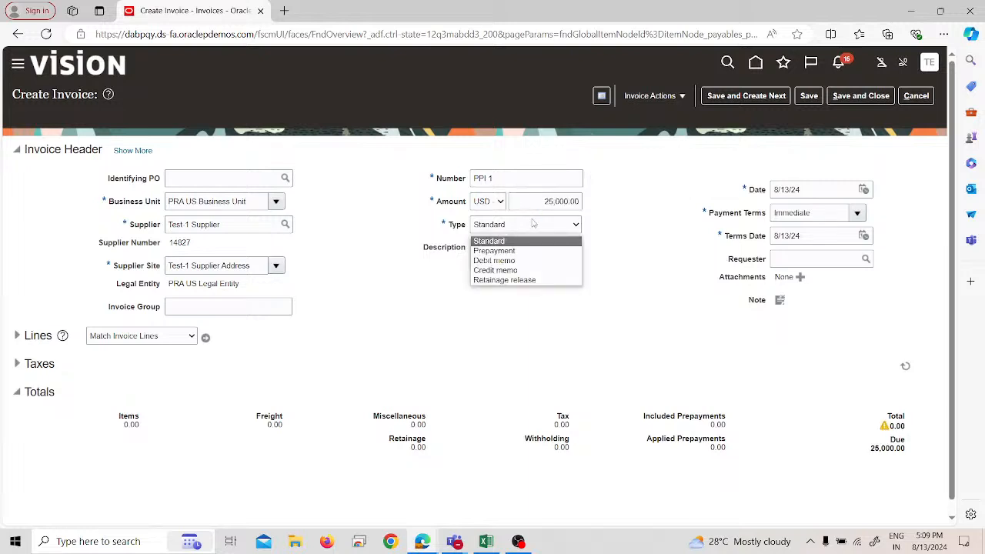
click(530, 250)
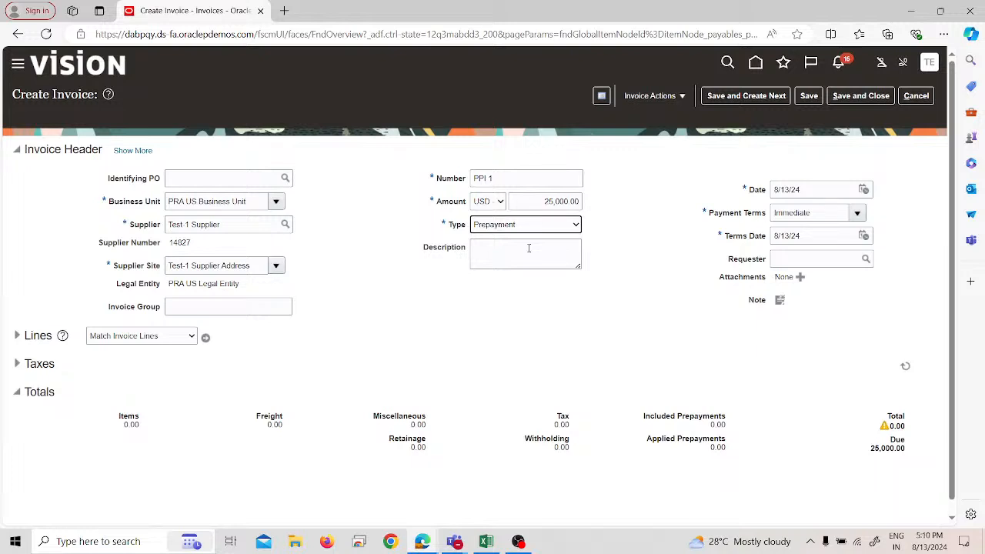
Step: Expand the invoice lines and examine the account segments of line 1's distribution combination
click(18, 339)
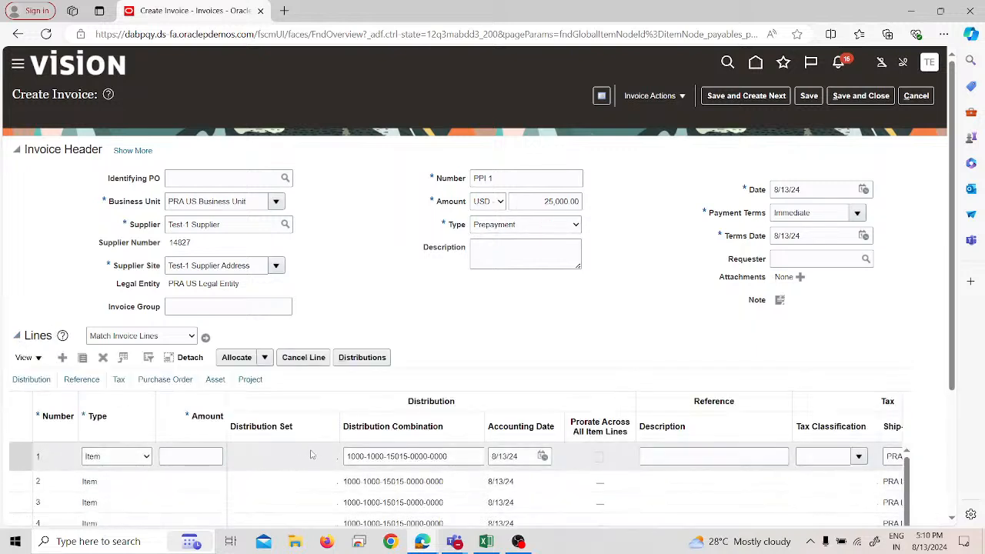
scroll(306, 475, down, 2)
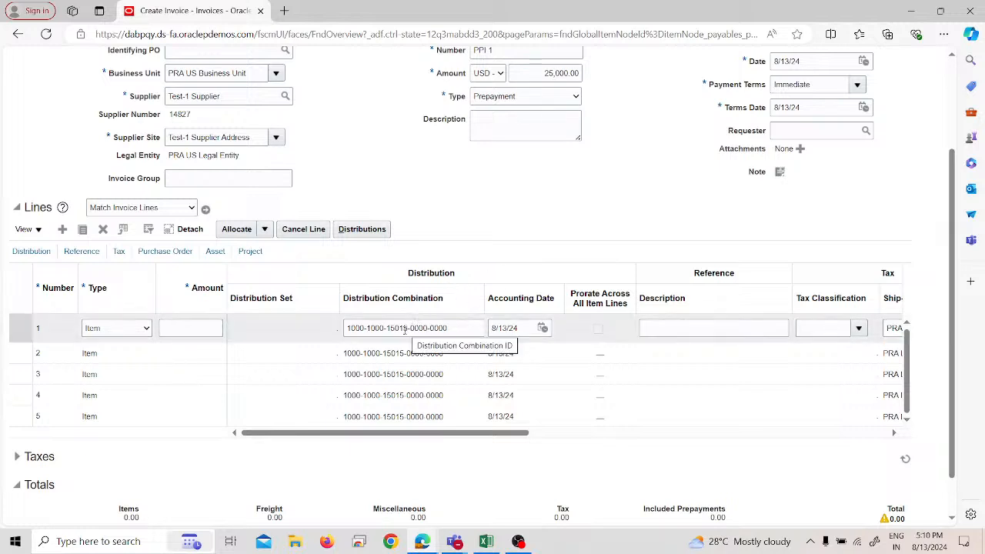
click(466, 328)
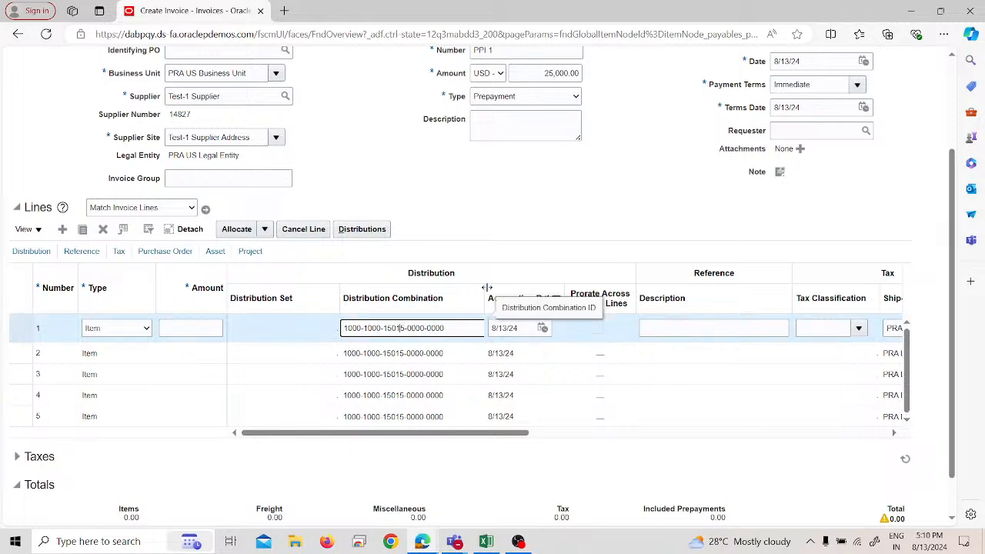
drag(485, 287, 517, 287)
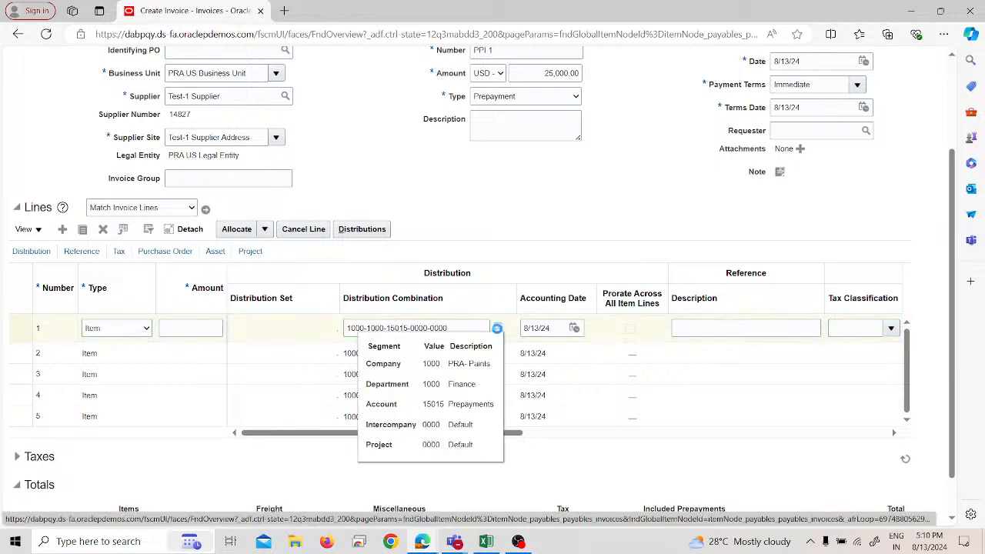
click(498, 330)
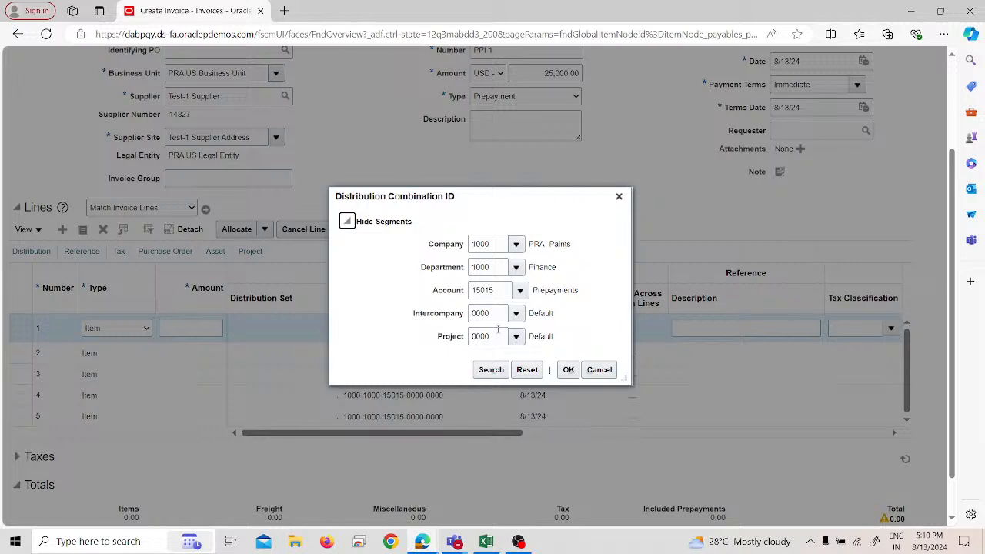
click(569, 372)
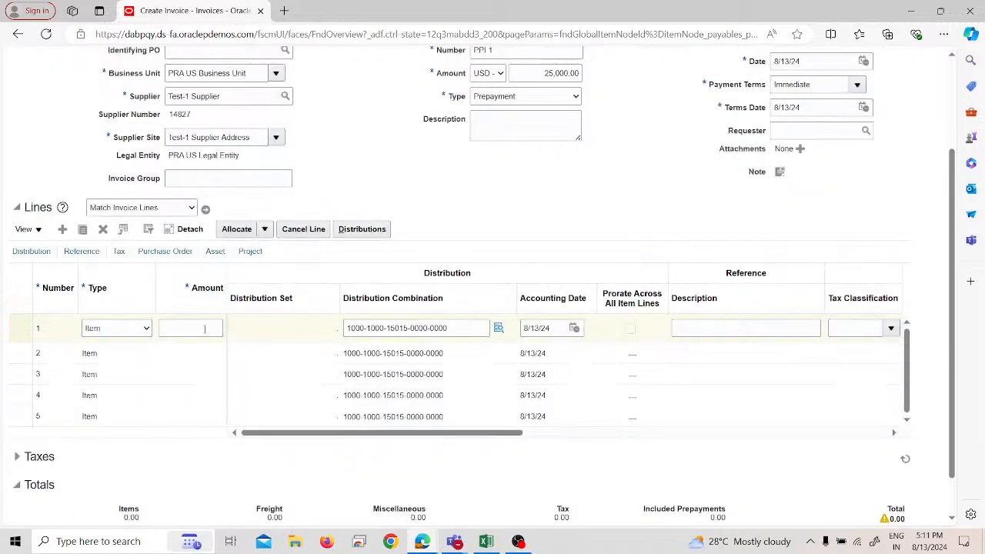
Step: Set the amount of invoice line 1 to 25000
click(204, 329)
text(25000)
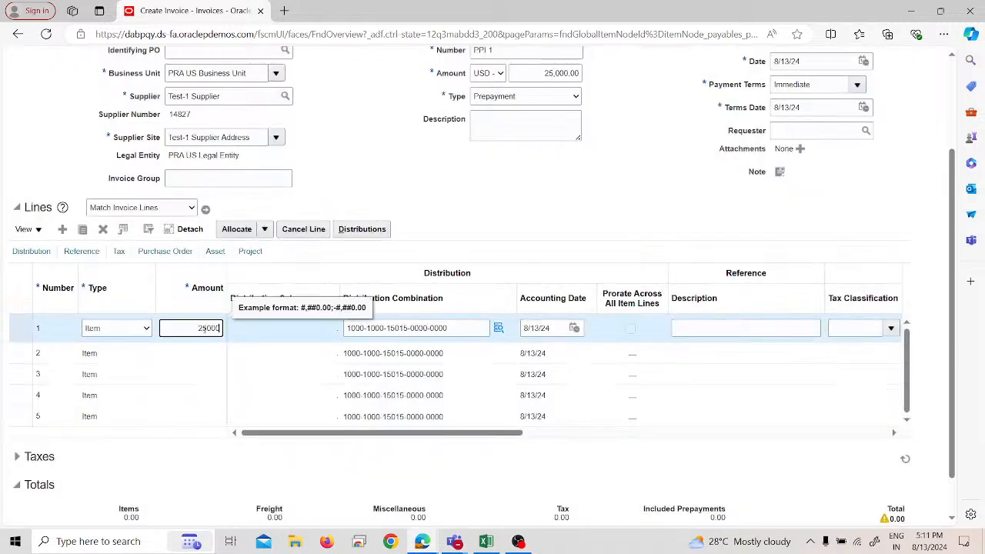
click(438, 197)
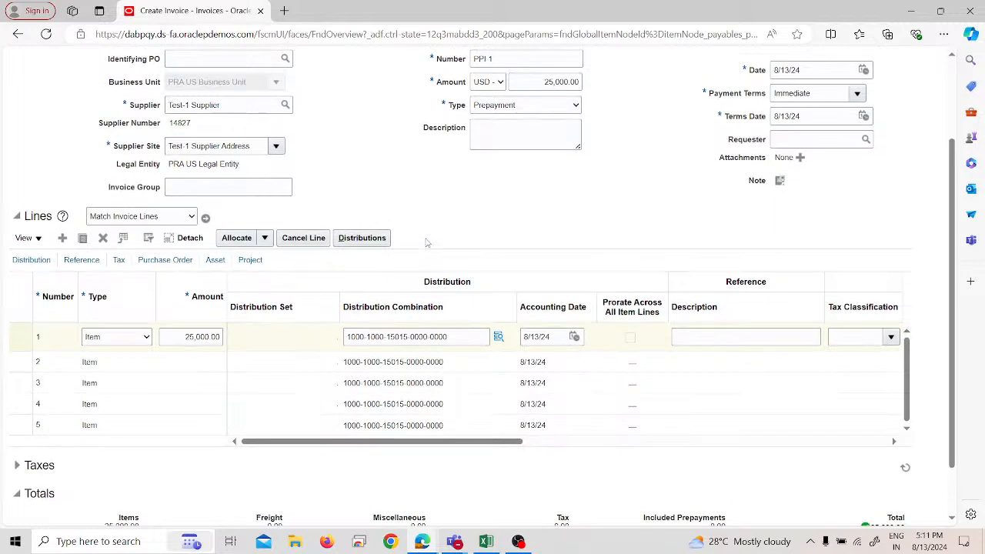
Step: Review the extended invoice header, switching Allow prepayment application off and back on, and collapse the extra details
scroll(231, 177, up, 2)
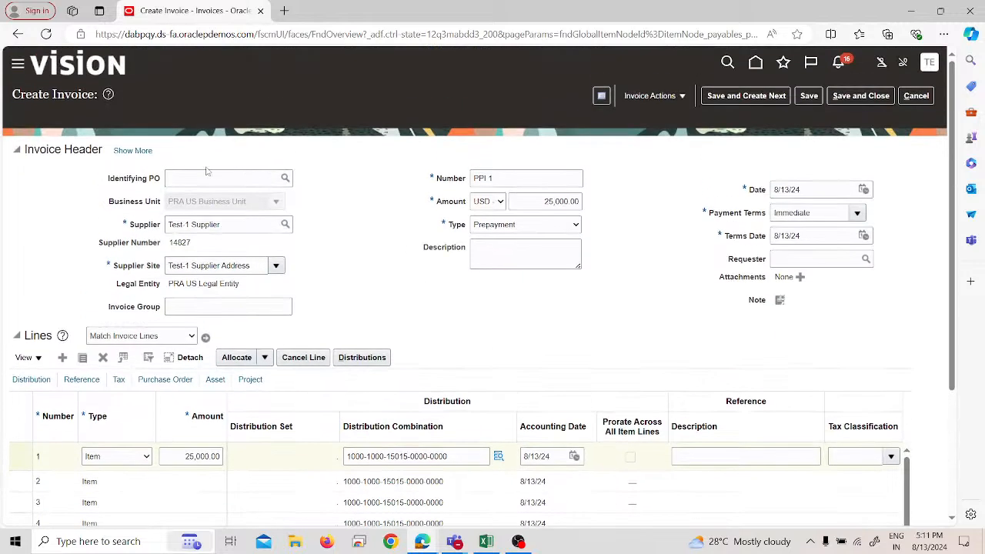
click(140, 150)
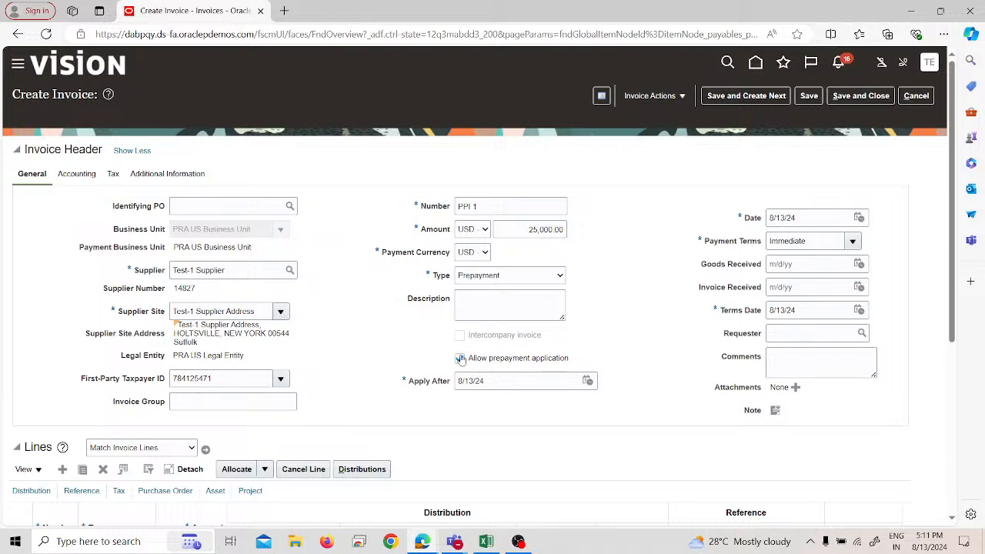
click(460, 359)
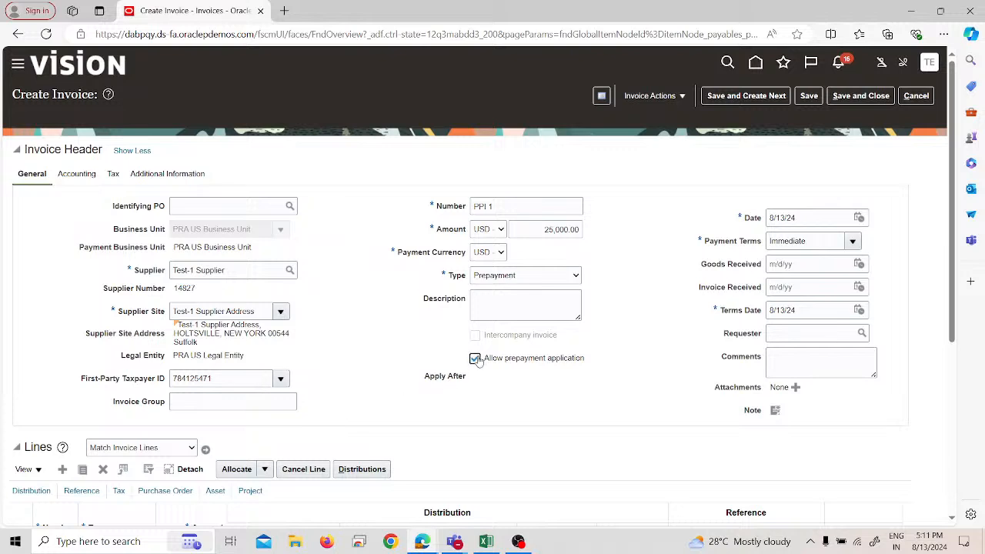
click(475, 359)
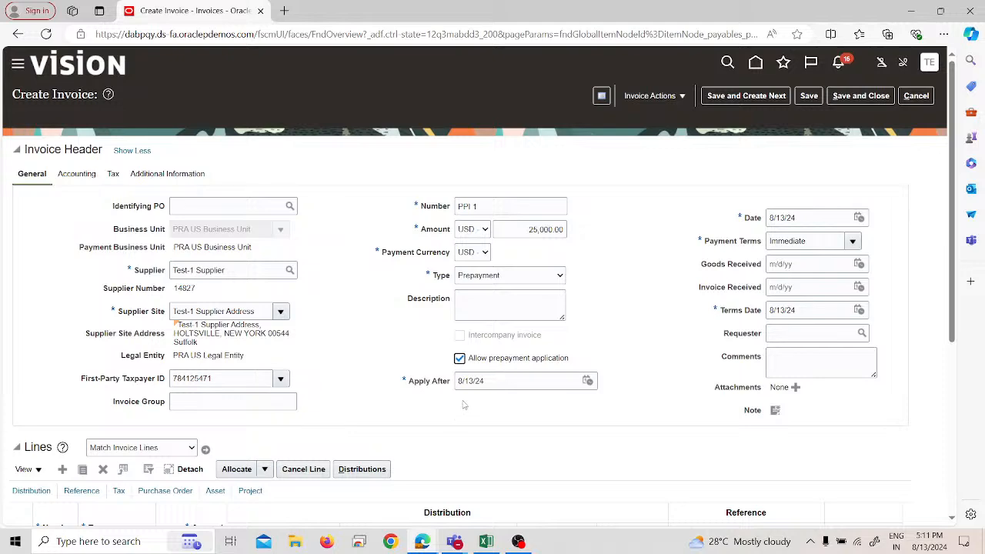
scroll(462, 407, down, 1)
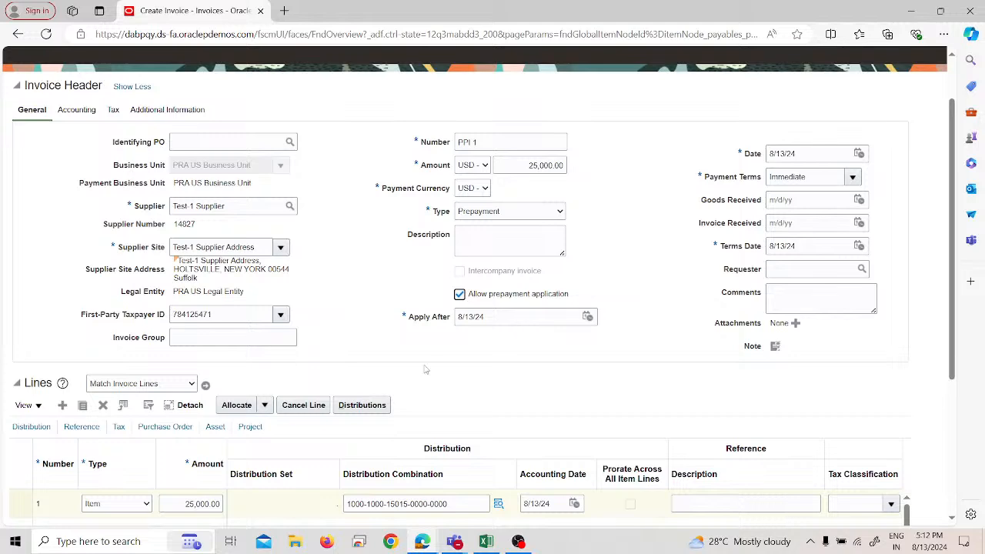
scroll(429, 370, down, 1)
scroll(435, 370, up, 1)
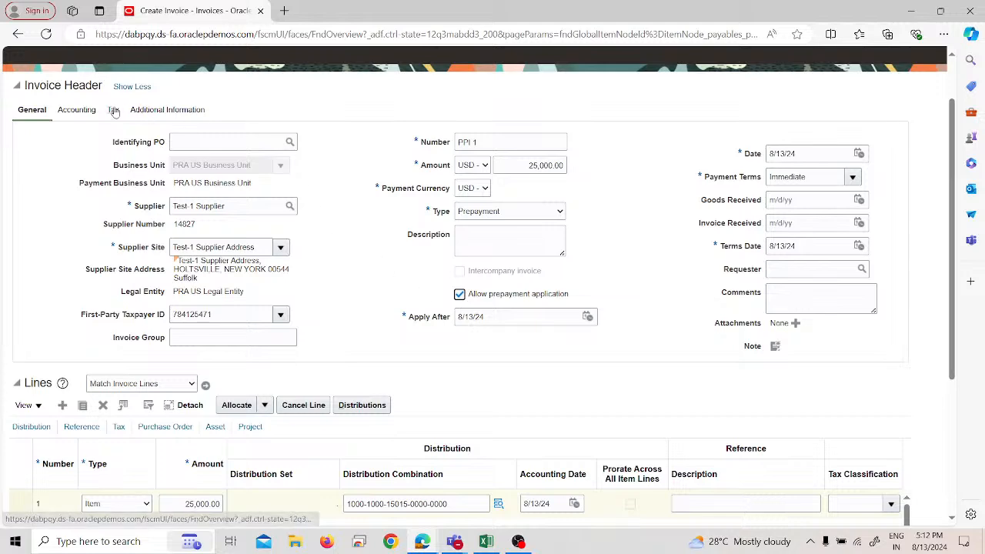
click(139, 87)
scroll(639, 136, up, 1)
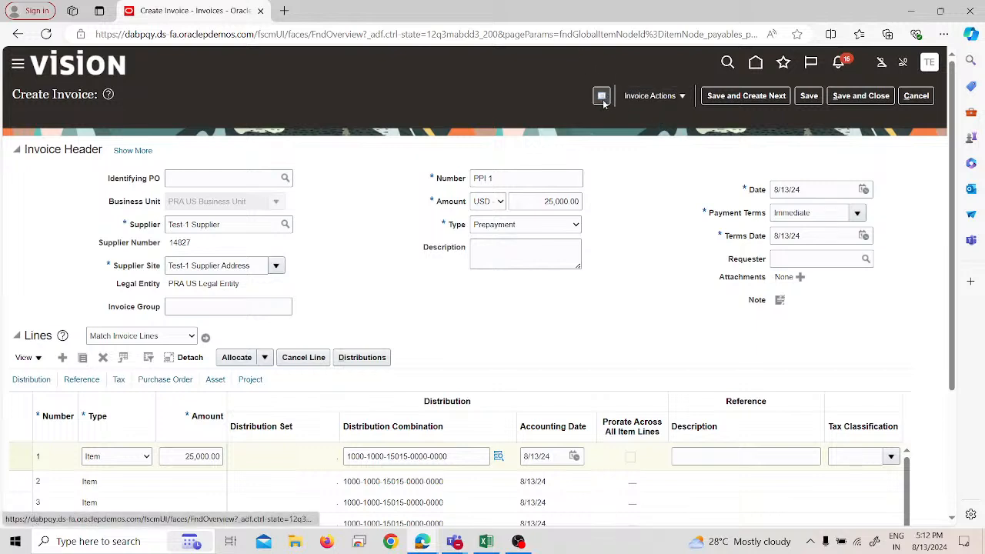
Step: Validate prepayment invoice PPI 1, and save it while opening a new blank invoice
click(656, 105)
click(661, 157)
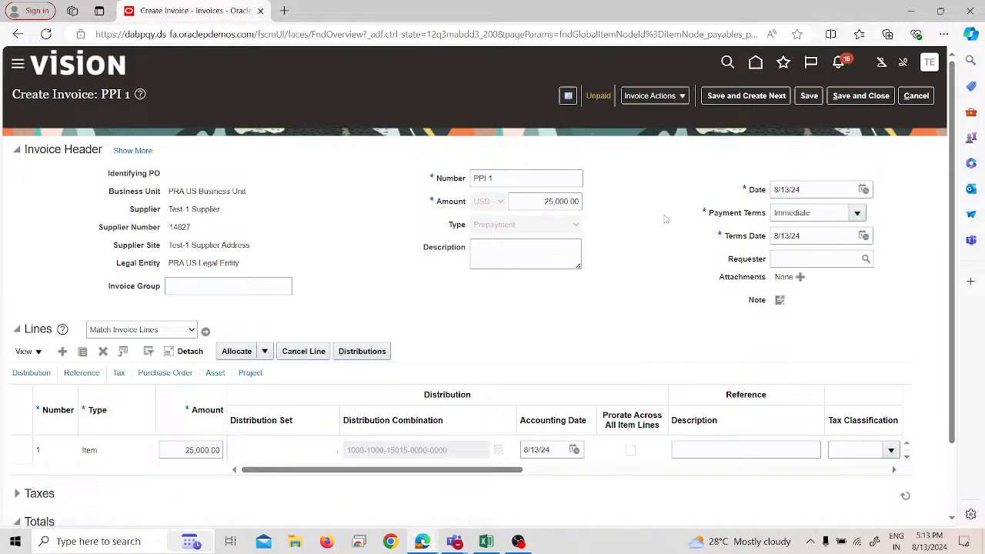
click(722, 100)
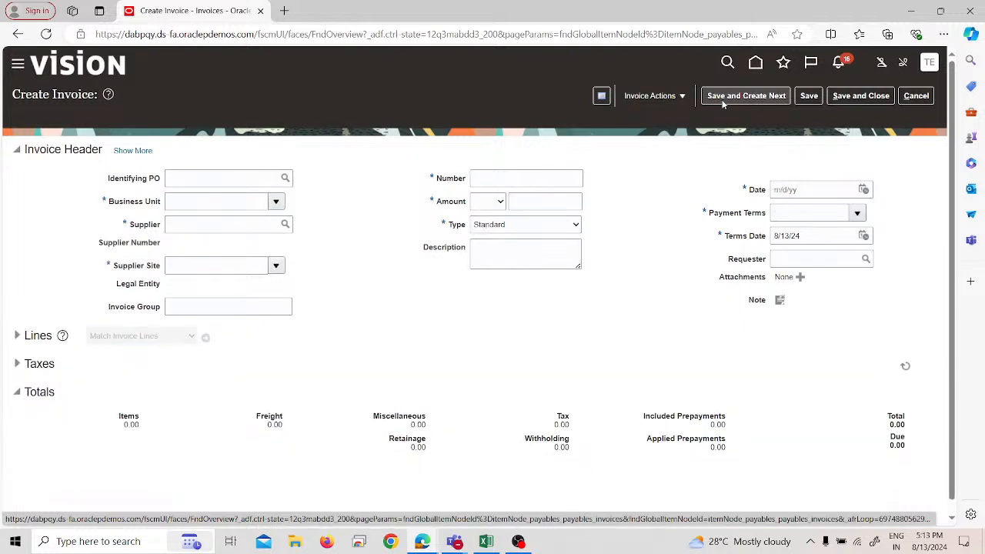
Step: Assign PRA US Business Unit and Test-1 Supplier to the next invoice
click(190, 199)
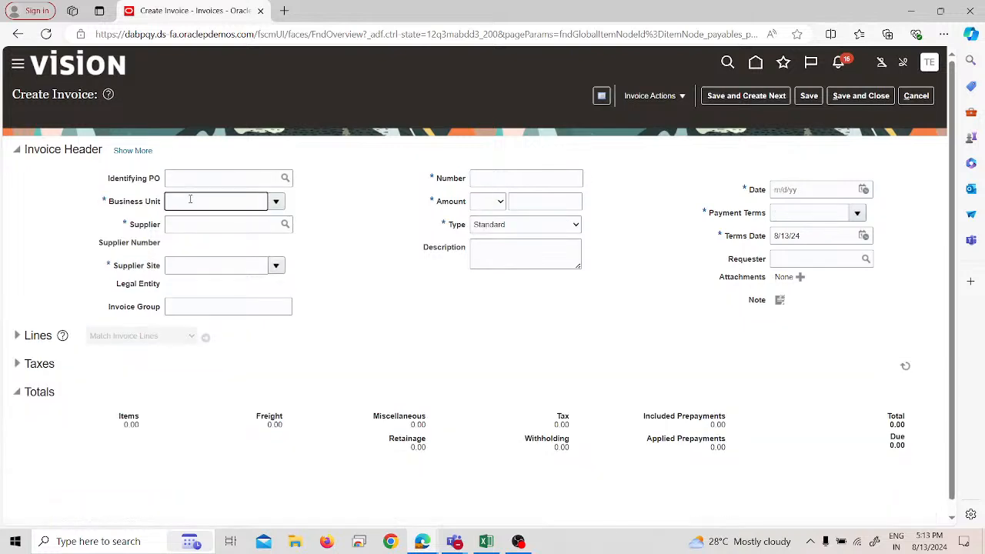
text(pra)
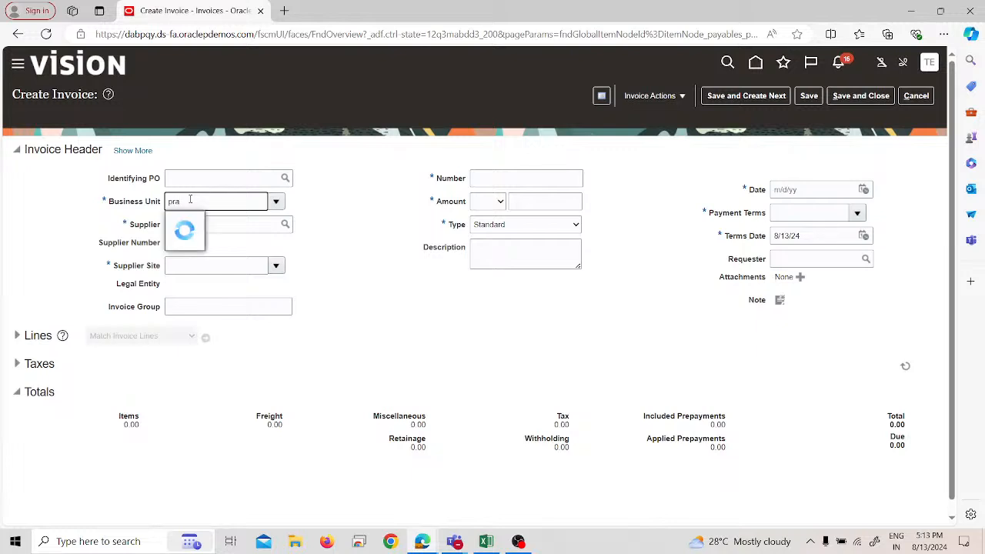
click(200, 221)
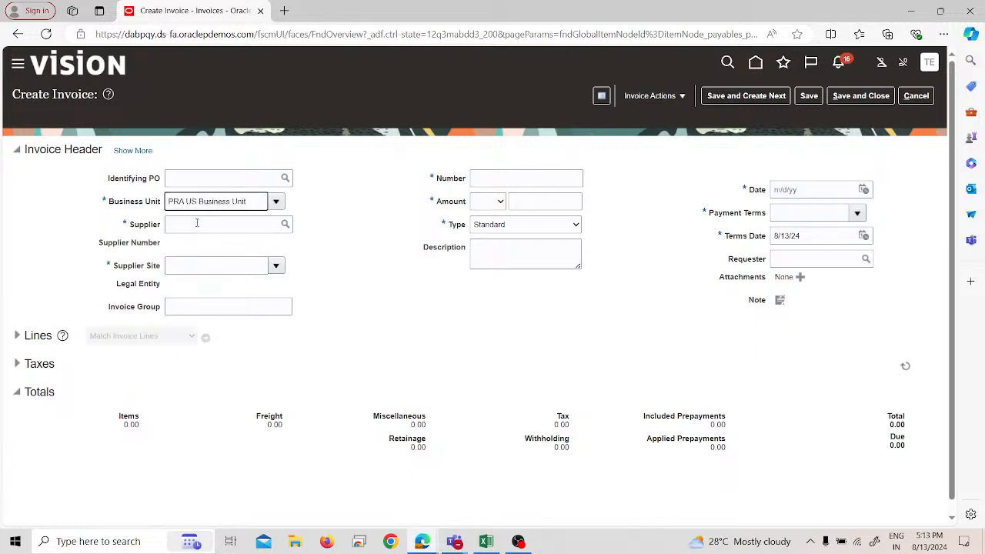
click(196, 225)
text(test)
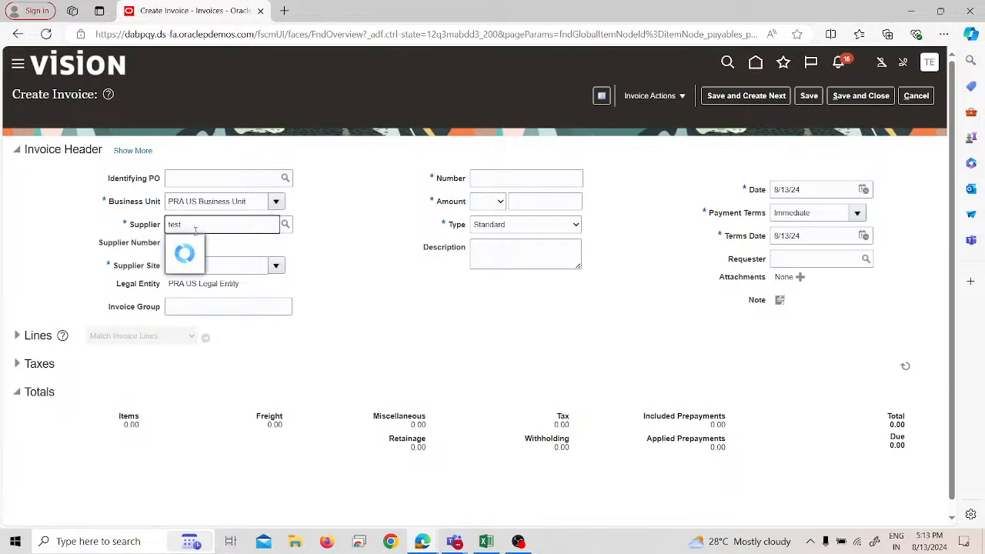
click(197, 243)
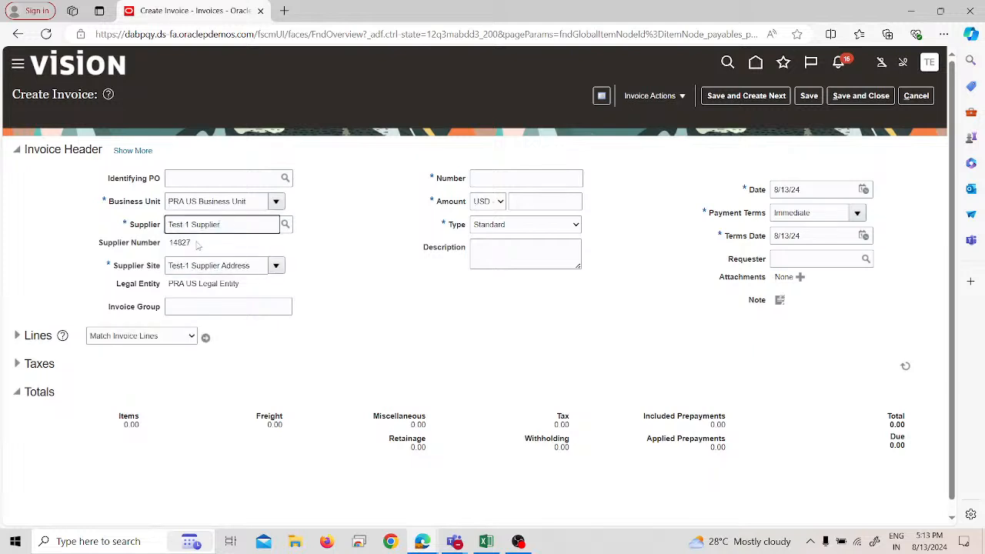
Step: Number the new standard invoice PP1 and set its amount to 10,000 USD
click(490, 179)
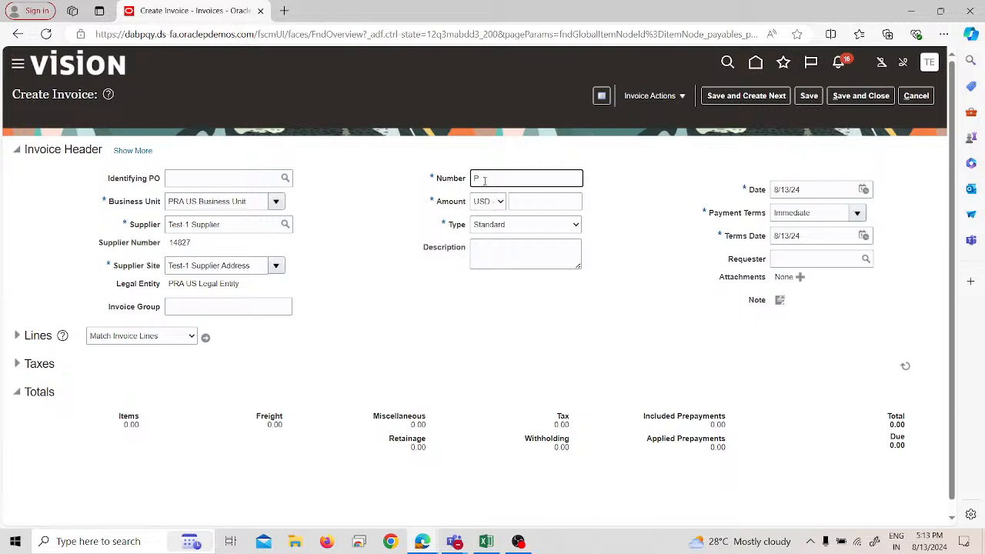
text(PR)
text(1)
click(526, 205)
text(10,0)
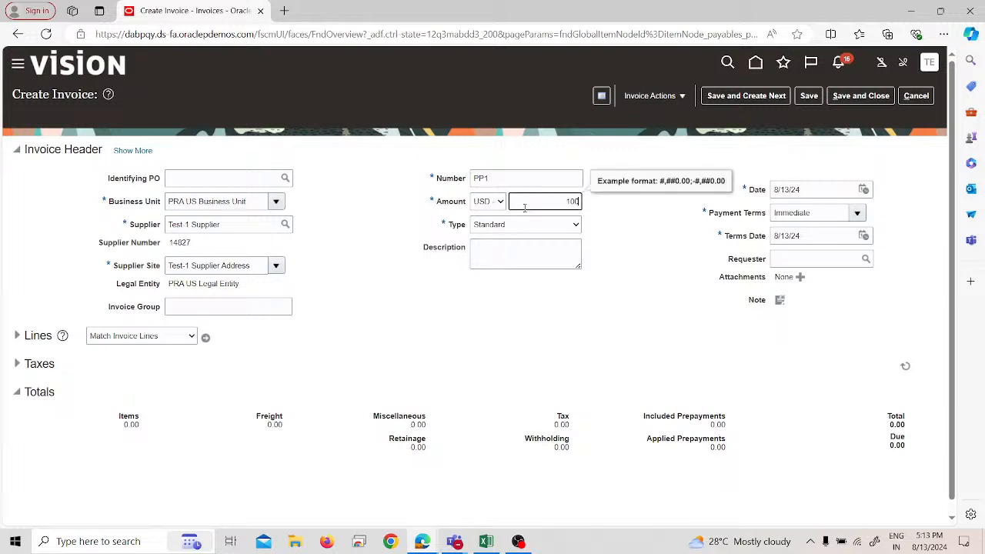
text(00)
click(489, 323)
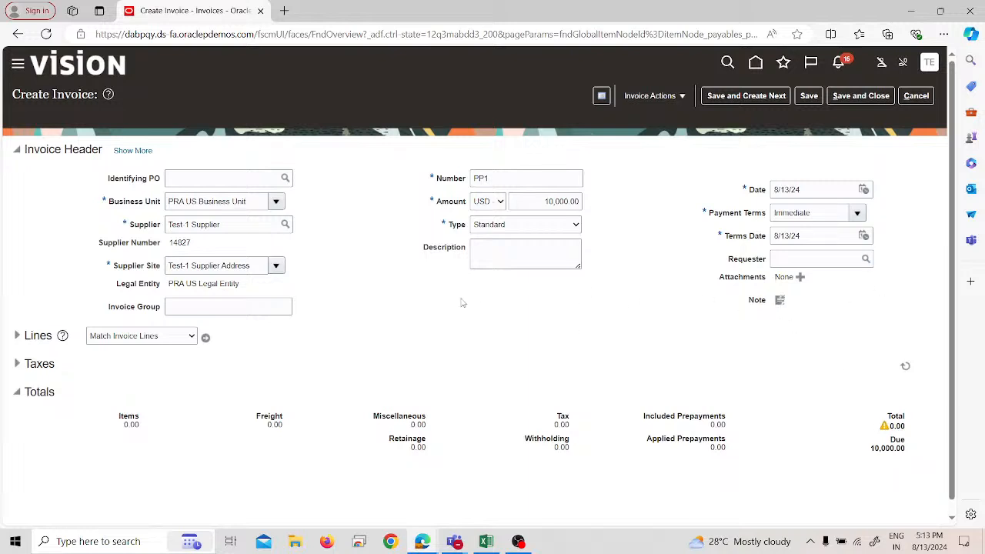
Step: Expand the invoice lines and give line 1 an amount of 10000 with the Rent distribution set
click(17, 336)
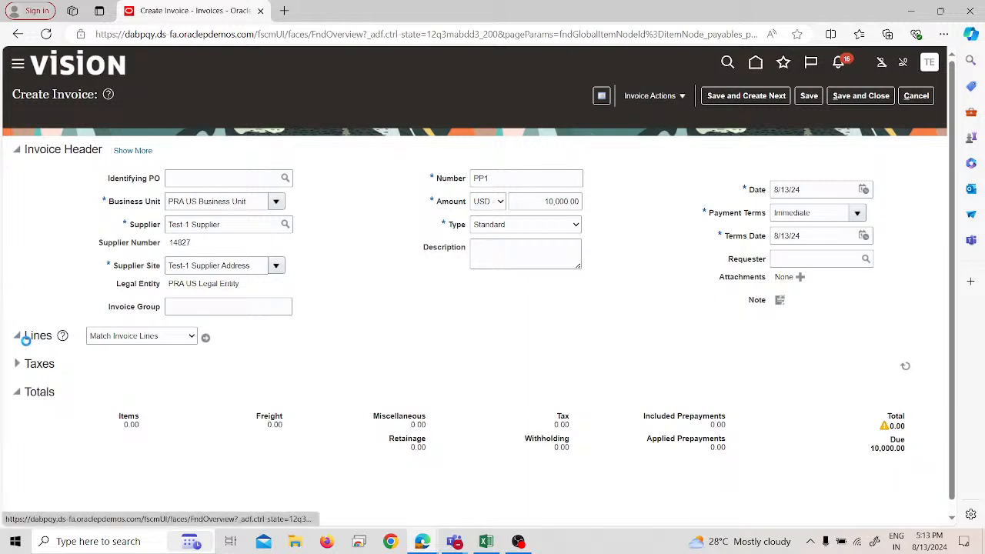
click(147, 452)
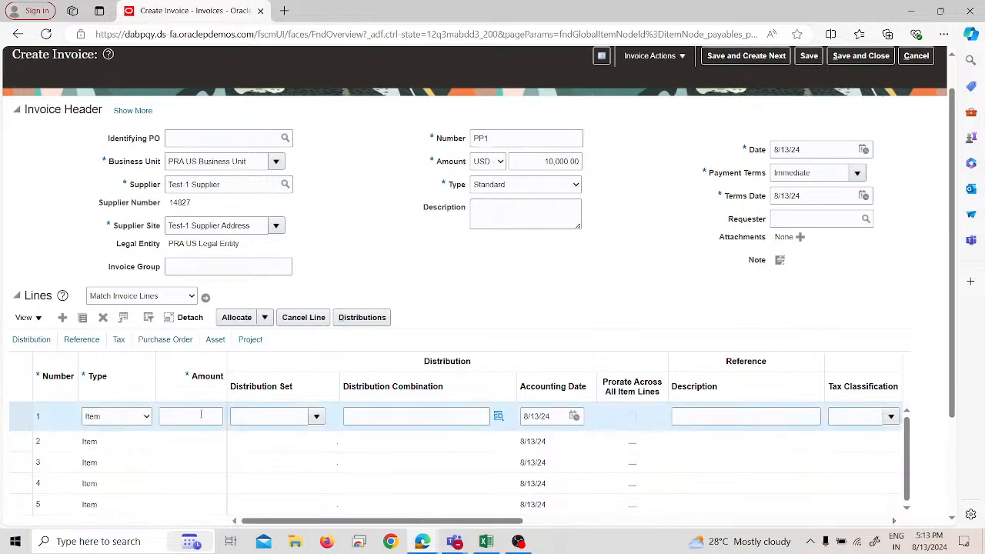
click(204, 415)
text(10000)
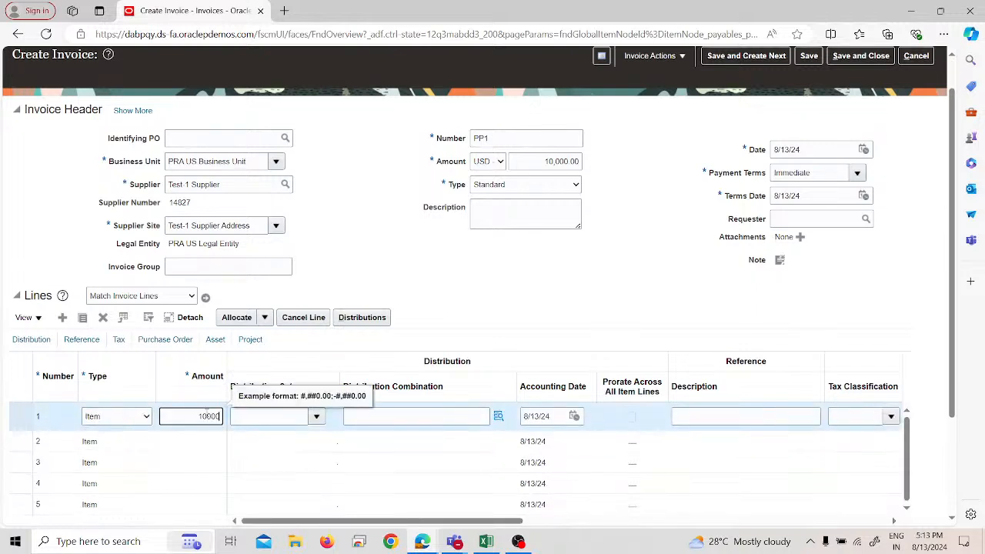
click(261, 420)
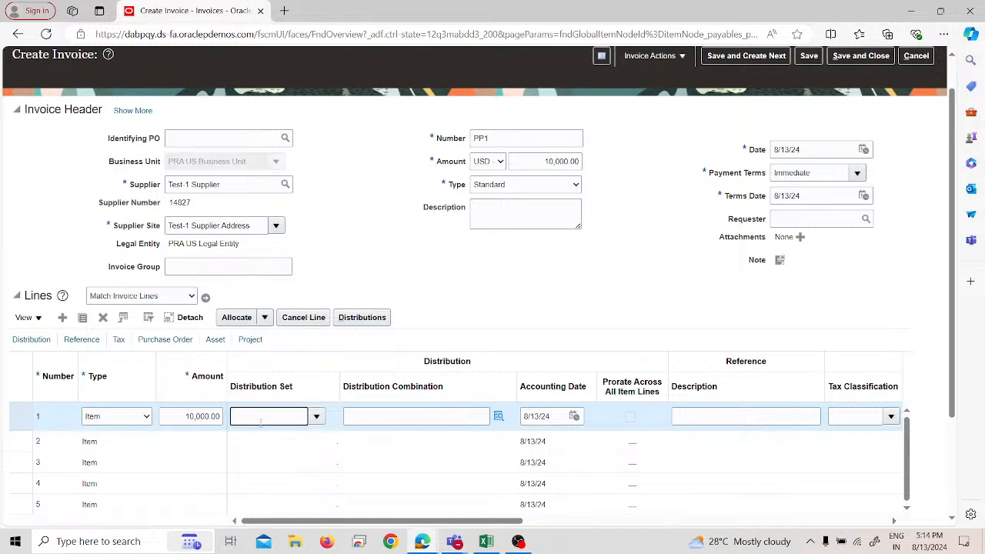
text(rent)
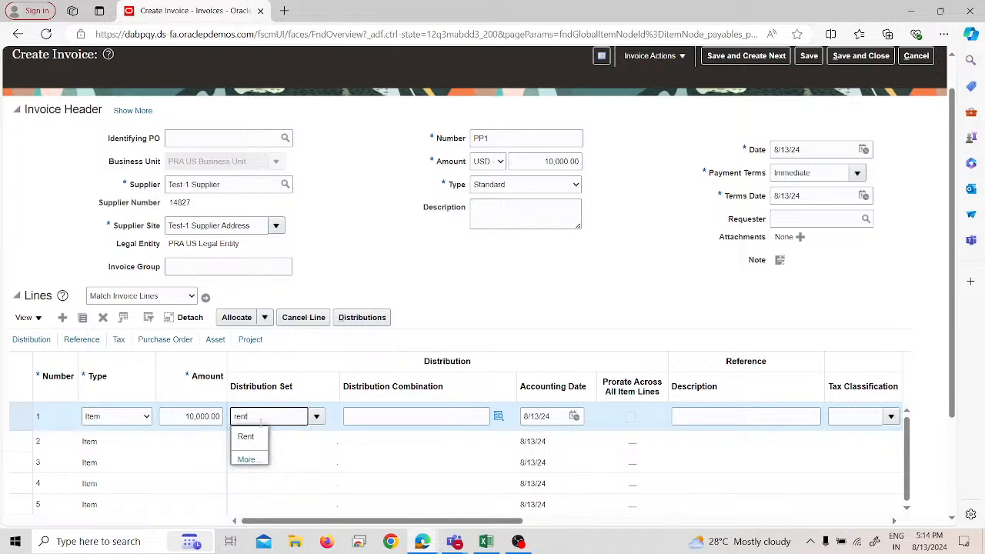
click(250, 438)
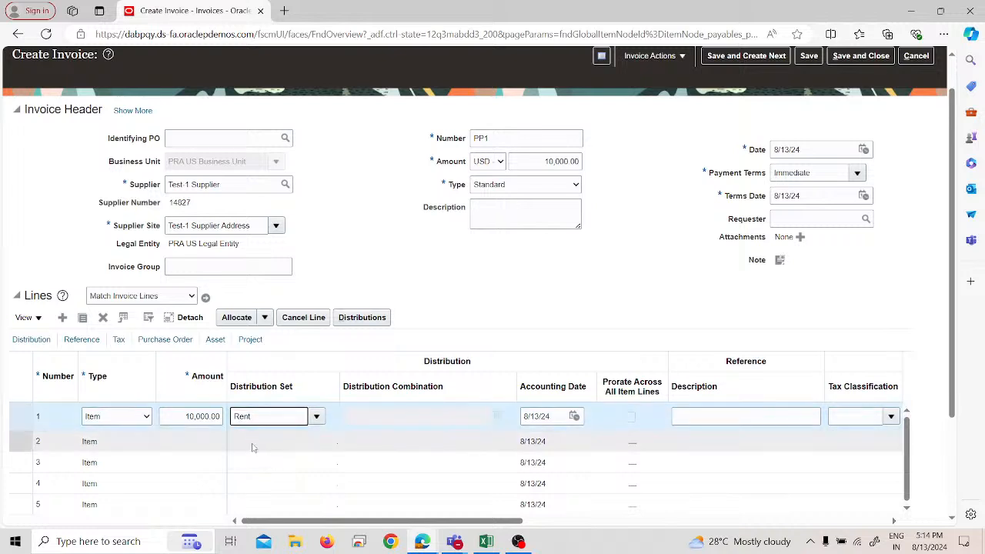
click(305, 470)
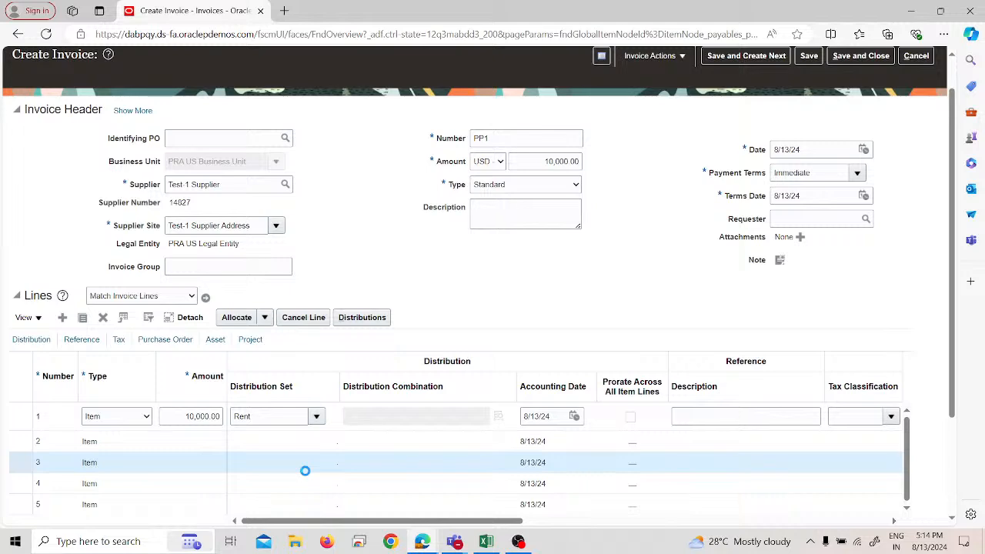
click(282, 412)
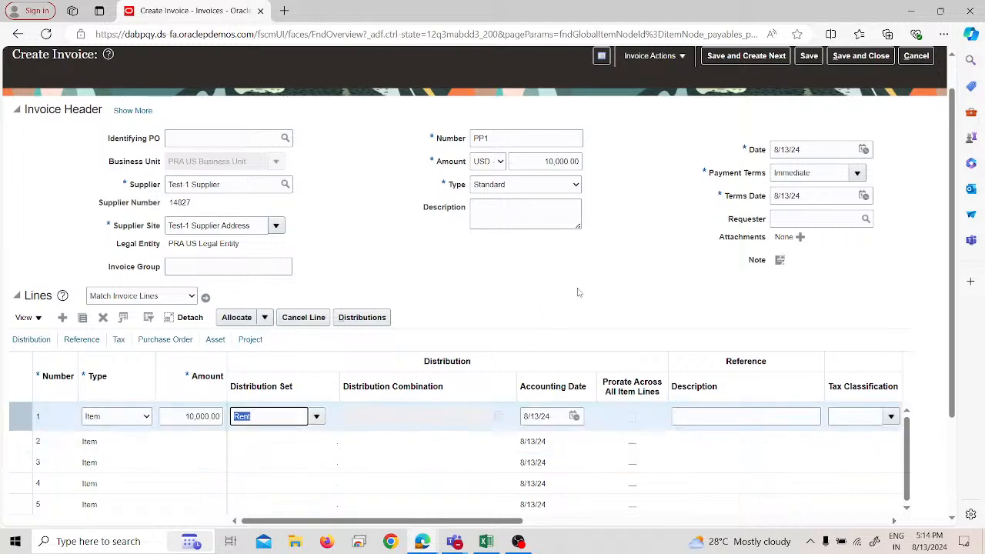
Step: Validate invoice PP1, and view its status and holds summary before closing it
scroll(643, 132, up, 1)
click(682, 96)
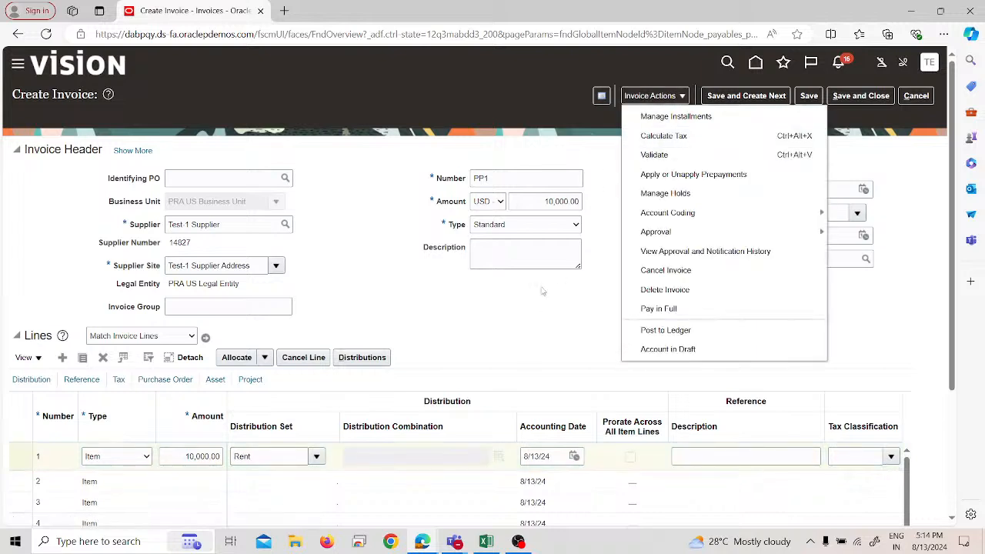
click(655, 157)
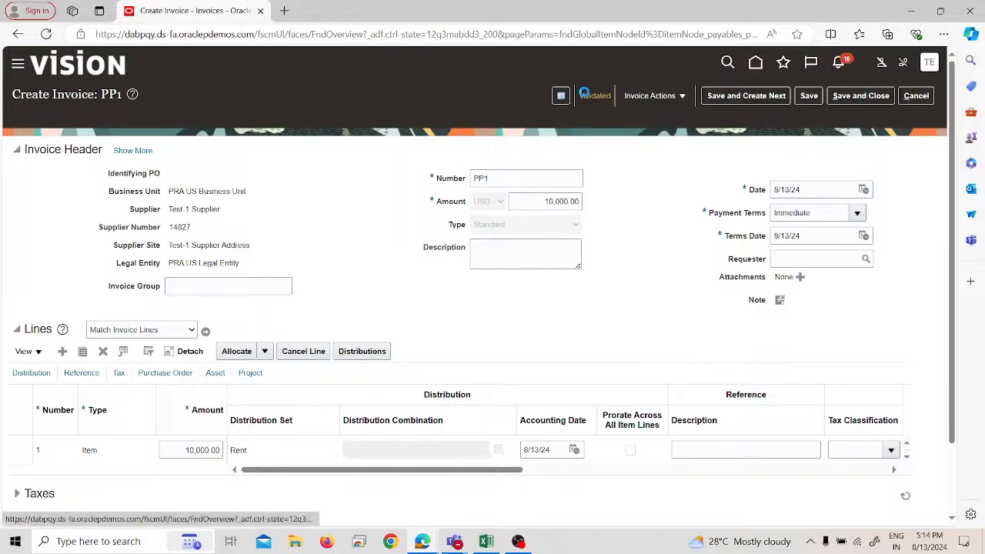
click(584, 93)
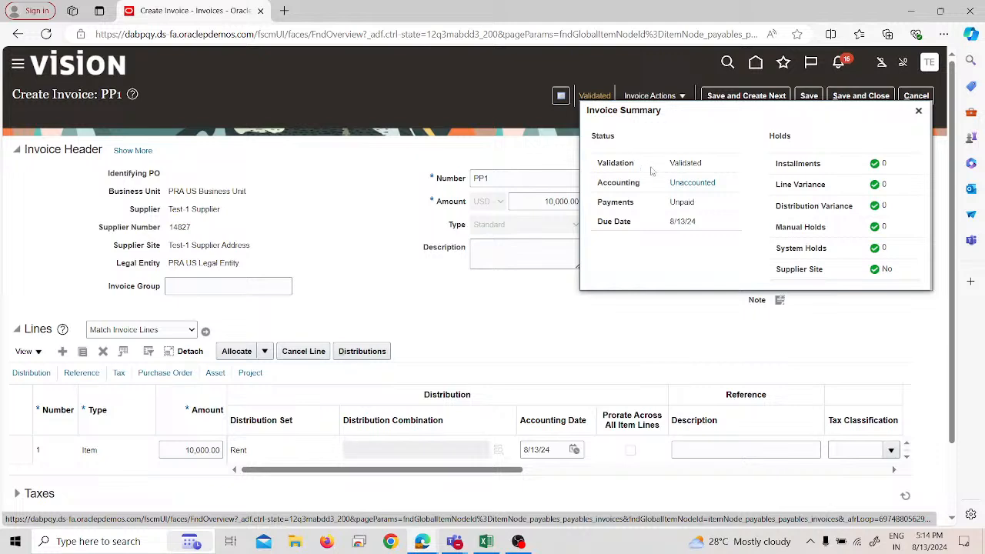
click(918, 110)
Step: Check which prepayments are available to apply to invoice PP1, and close the prepayment window
click(650, 96)
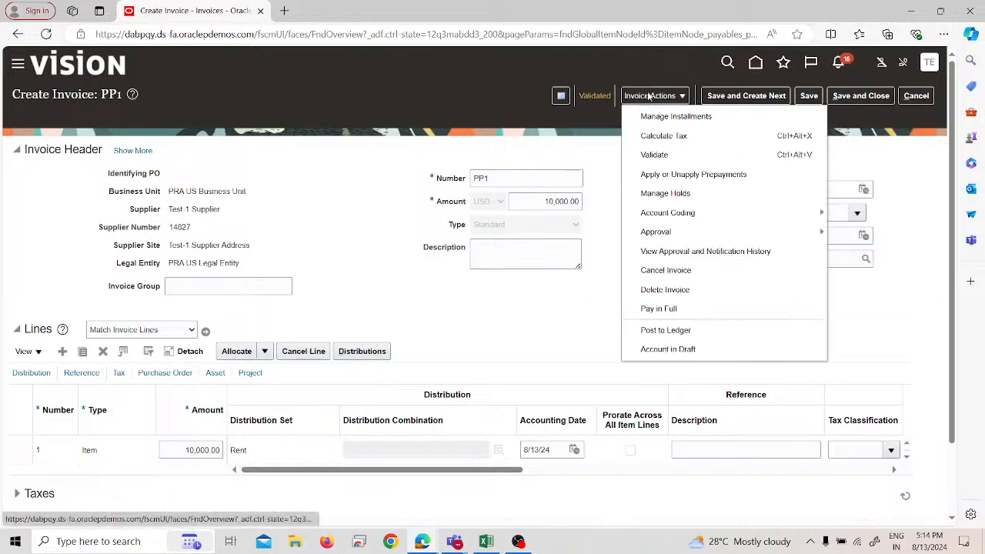
click(697, 175)
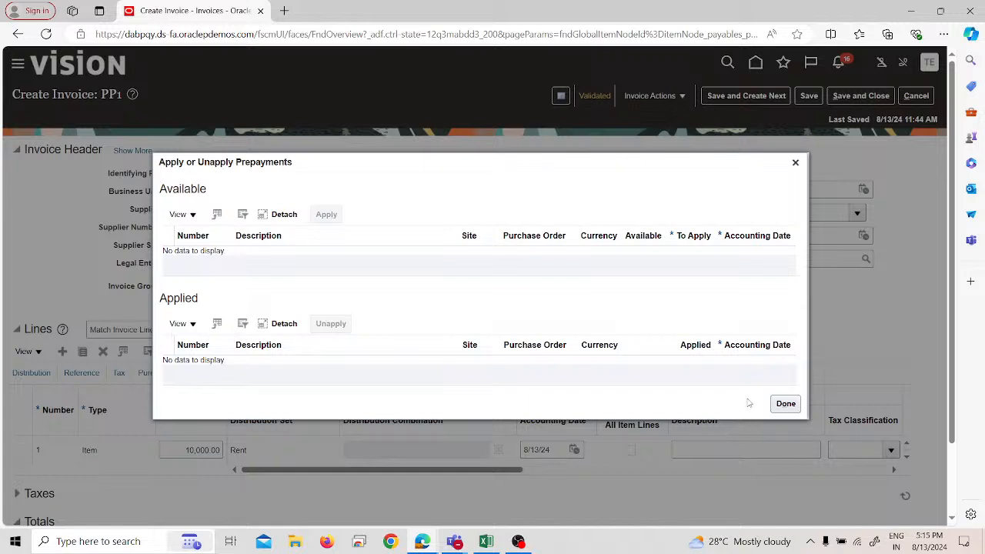
click(796, 164)
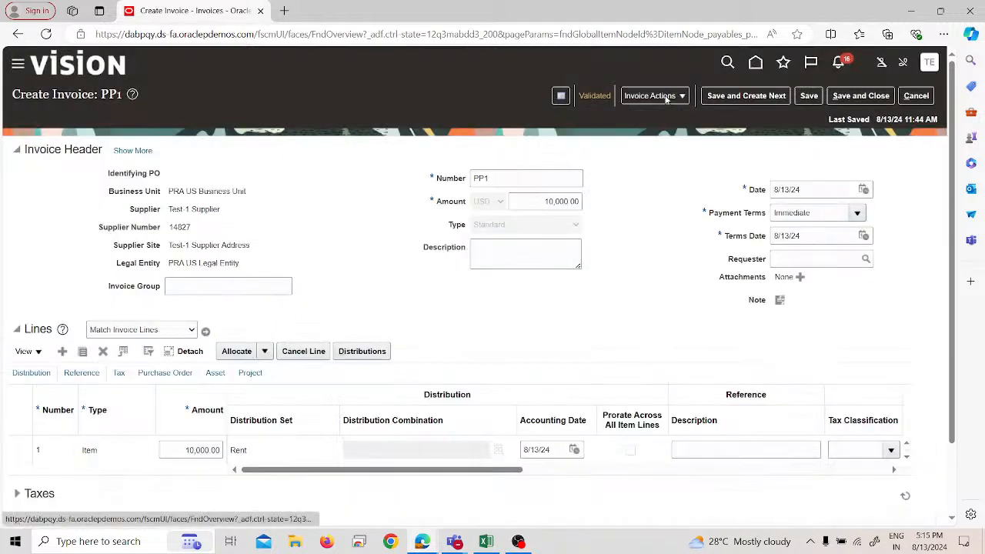
Step: Review the installments of invoice PP1 and leave without saving
click(668, 99)
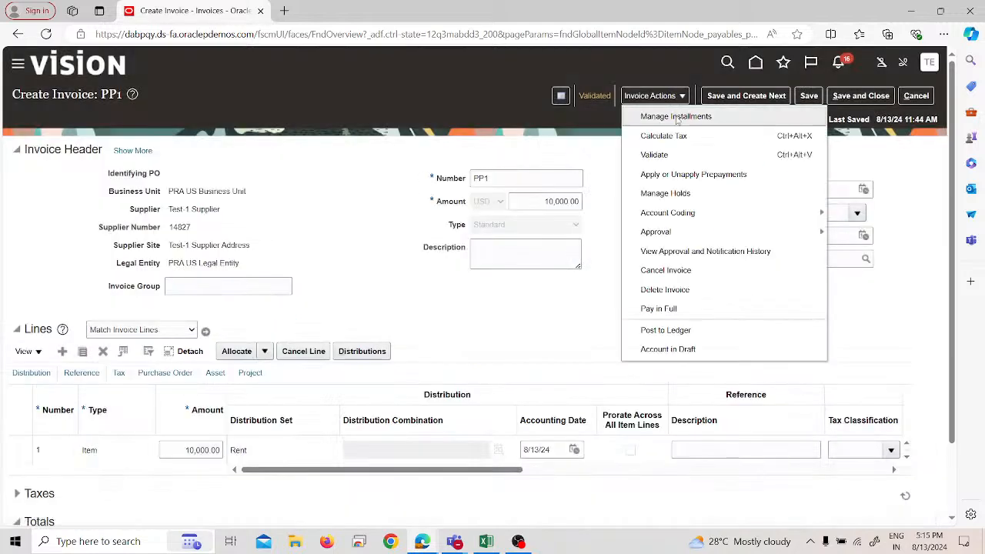
click(676, 117)
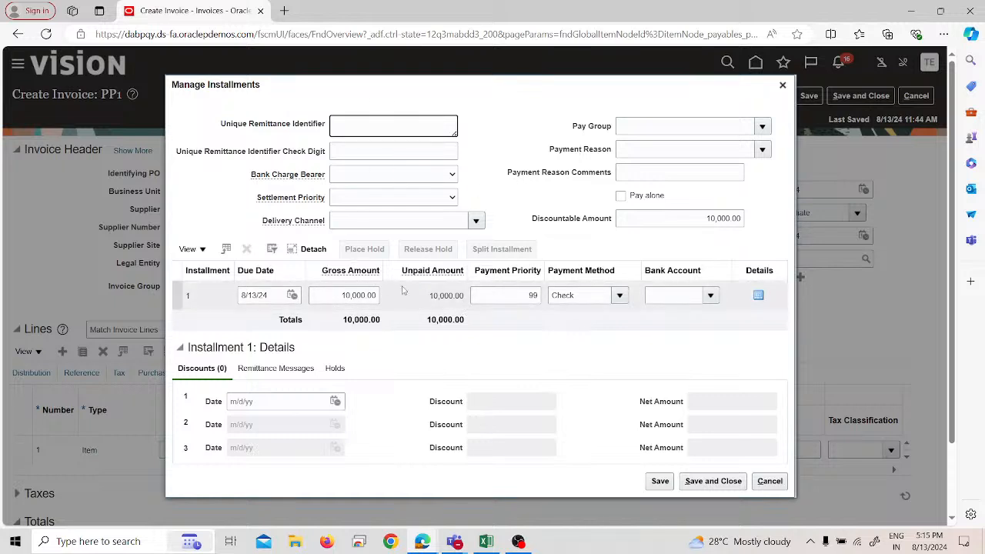
click(776, 485)
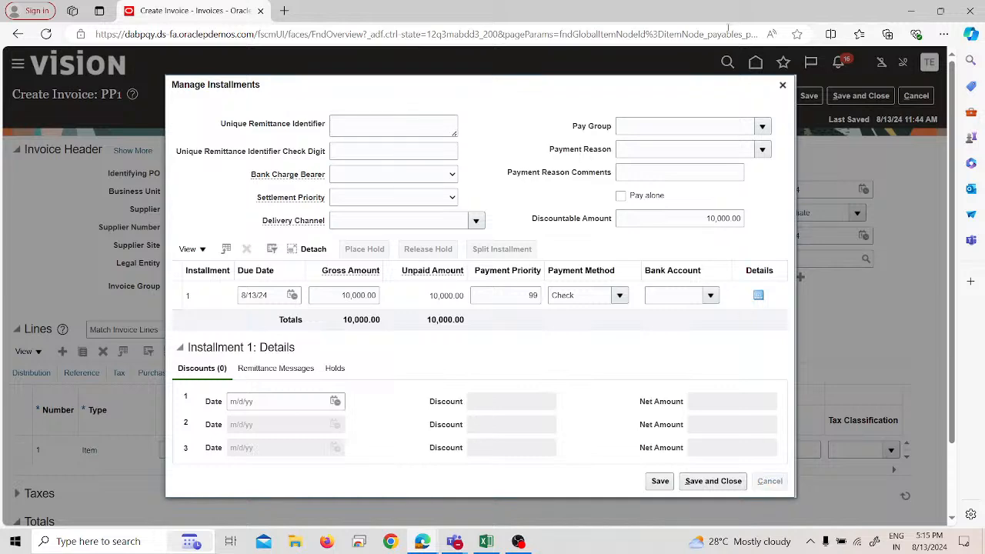
Step: Recheck the available and applied prepayments for invoice PP1, and close the prepayment window
click(678, 97)
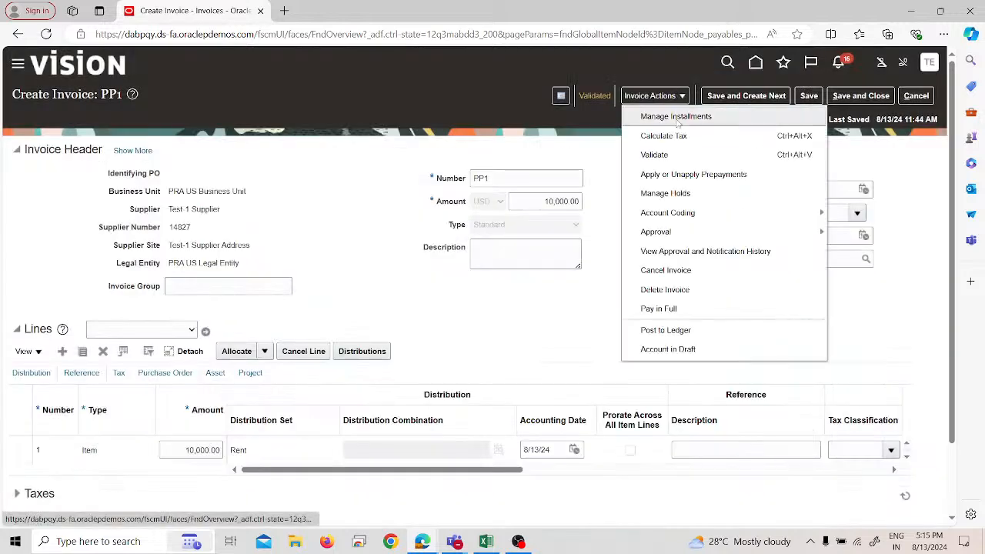
click(677, 175)
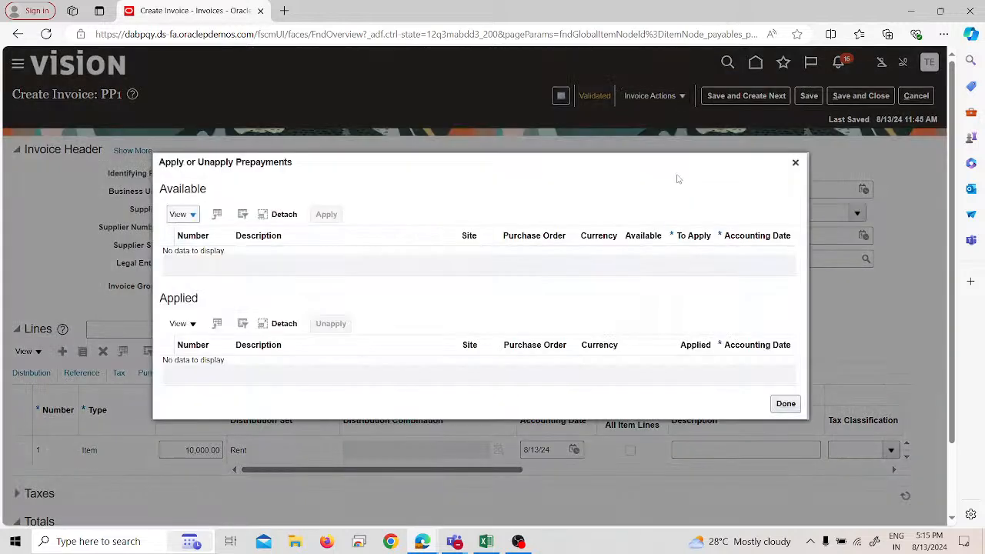
click(796, 163)
click(678, 97)
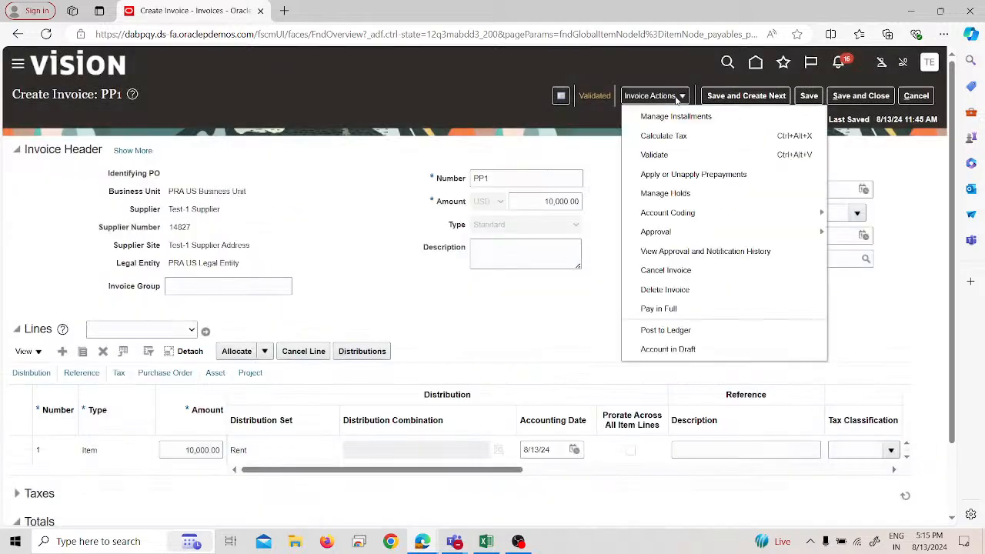
click(681, 193)
Step: Pay invoice PP1 in full from PRA Account, using payment process profile PRAPPP and payment document PRA Check
click(662, 98)
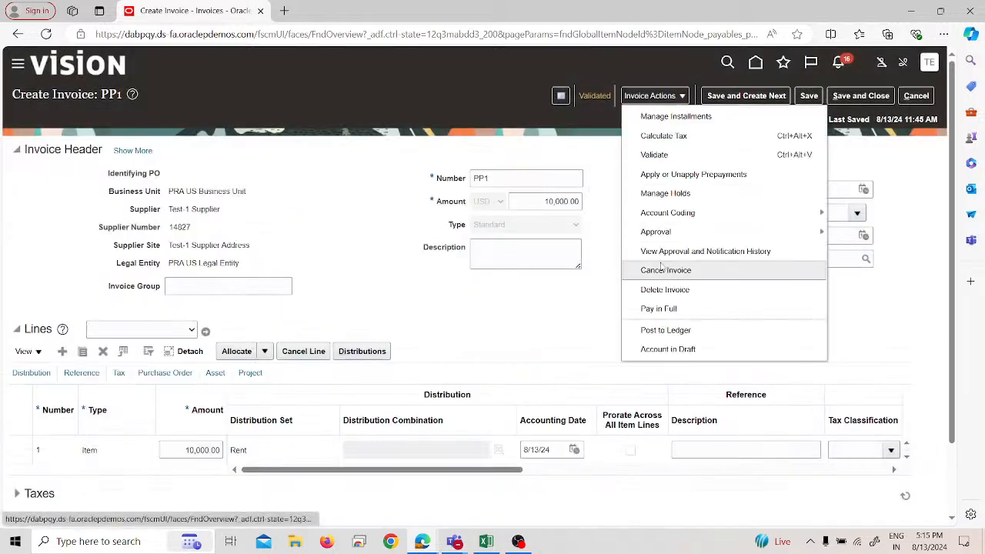
click(662, 306)
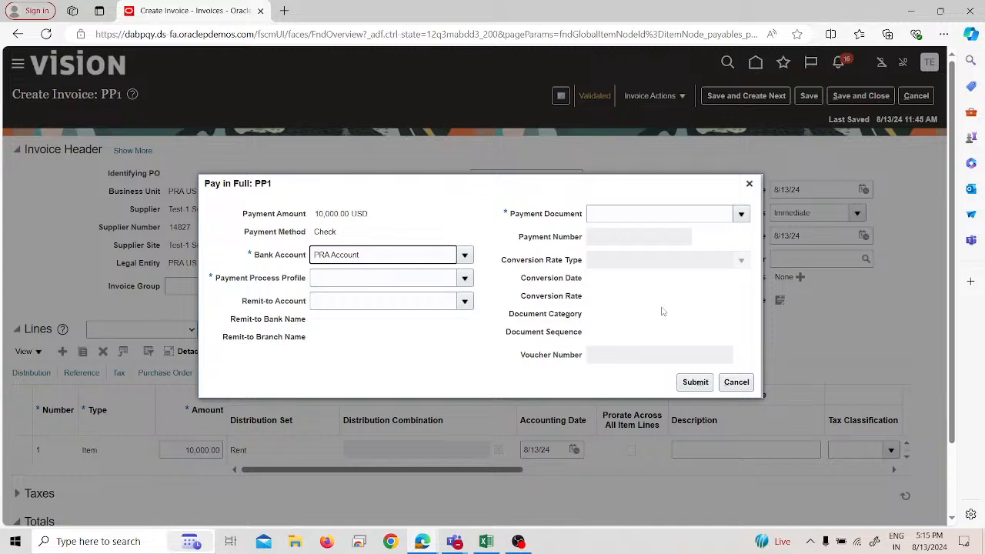
click(745, 193)
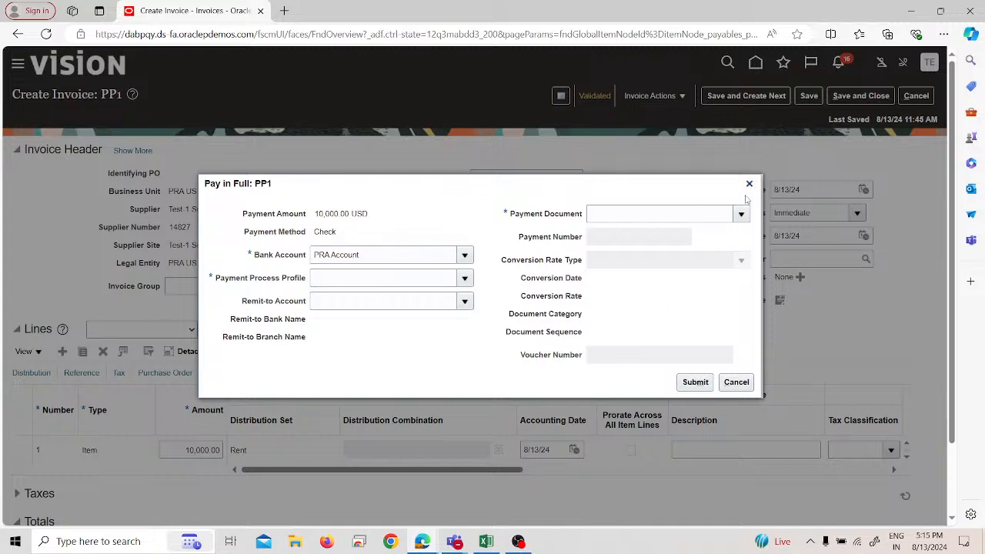
click(409, 277)
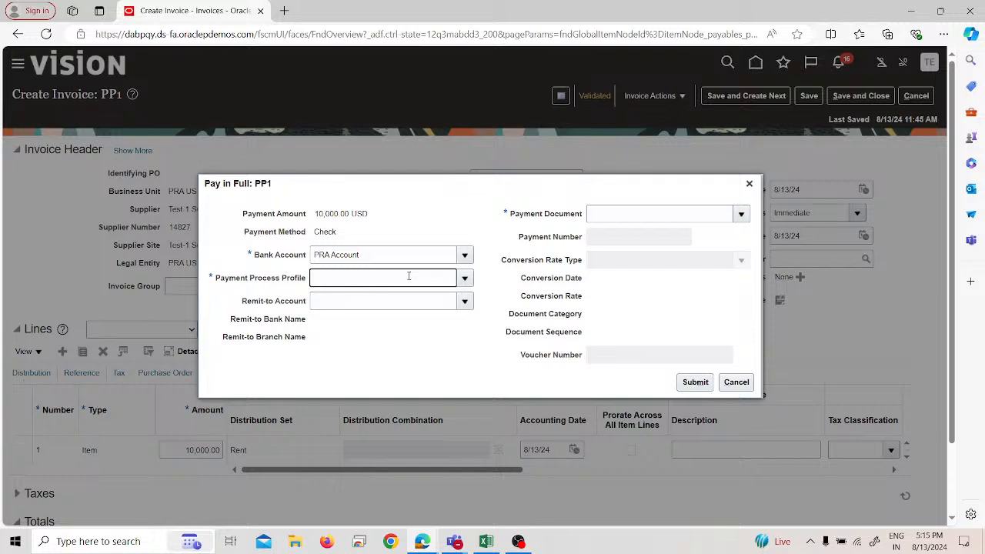
text(Pra)
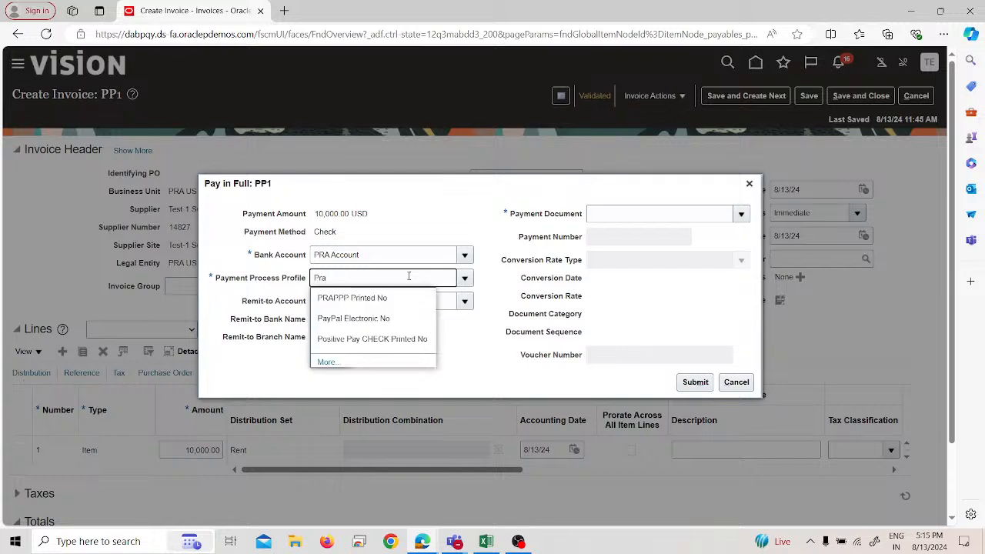
click(335, 300)
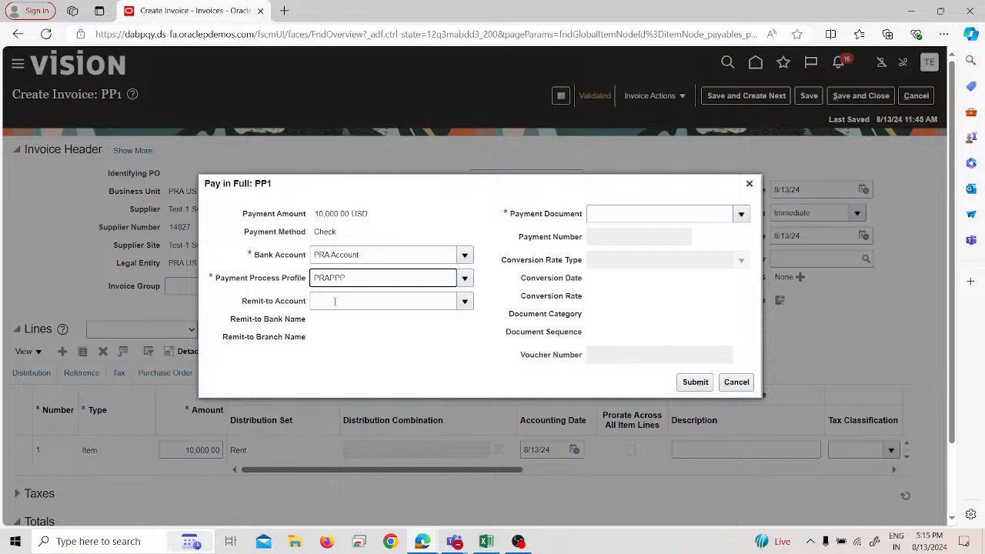
click(624, 213)
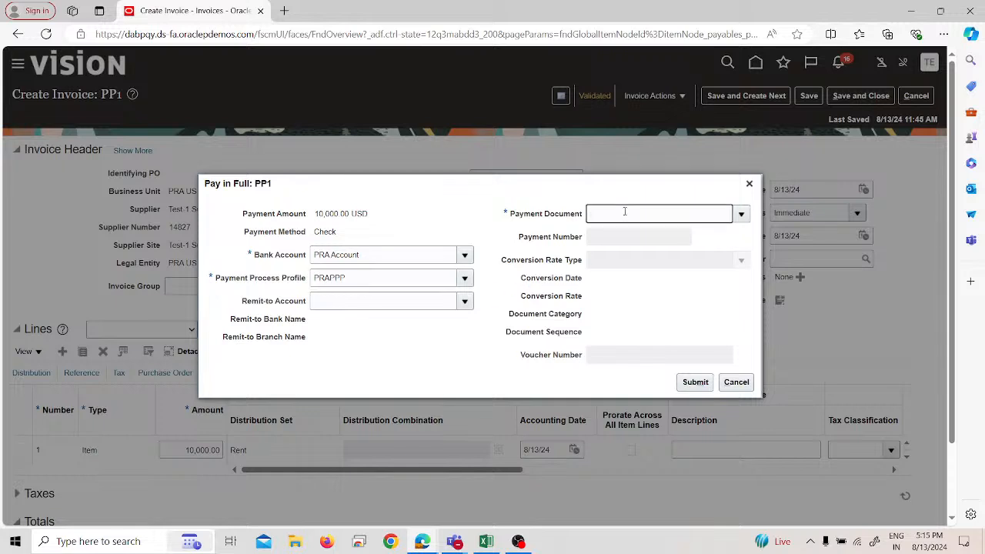
text(PRA Check)
click(704, 385)
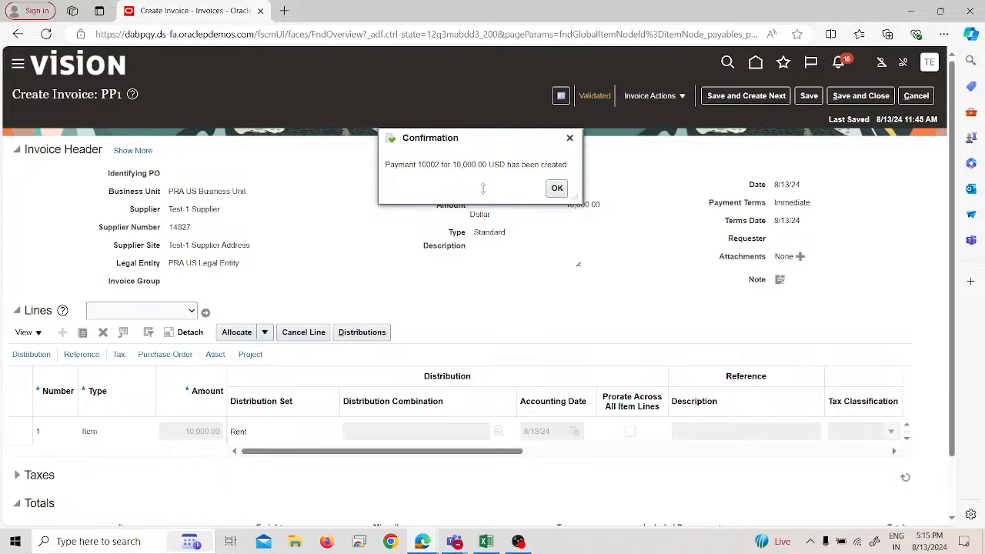
click(556, 189)
Step: Look for prepayments to apply to the paid invoice PP1, close the window, and bring up the invoice actions
click(653, 95)
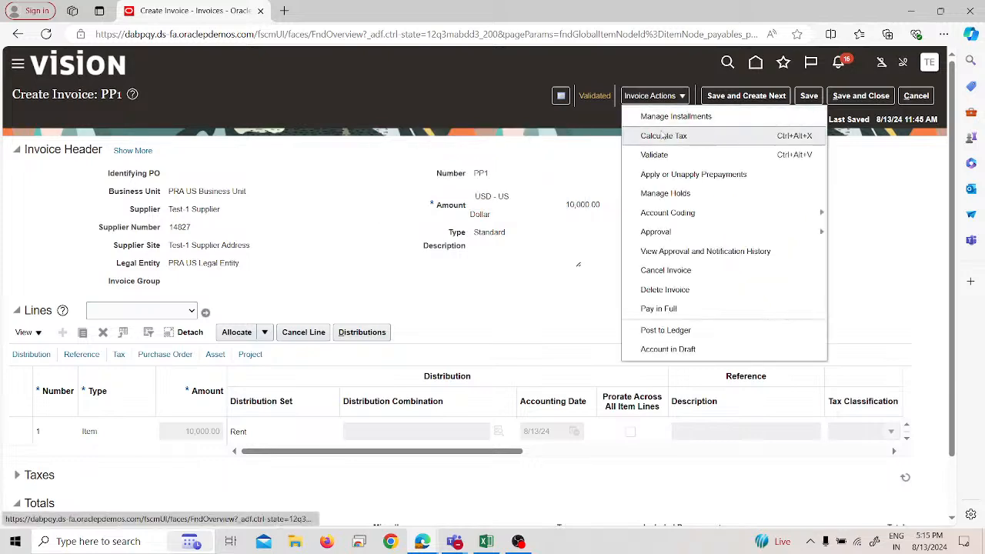
click(661, 172)
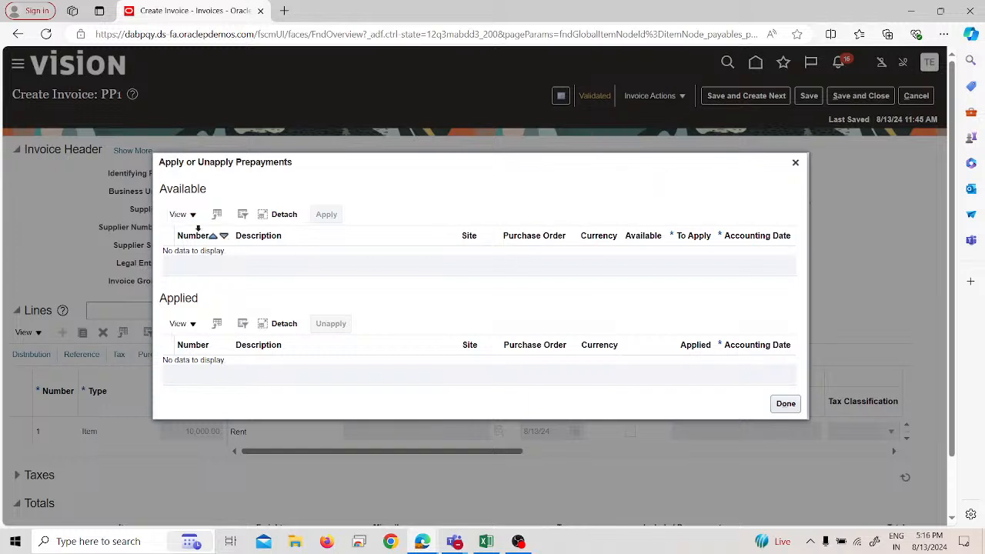
click(181, 214)
click(350, 264)
click(796, 163)
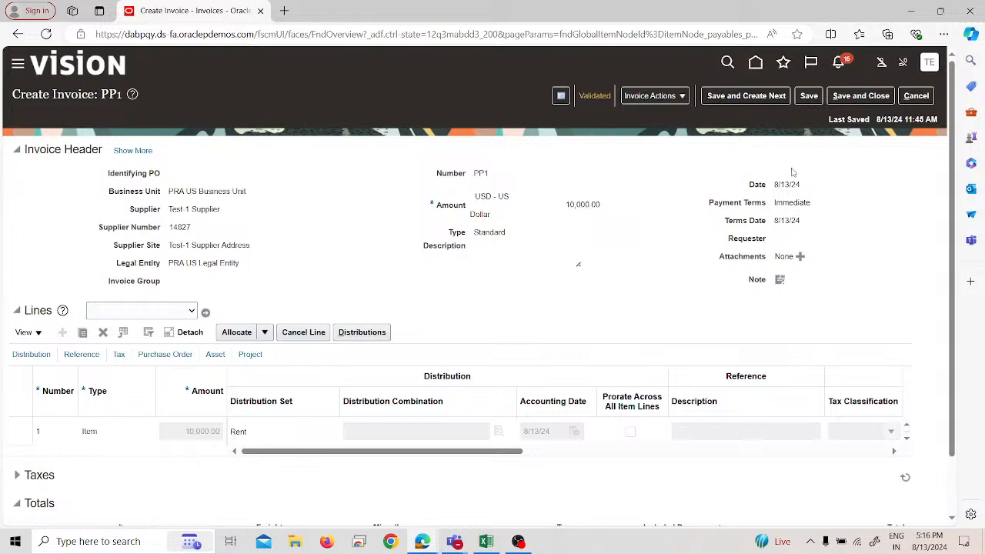
click(666, 95)
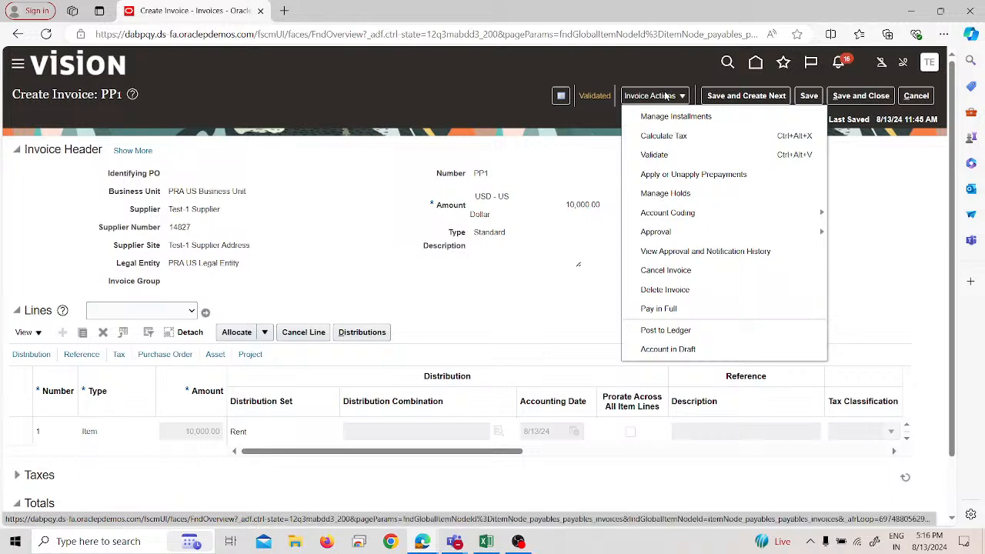
Step: Review the status summary of invoice PP1, then save and close the invoice
click(598, 95)
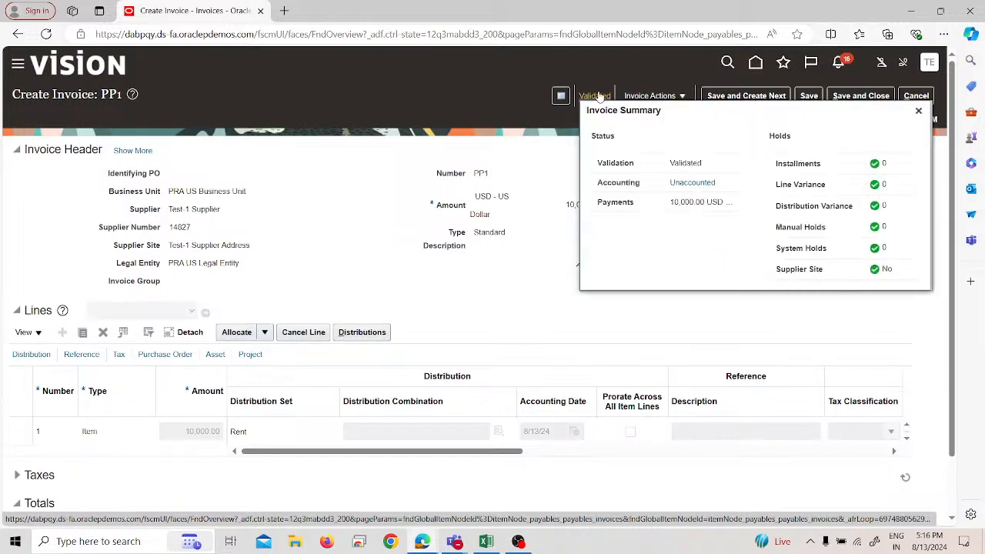
click(651, 96)
click(671, 96)
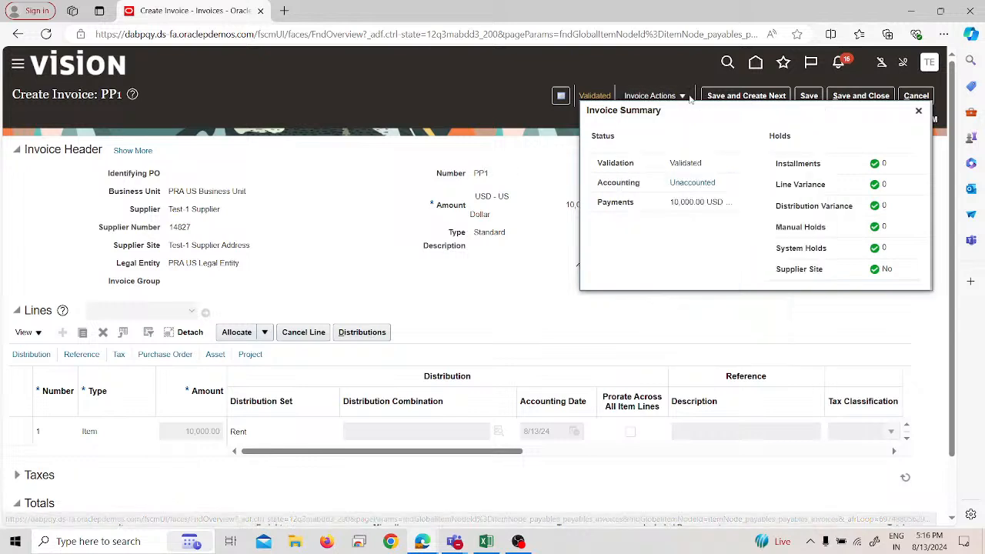
click(833, 95)
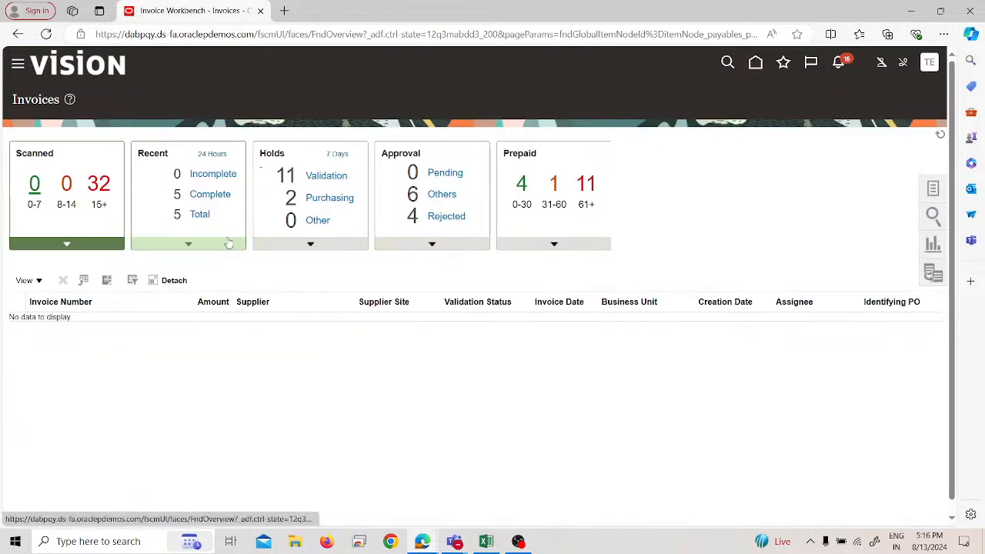
Step: List all recent invoices, open prepayment invoice PPI 1, try to apply or unapply prepayments on it, and save and close it
click(228, 243)
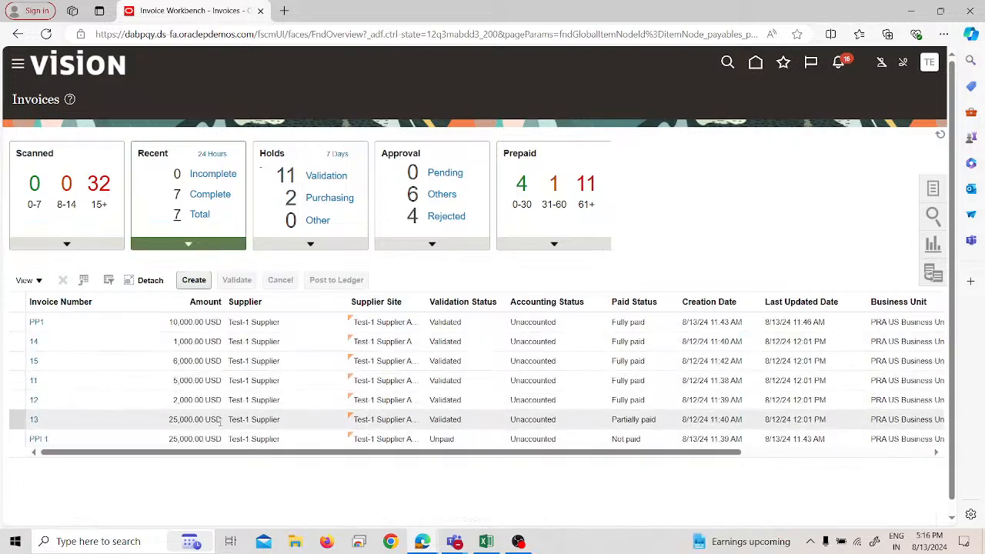
drag(375, 454, 305, 460)
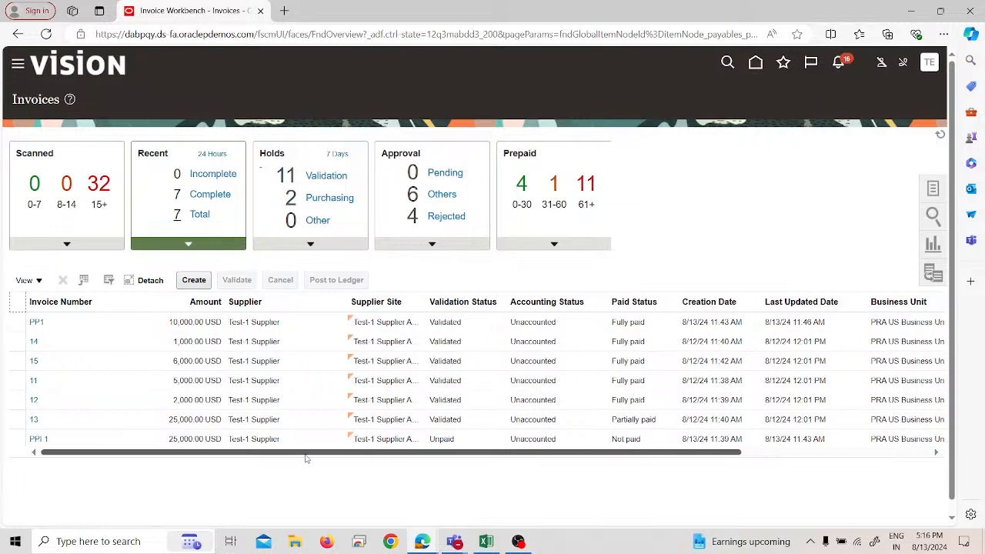
click(41, 439)
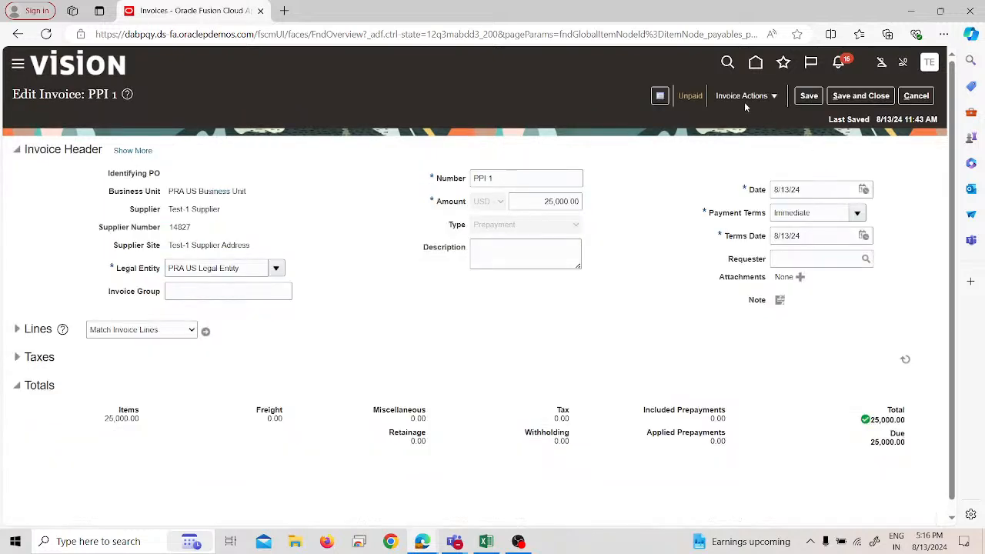
click(746, 98)
click(786, 176)
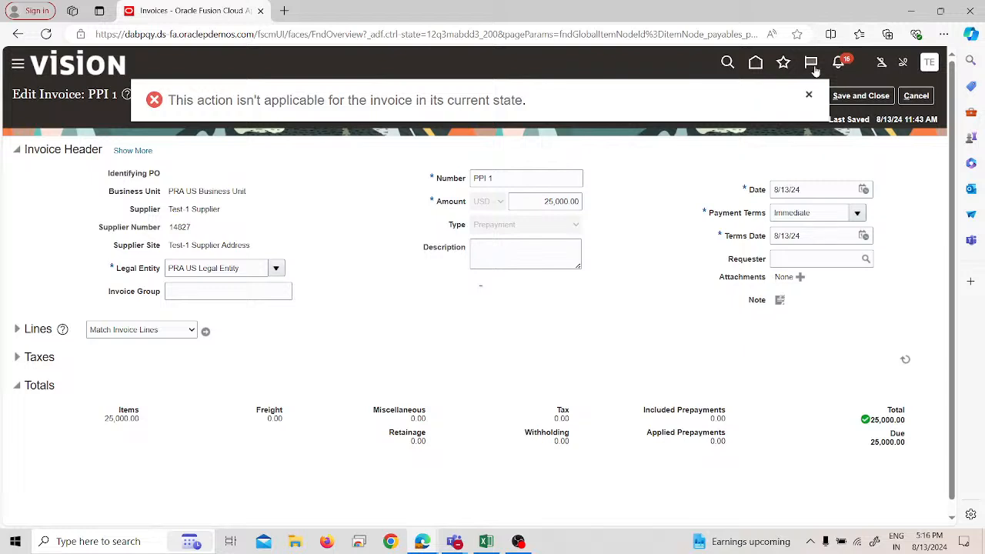
click(813, 95)
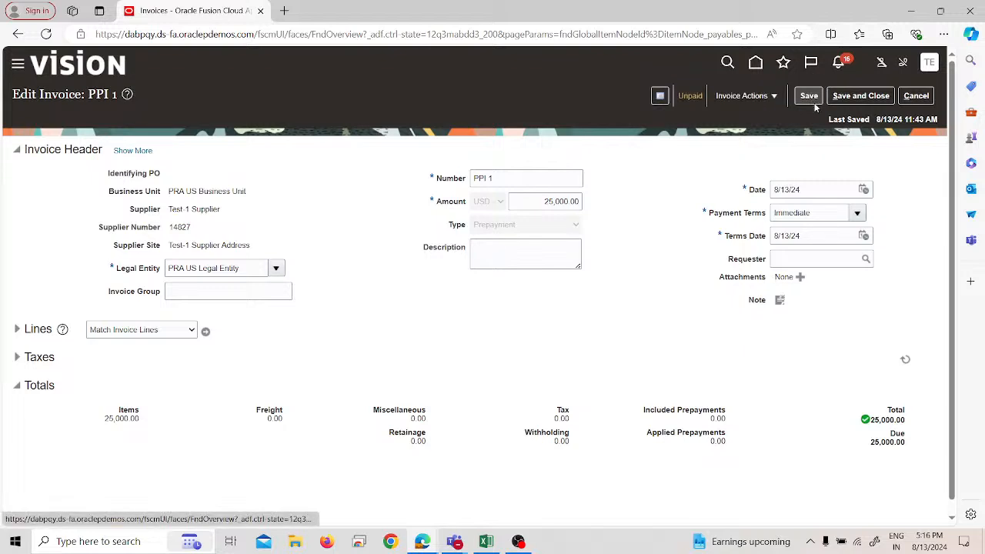
click(841, 95)
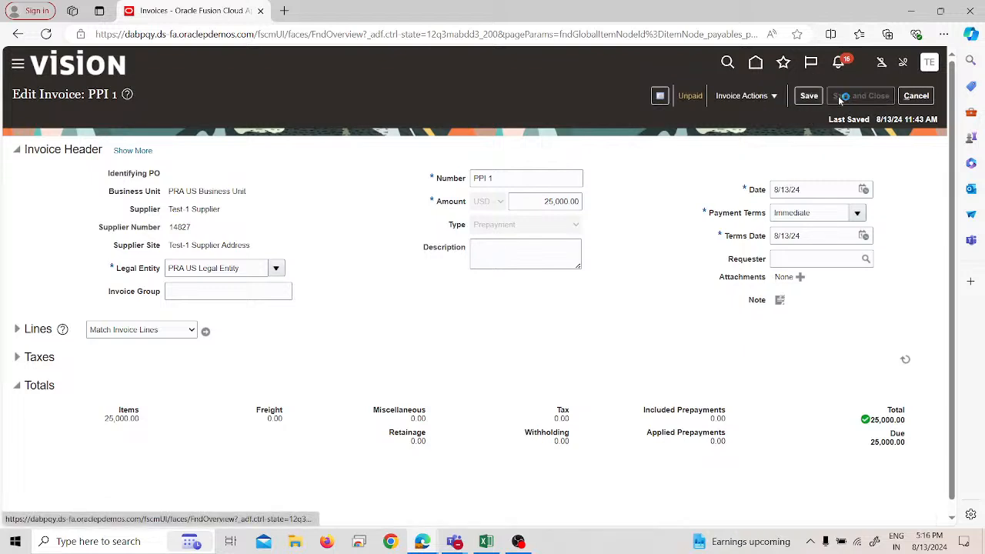
Step: Reopen invoice PP1 from the recent invoices, check its available and applied prepayments, and leave the invoice without saving
click(36, 322)
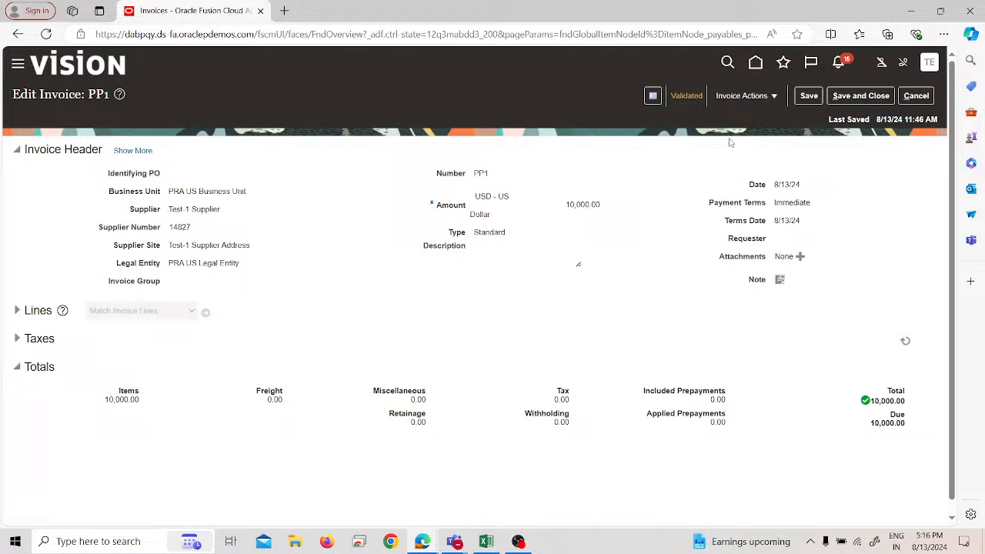
click(743, 96)
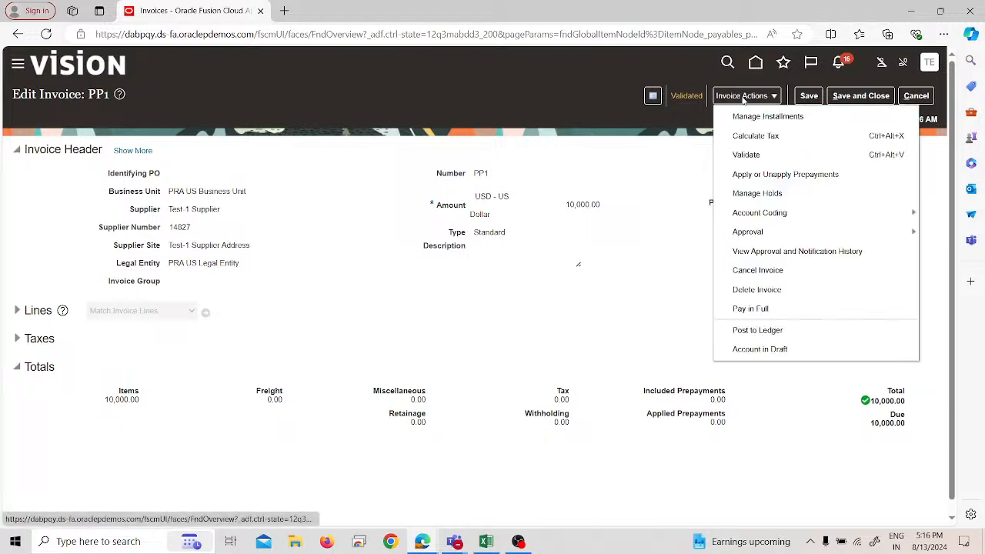
click(744, 176)
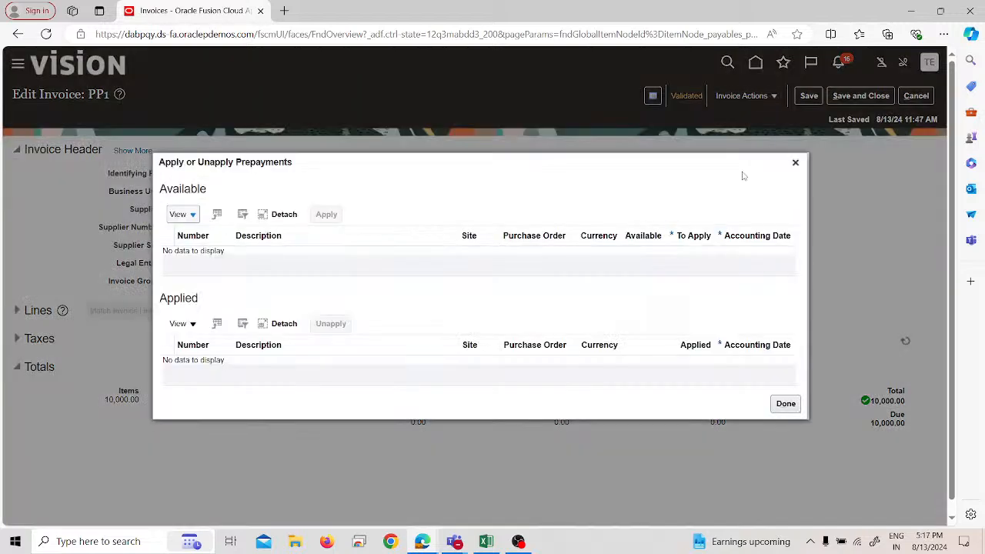
click(186, 215)
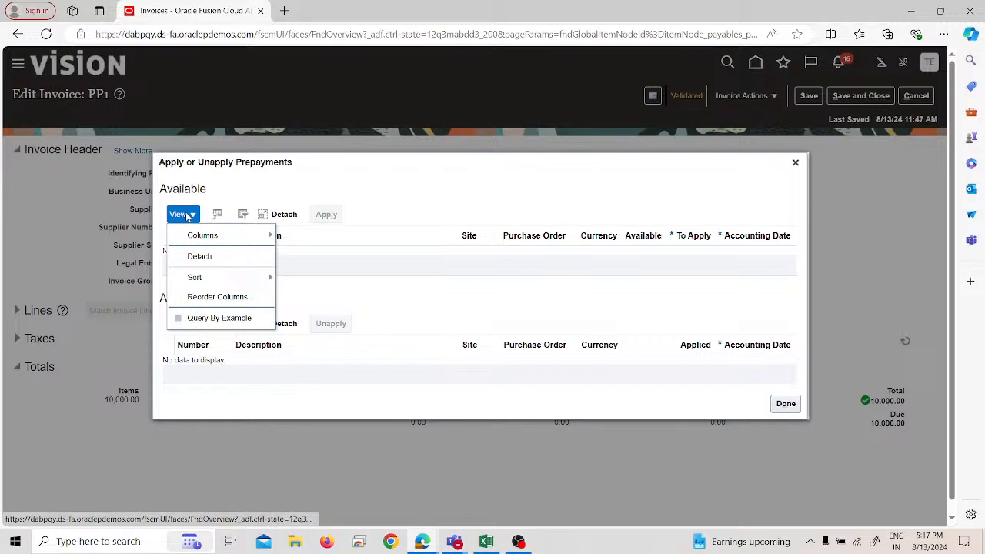
click(436, 331)
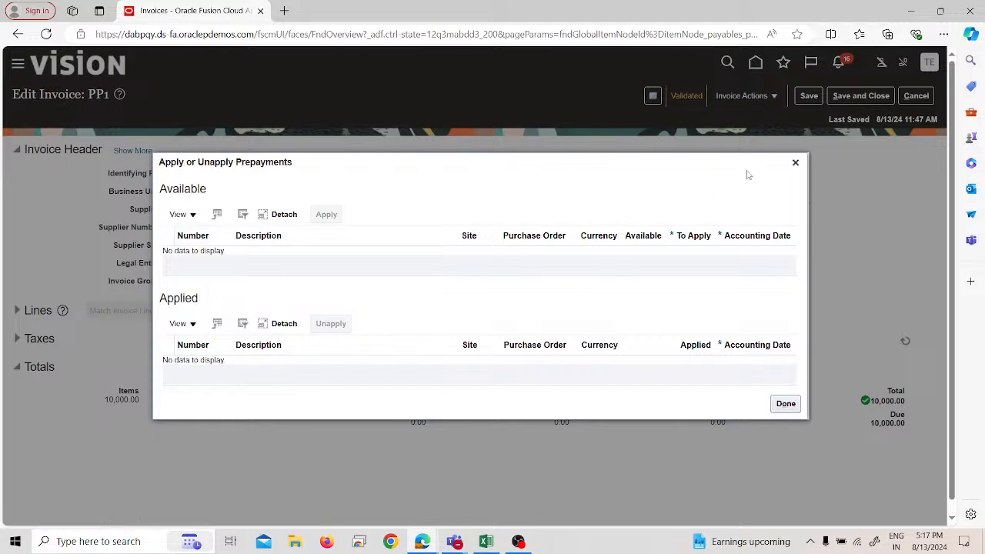
click(795, 163)
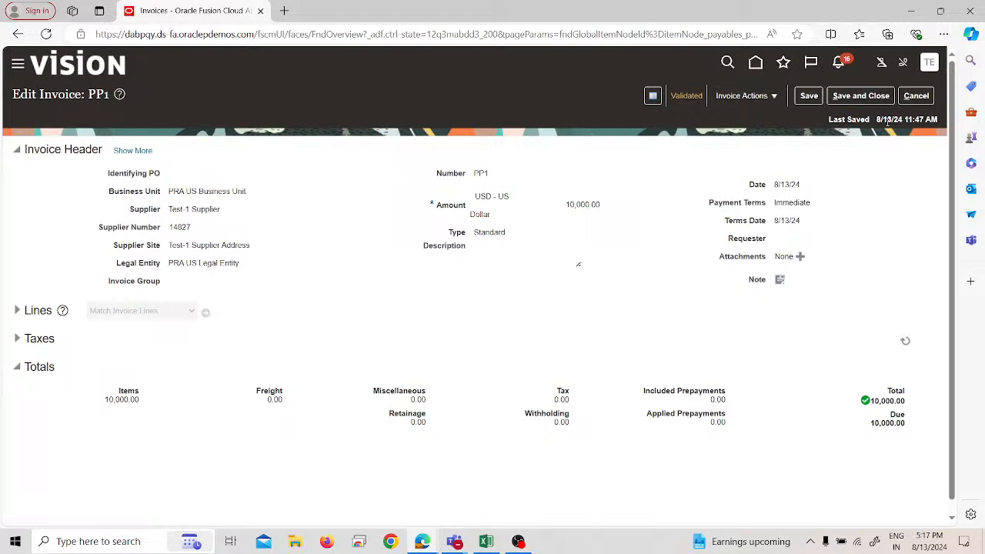
click(916, 95)
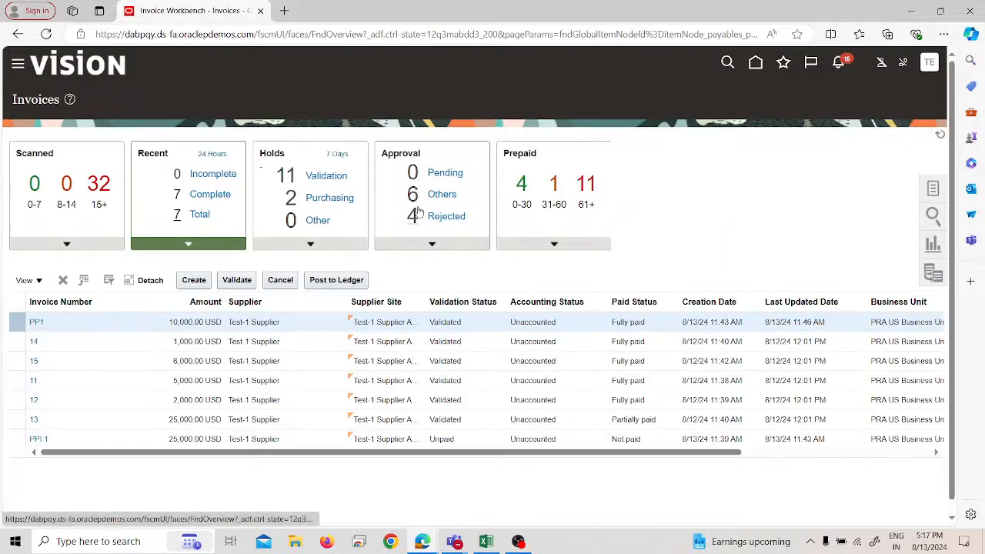
Step: Start a new invoice for PRA US Business Unit with Test-1 Supplier as the supplier
click(194, 281)
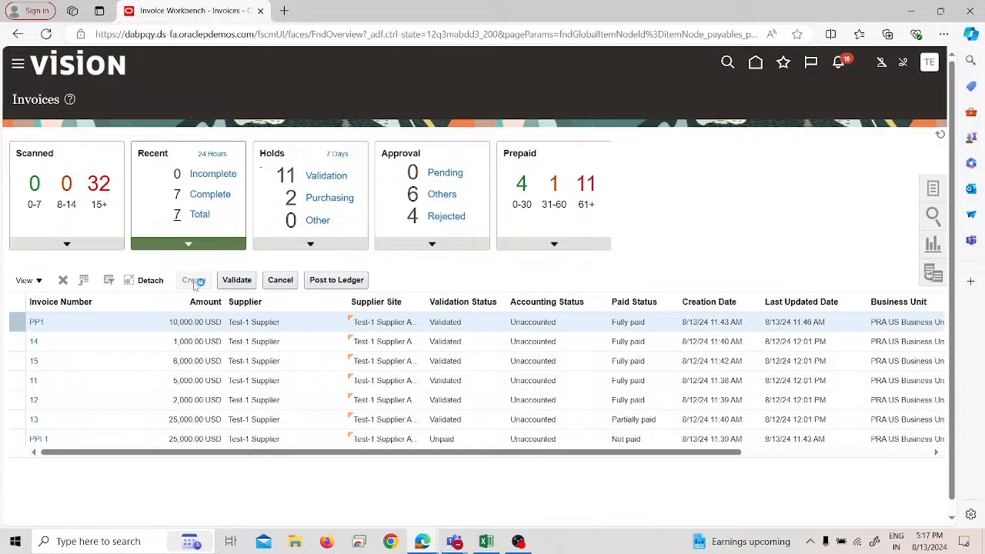
click(221, 199)
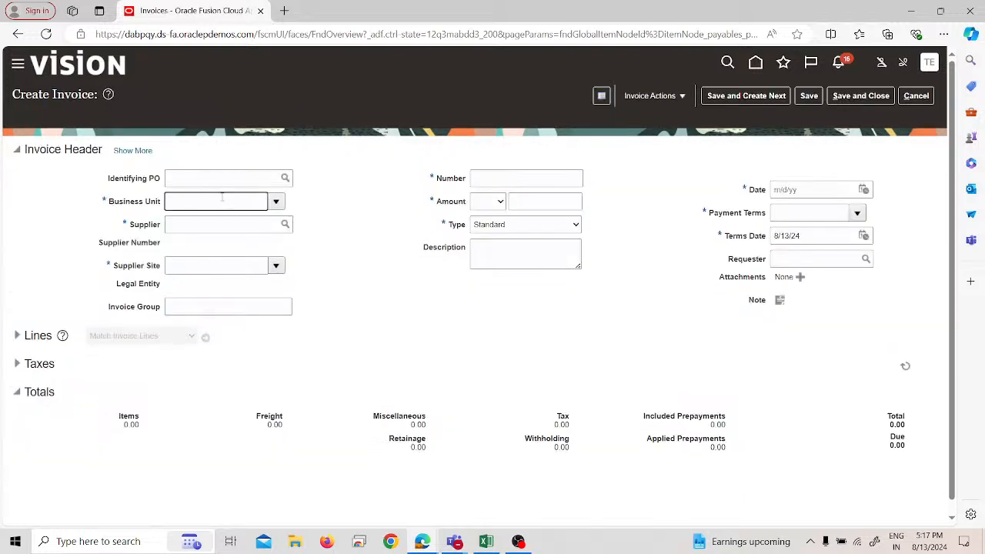
text(Tes)
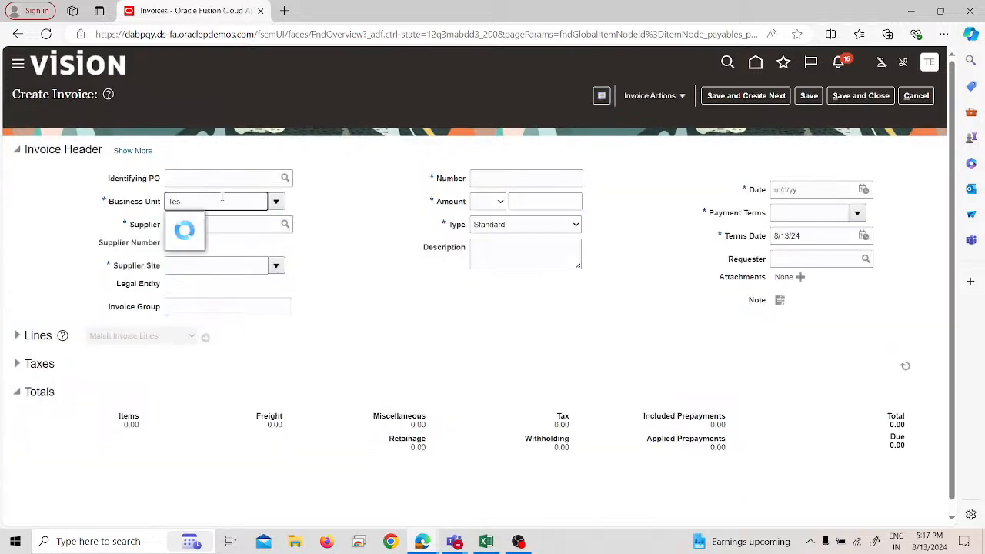
key(BackSpace)
key(BackSpace)
key(BackSpace)
text(P)
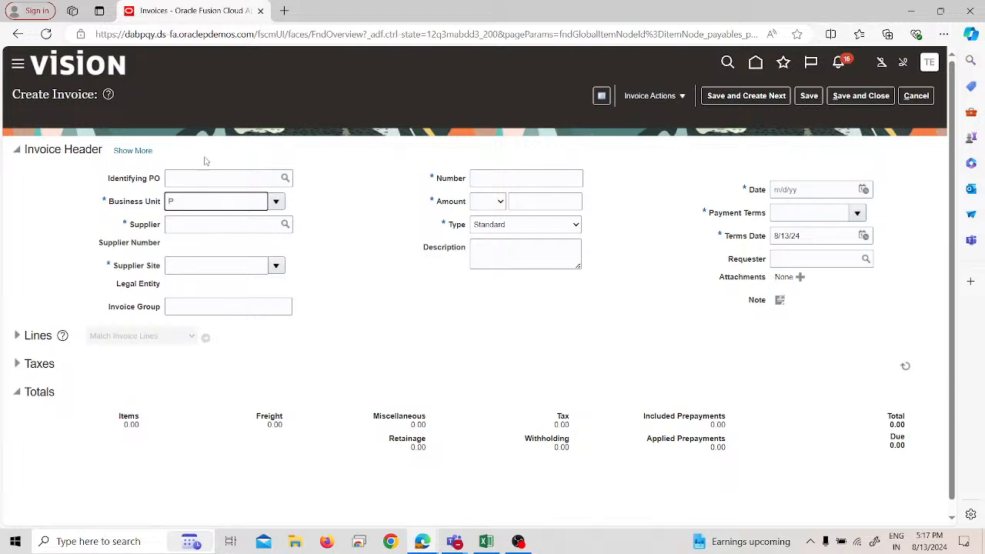
text(ra)
click(189, 223)
click(191, 224)
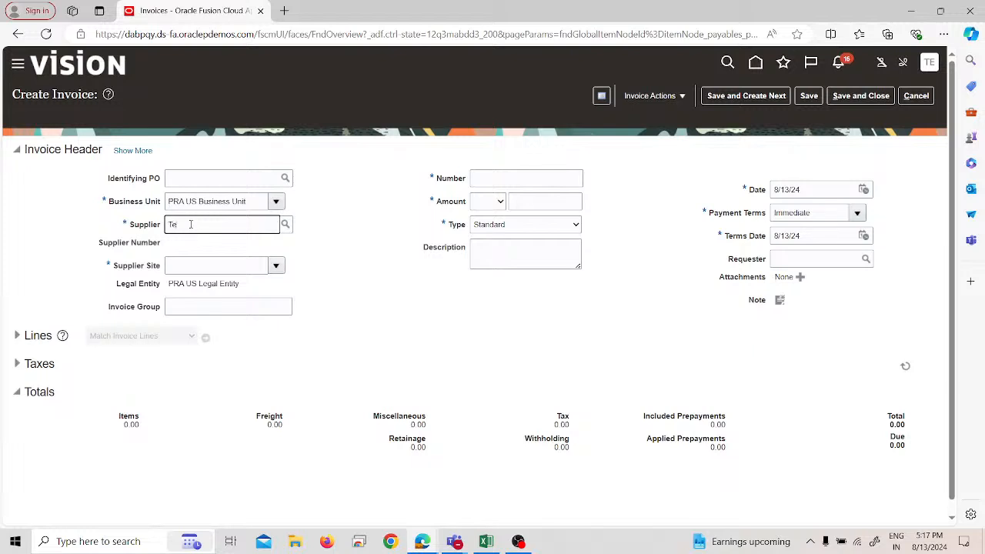
text(Test)
click(192, 240)
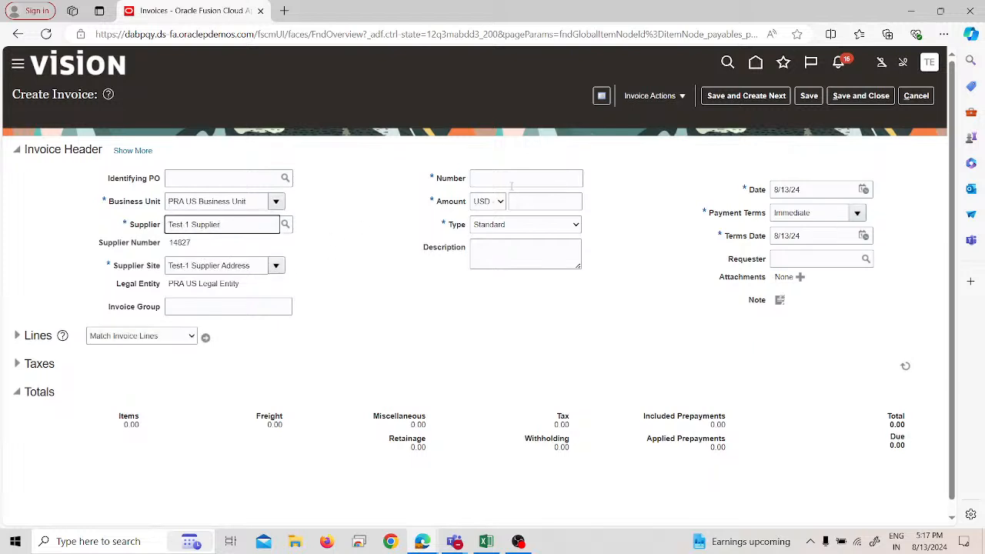
Step: Give the new standard invoice the number 131 and an amount of 5,000.00 USD
text(131)
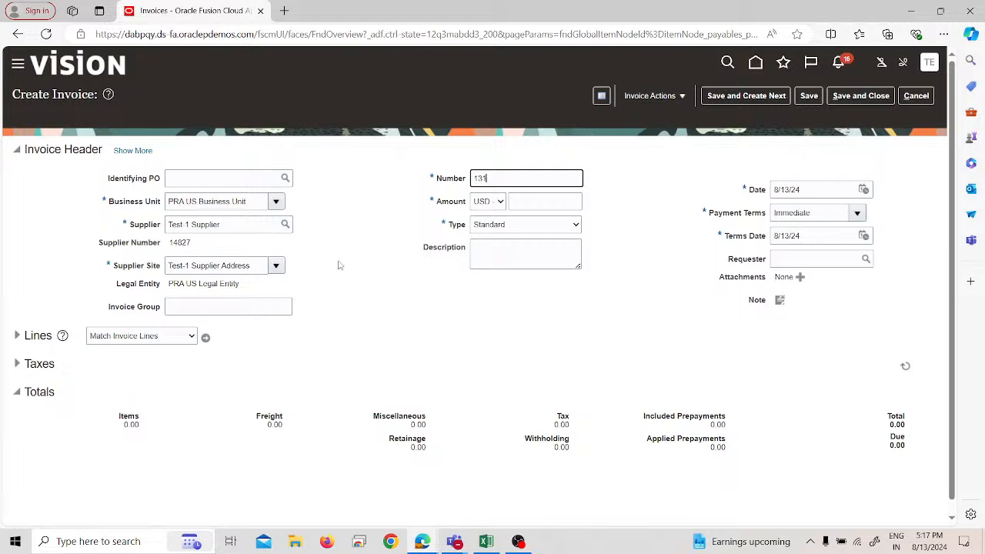
key(Tab)
text(800)
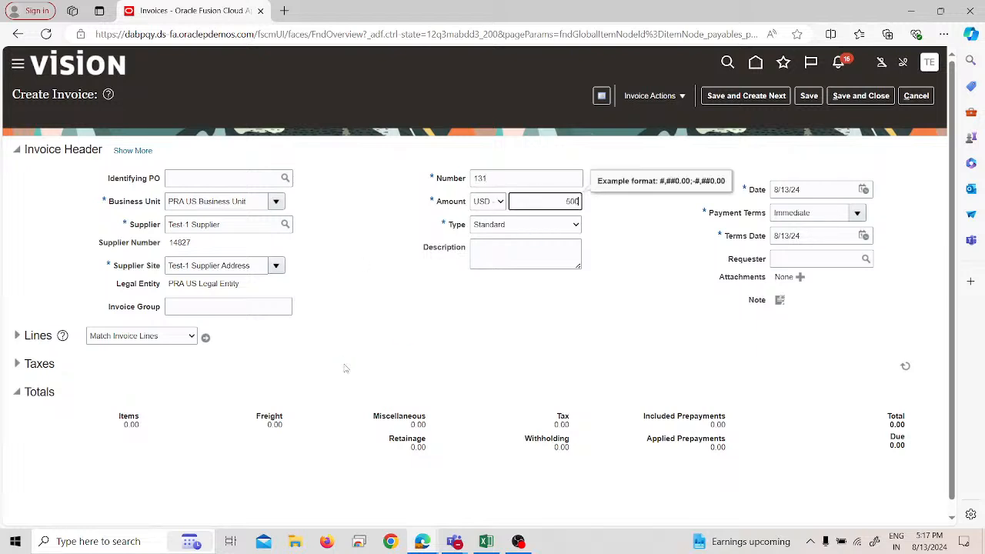
text(0)
click(562, 250)
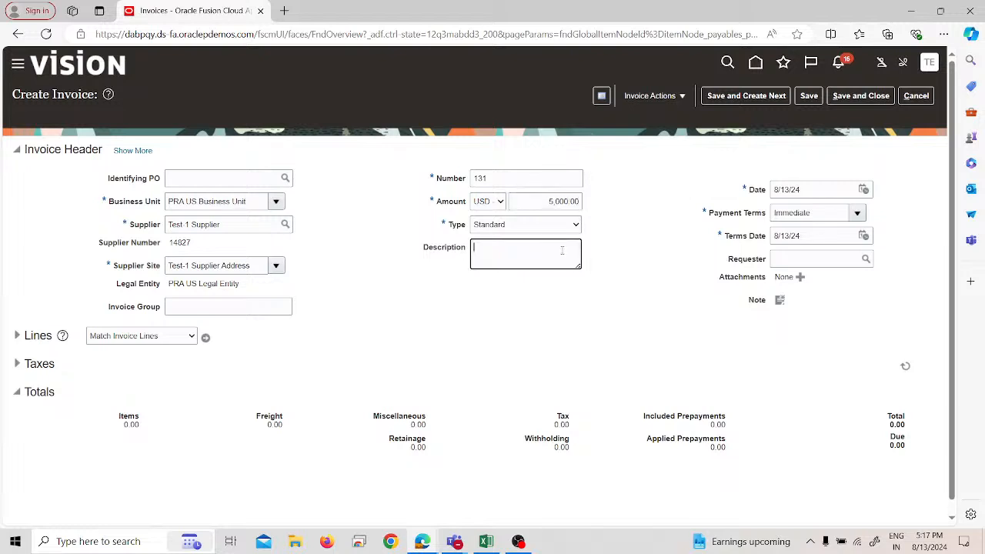
Step: Fill in the first item line of invoice 131 with an amount of 5,000.00 and the distribution set Rent
click(18, 336)
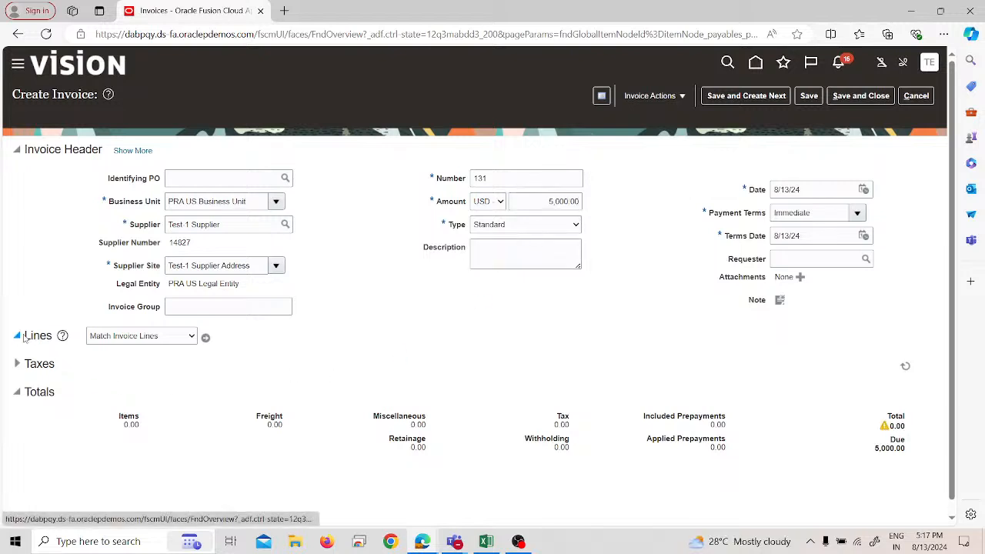
click(205, 458)
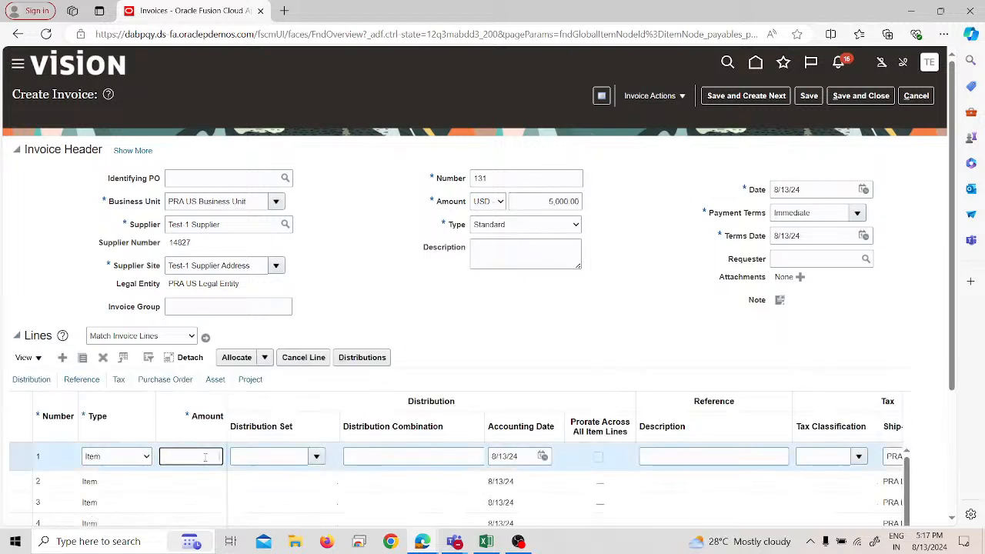
text(5)
key(Tab)
text(00)
click(209, 481)
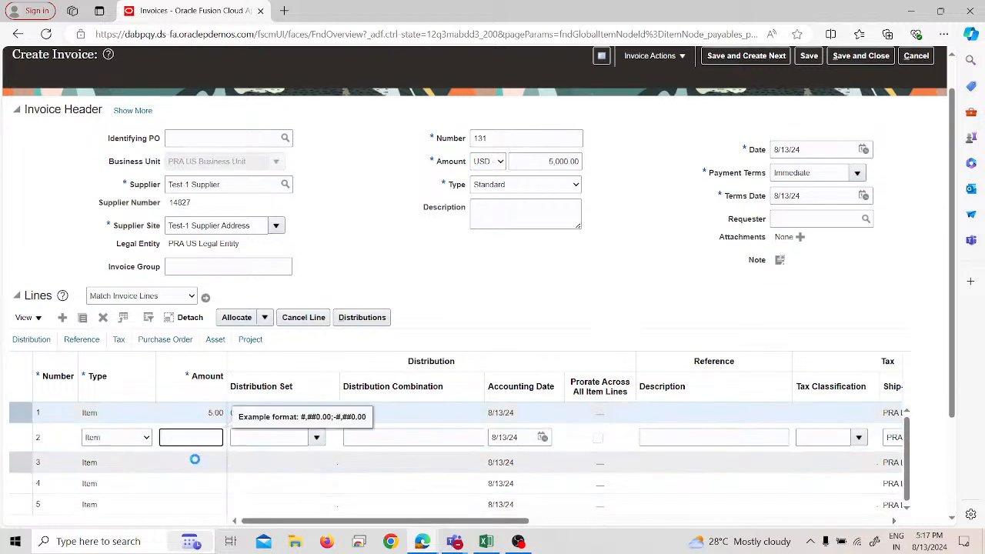
drag(219, 417, 206, 418)
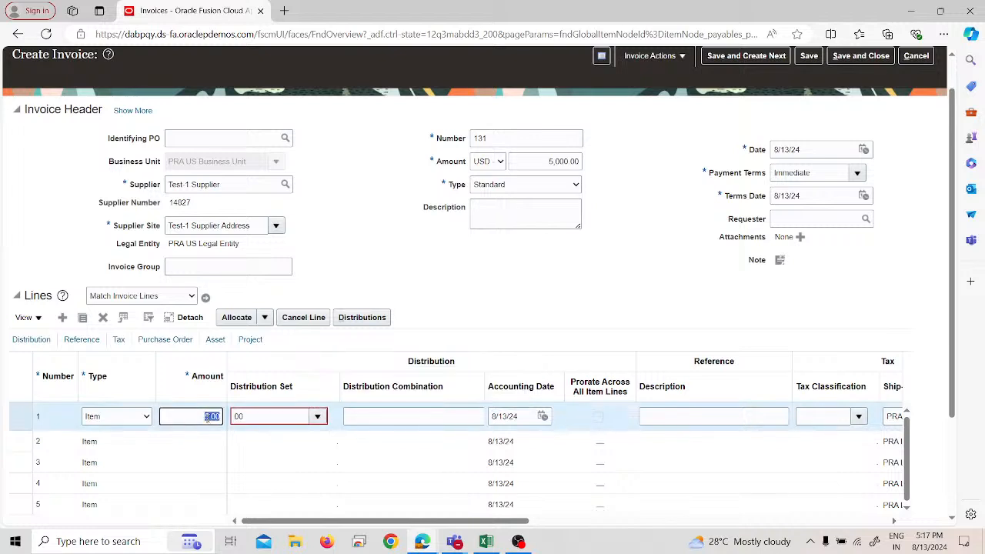
key(BackSpace)
text(5,000)
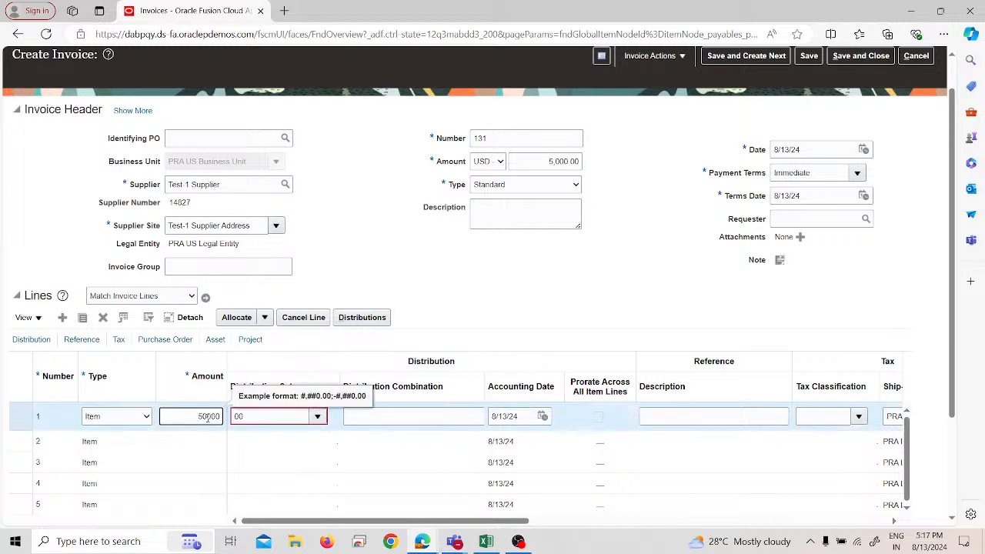
key(Tab)
text(ren)
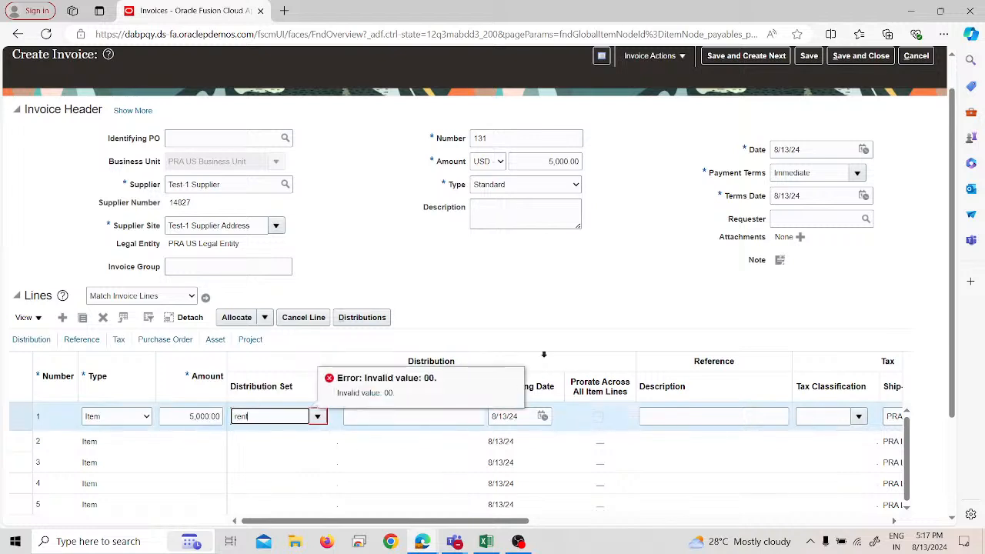
click(563, 273)
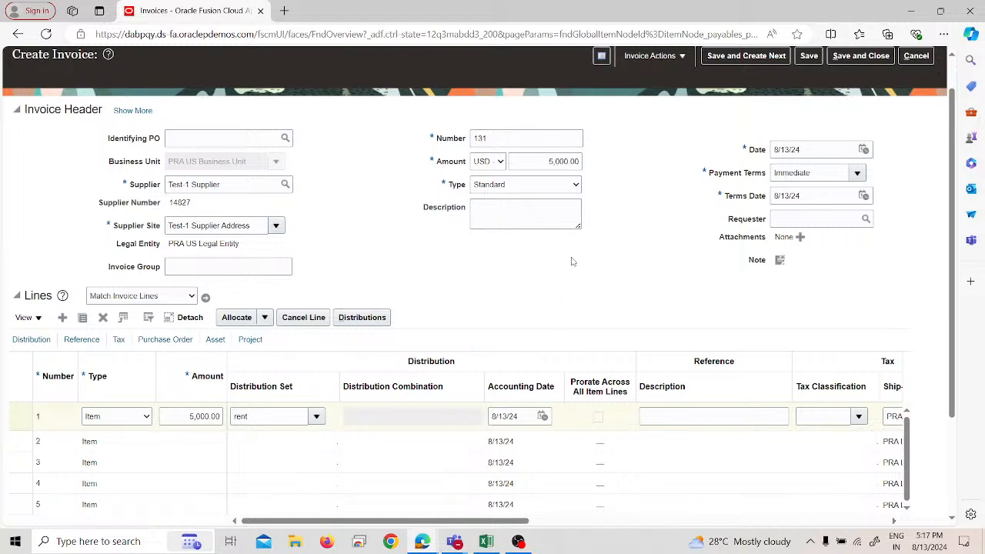
Step: Look for prepayments to apply to invoice 131 and close the prepayment window
click(650, 55)
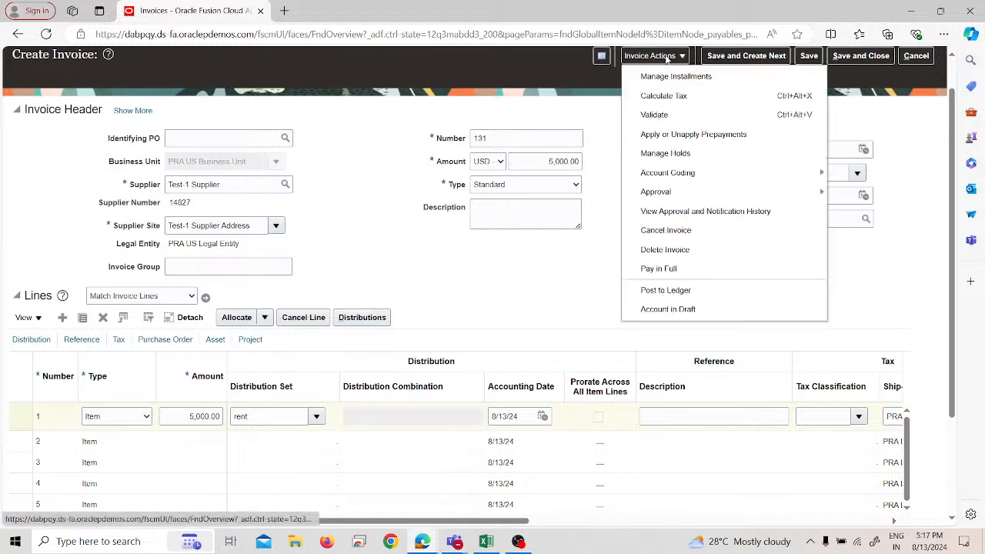
click(671, 117)
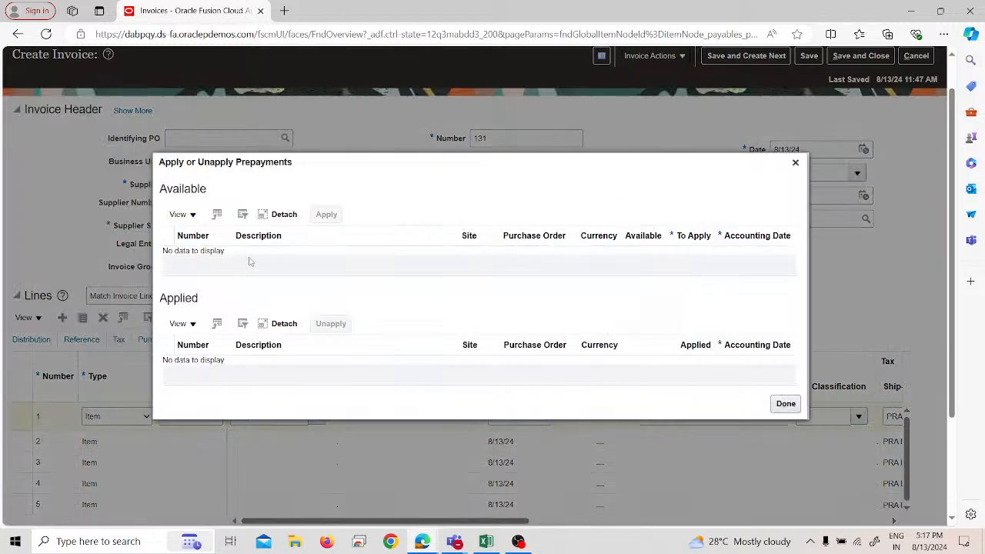
click(796, 163)
scroll(633, 264, up, 1)
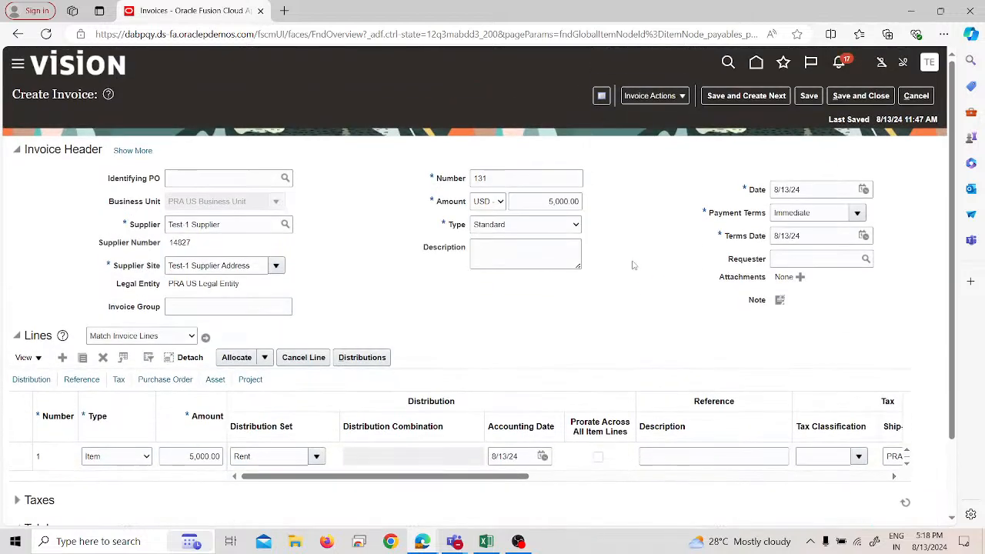
Step: Try to pay invoice 131 in full and to validate it
click(672, 98)
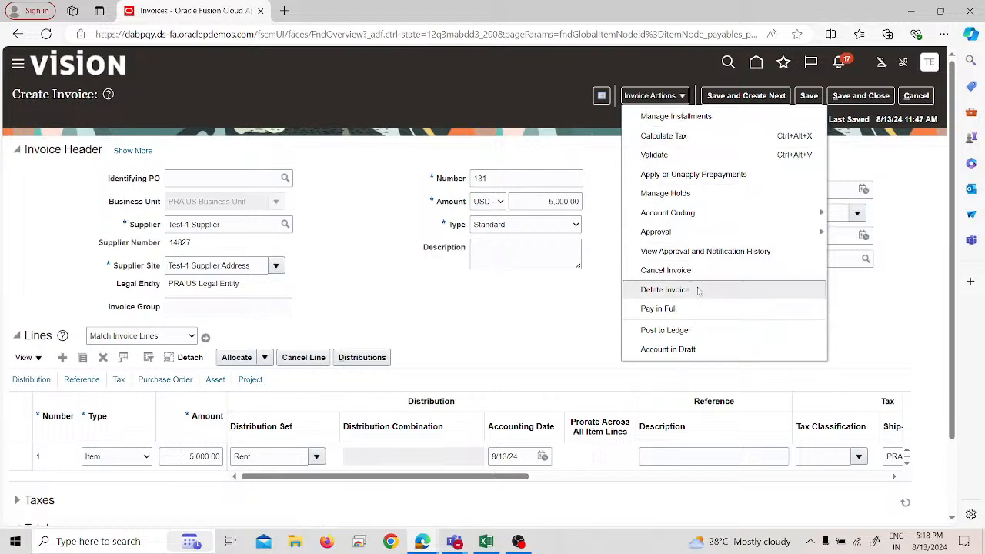
click(697, 313)
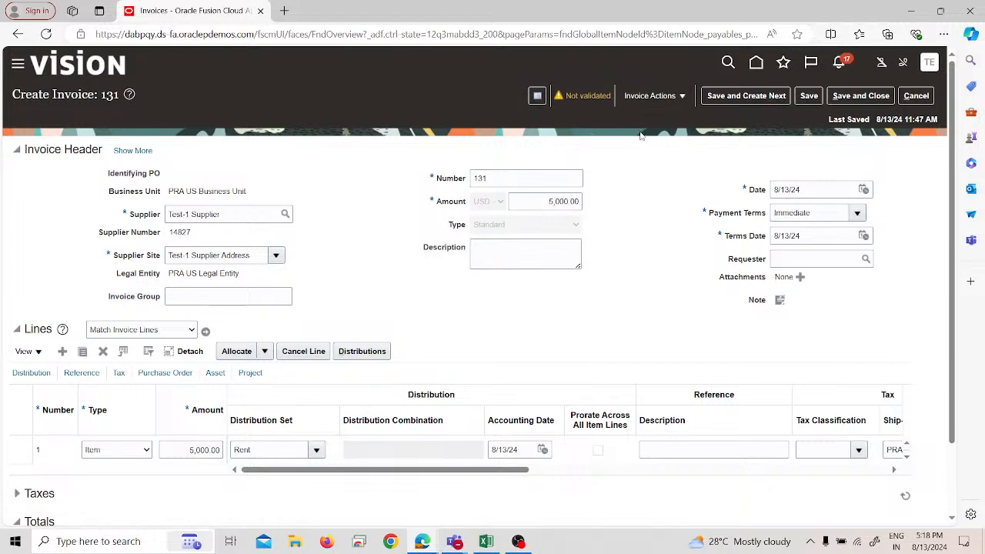
click(650, 95)
click(660, 153)
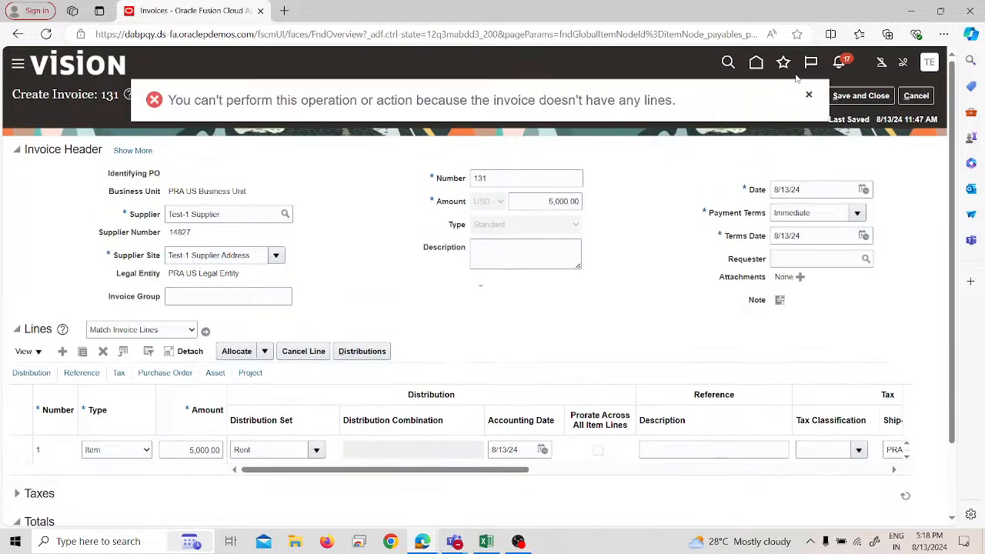
click(808, 95)
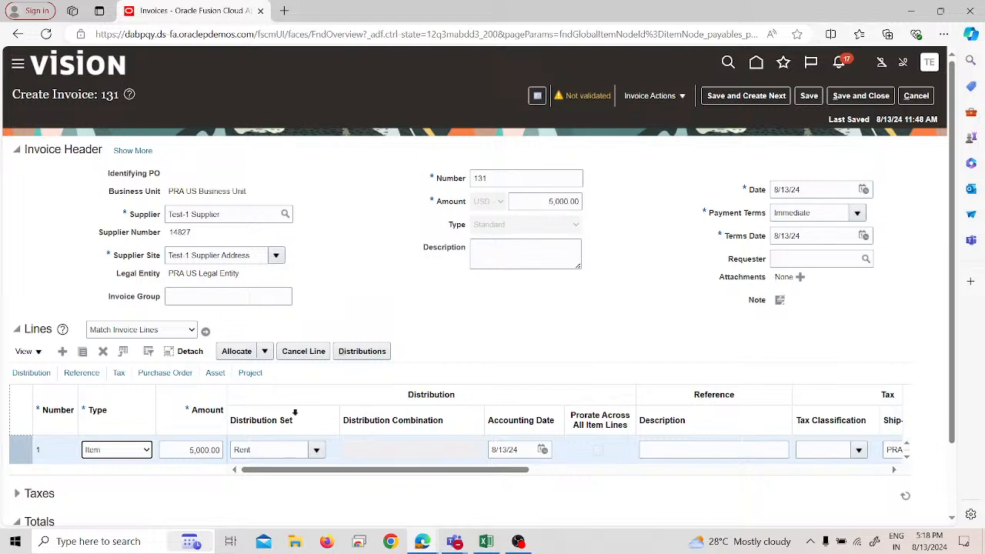
Step: Save the distributions of invoice 131's item line and validate the invoice
click(367, 351)
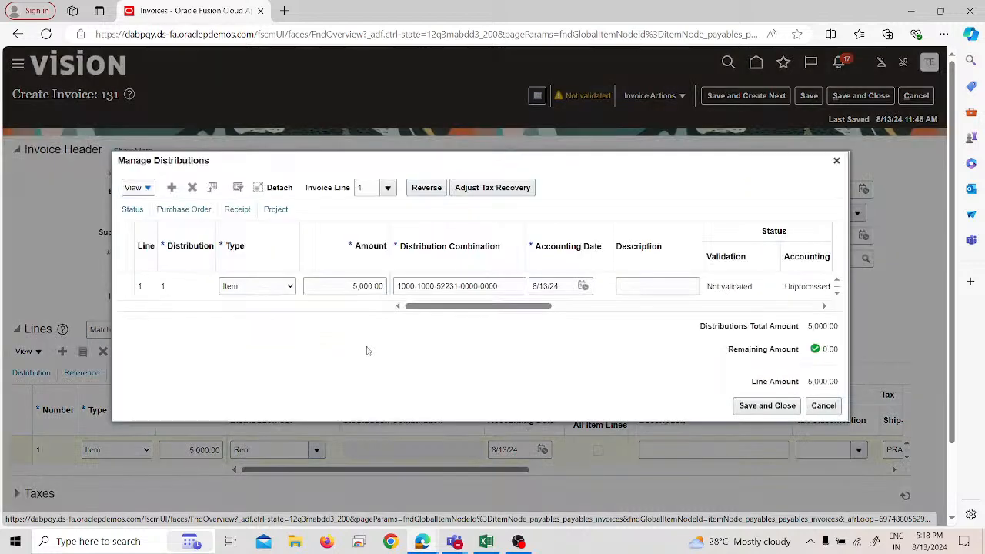
click(129, 289)
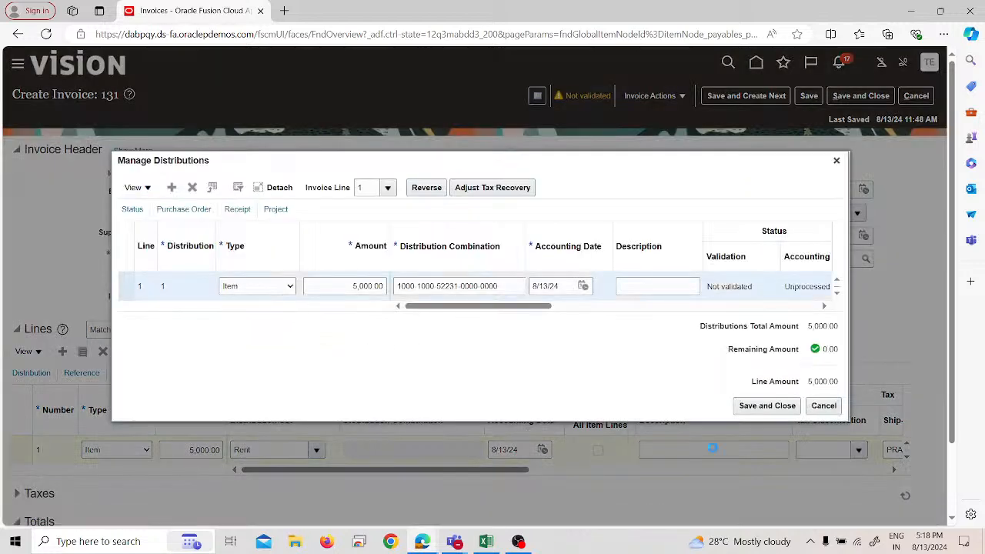
click(764, 407)
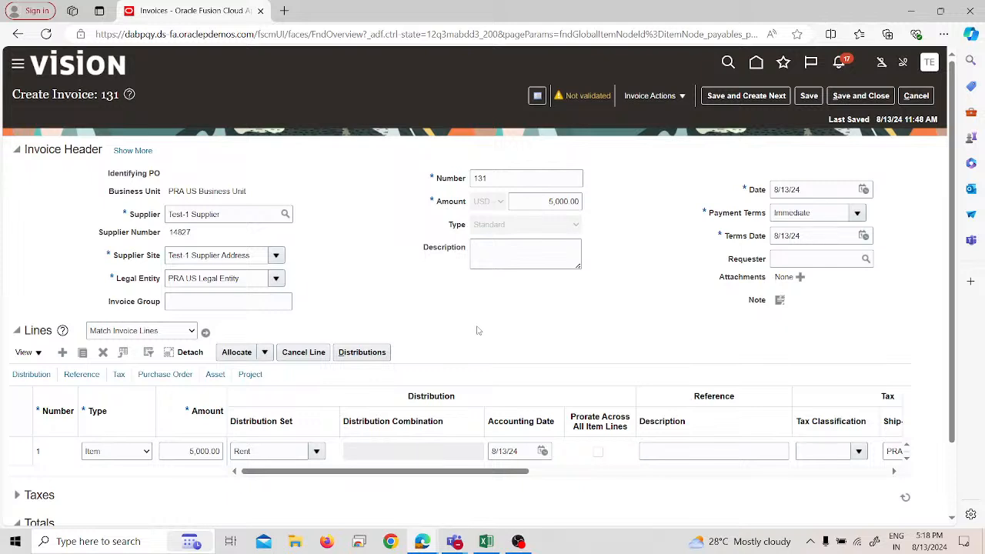
click(654, 95)
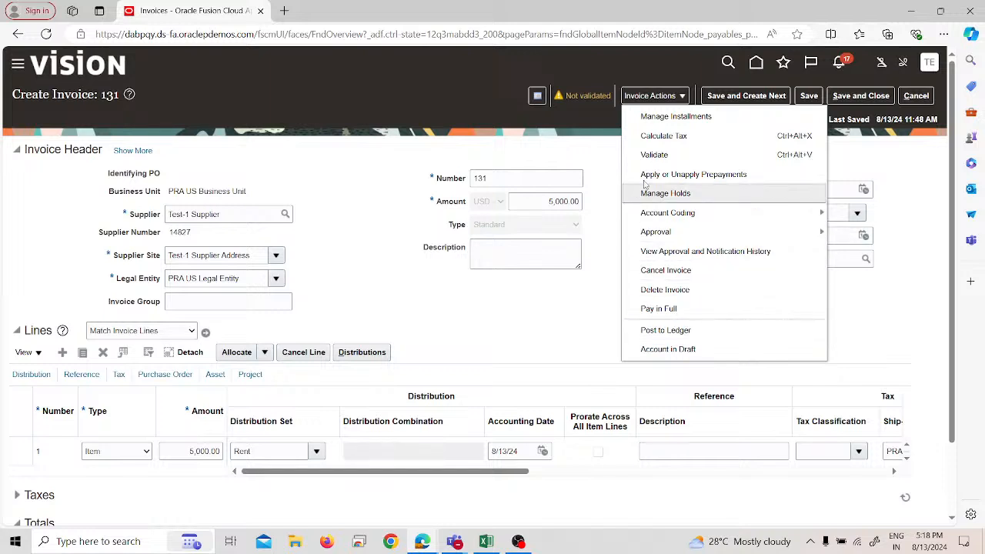
click(659, 150)
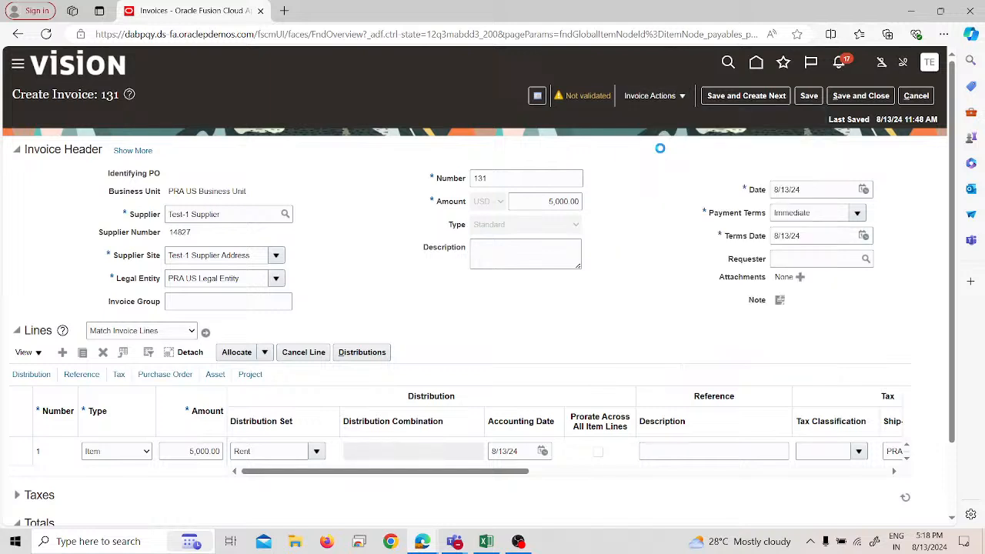
Step: Check the validated invoice 131 for prepayments to apply, close the prepayment window, and save and close the invoice
click(650, 95)
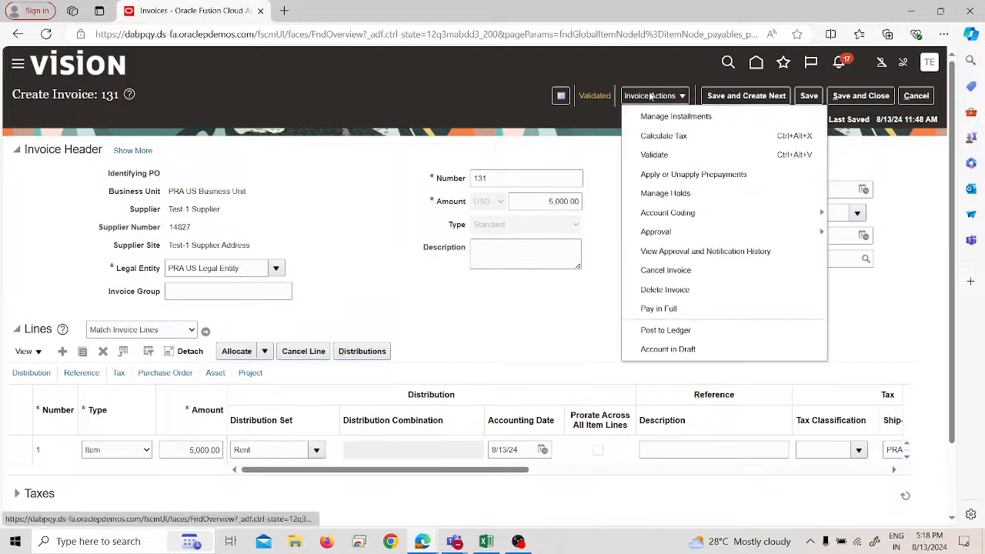
click(674, 171)
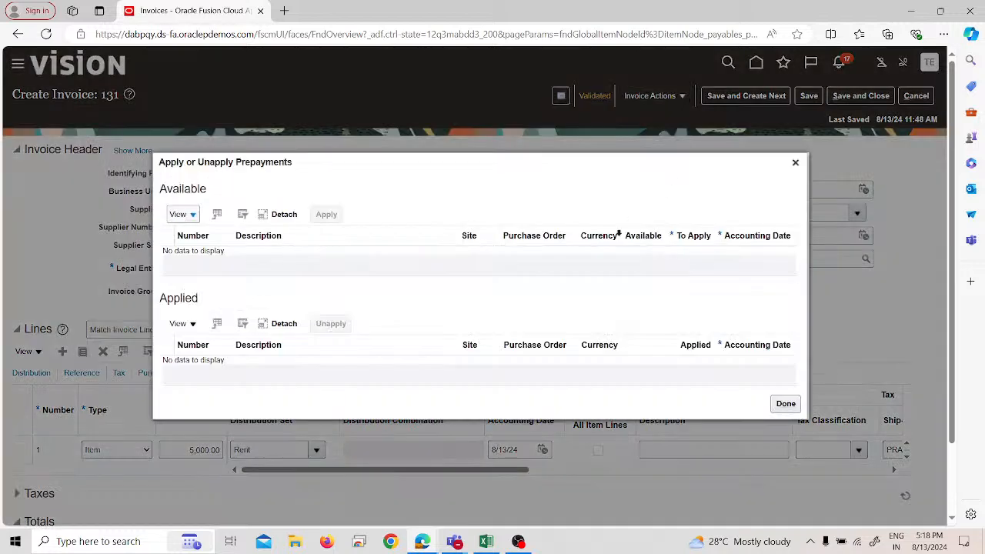
click(796, 163)
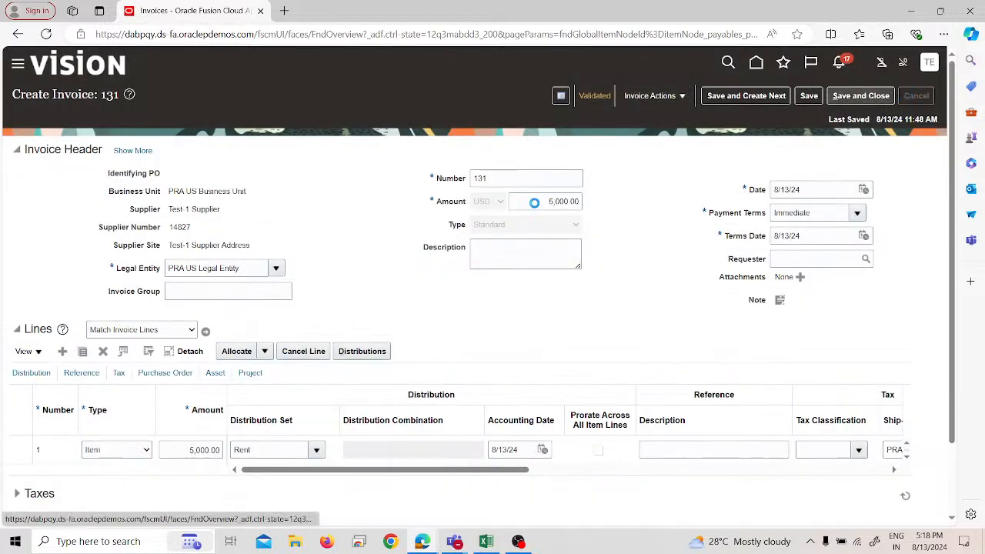
Step: Review the full header details and totals of prepayment invoice PPI 1, and save and close it
scroll(139, 312, down, 2)
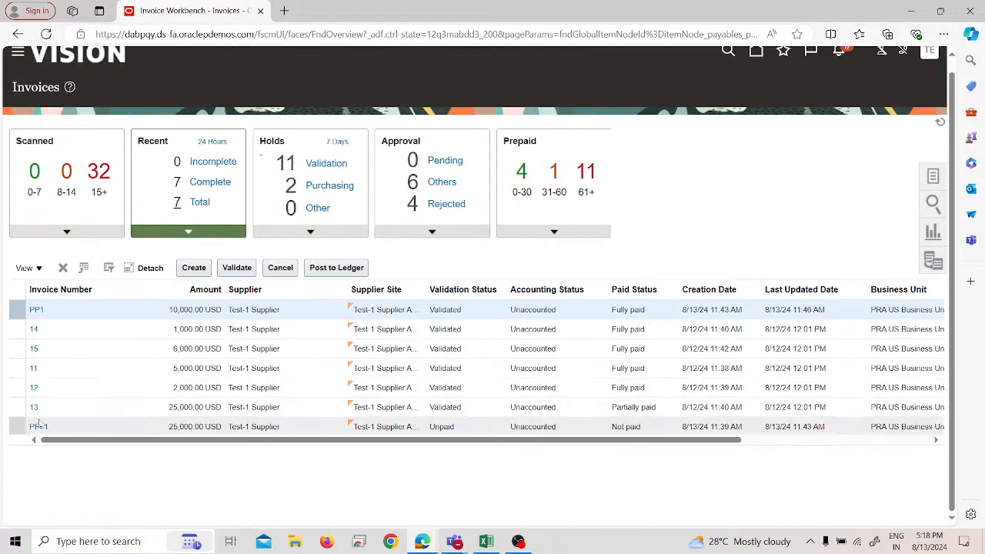
click(35, 427)
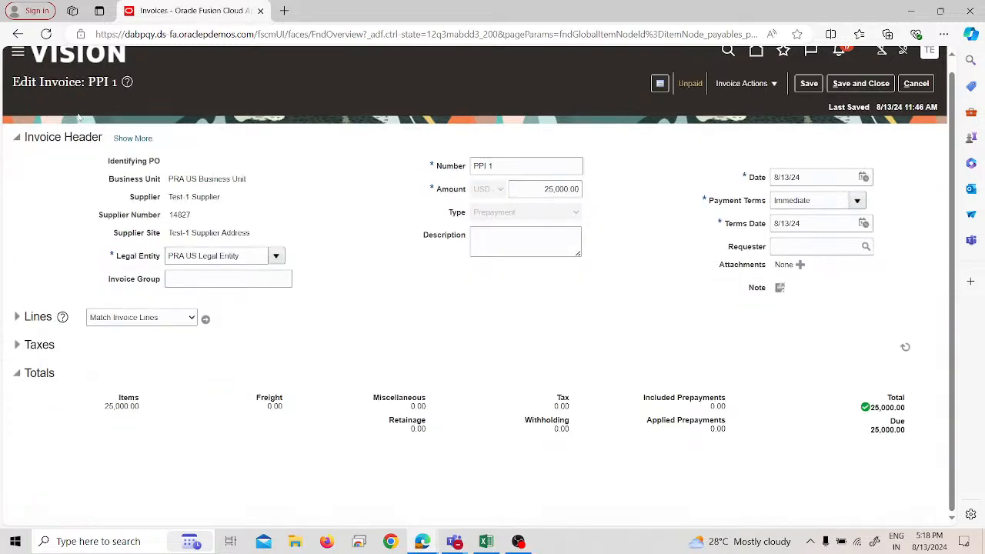
click(127, 141)
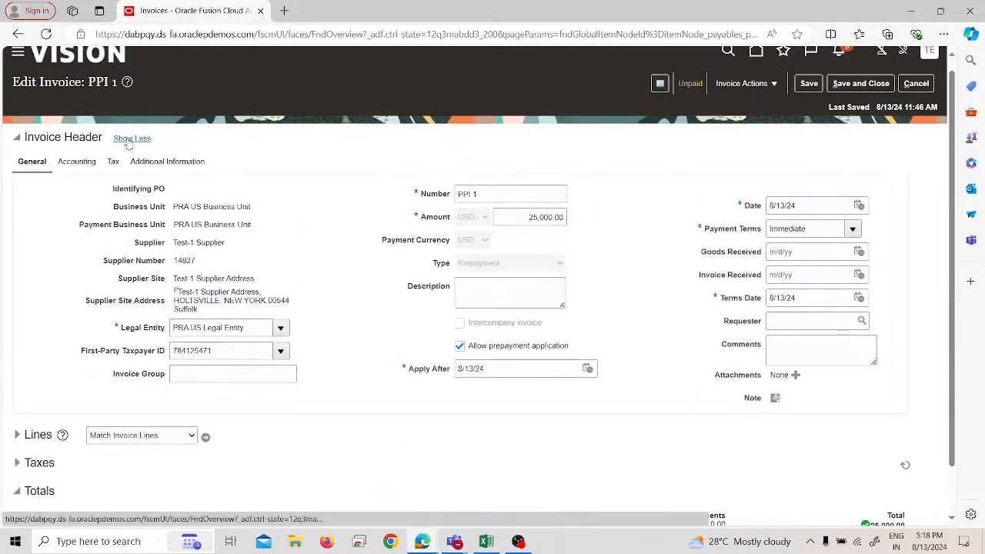
scroll(428, 353, down, 2)
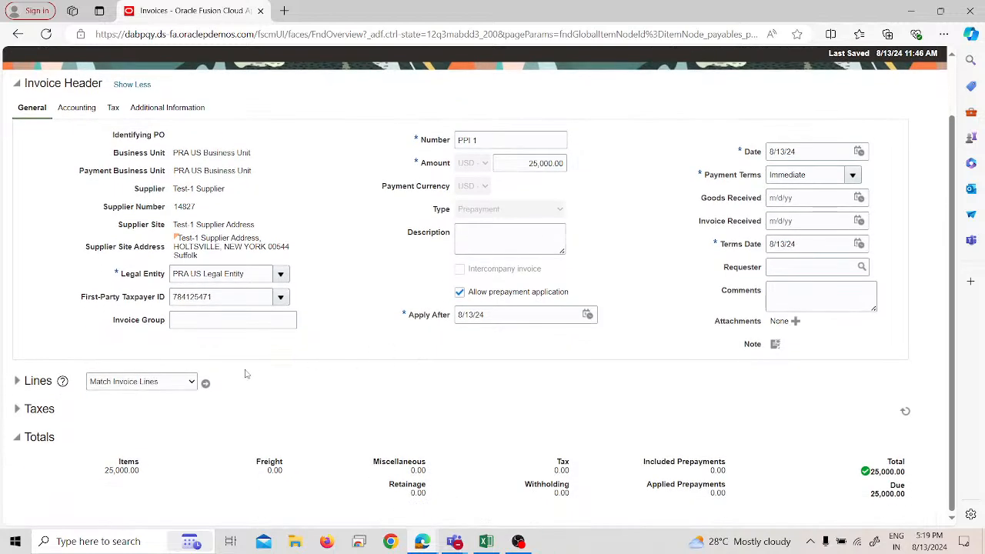
scroll(416, 239, up, 2)
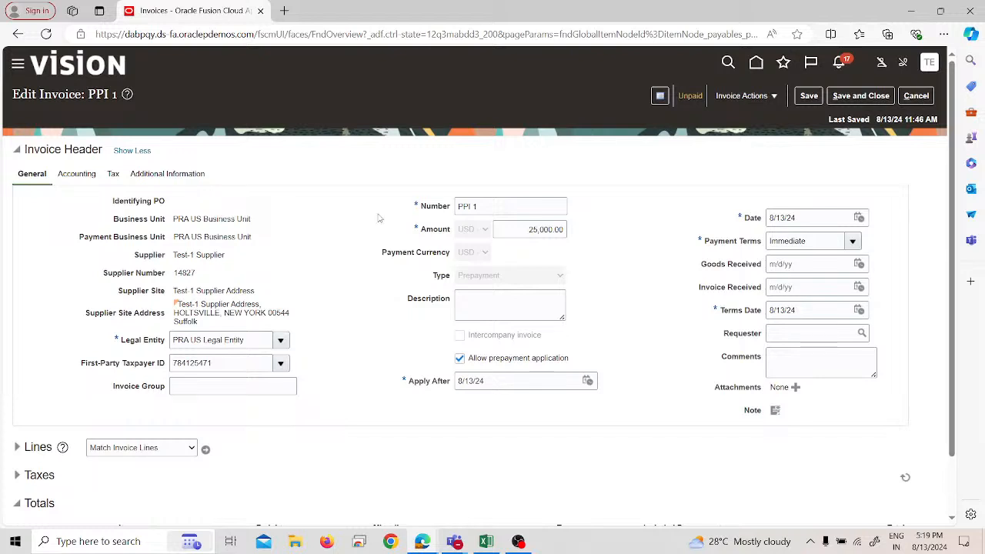
click(853, 100)
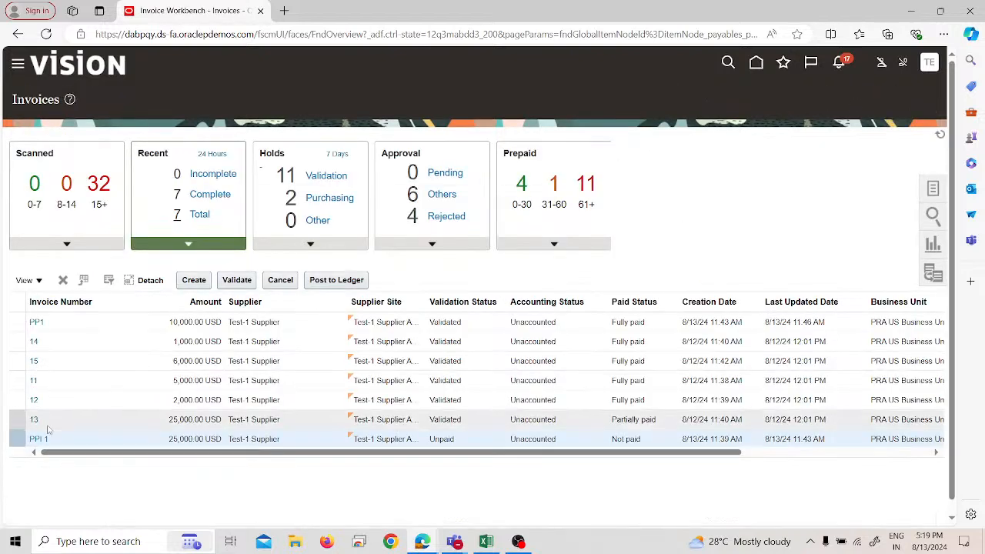
Step: Try to apply or unapply prepayments from invoice PPI 1 and leave the invoice
click(38, 439)
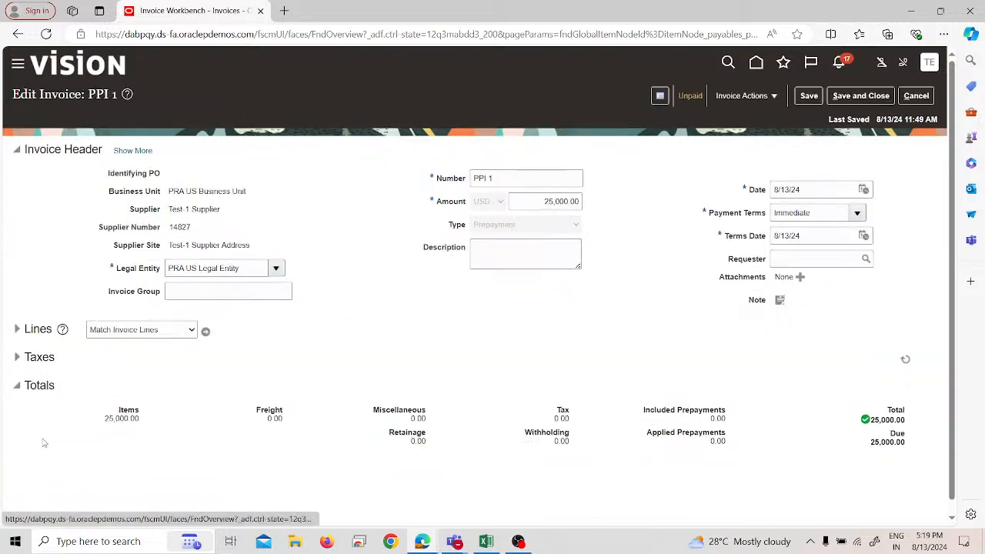
click(728, 98)
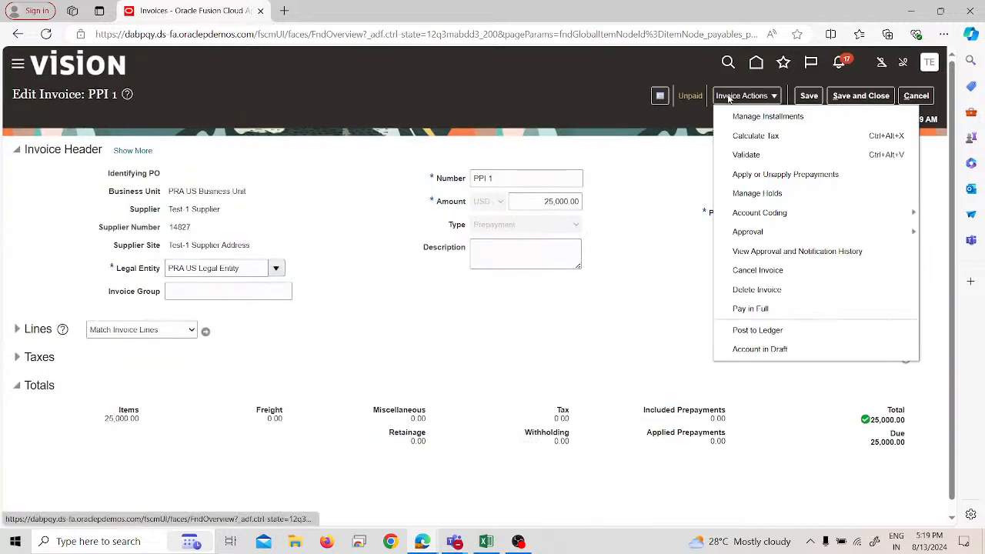
click(748, 172)
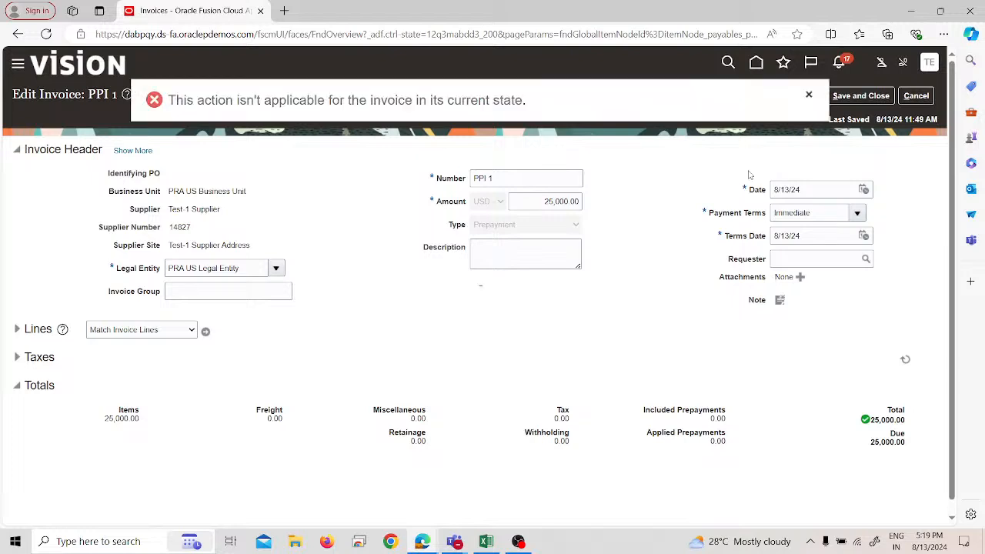
click(808, 97)
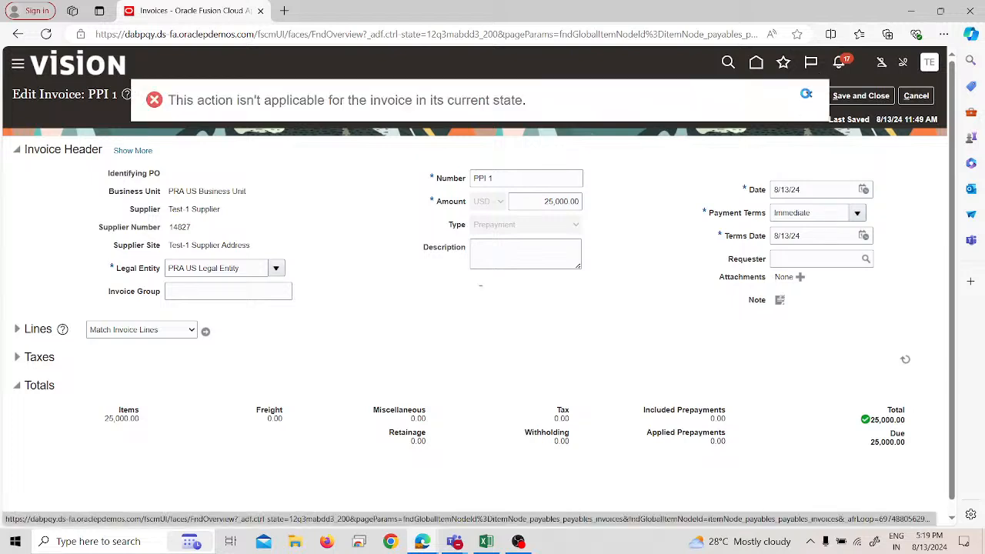
click(913, 95)
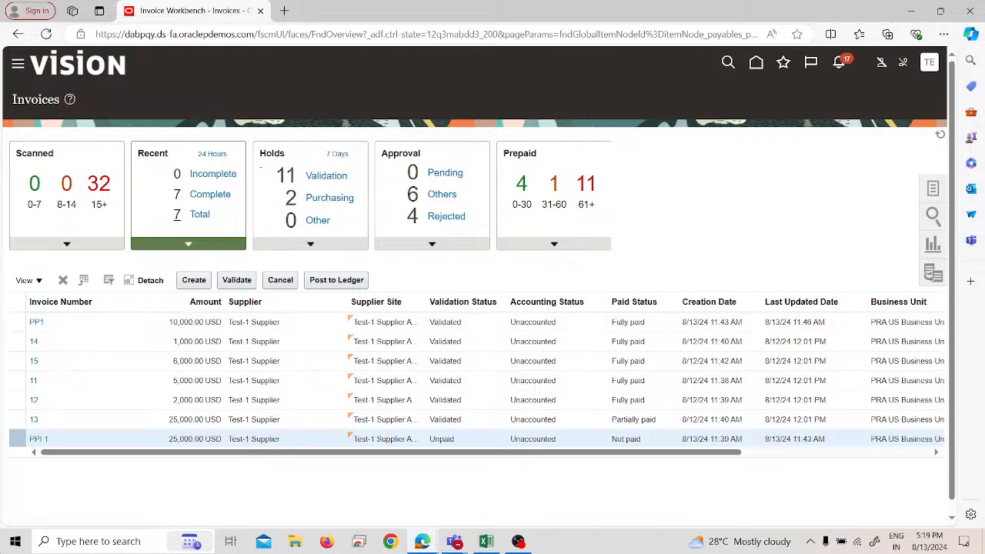
Step: Look for available and applied prepayments on invoice PP1, and return to the invoice list
click(45, 325)
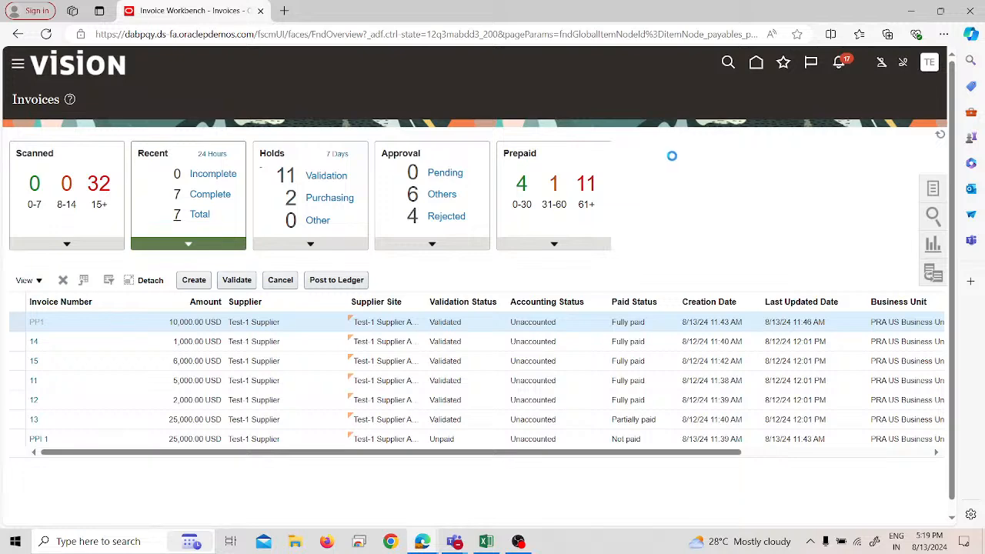
click(754, 94)
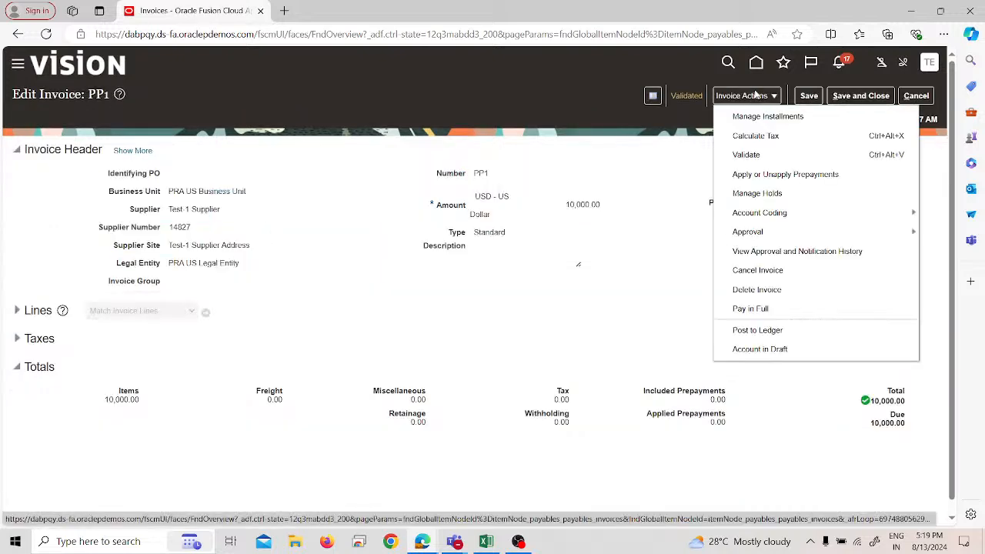
click(739, 175)
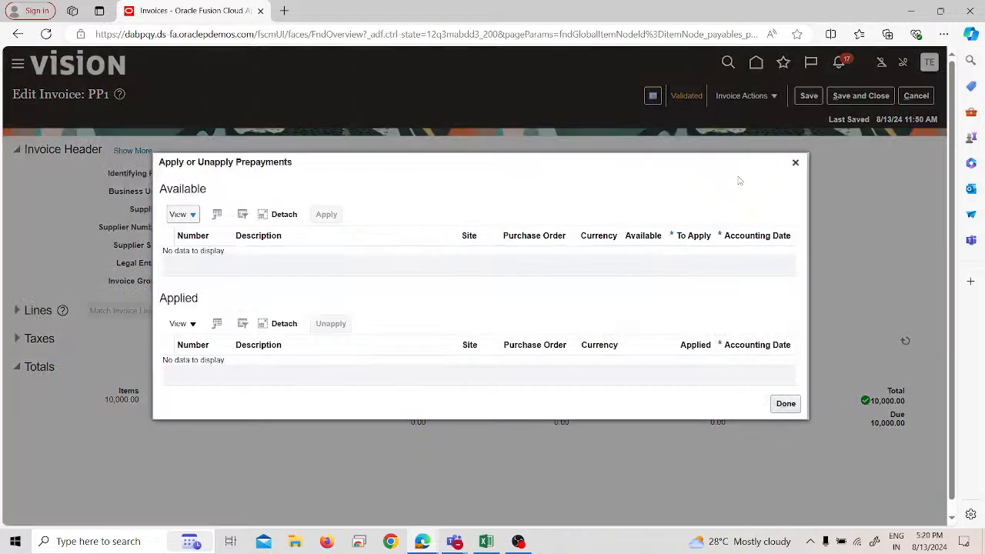
click(181, 214)
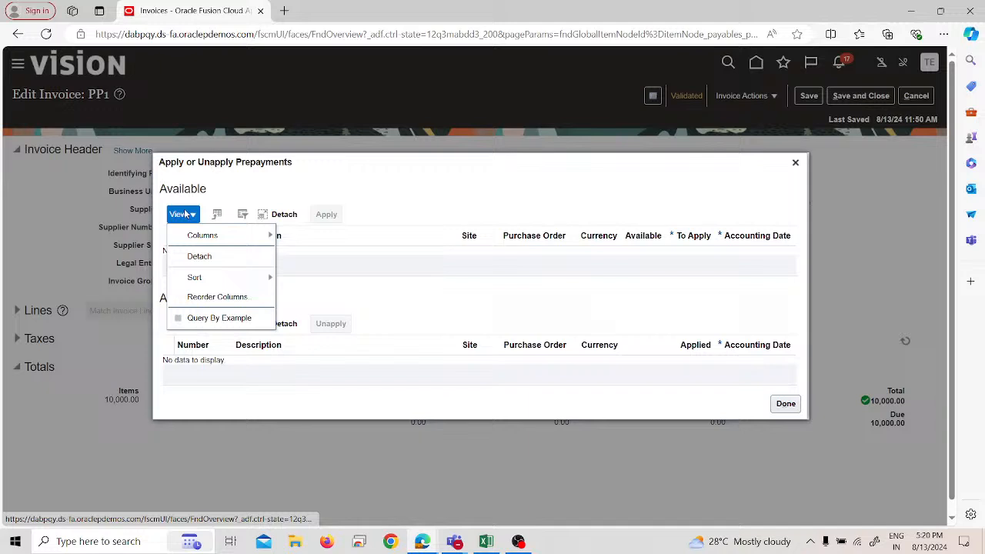
click(361, 176)
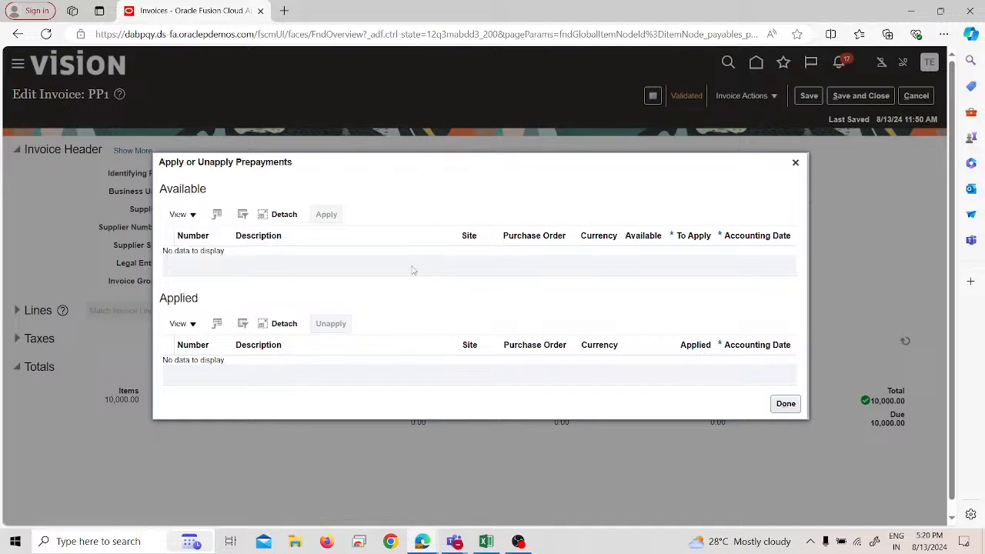
click(784, 402)
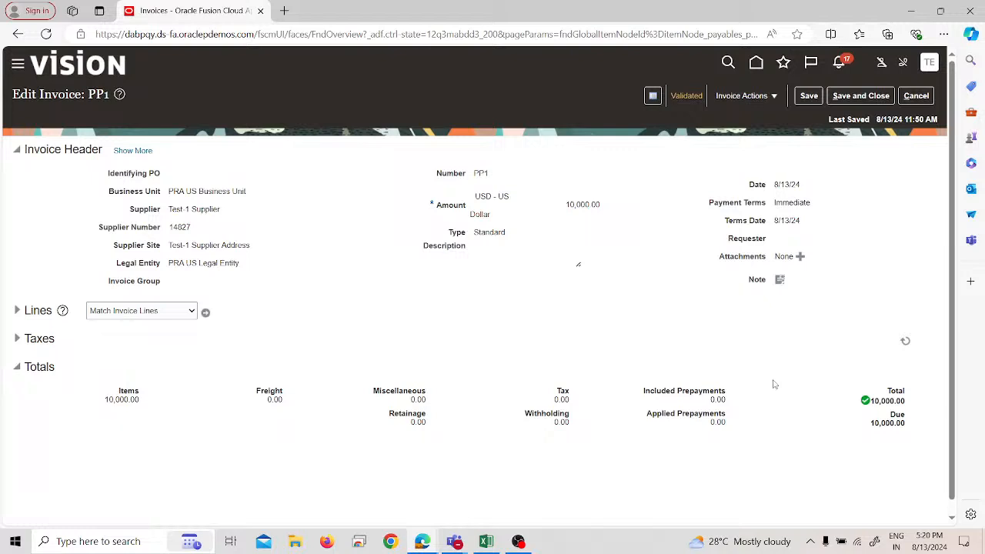
click(916, 96)
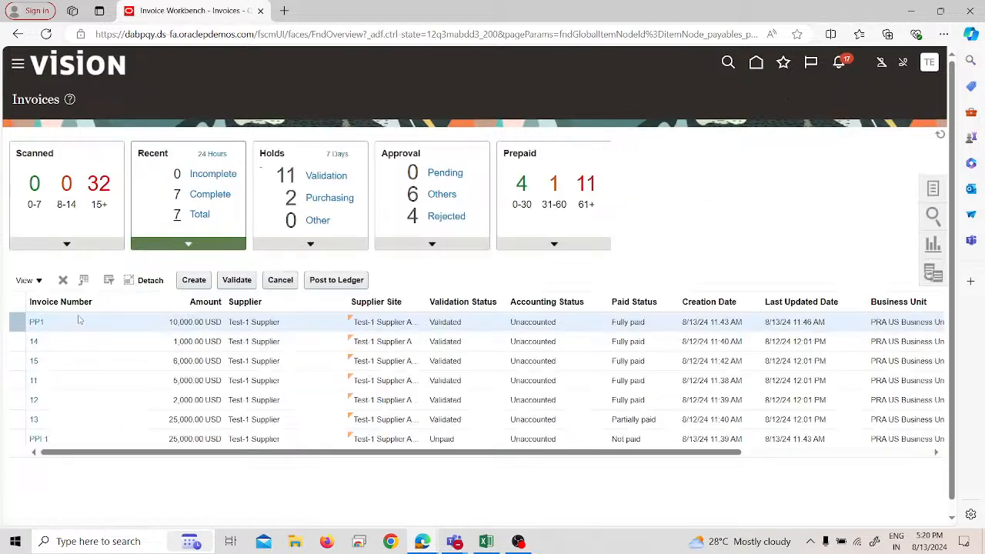
Step: Start another invoice for PRA US Business Unit with Test-1 Supplier as the supplier
click(193, 280)
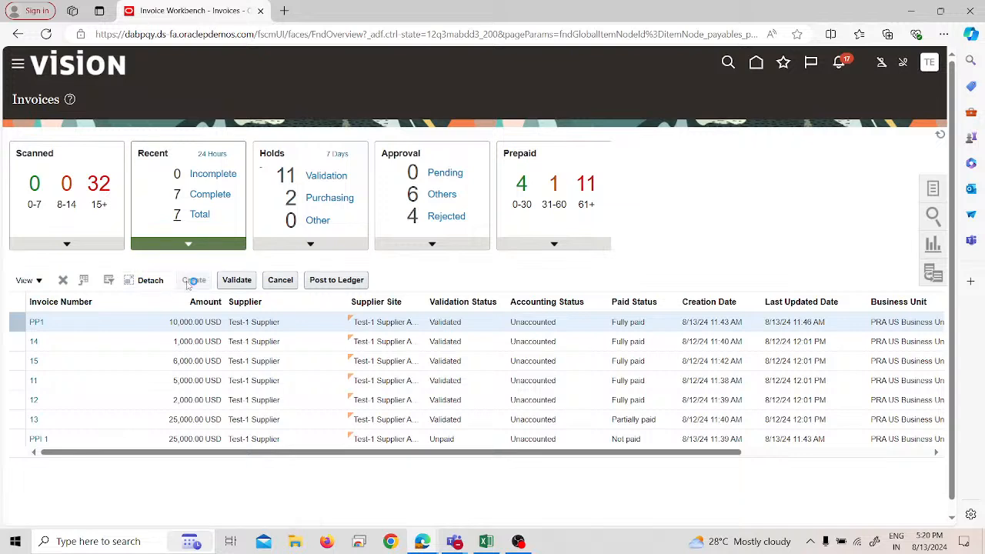
click(197, 199)
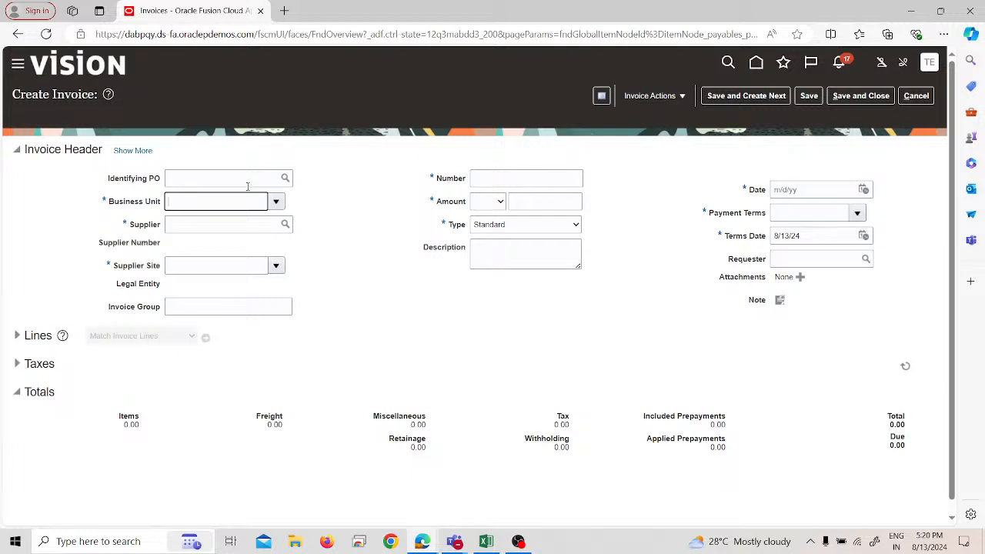
text(PRa)
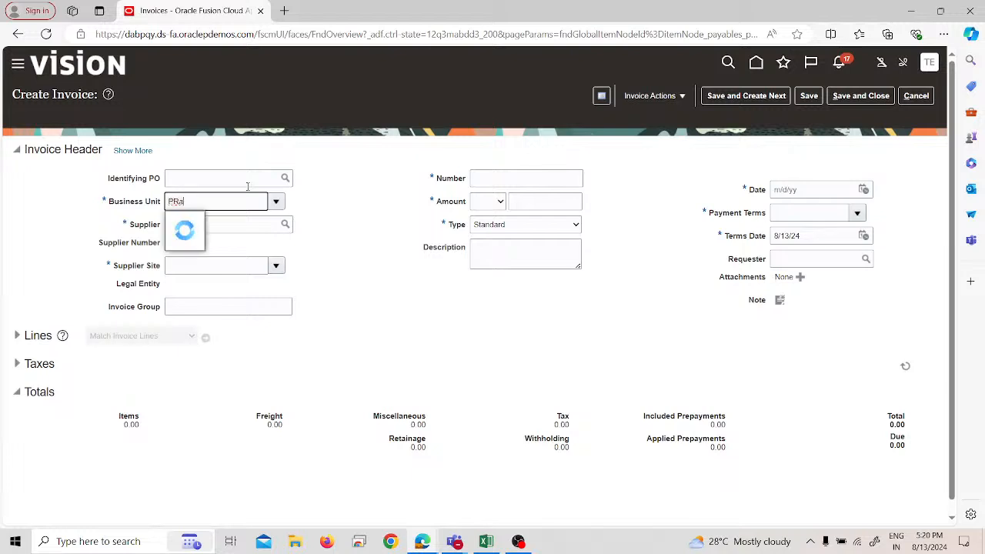
click(238, 221)
click(233, 224)
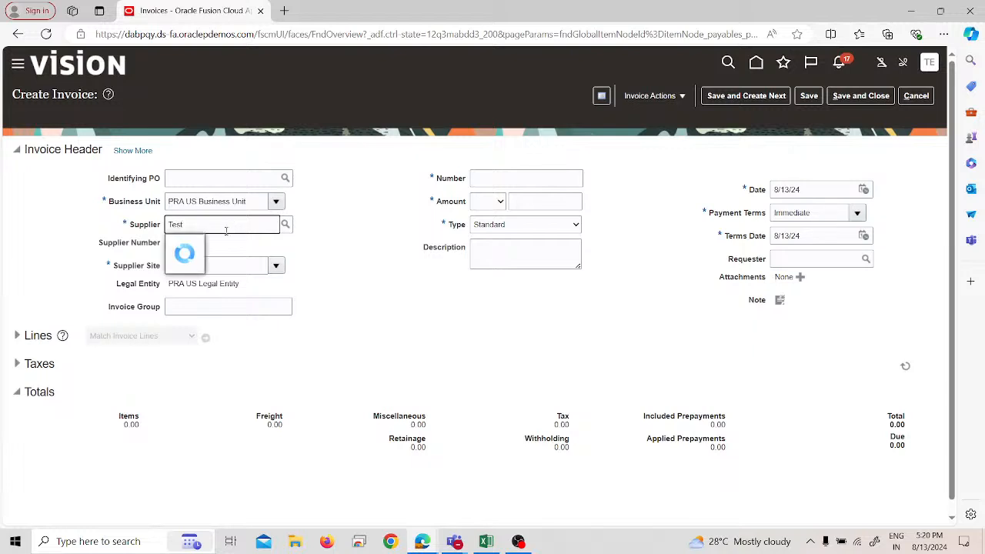
click(184, 245)
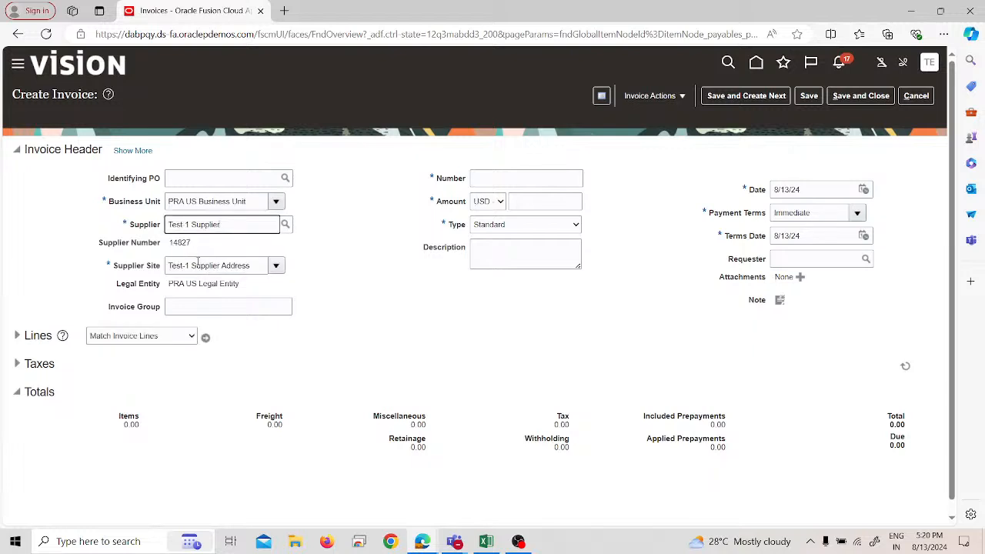
Step: Set the invoice number to 375 and the invoice amount to 15,000 USD
click(522, 171)
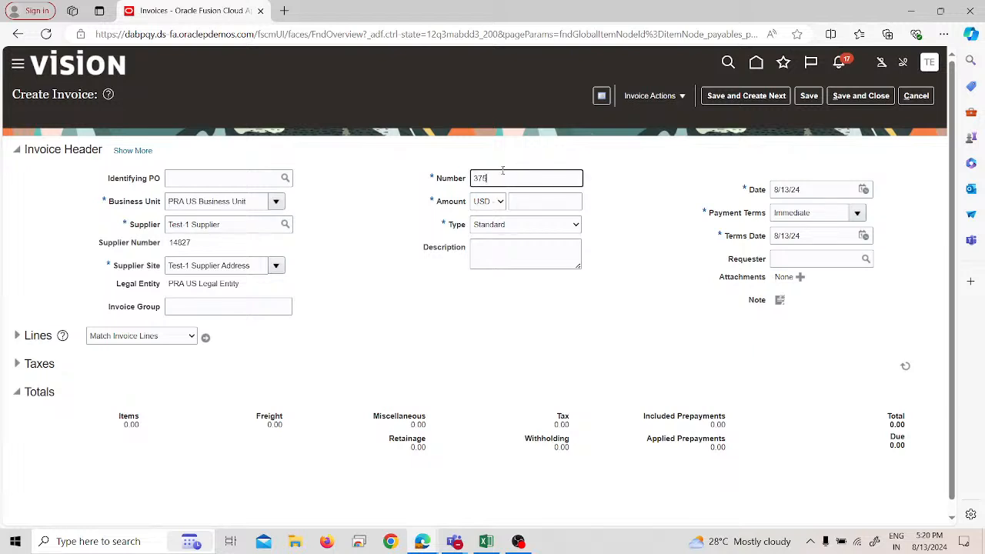
click(556, 202)
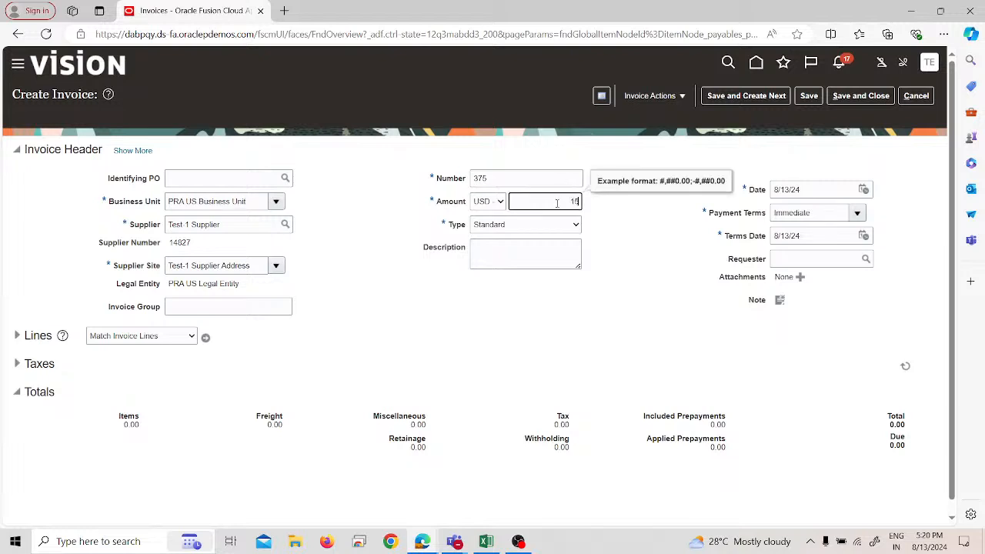
click(631, 321)
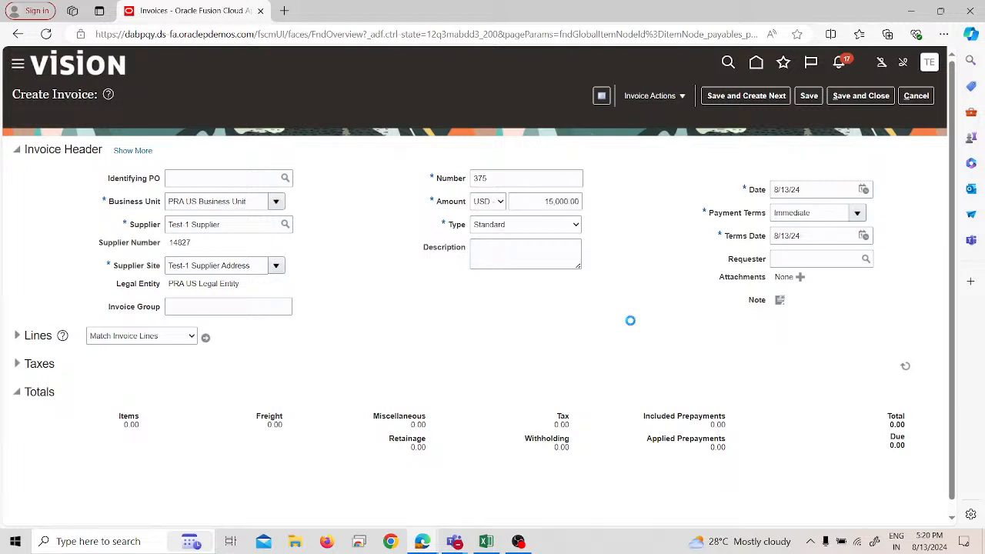
Step: Enter the first item line of invoice 375 with amount 15,000 and distribution set Rent
click(24, 339)
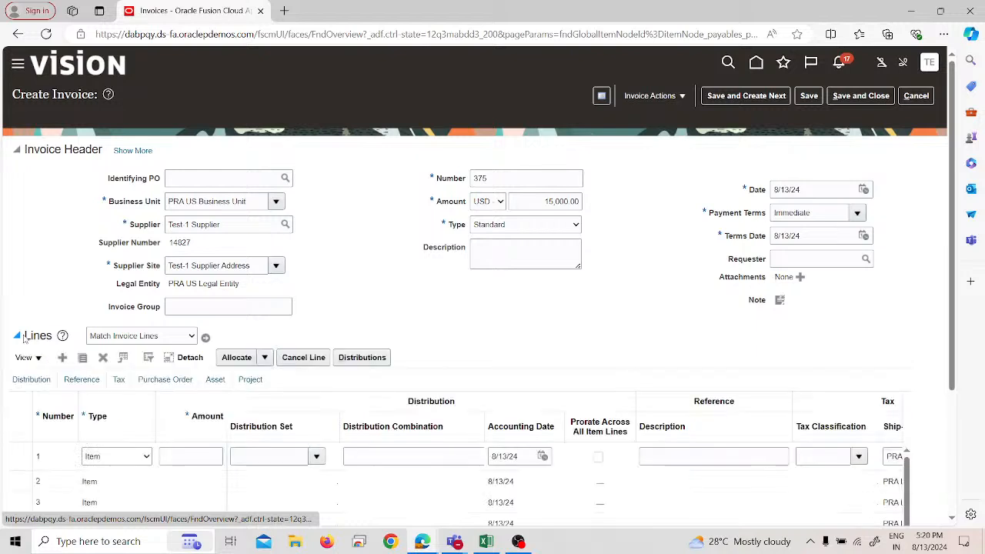
click(218, 458)
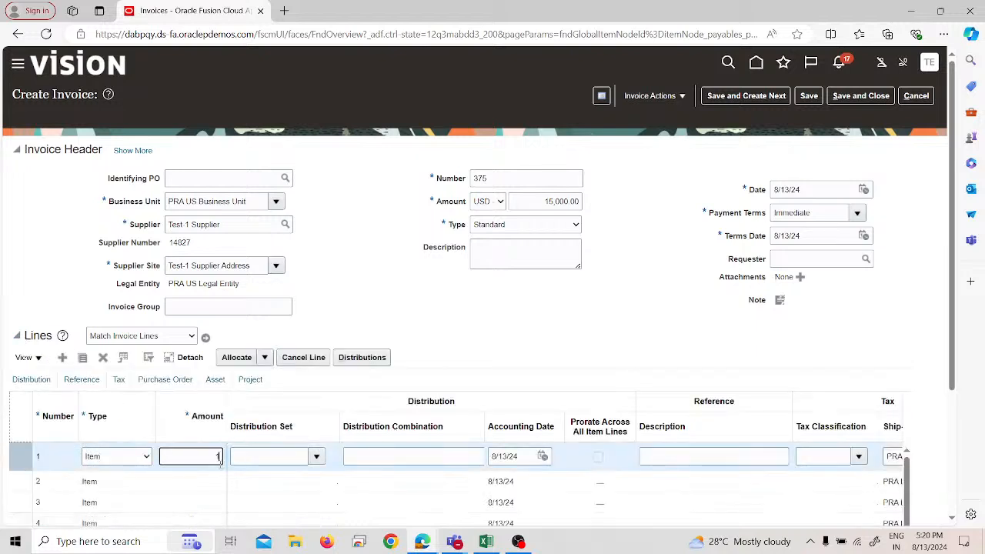
text(15000)
click(246, 459)
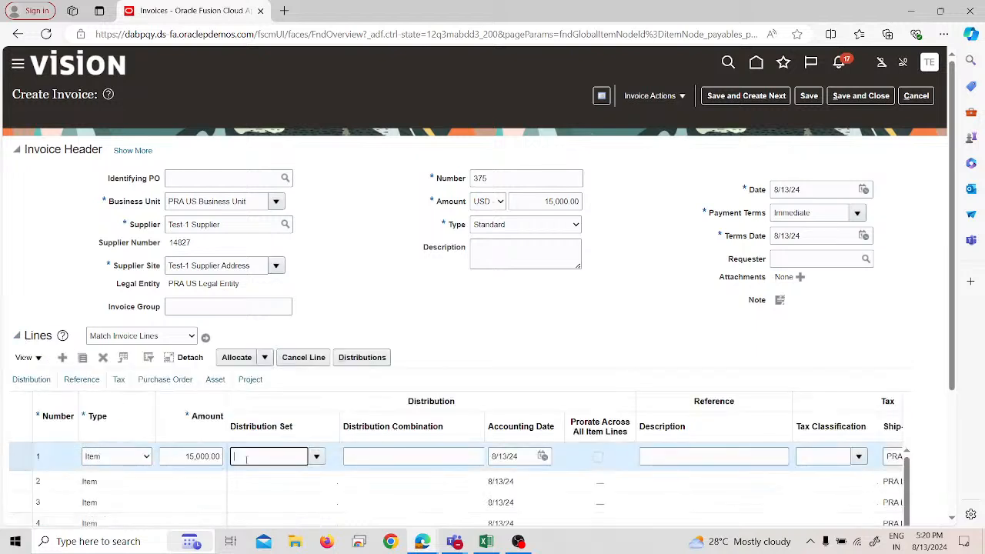
text(rent)
click(585, 311)
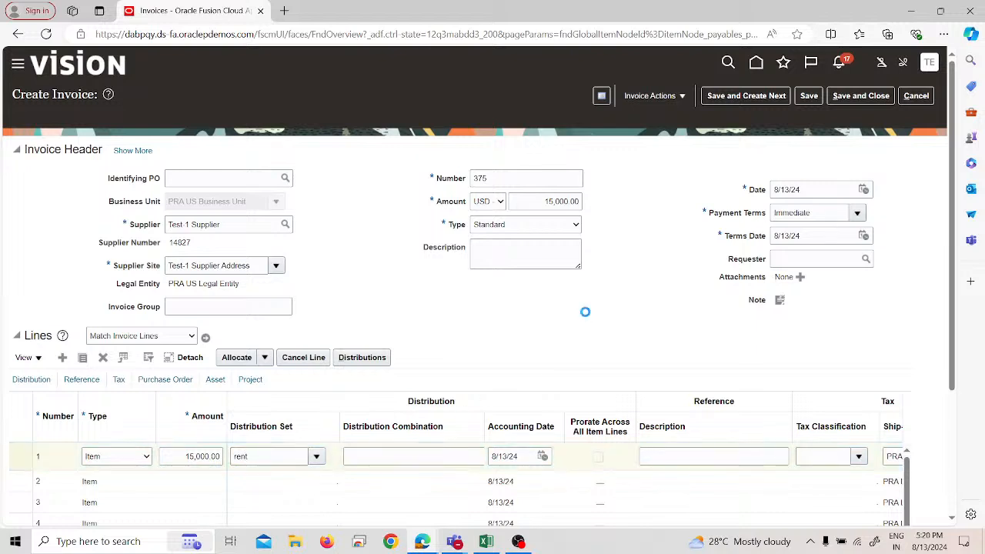
Step: Validate invoice 375 and save it
click(668, 95)
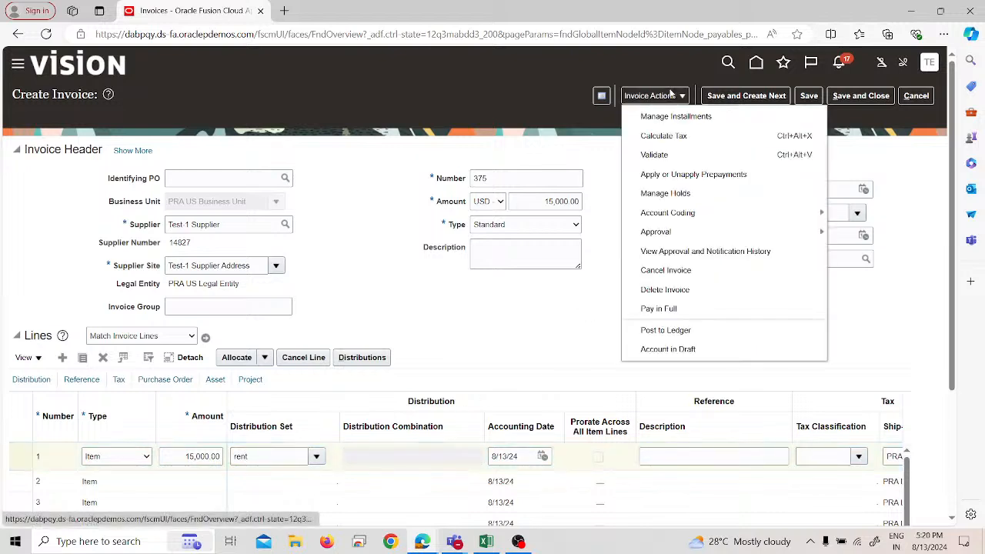
click(663, 153)
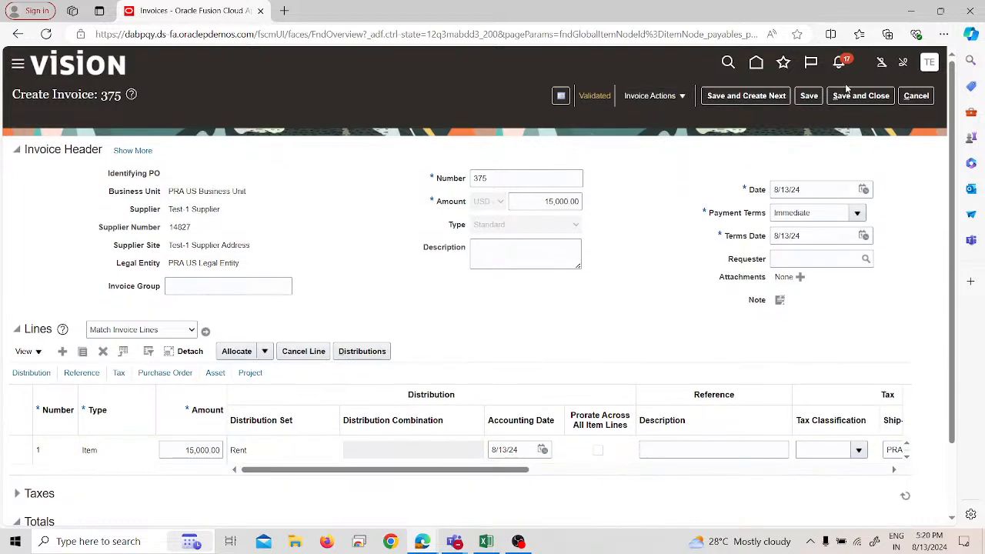
click(809, 95)
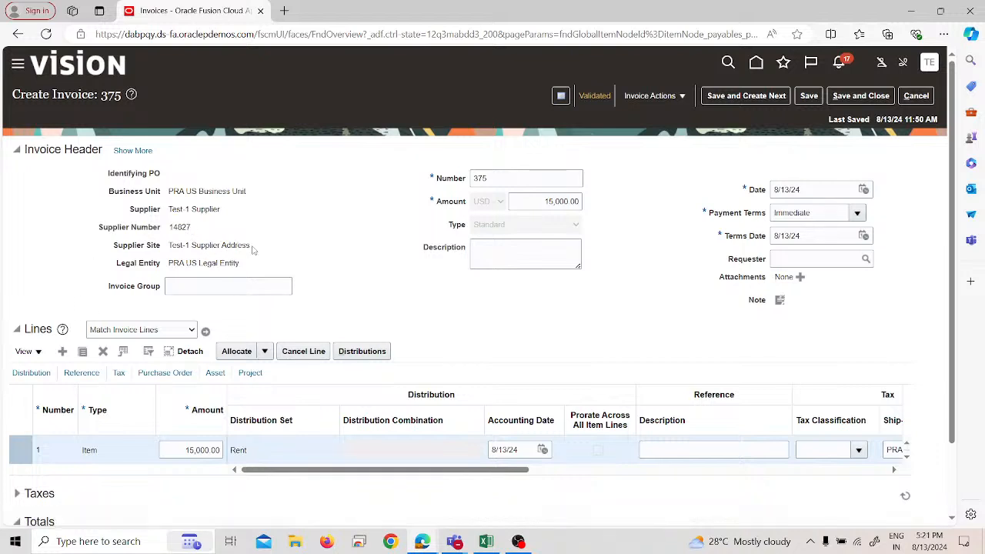
click(812, 97)
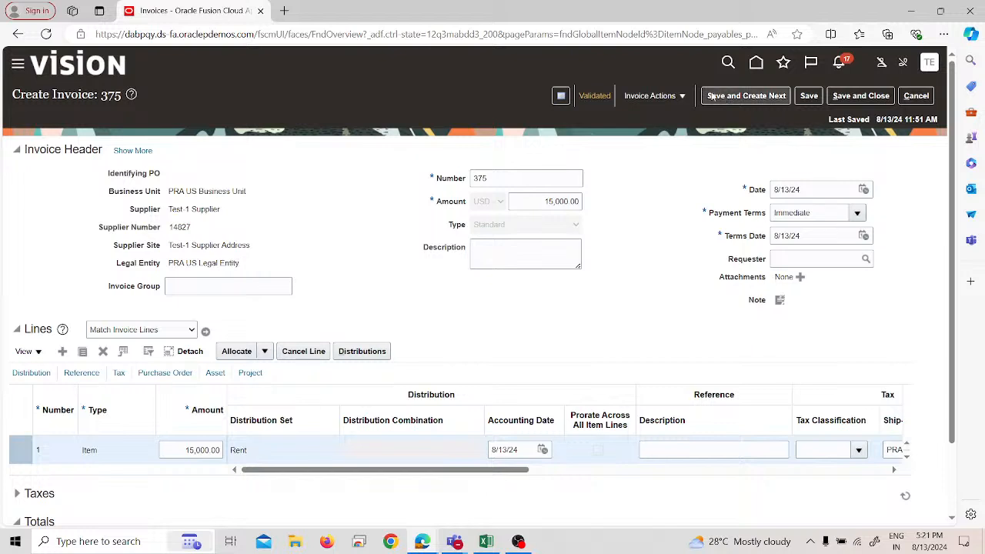
Step: Look for available and applied prepayments on invoice 375, close the dialog and save the invoice again
click(664, 97)
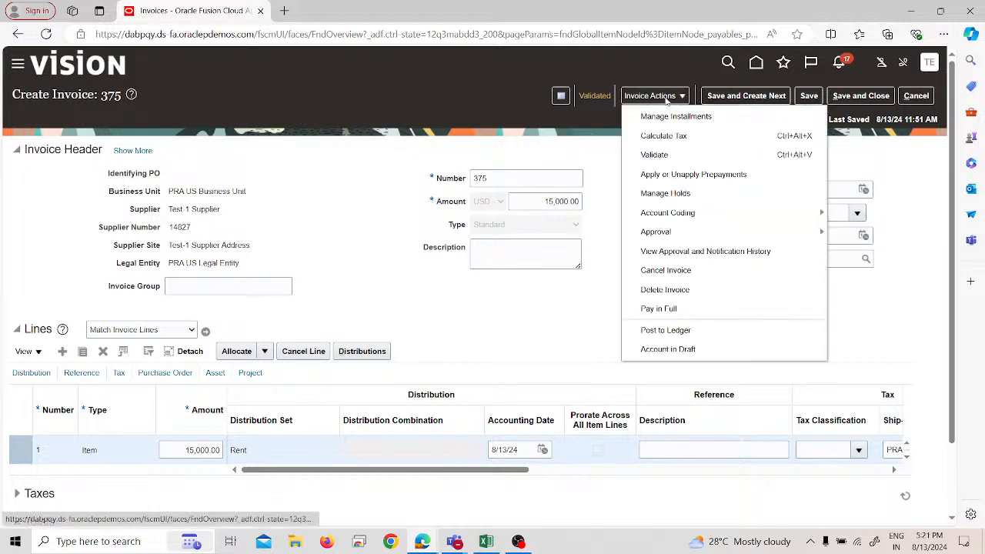
click(673, 175)
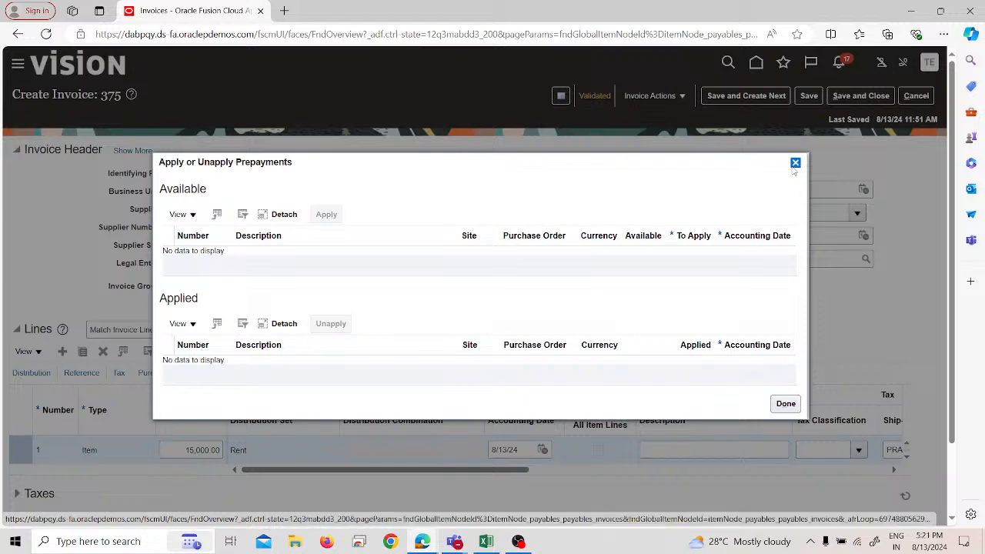
click(795, 163)
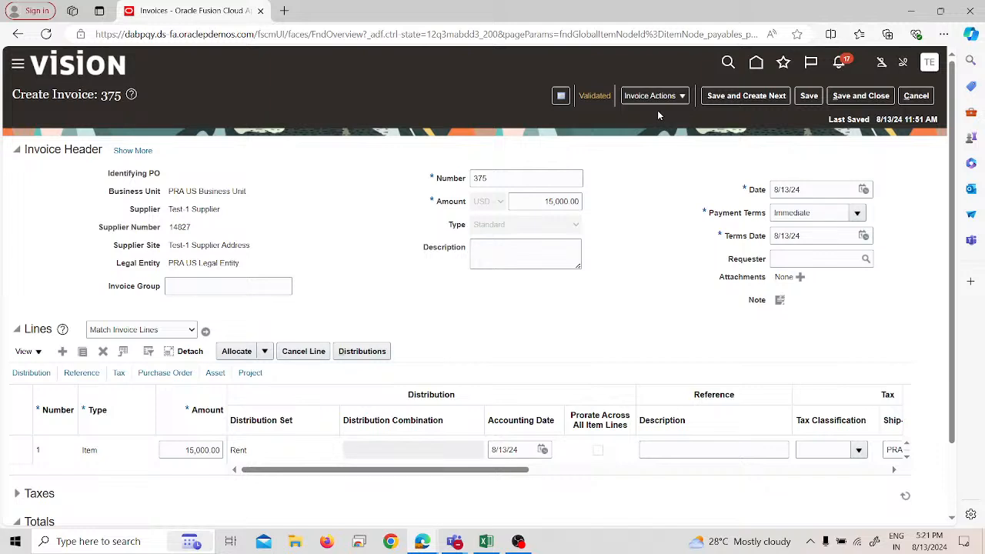
drag(483, 472, 147, 425)
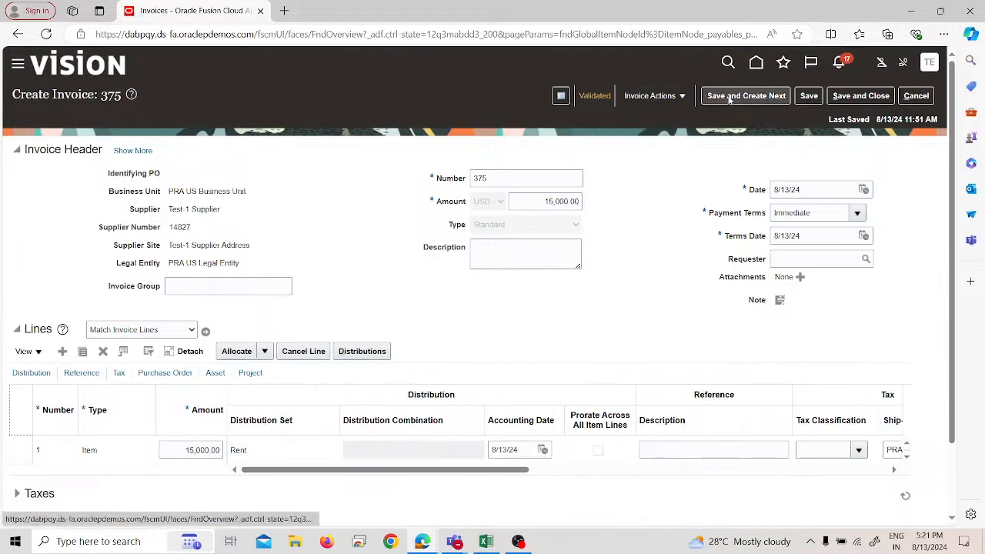
click(811, 96)
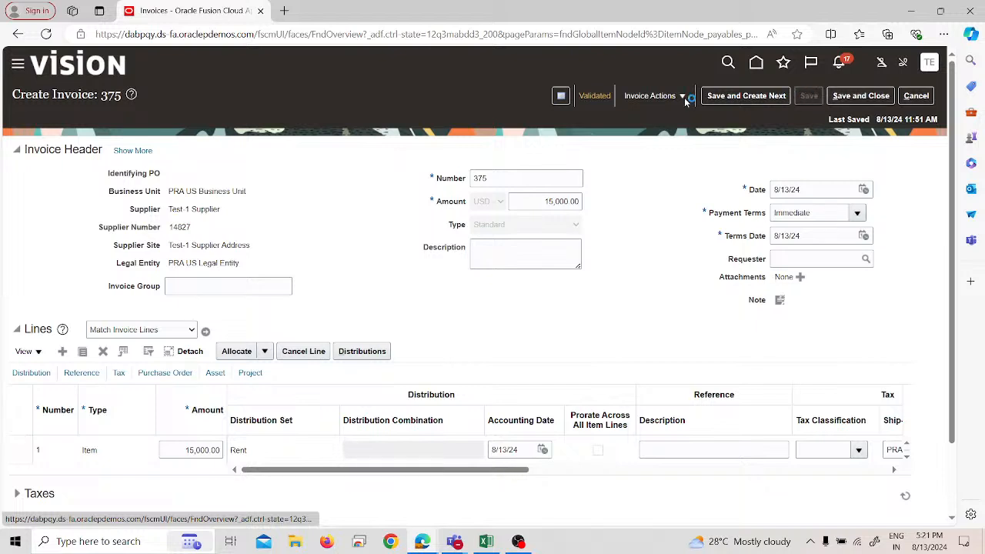
click(651, 95)
click(521, 334)
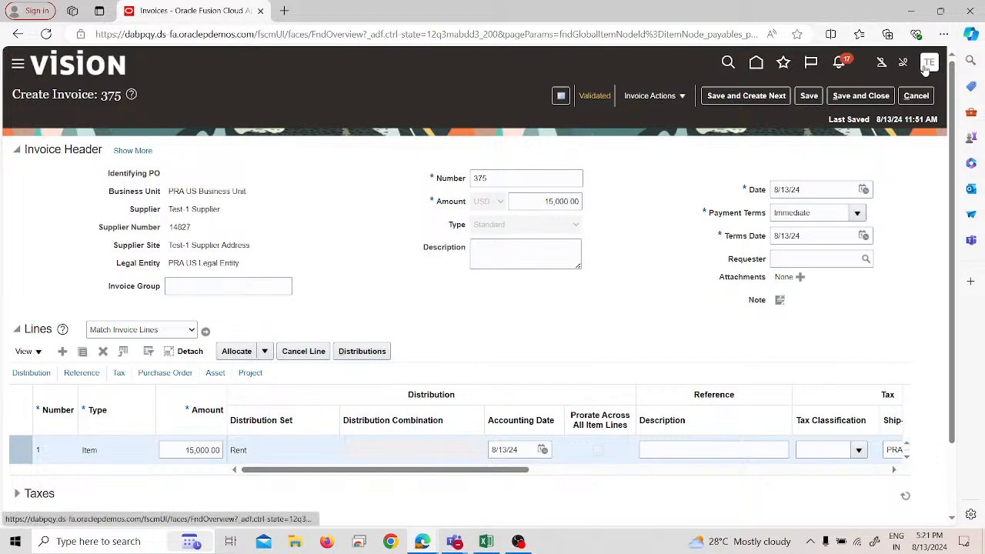
Step: Sign out of the application, confirming the logout, and sign back in with the prefilled credentials
click(928, 64)
click(907, 92)
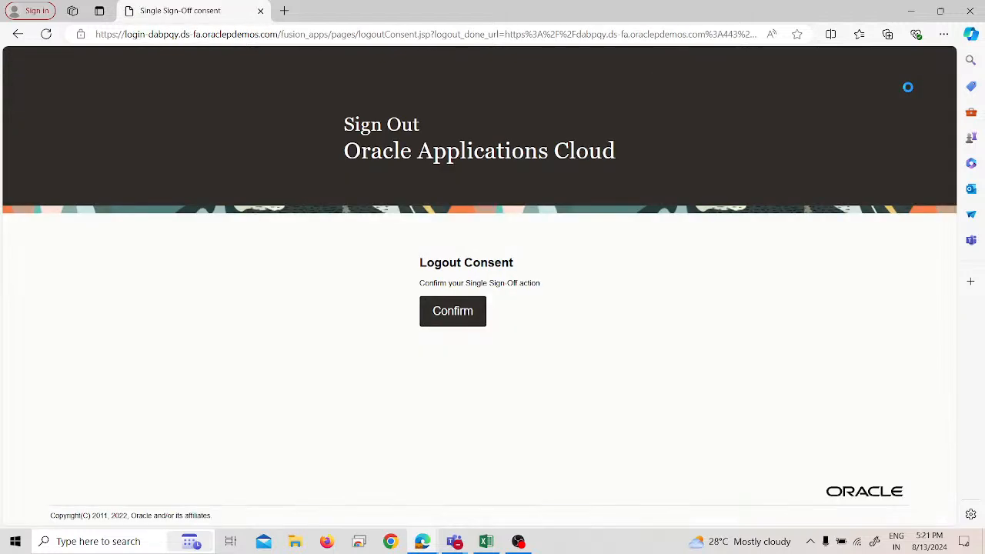
click(468, 314)
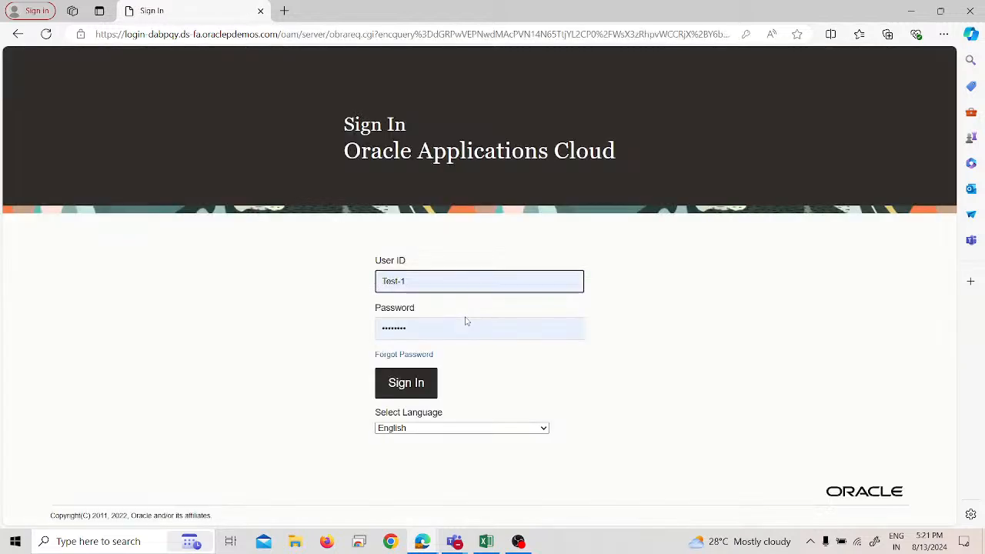
click(428, 383)
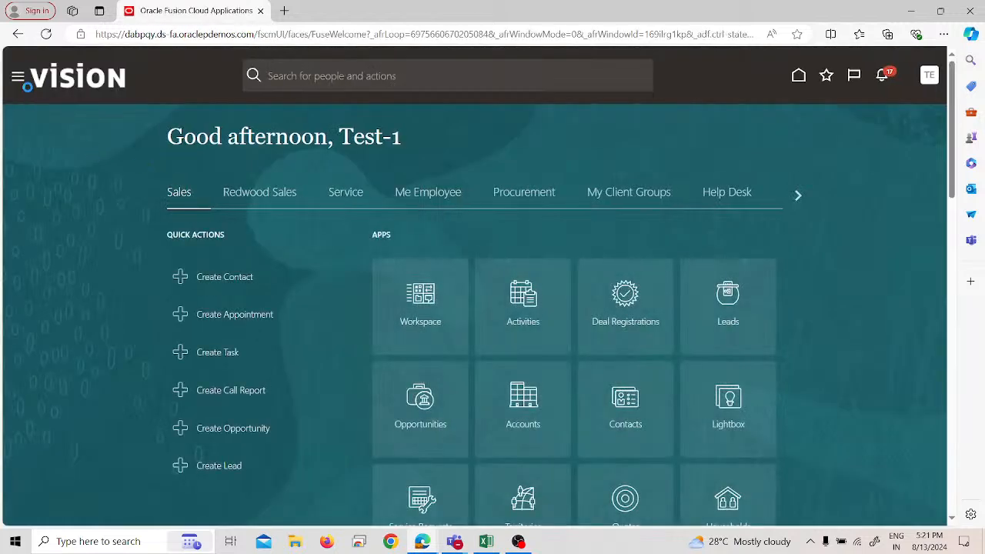
Step: Open the Payables Invoices work area
click(18, 78)
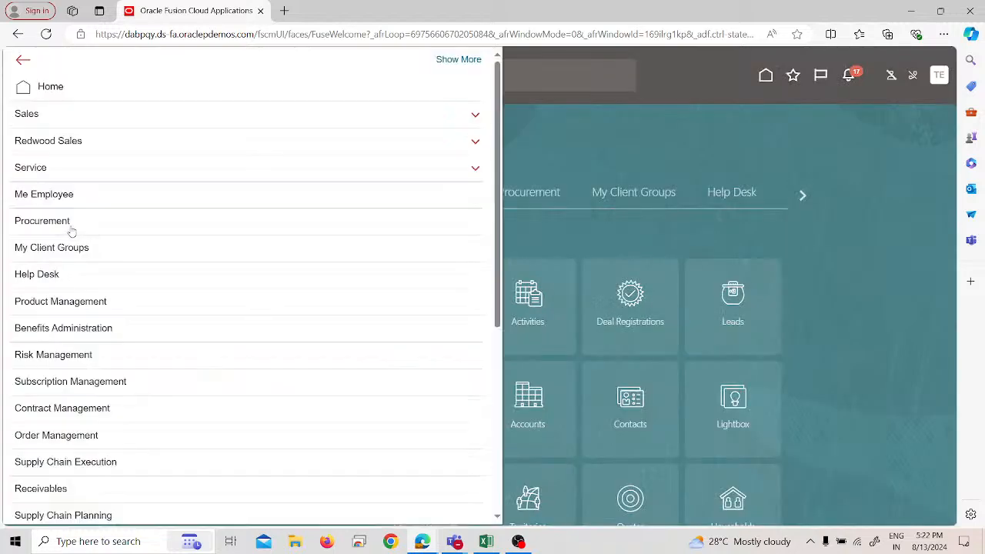
scroll(69, 246, down, 3)
scroll(96, 392, down, 1)
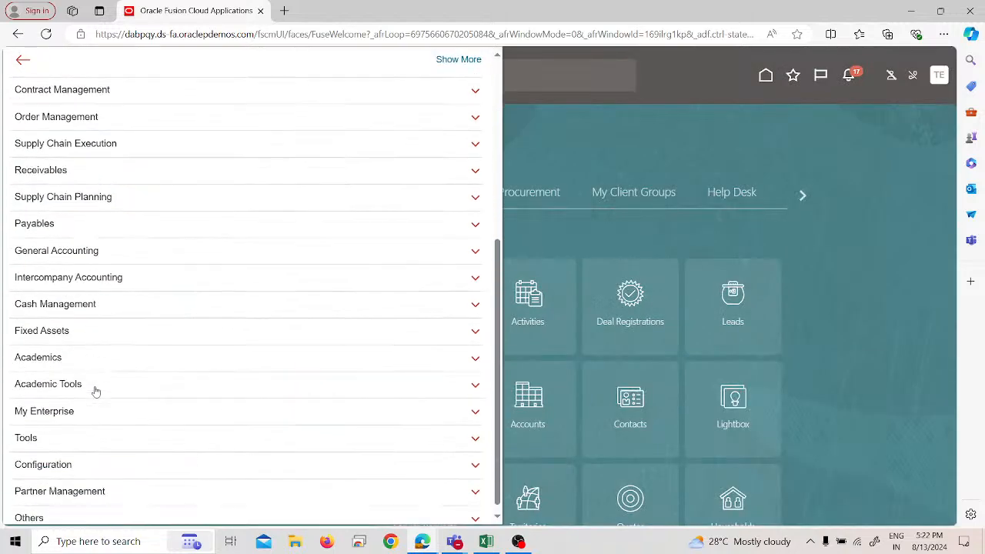
click(95, 429)
scroll(94, 402, down, 2)
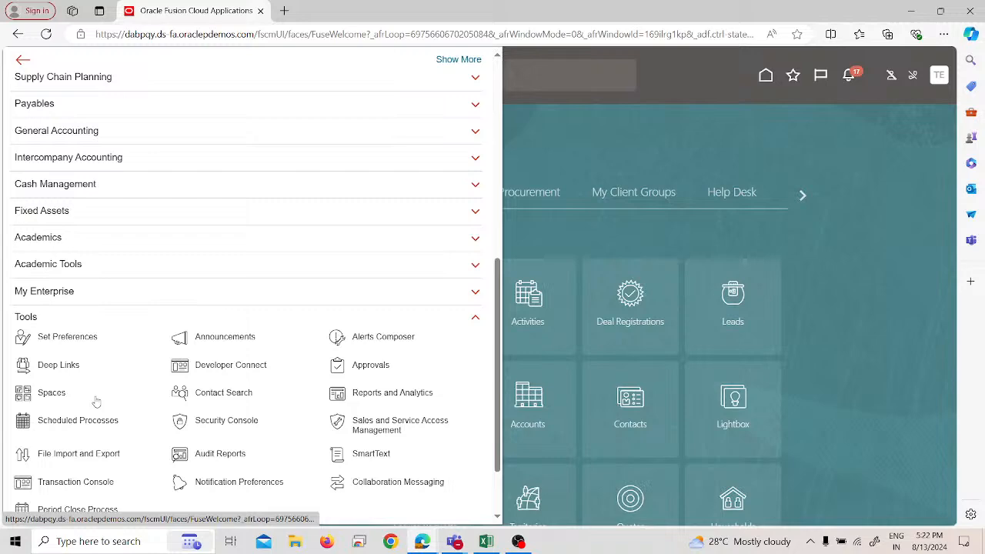
click(66, 320)
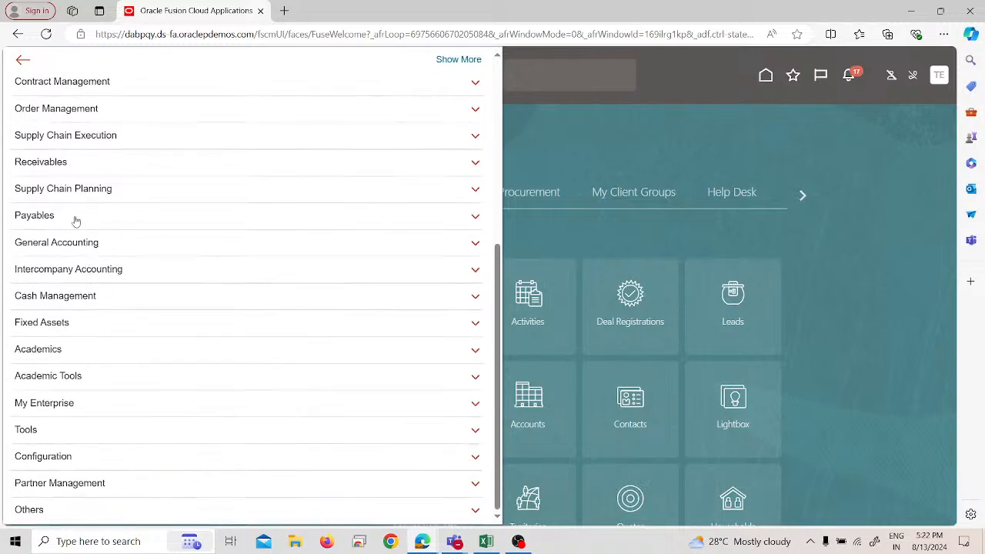
click(75, 222)
click(205, 210)
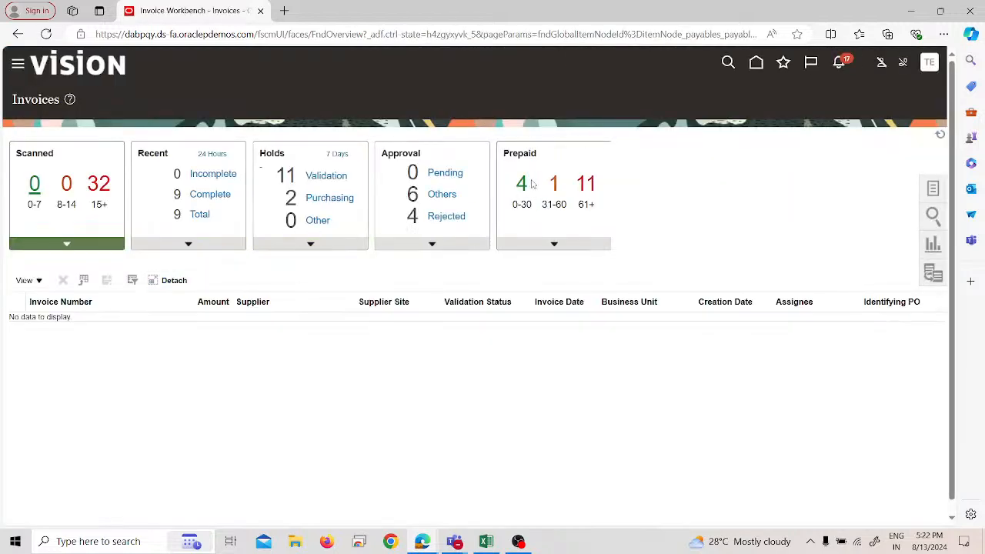
Step: Start a new invoice for PRA US Business Unit with Test-1 Supplier as the supplier
click(933, 190)
click(857, 105)
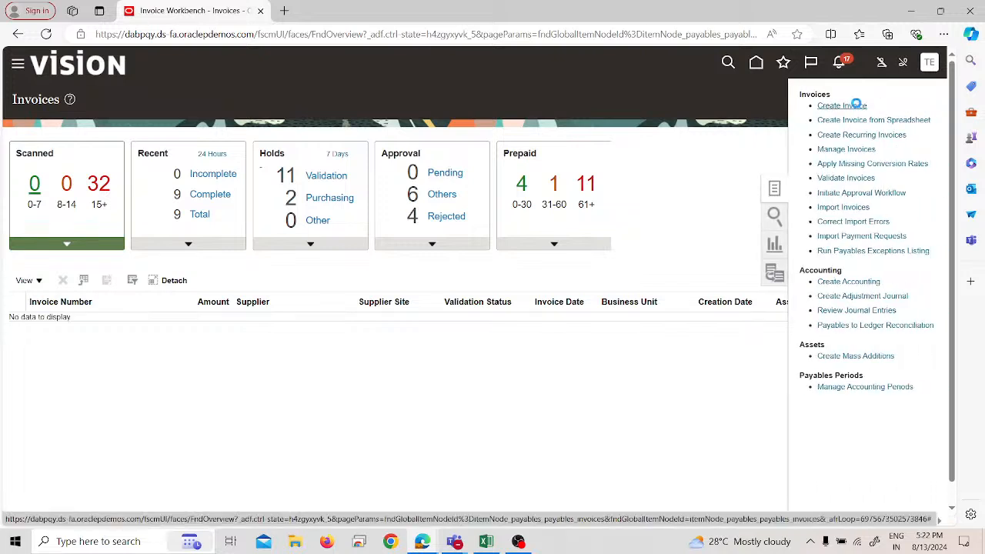
click(206, 199)
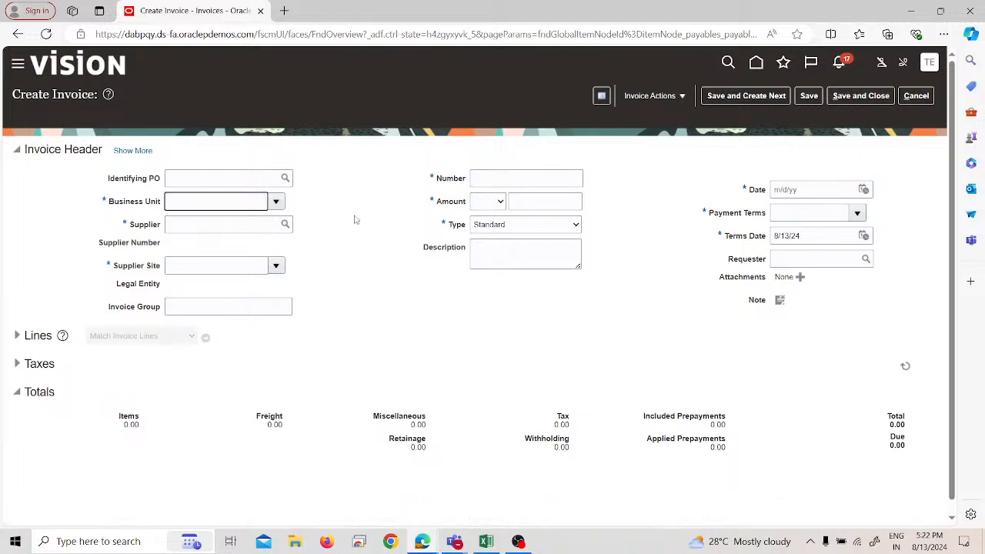
text(PRa)
click(198, 227)
click(198, 227)
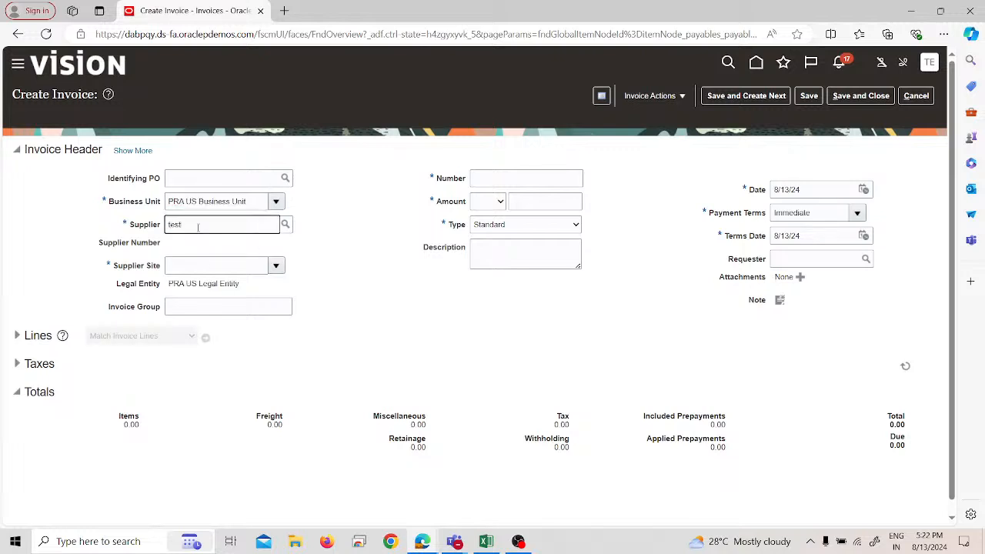
click(207, 244)
Step: Set the invoice number to PP2, the amount to 35,000 USD and the type to Prepayment
click(501, 179)
text(PF)
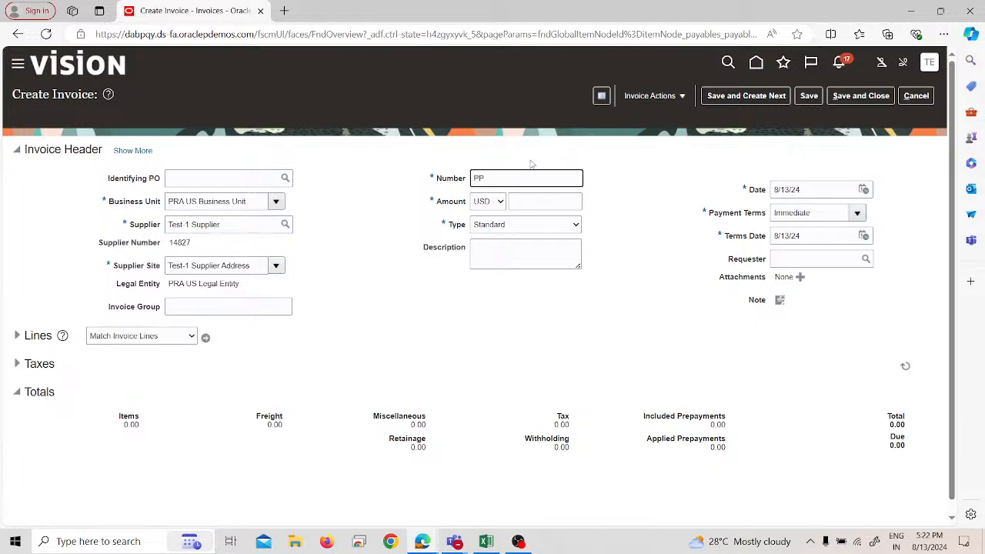
click(538, 197)
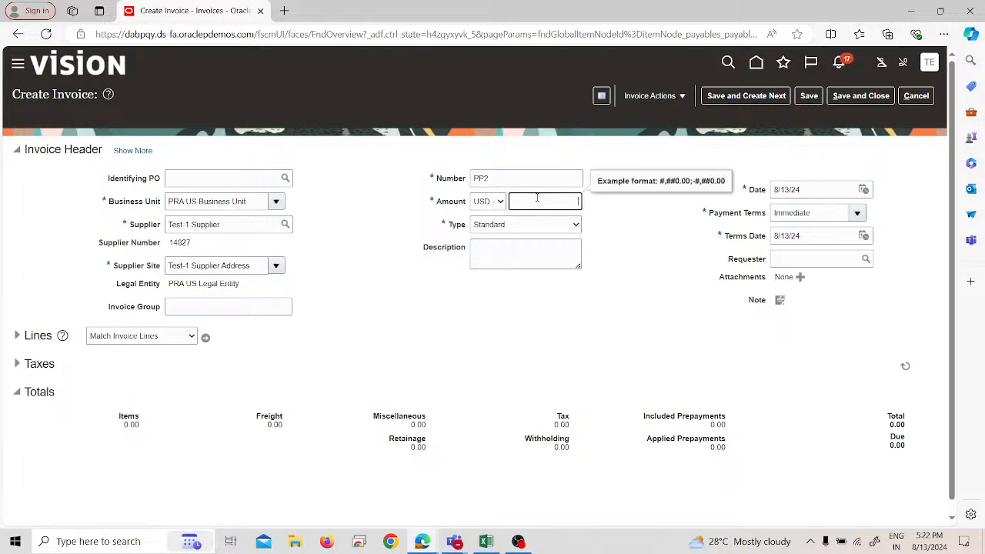
text(35000)
click(571, 225)
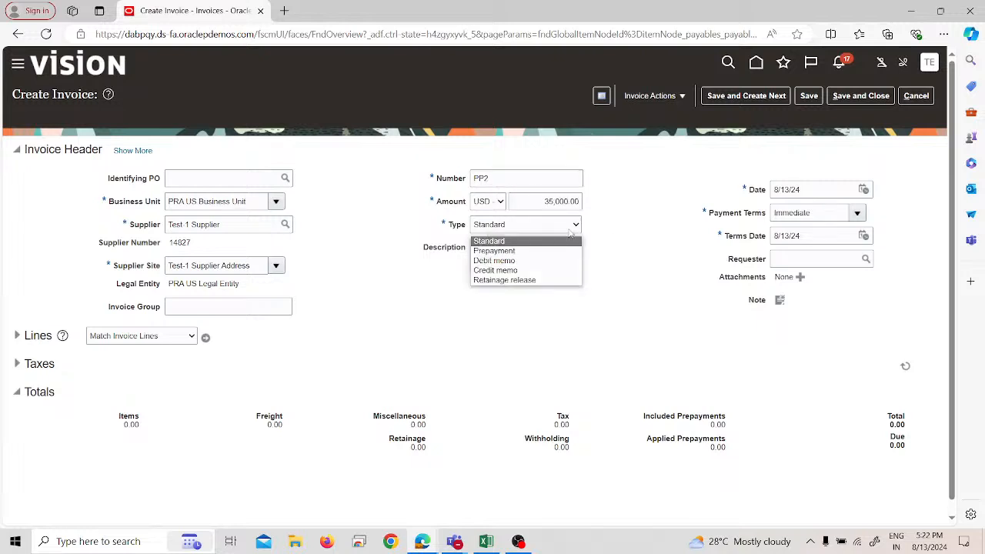
click(544, 251)
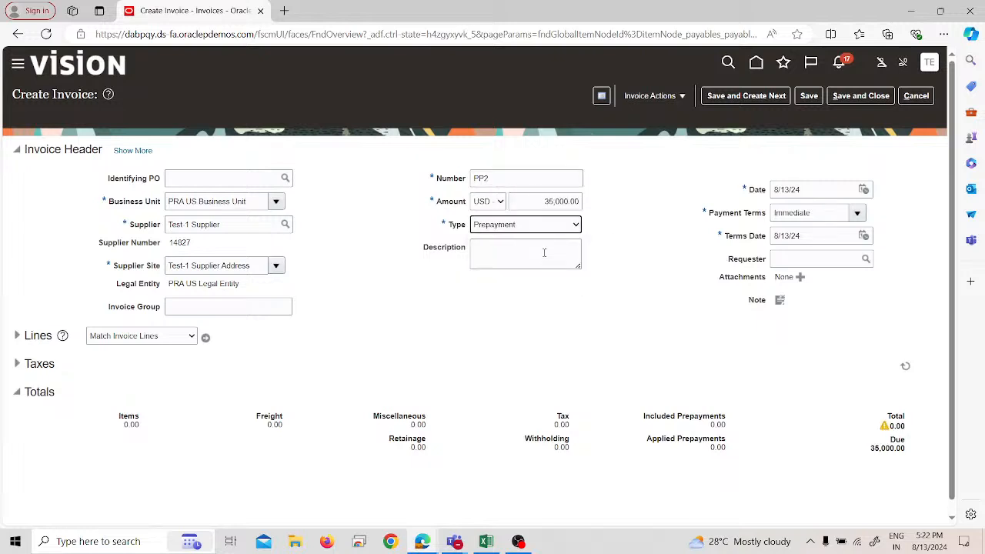
Step: Expand the full header details of prepayment invoice PP2 and enter 35,000 as the amount of its first item line
click(127, 150)
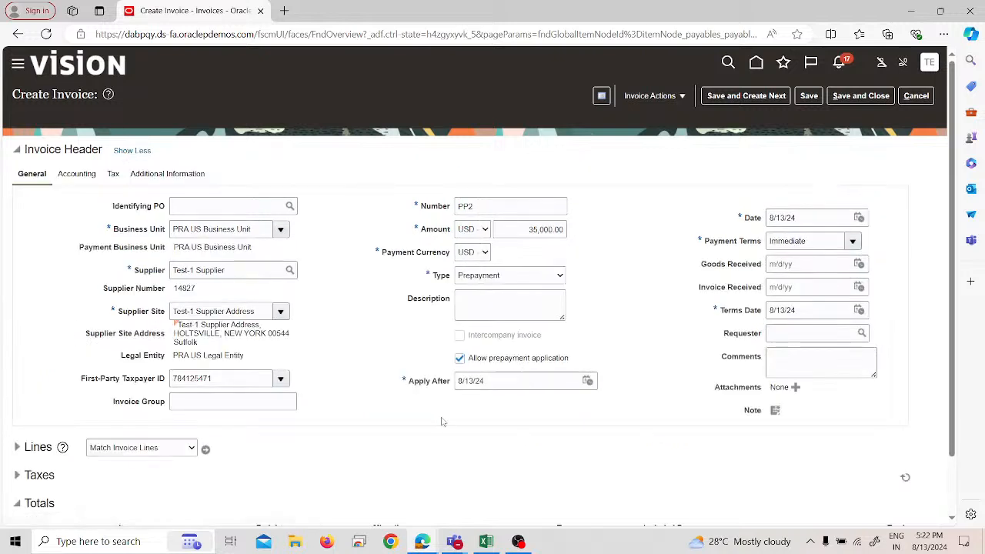
click(17, 448)
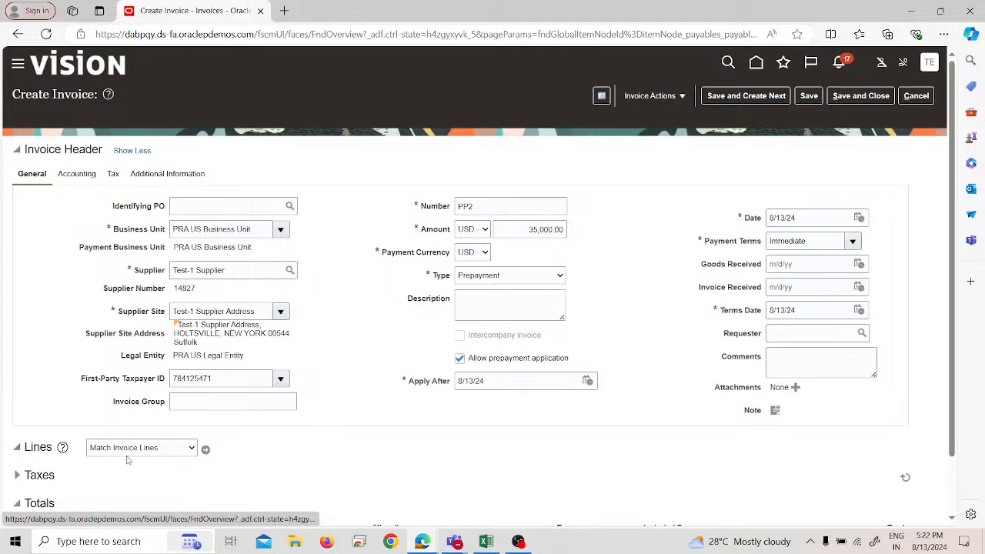
scroll(201, 485, down, 3)
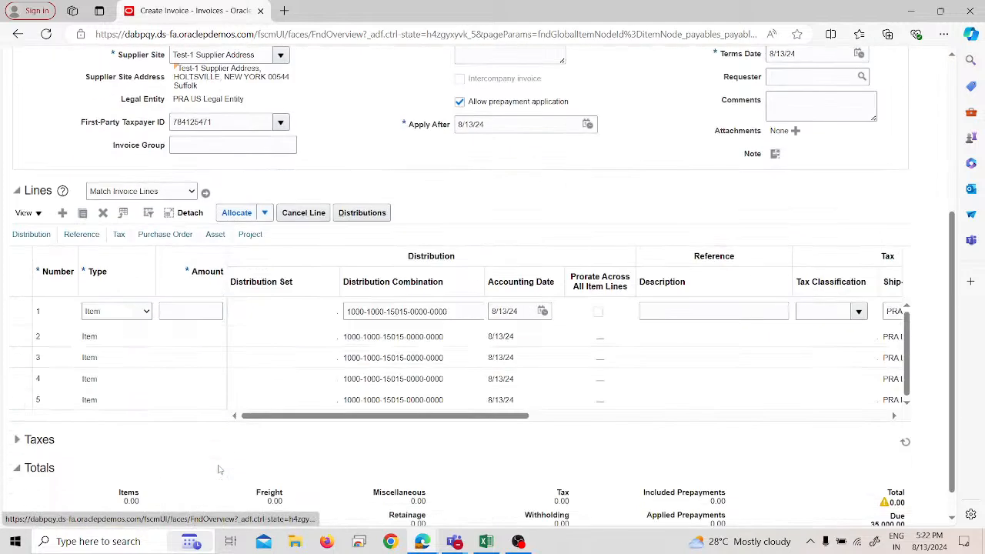
click(191, 312)
text(35000)
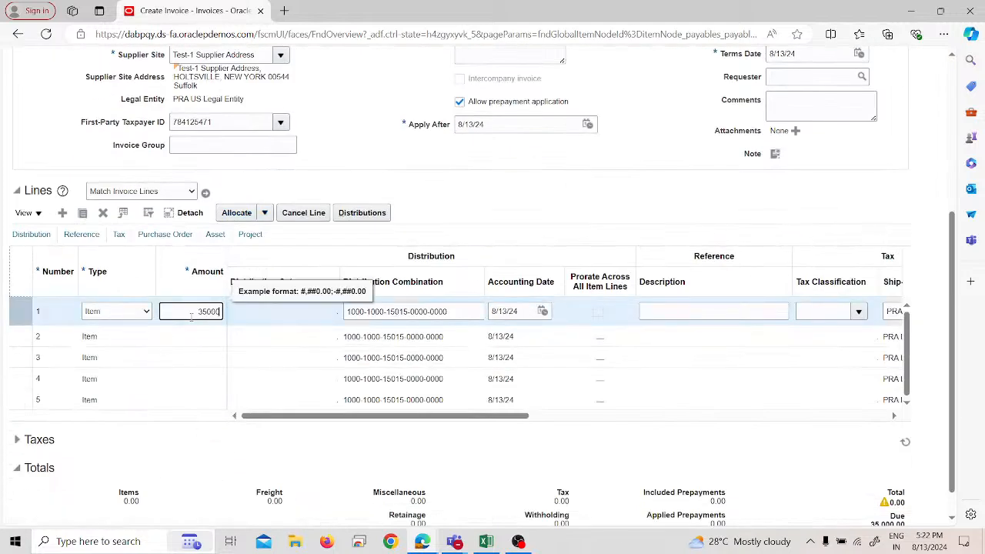
click(524, 205)
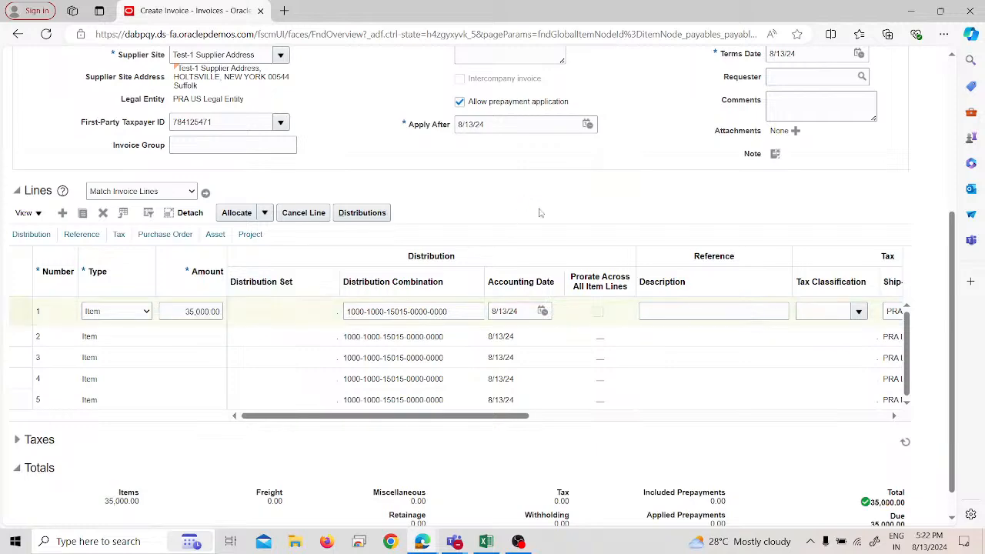
Step: Validate prepayment invoice PP2, then save and close it
scroll(540, 213, up, 3)
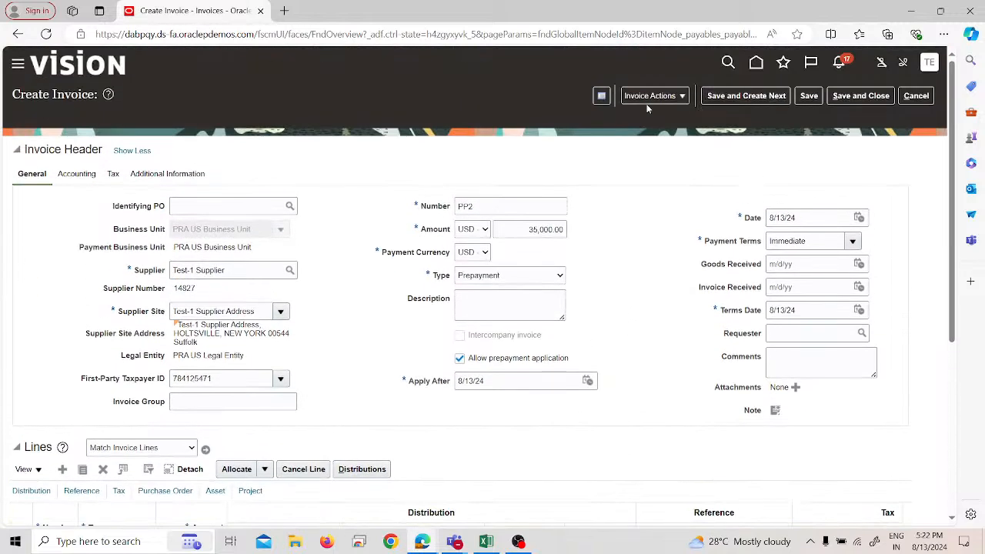
click(652, 97)
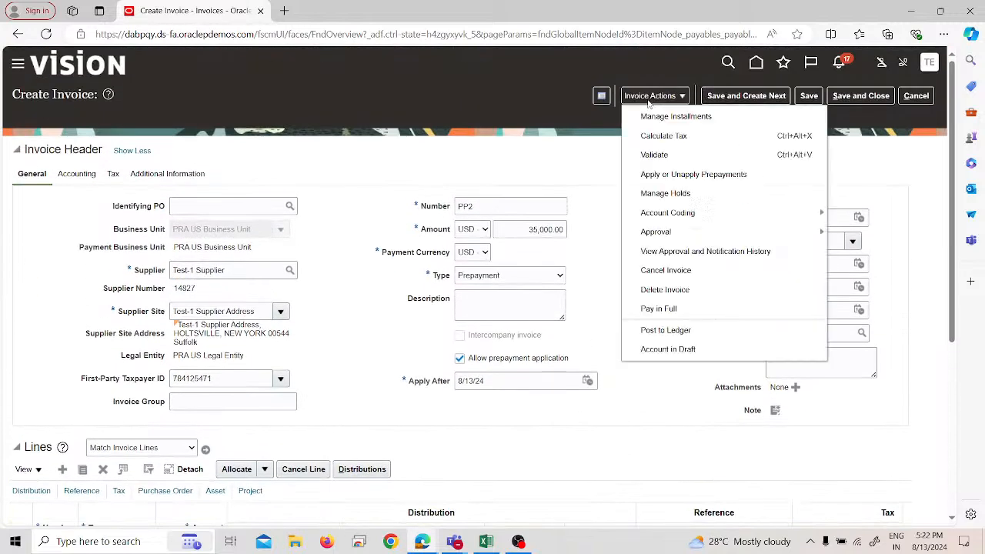
click(673, 154)
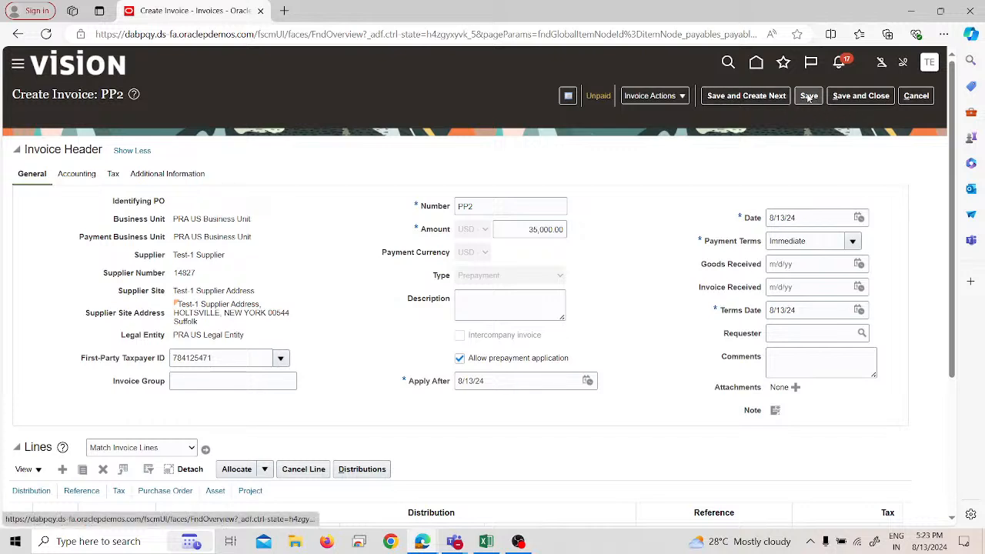
click(842, 93)
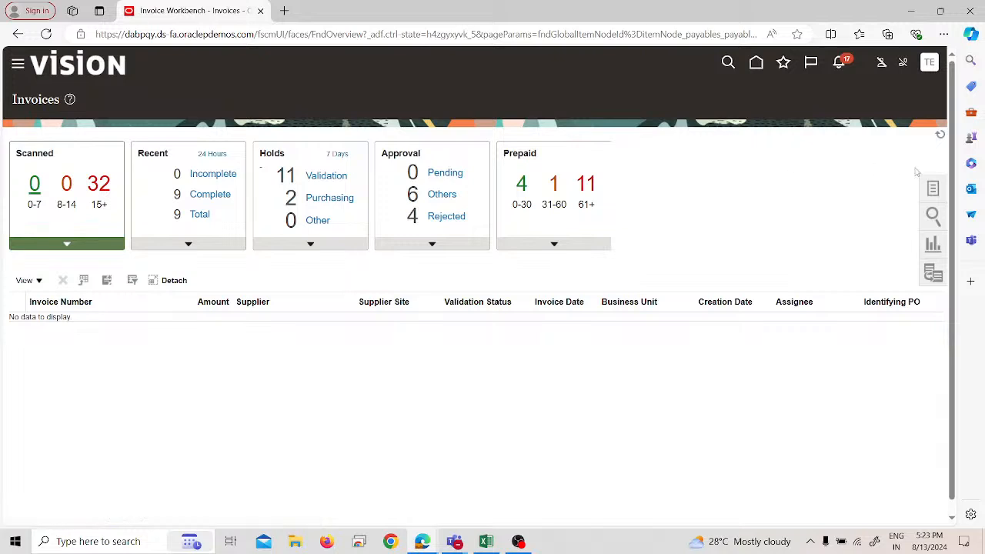
Step: Start another new invoice from the Invoices work area and begin filling in its business unit
click(933, 188)
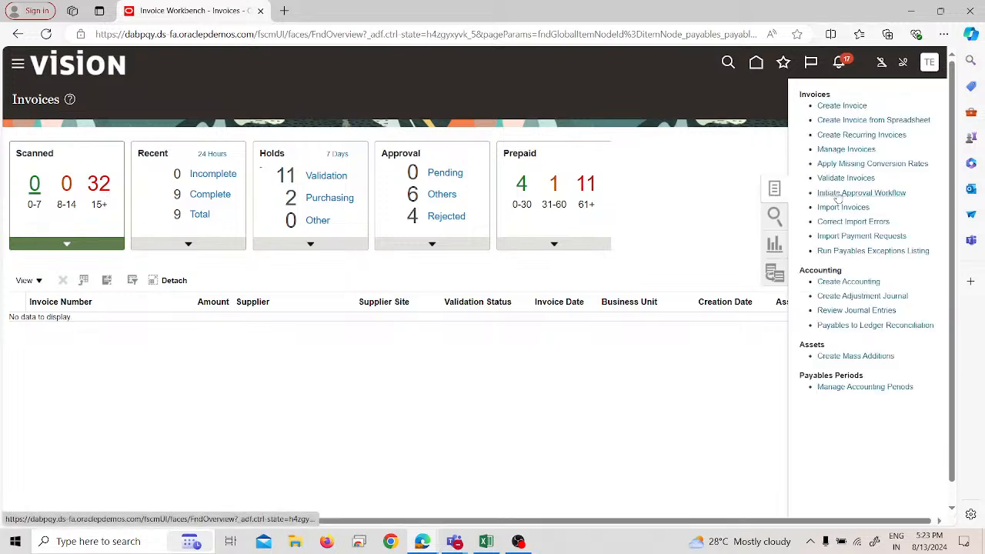
click(844, 107)
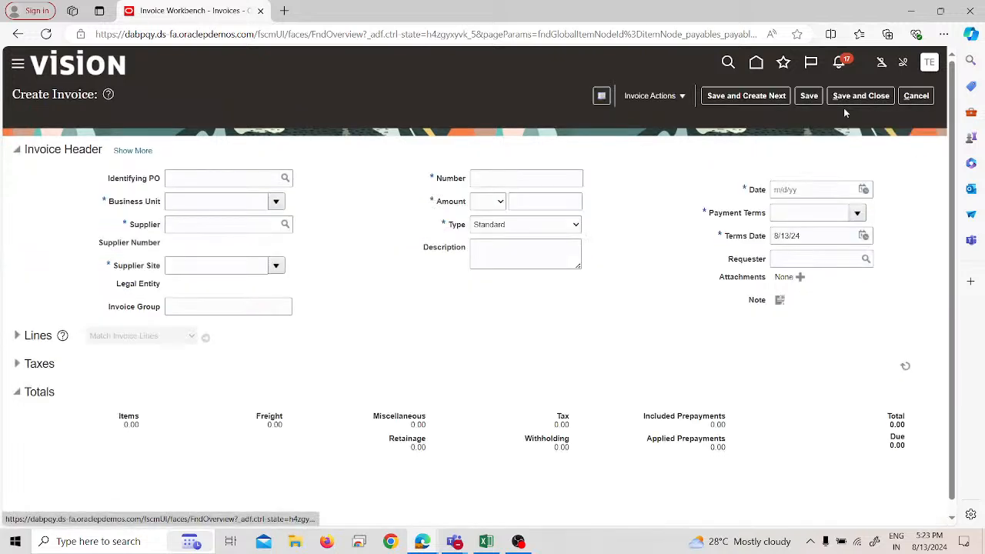
click(198, 201)
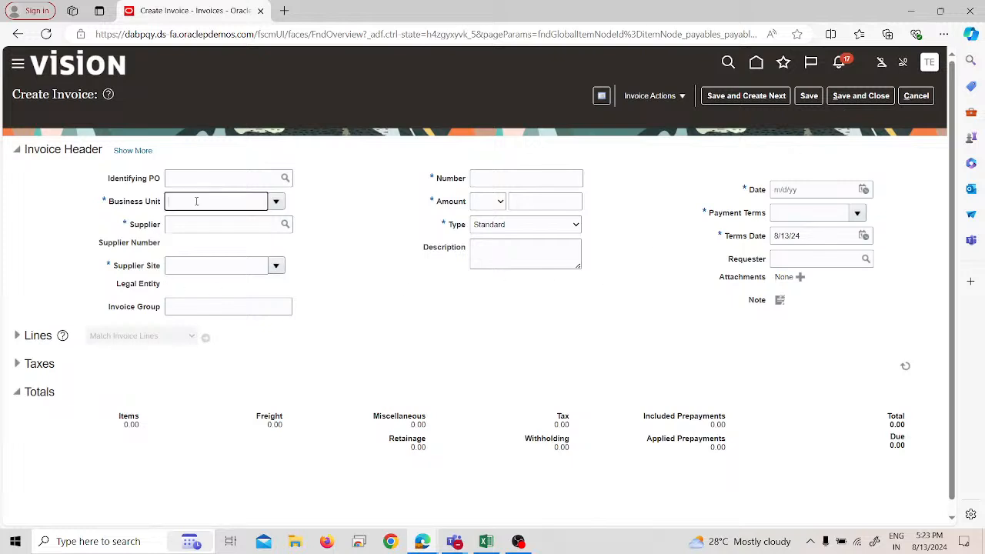
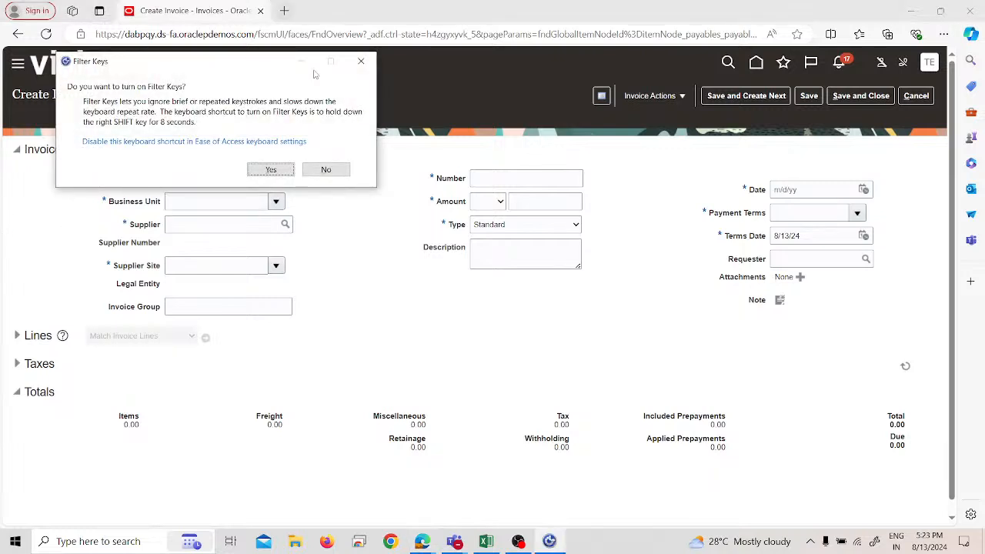
Step: Set the new invoice's business unit to PRA US Business Unit and its supplier to Test-1 Supplier
click(361, 61)
text(PRa)
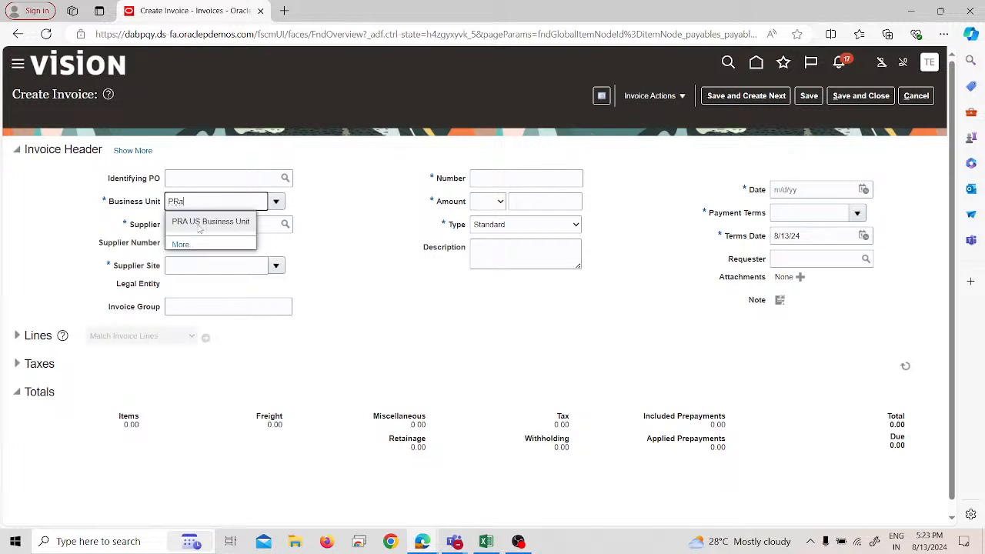
click(201, 224)
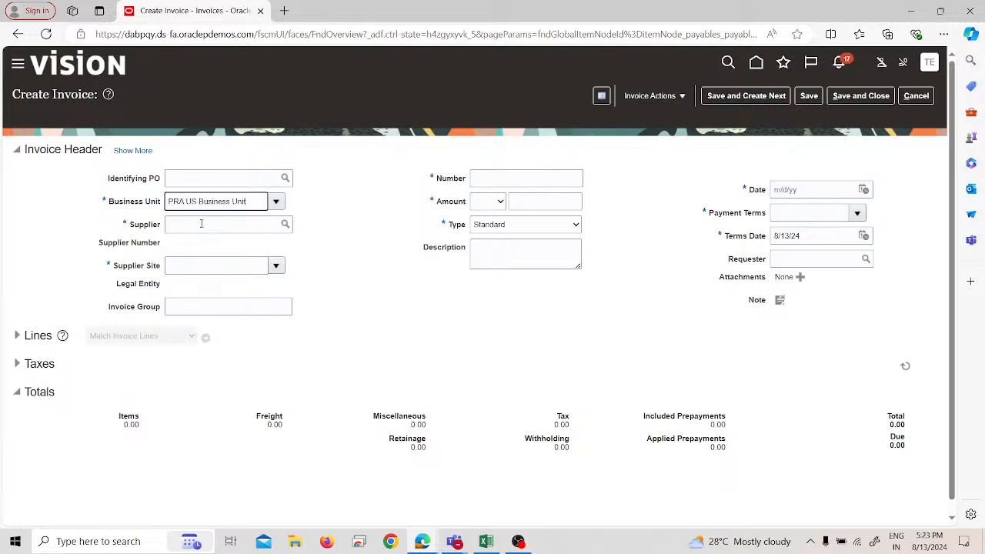
click(201, 223)
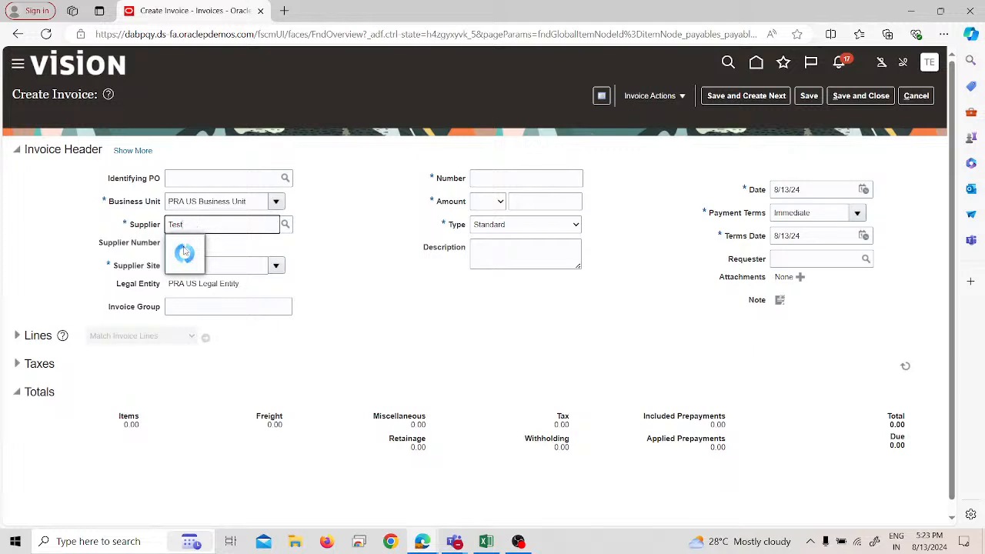
click(183, 245)
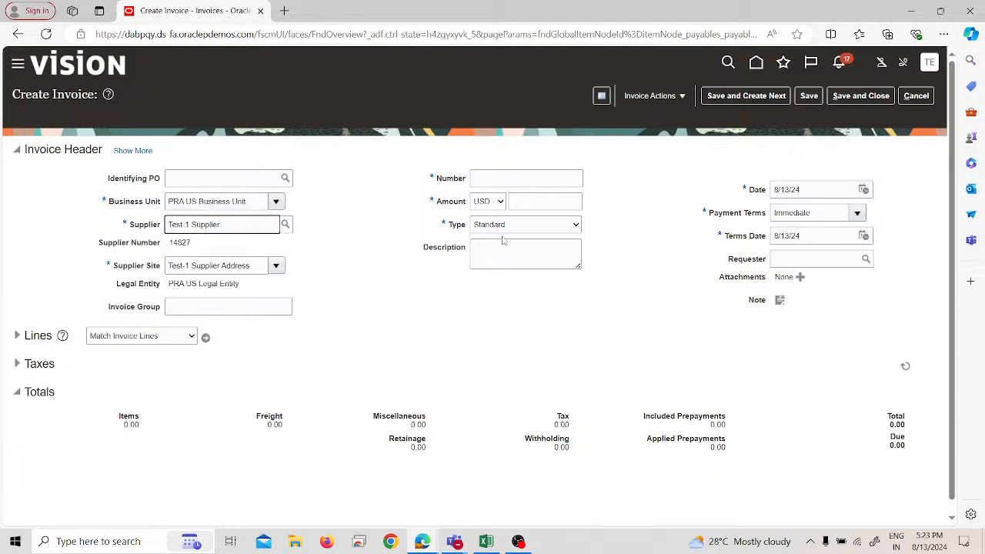
Step: Enter INV 1 as the invoice number and 15,000 USD as the amount of the standard invoice
click(510, 180)
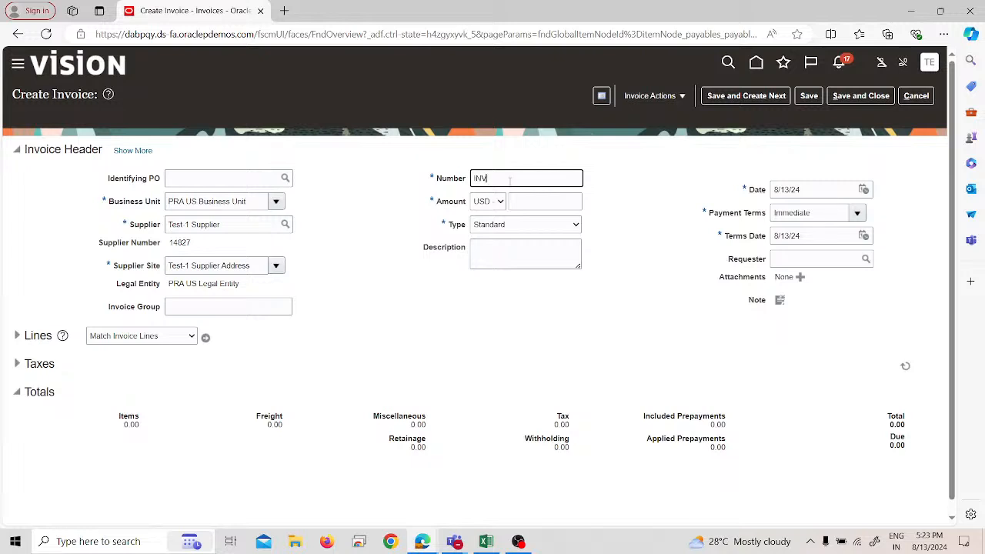
click(530, 204)
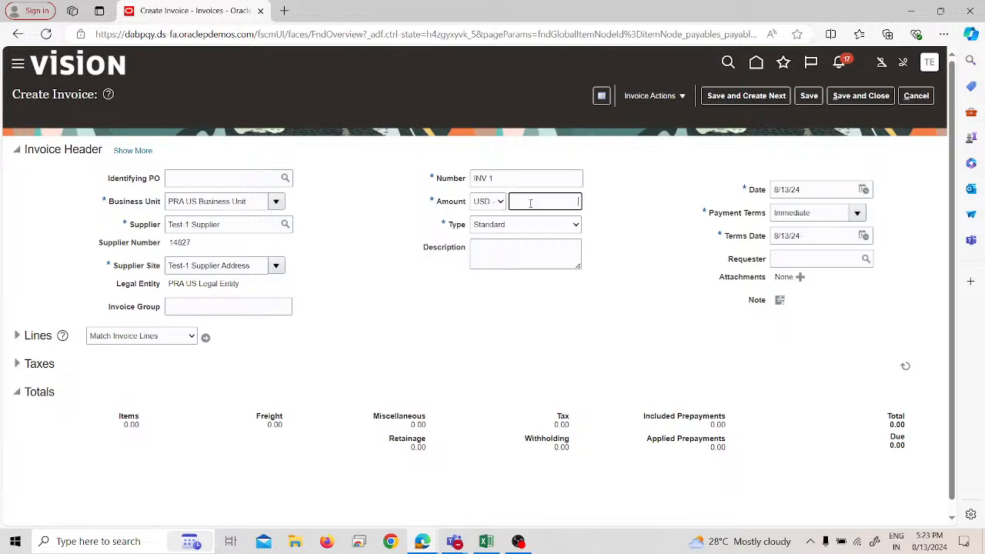
text(15000)
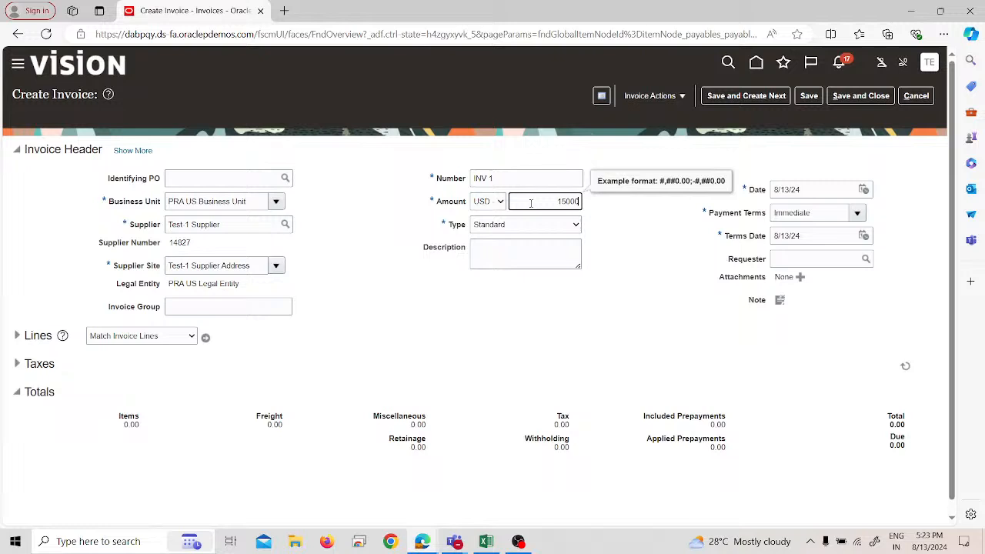
click(574, 336)
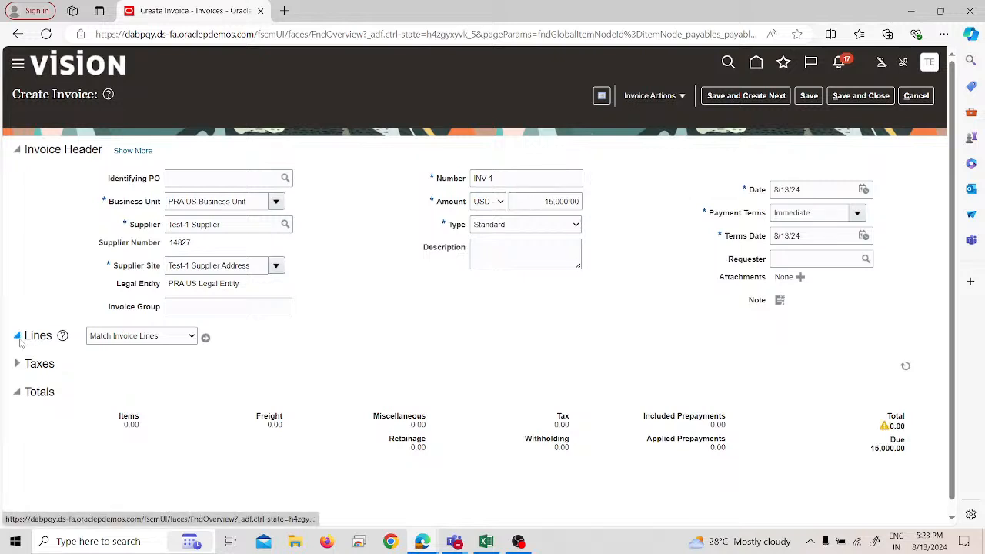
Step: Expand the invoice lines and give the first item line an amount of 15,000 and the Rent distribution set
click(17, 338)
click(189, 457)
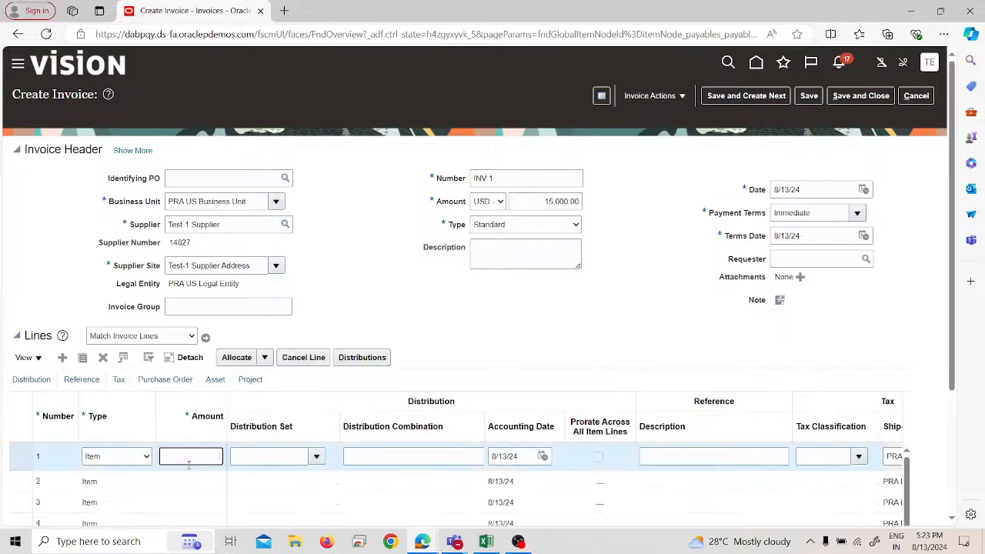
text(15,)
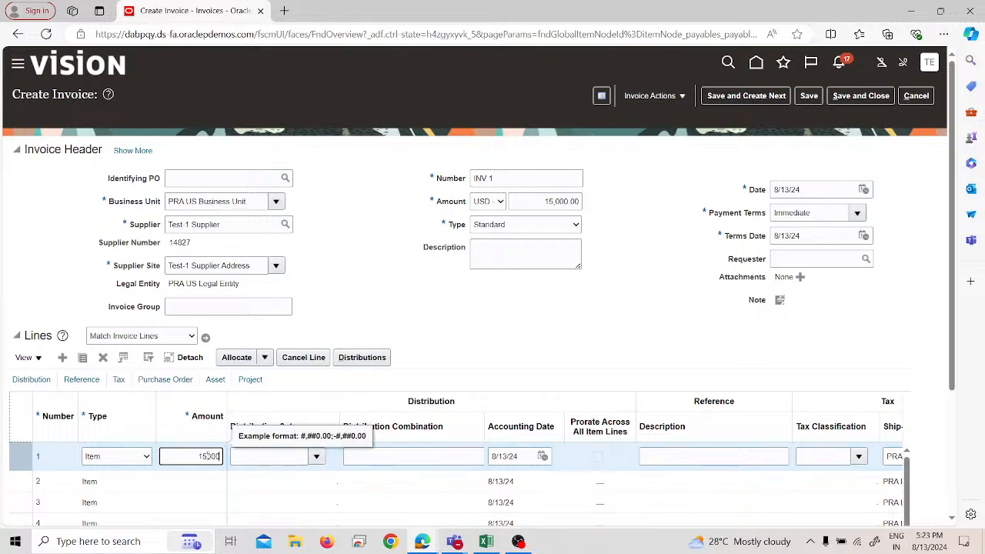
text(000)
click(273, 459)
text(re)
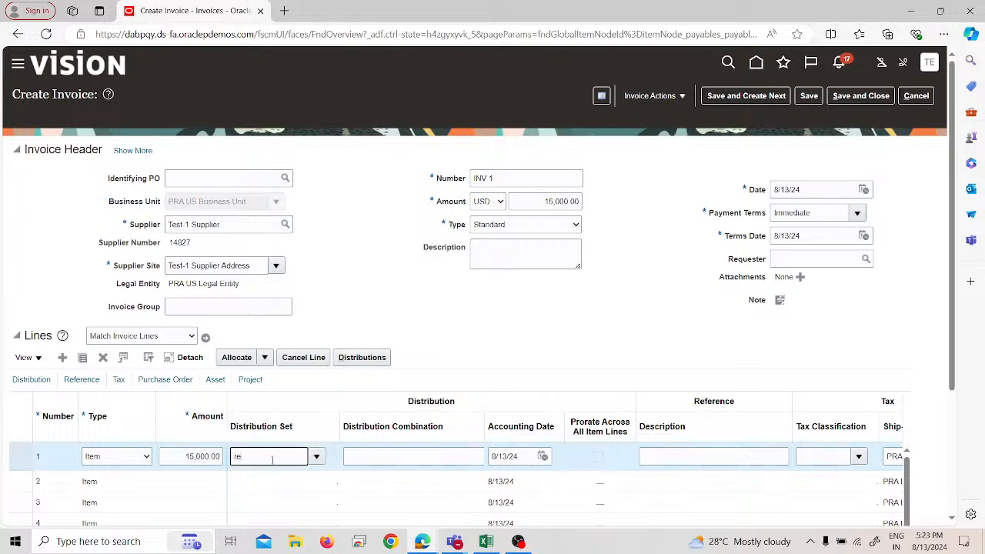
text(nt)
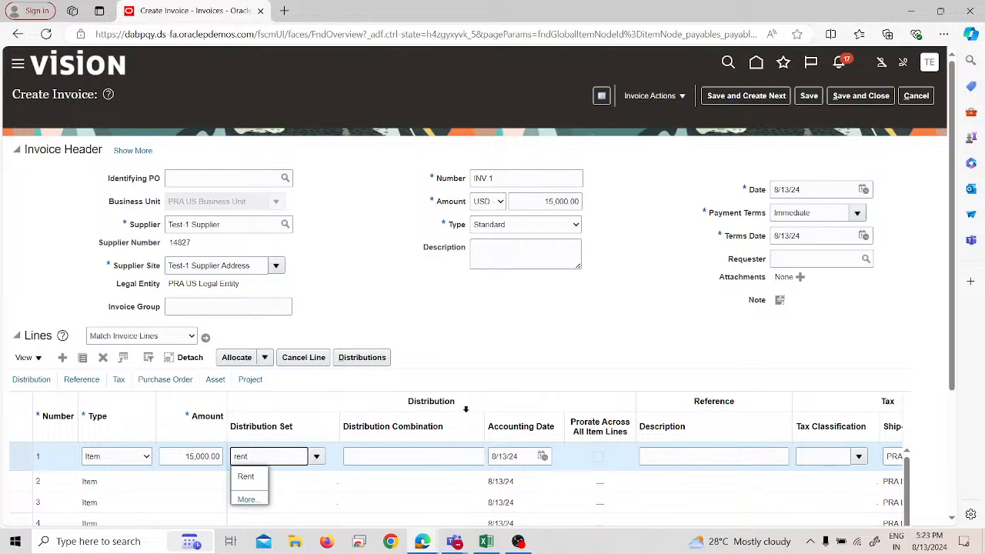
click(495, 358)
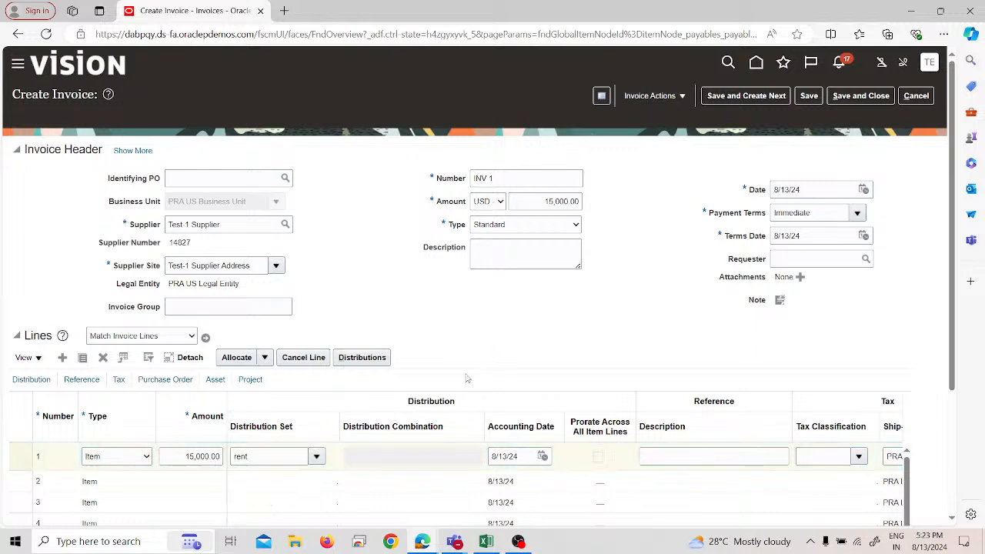
click(245, 460)
double_click(245, 460)
text(rent)
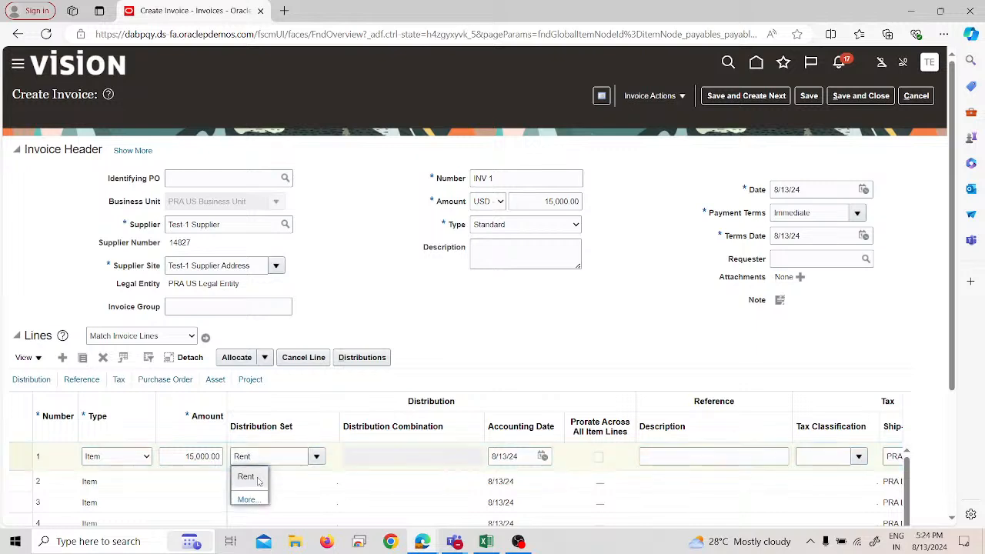
click(256, 476)
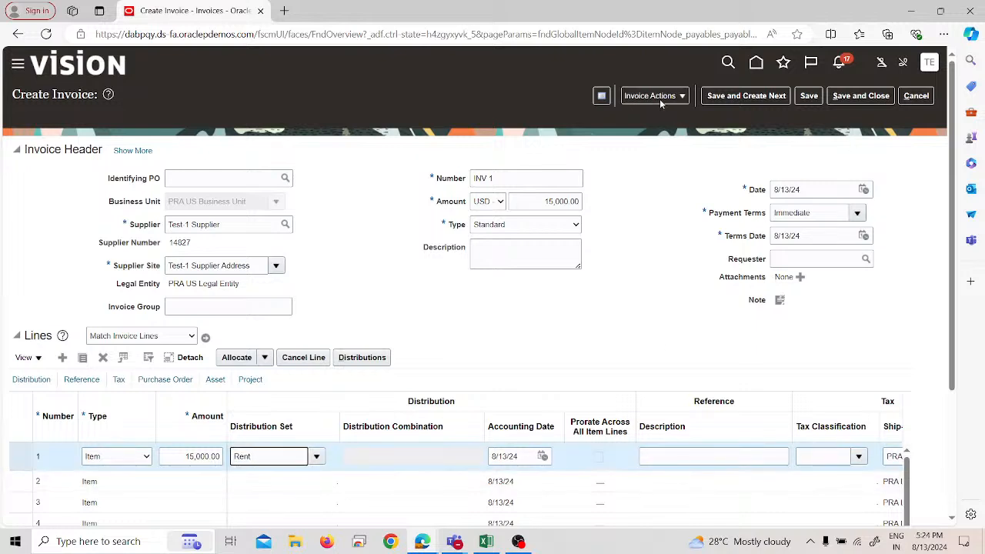
Step: Try to validate invoice INV 1, continuing past the duplicate-invoice check
click(659, 99)
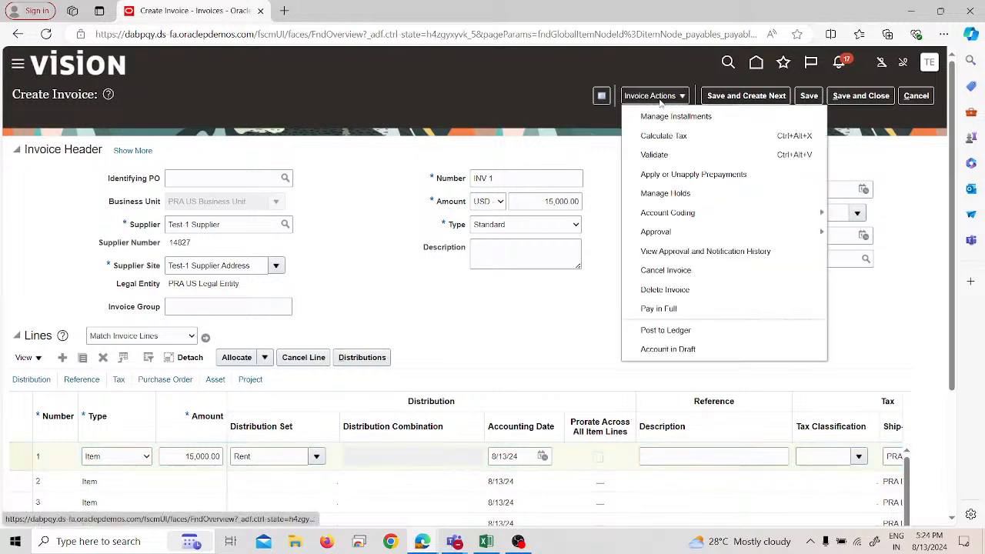
click(654, 156)
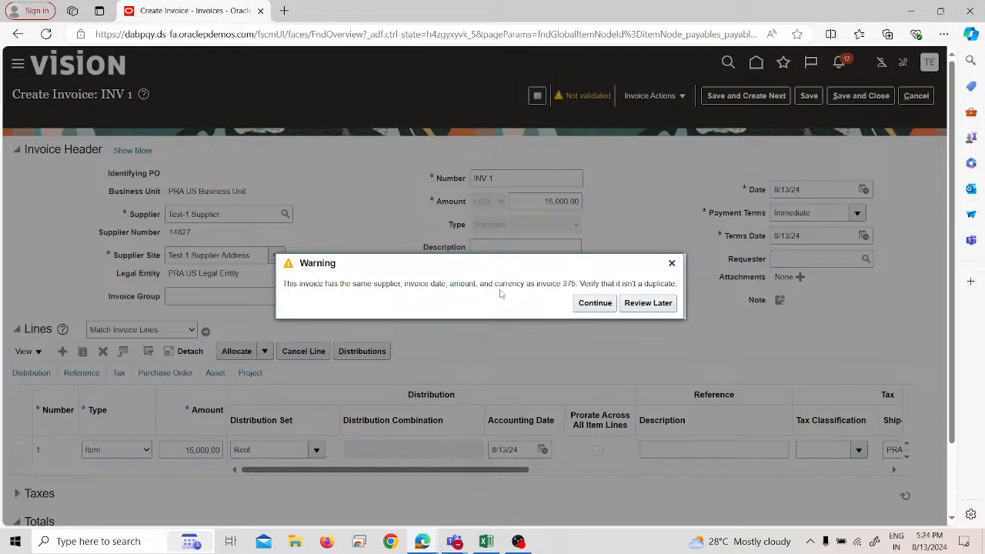
click(594, 306)
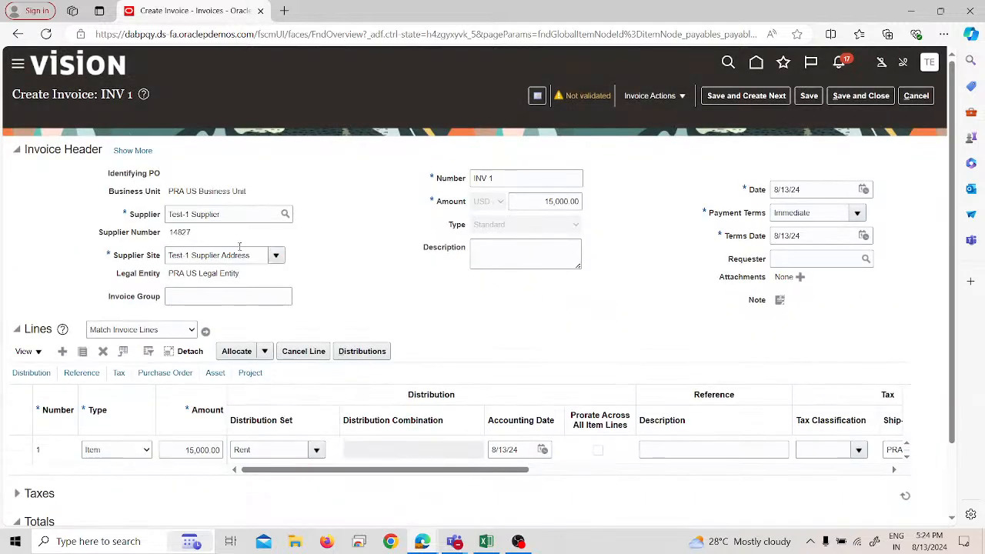
click(652, 95)
click(655, 149)
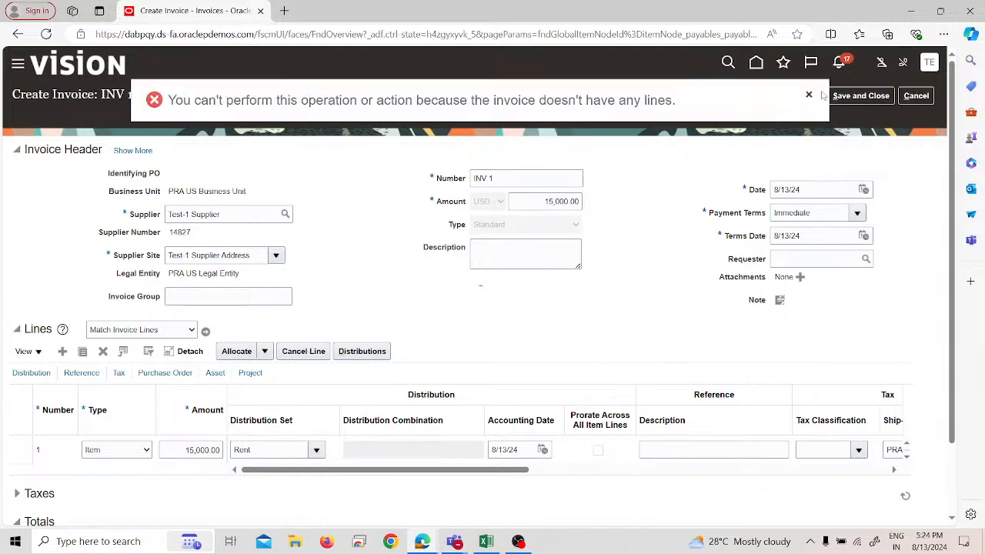
click(808, 95)
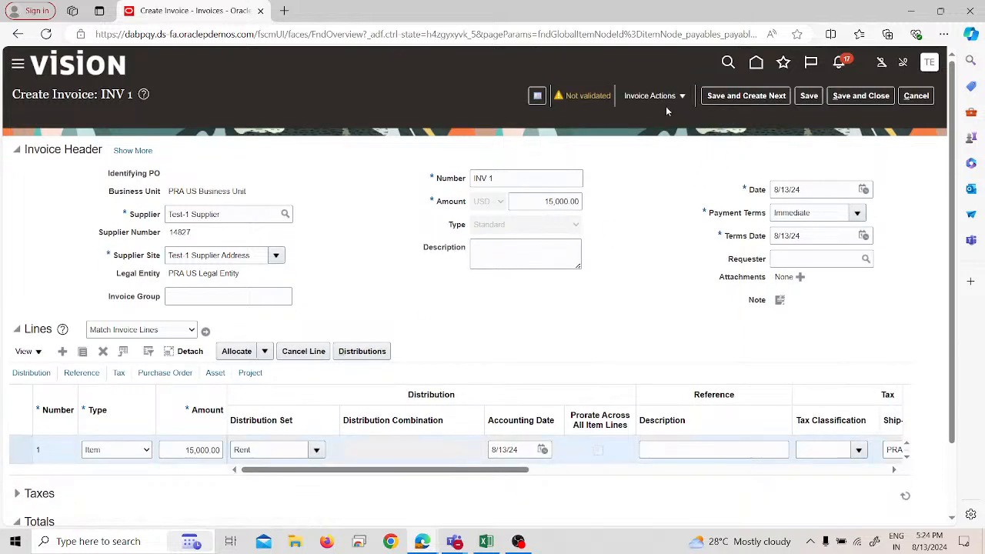
Step: Save the item line's distributions, validate invoice INV 1 and check its status in the invoice summary
click(363, 351)
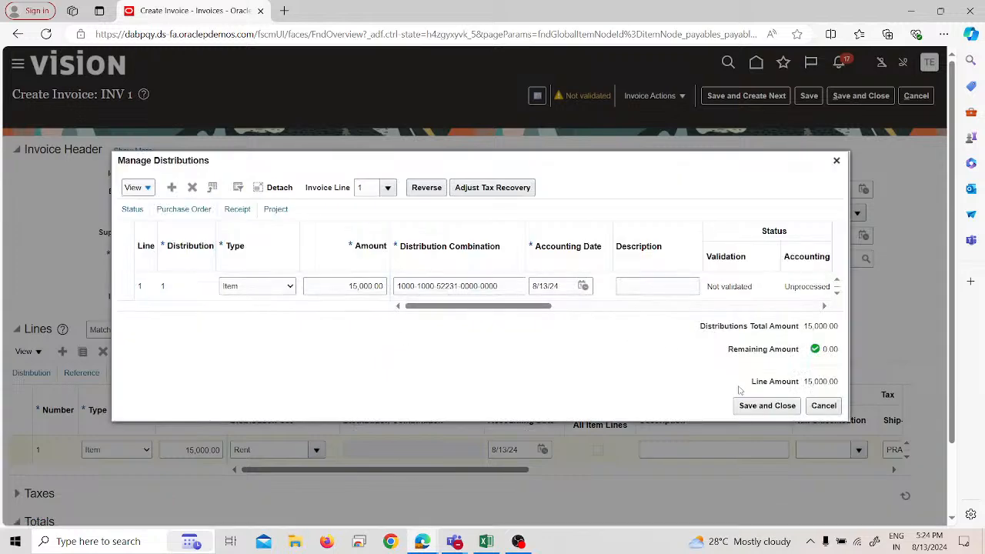
click(752, 400)
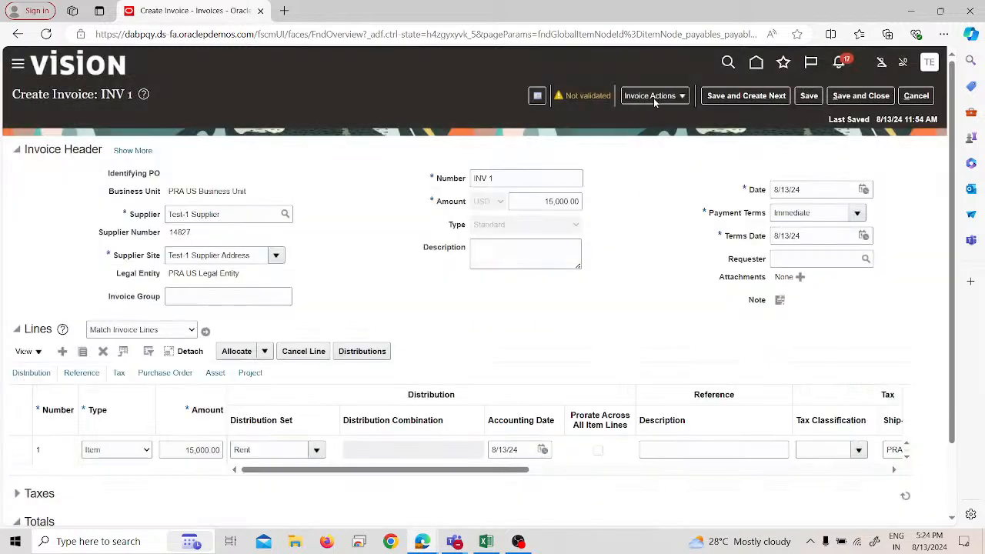
click(652, 95)
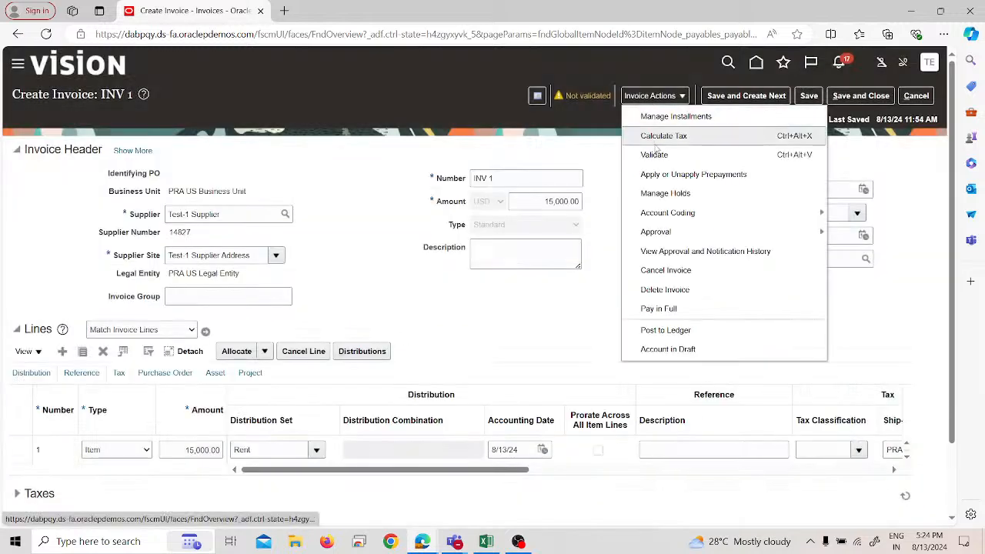
click(654, 153)
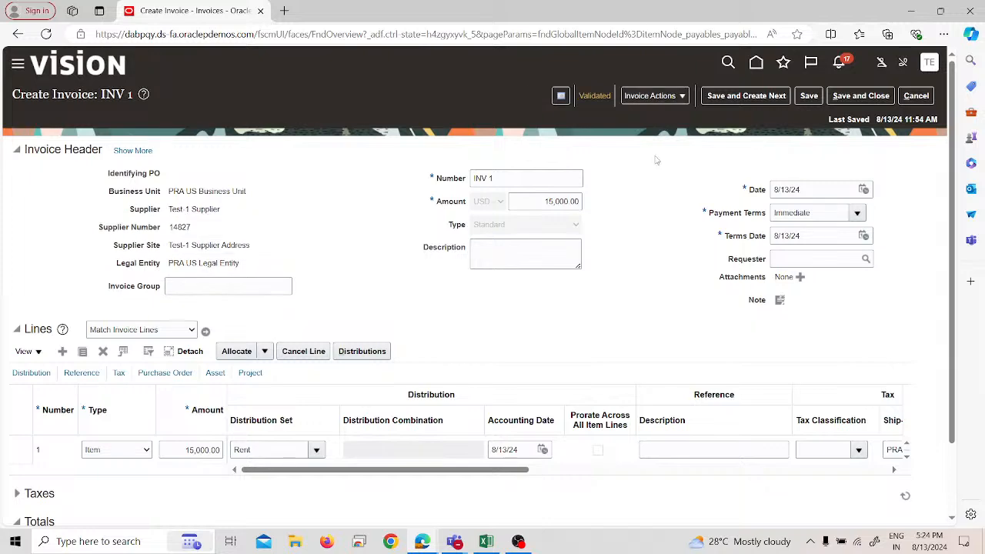
click(594, 96)
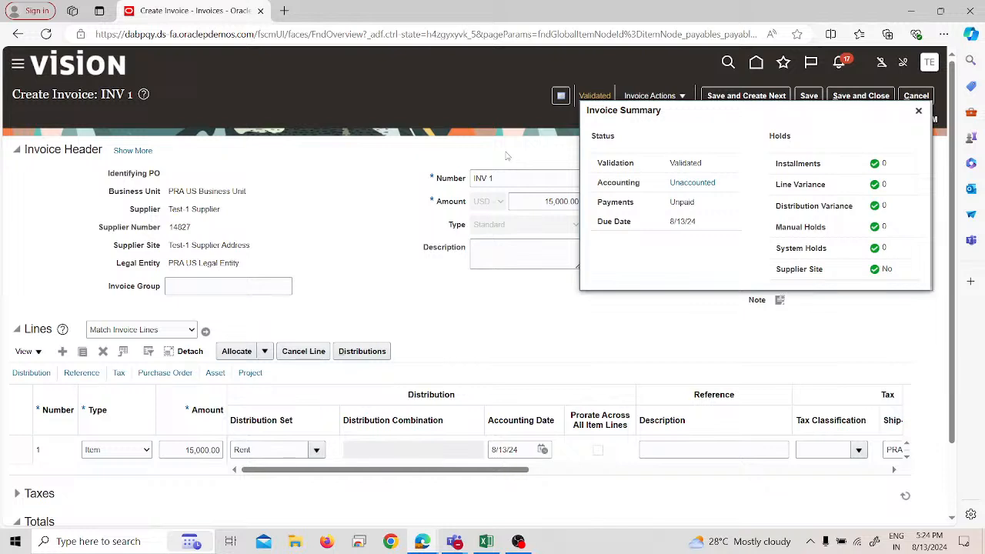
click(919, 110)
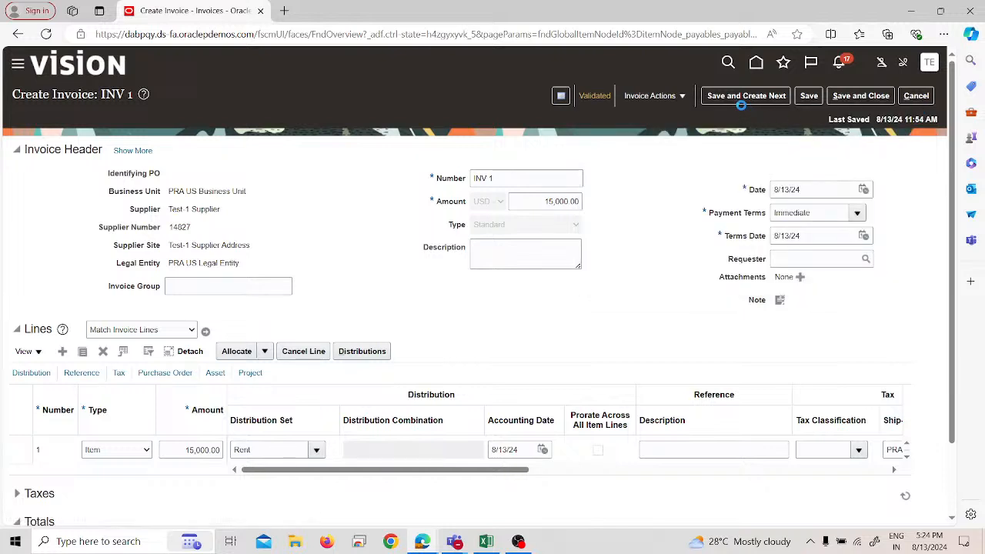
Step: Check which prepayments are available to apply to invoice INV 1, showing the filter row for the available list
click(653, 96)
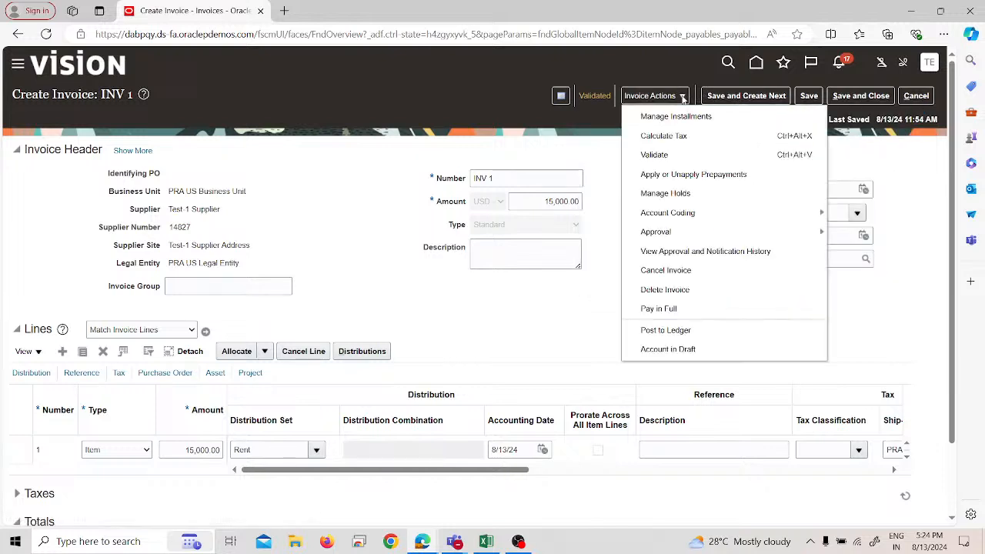
click(668, 175)
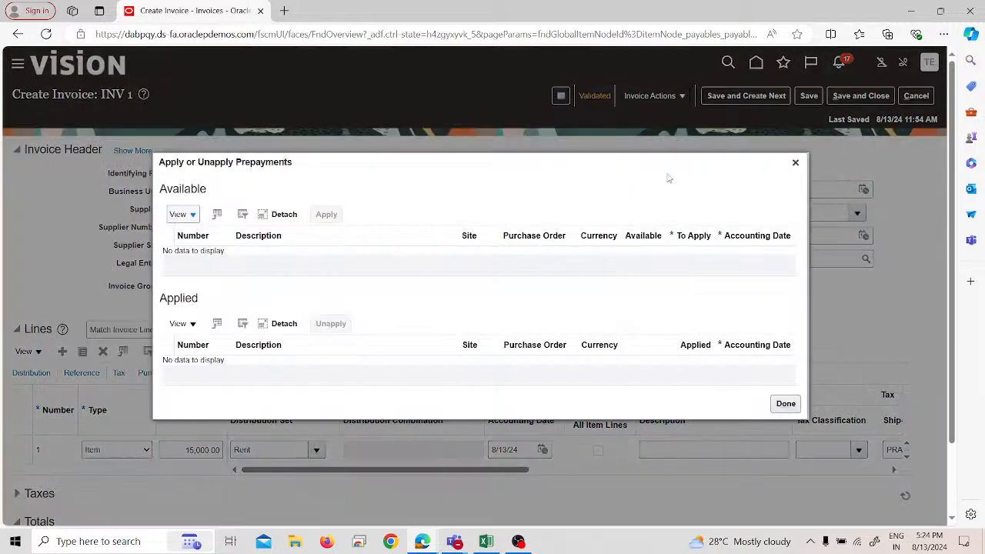
click(218, 216)
click(242, 215)
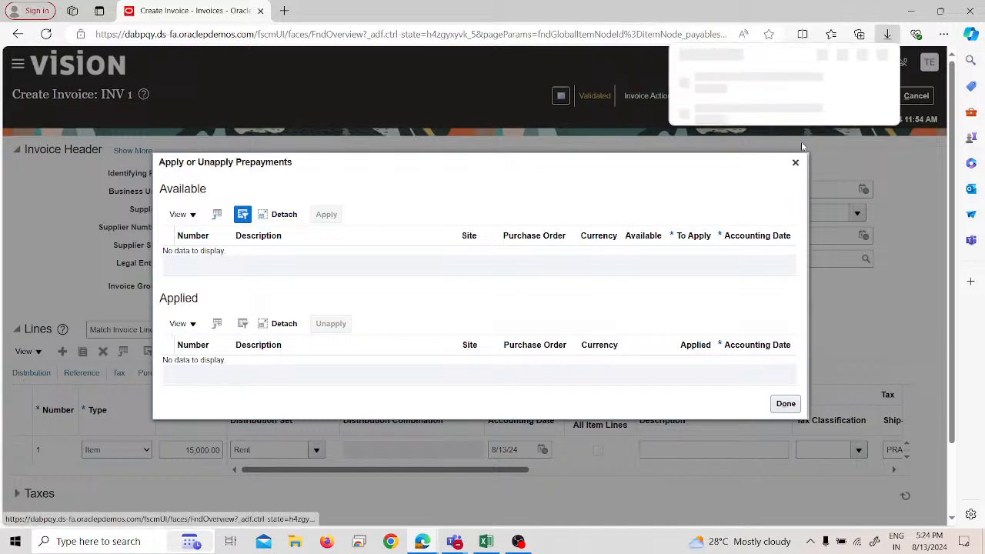
click(183, 214)
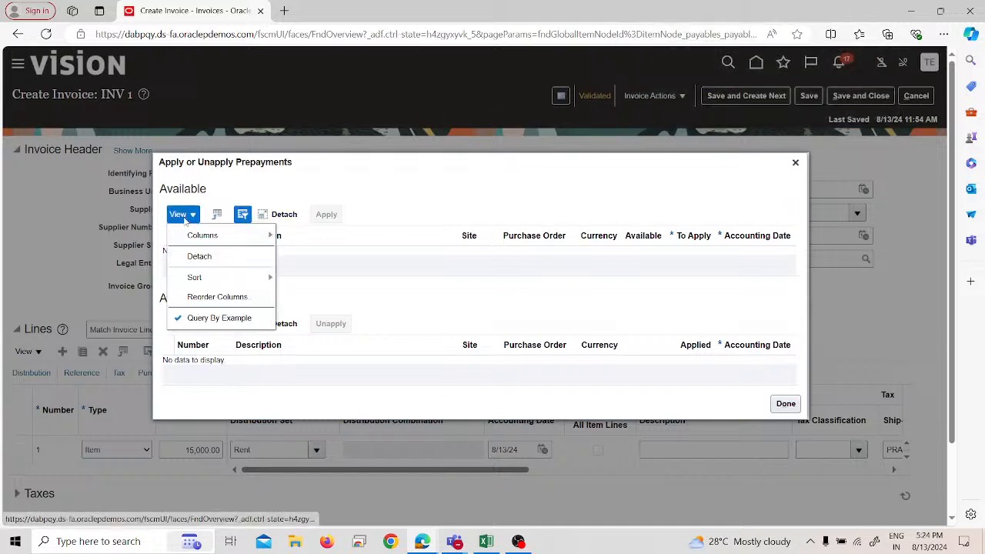
click(391, 303)
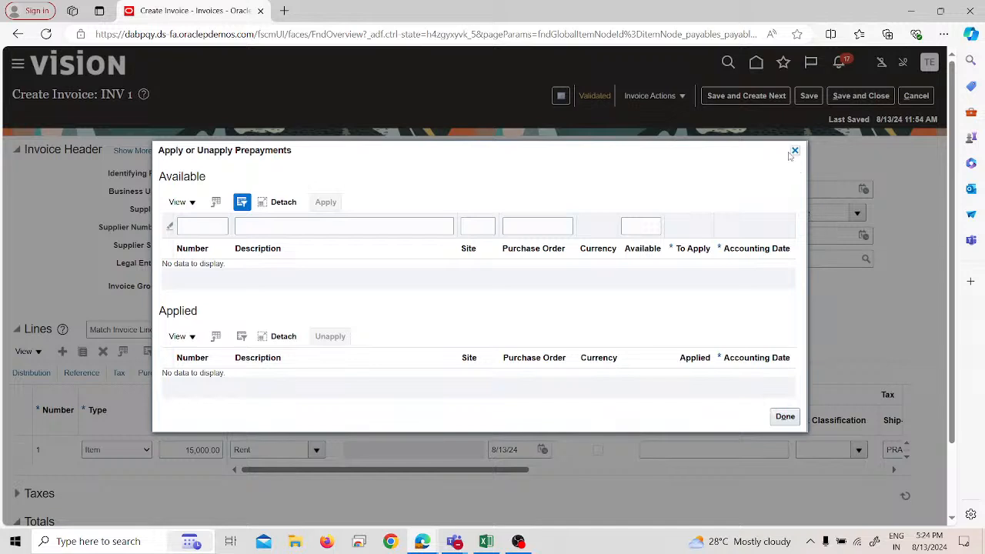
click(204, 226)
click(170, 226)
click(796, 150)
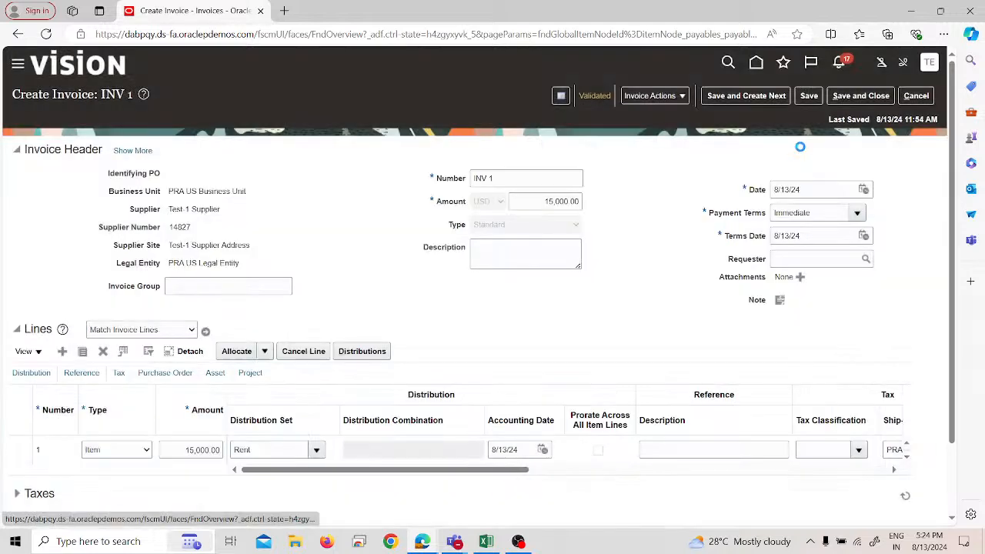
Step: Save and close invoice INV 1, returning to the Invoices work area
click(682, 97)
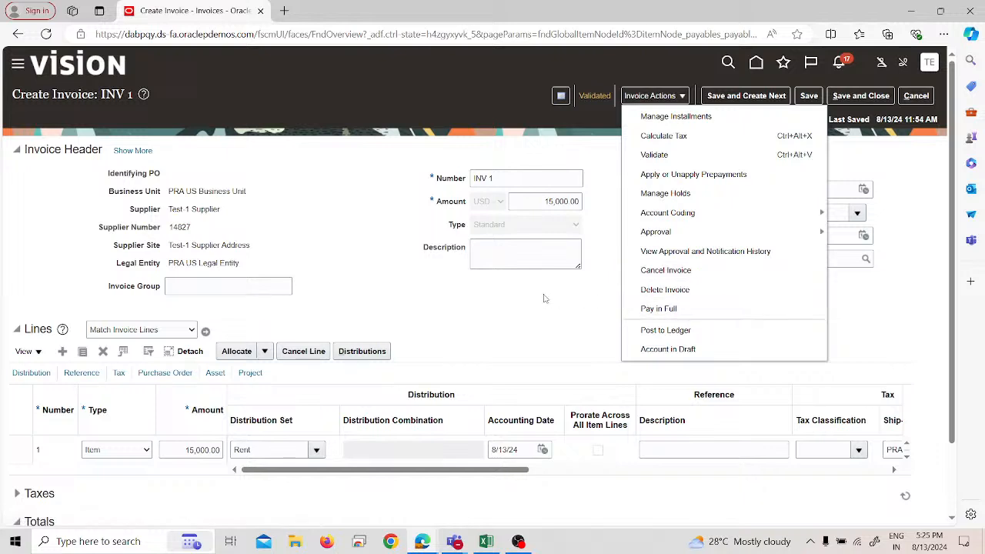
mouse_move(650, 236)
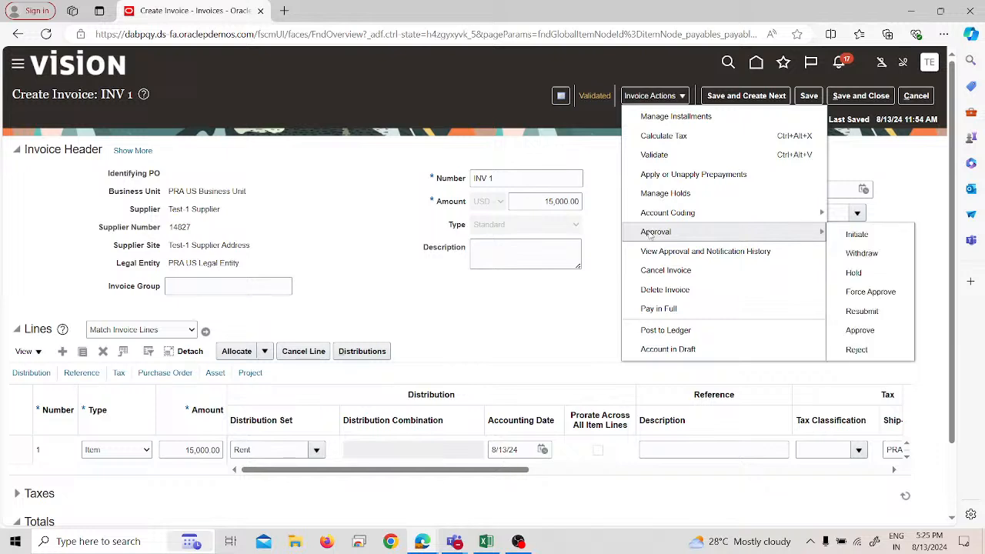
click(589, 240)
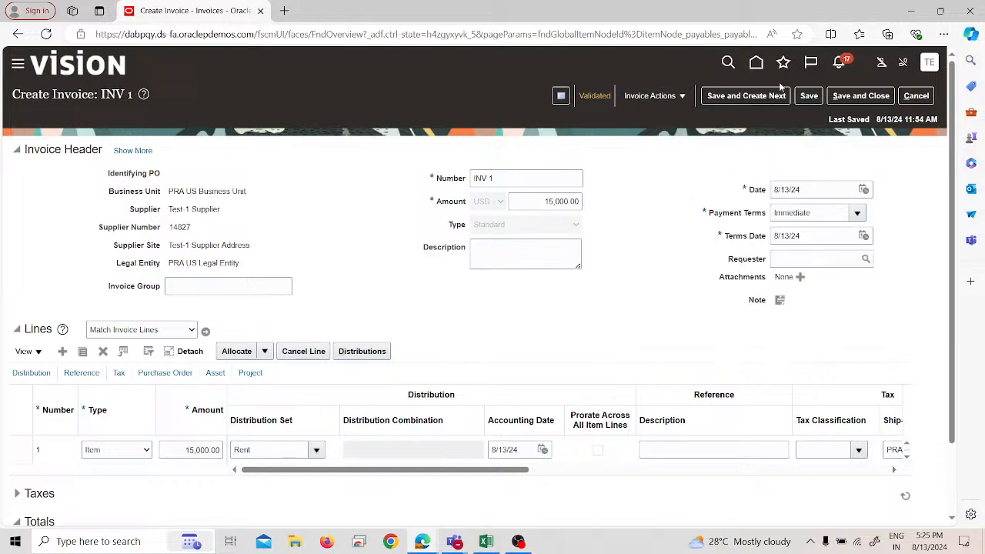
click(849, 95)
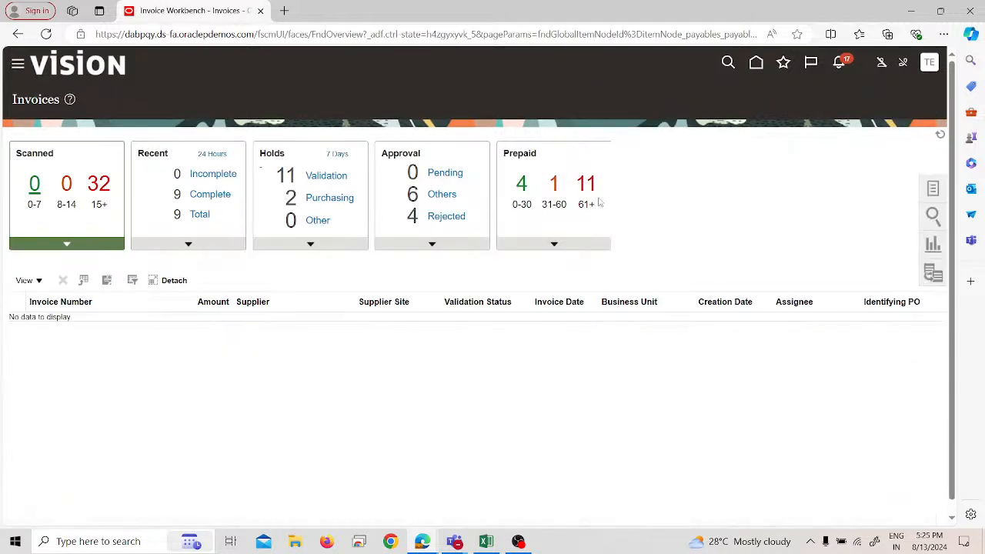
Step: Open invoice INV 1 from the list of recent invoices
click(223, 234)
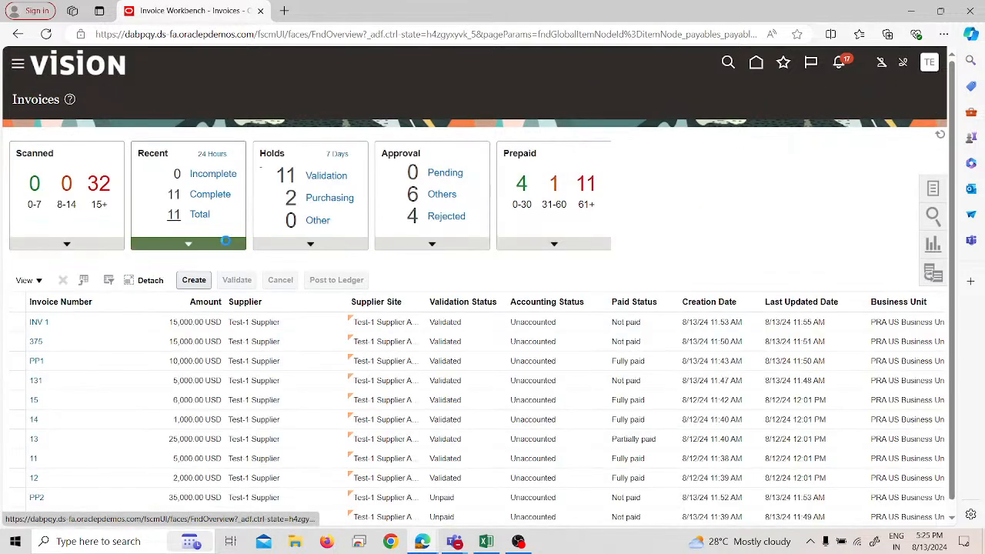
click(31, 324)
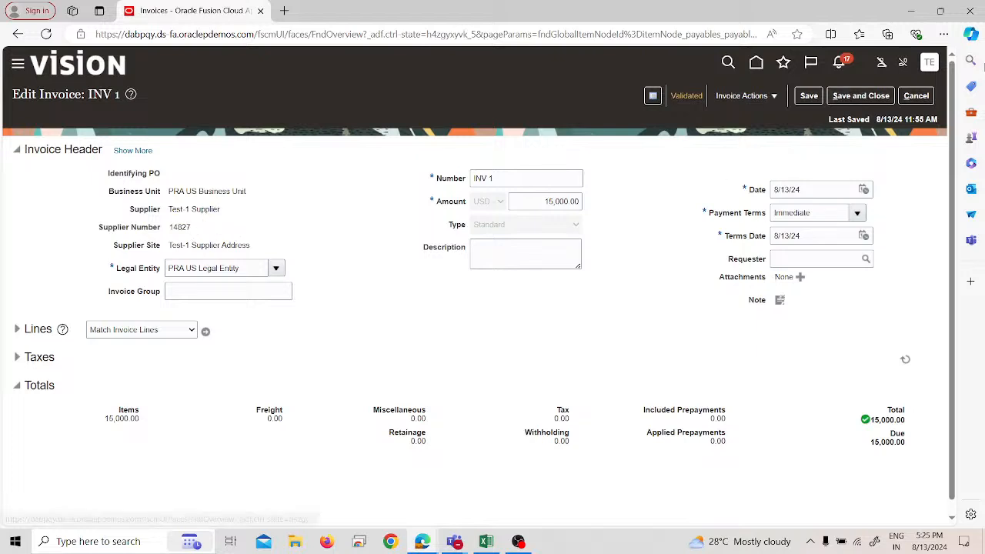
Step: Go to Setup and Maintenance and open the implementation project Test_1_IMPL from the implementation projects overview
click(930, 63)
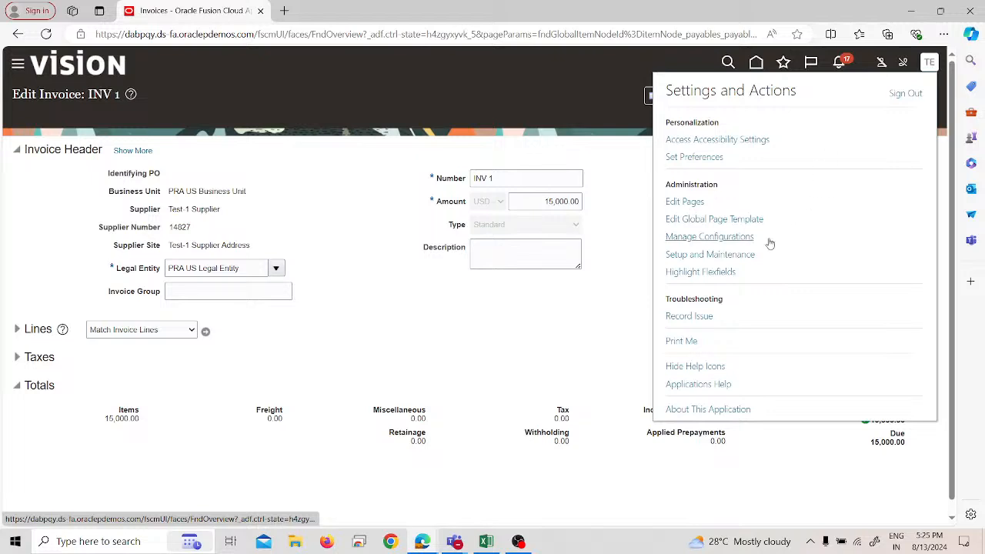
click(735, 254)
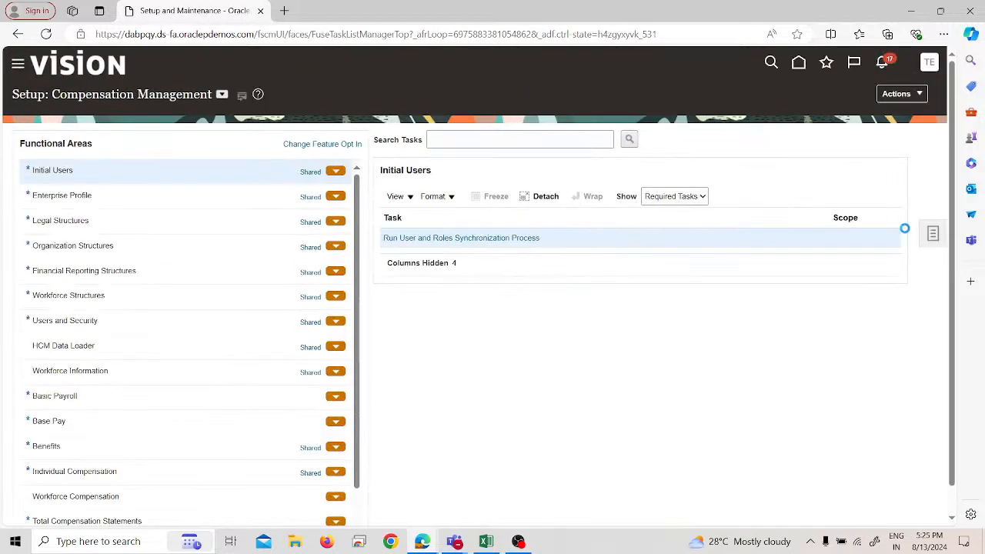
click(932, 234)
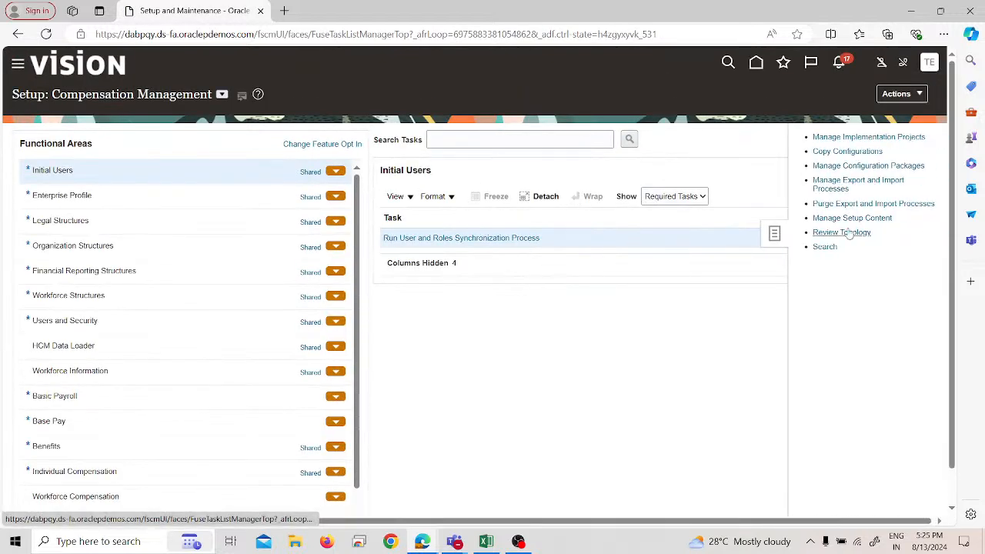
click(840, 140)
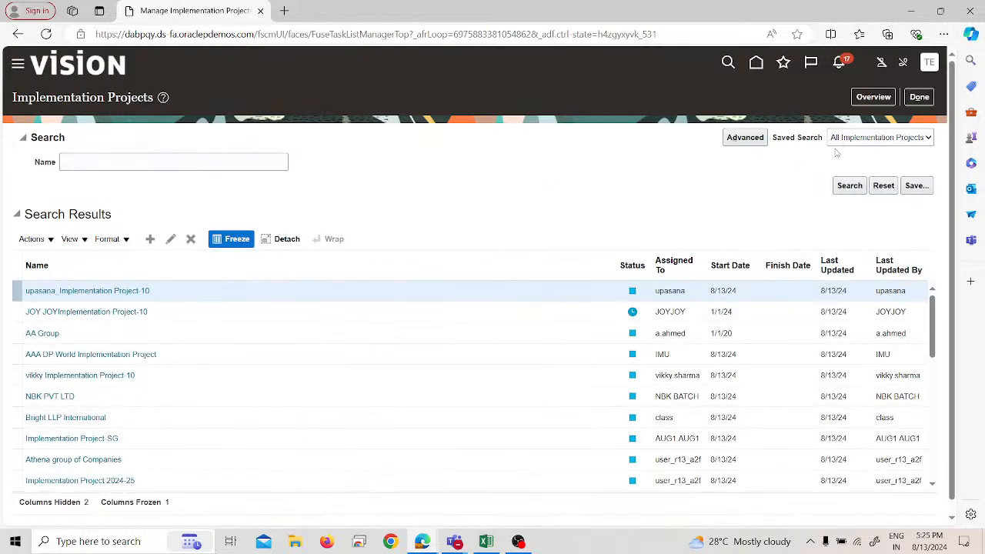
click(873, 97)
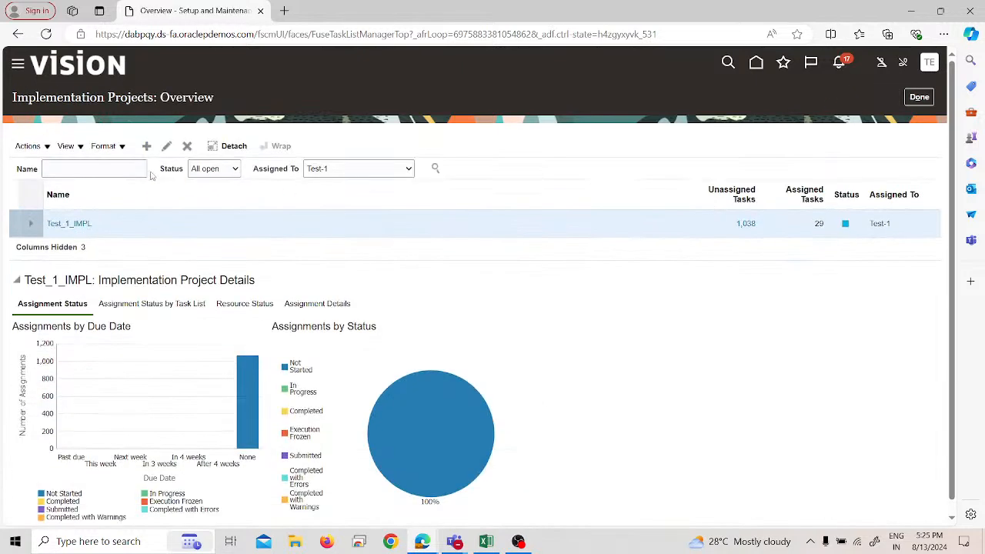
click(140, 169)
click(67, 223)
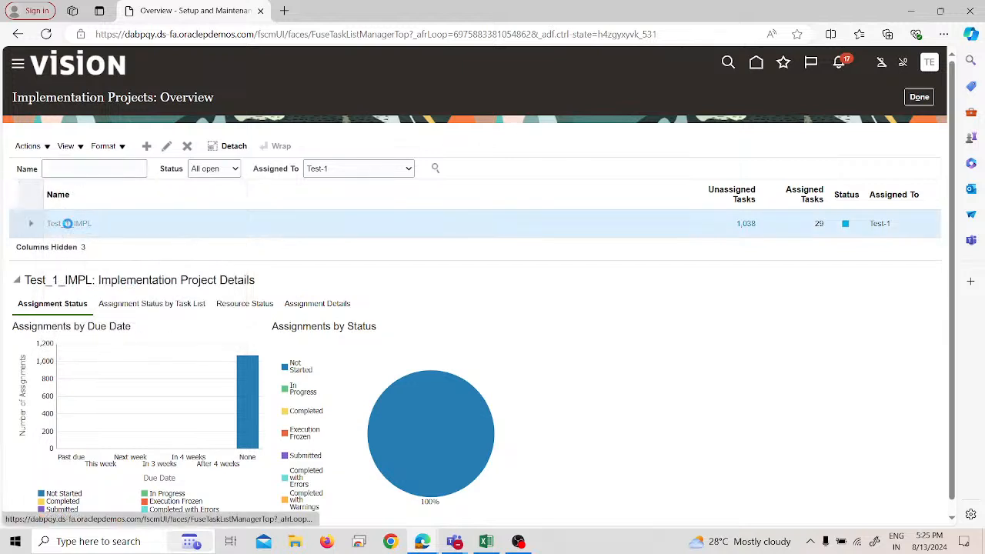
Step: Search the project's tasks for "invoice options" and open the Manage Invoice Options task
click(109, 264)
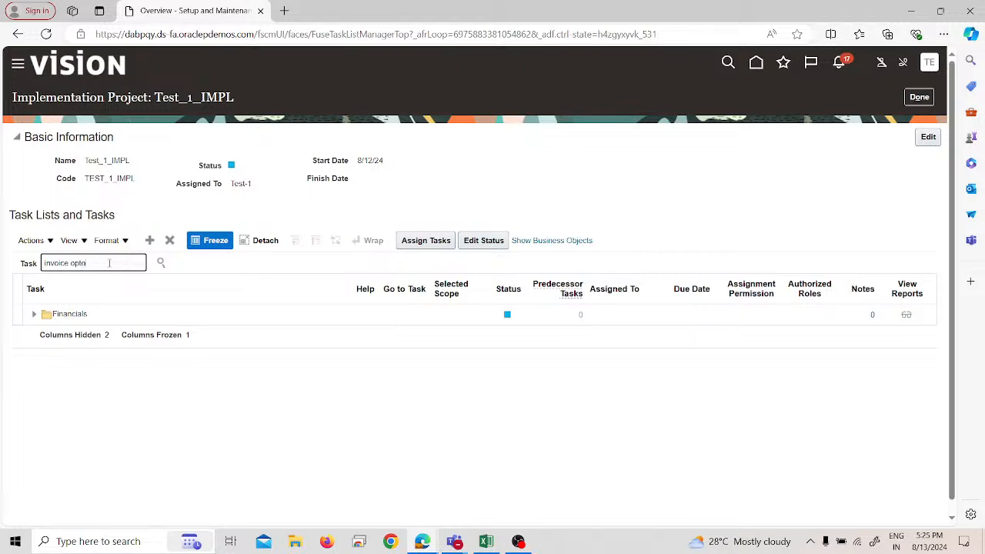
text(invoice options)
key(Return)
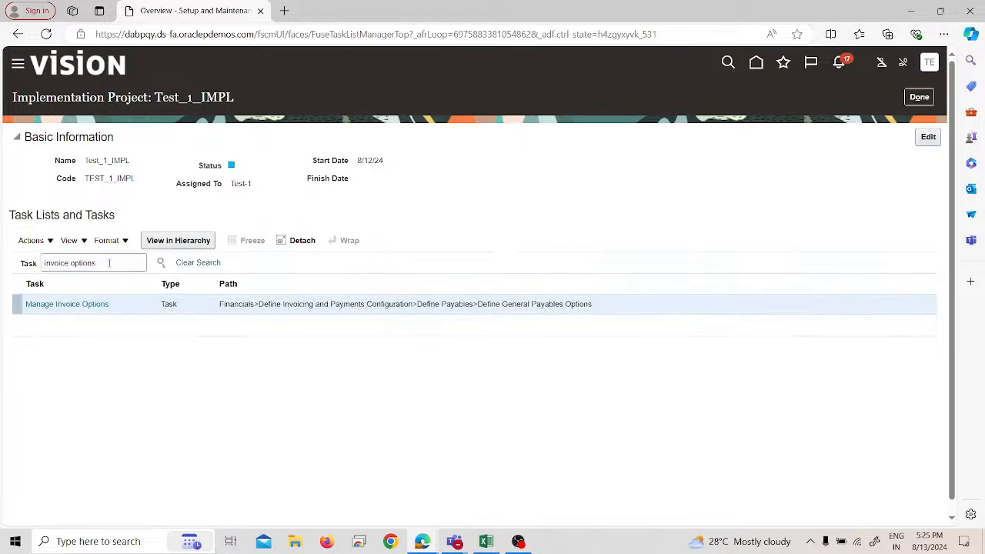
click(87, 304)
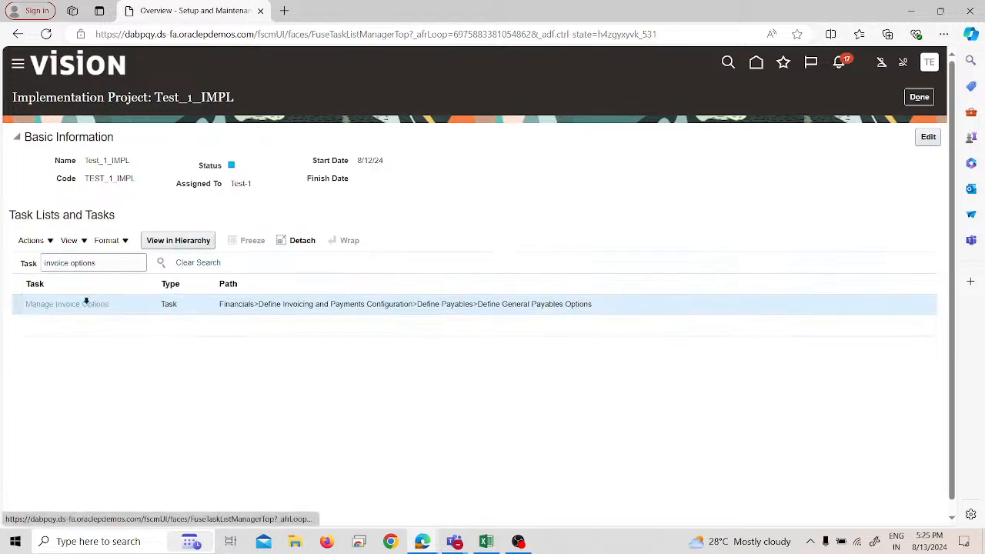
click(404, 342)
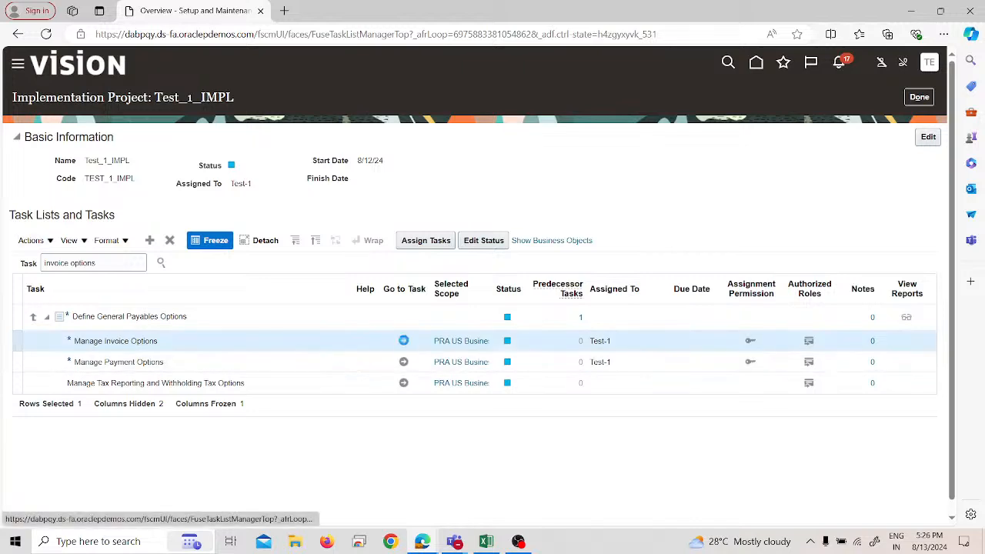
Step: Review the prepayment settings in the invoice options of PRA US Business Unit, then save and close them
scroll(426, 352, down, 6)
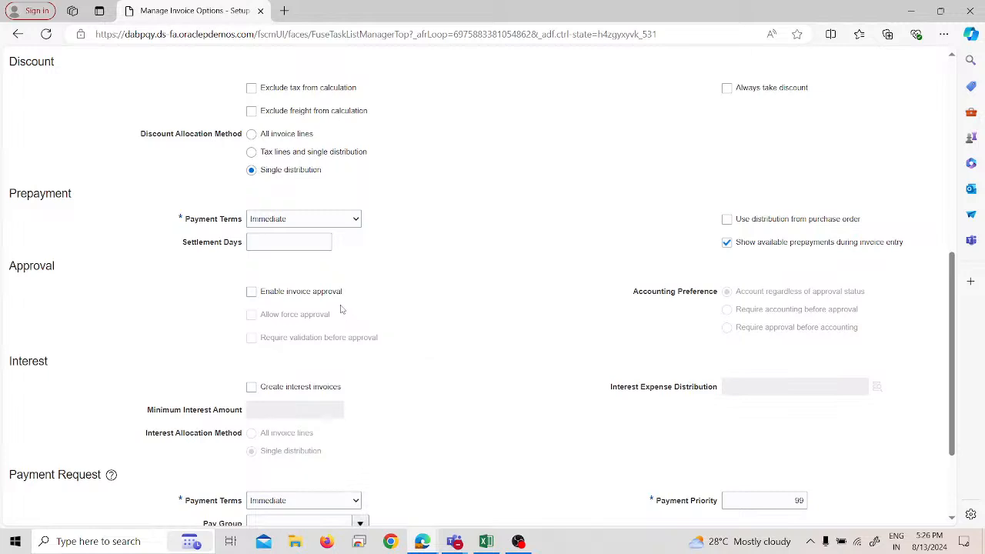
scroll(219, 289, down, 1)
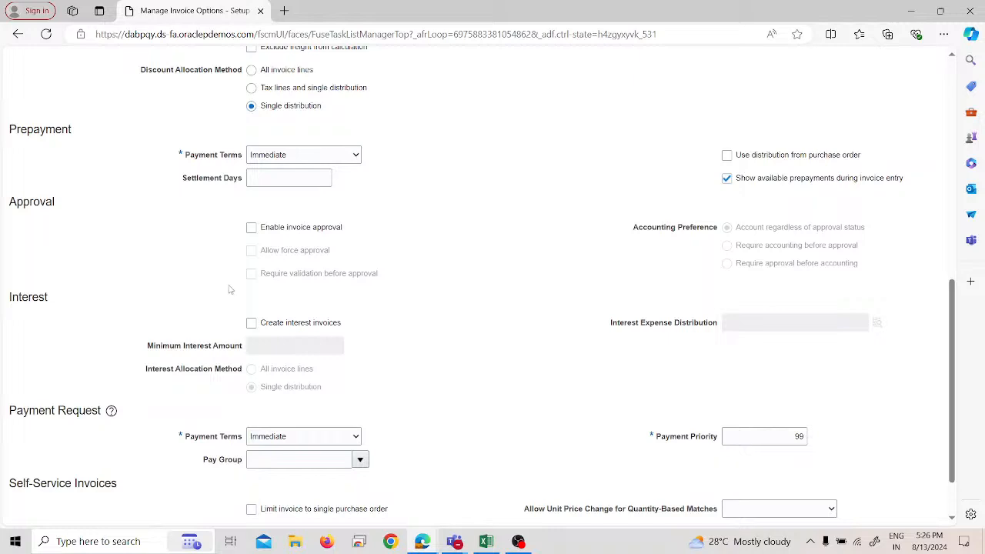
scroll(357, 315, up, 8)
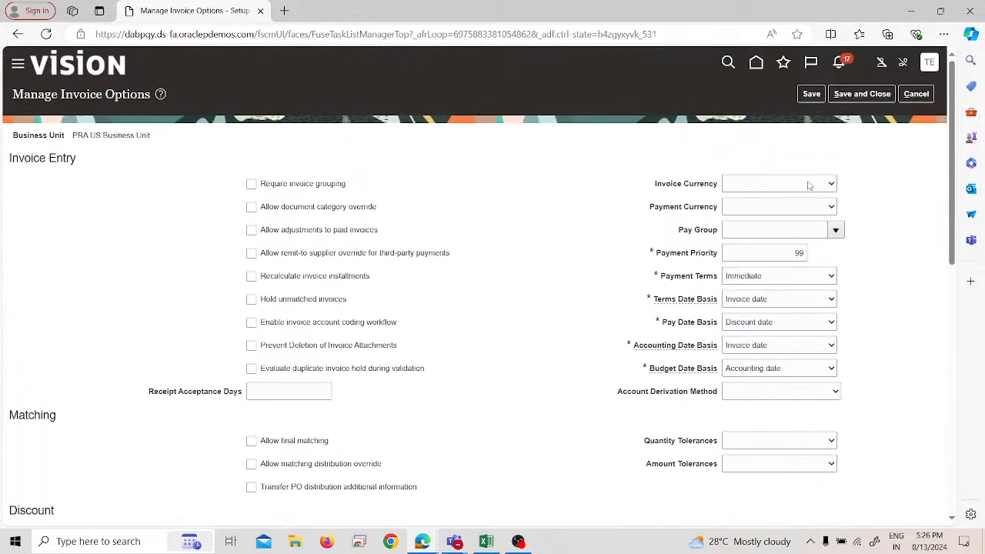
click(872, 90)
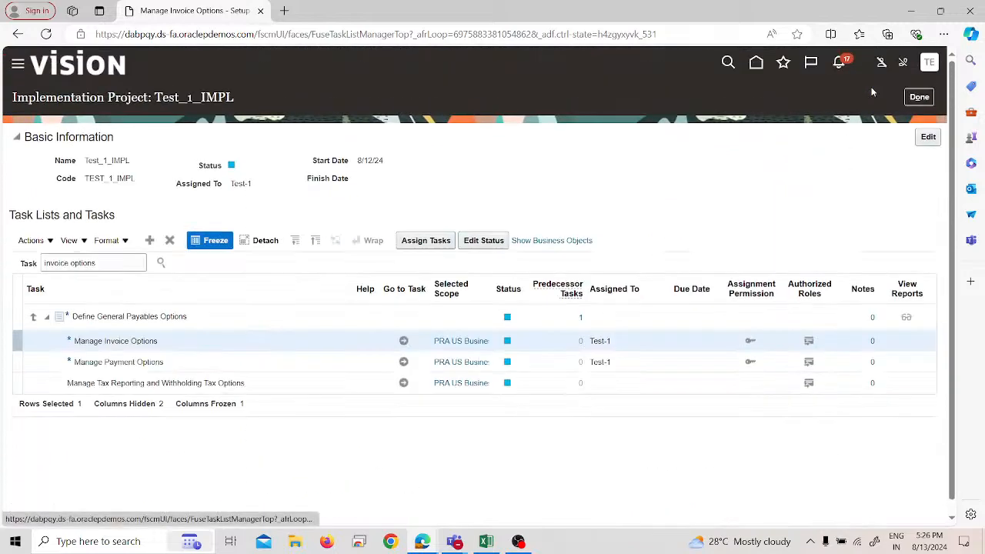
Step: Leave the implementation project, return to the Payables Invoices work area and open recent invoice INV 1
click(914, 99)
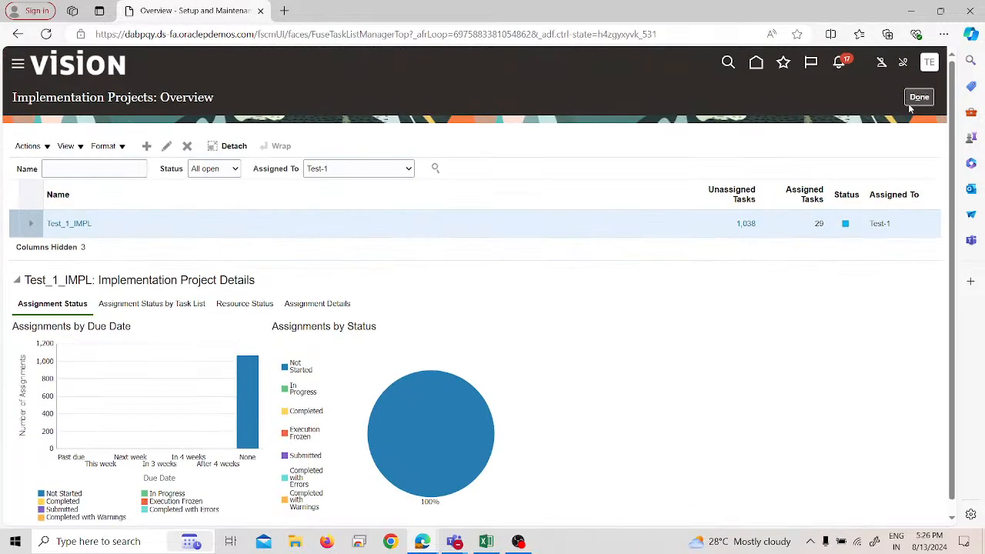
click(17, 63)
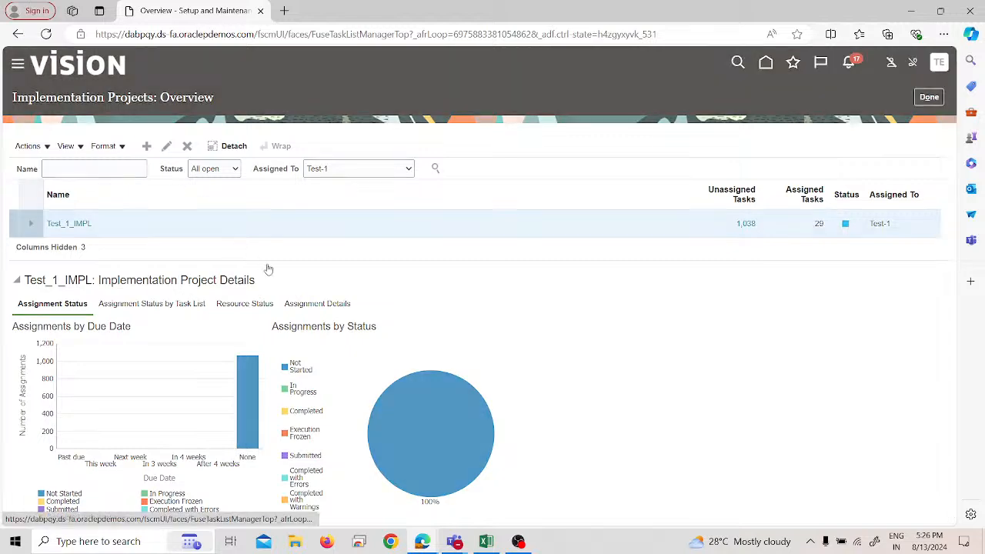
scroll(275, 304, down, 3)
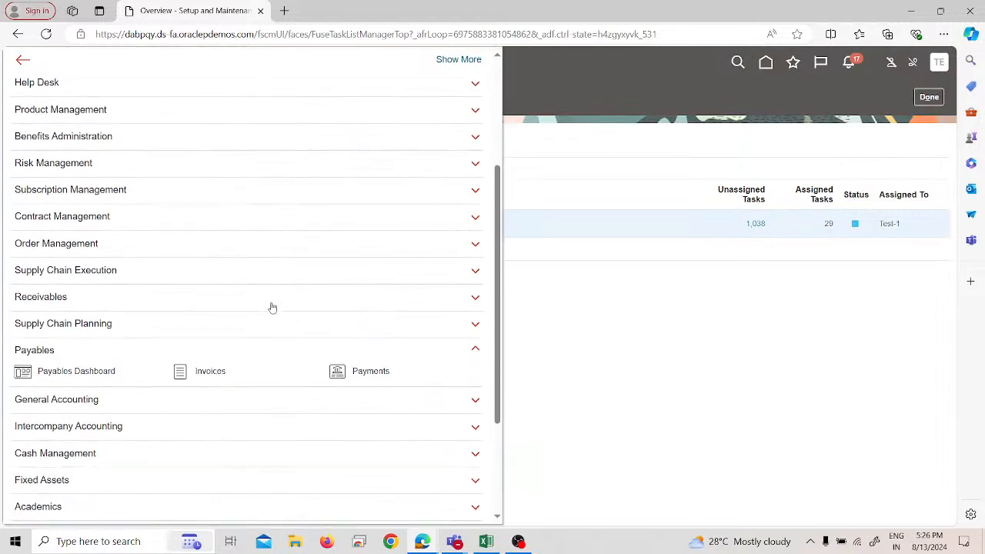
click(196, 375)
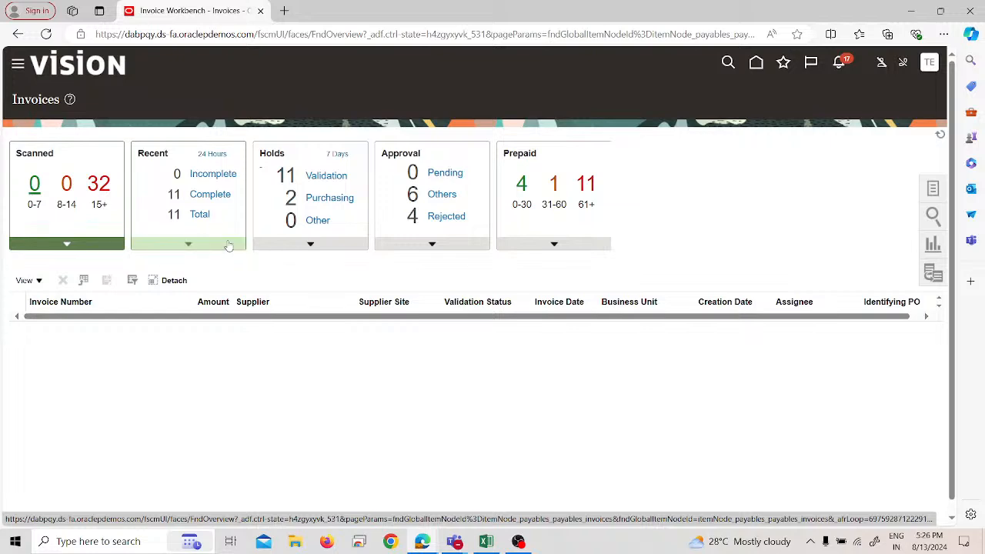
click(229, 244)
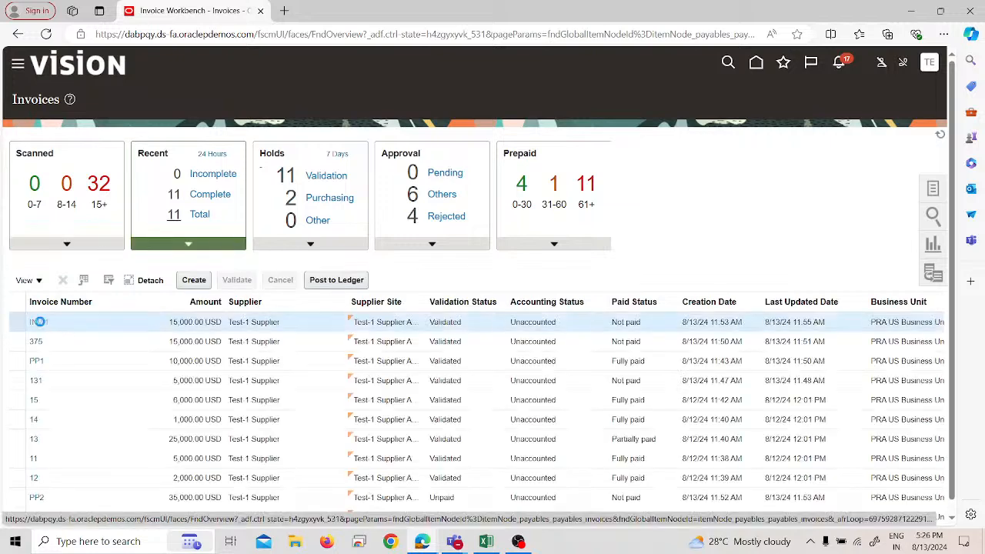
click(39, 322)
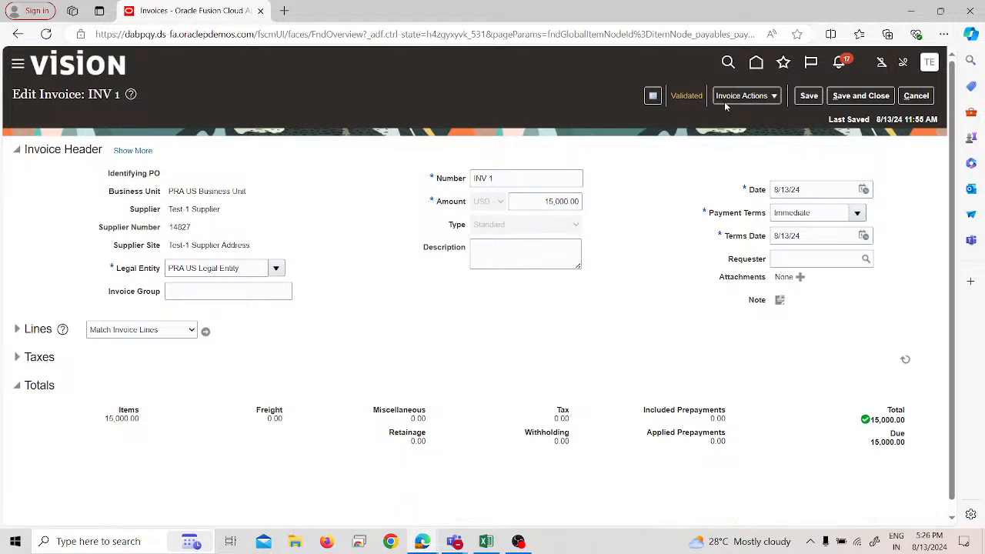
Step: Check invoice INV 1 for available prepayments to apply, then close the prepayments dialog
click(743, 95)
click(742, 172)
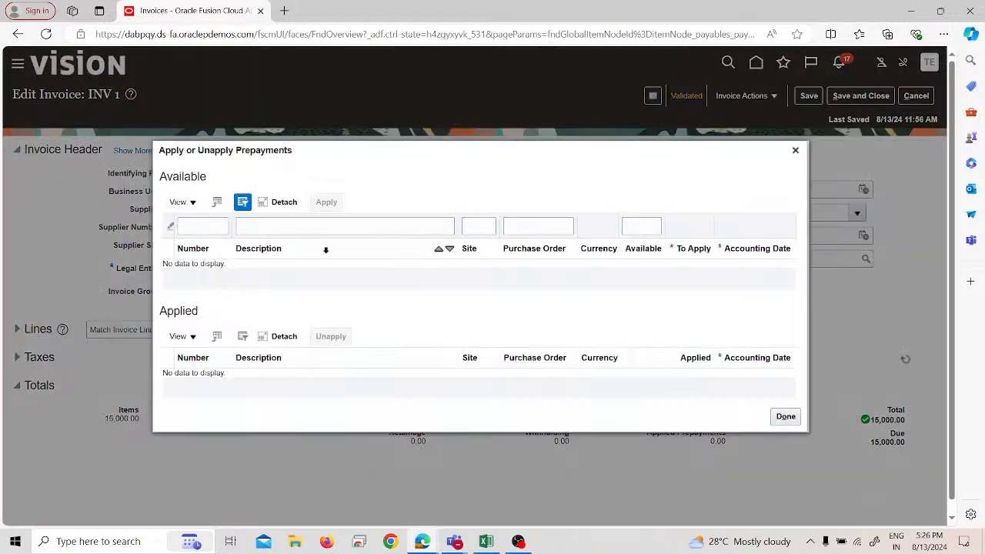
click(785, 417)
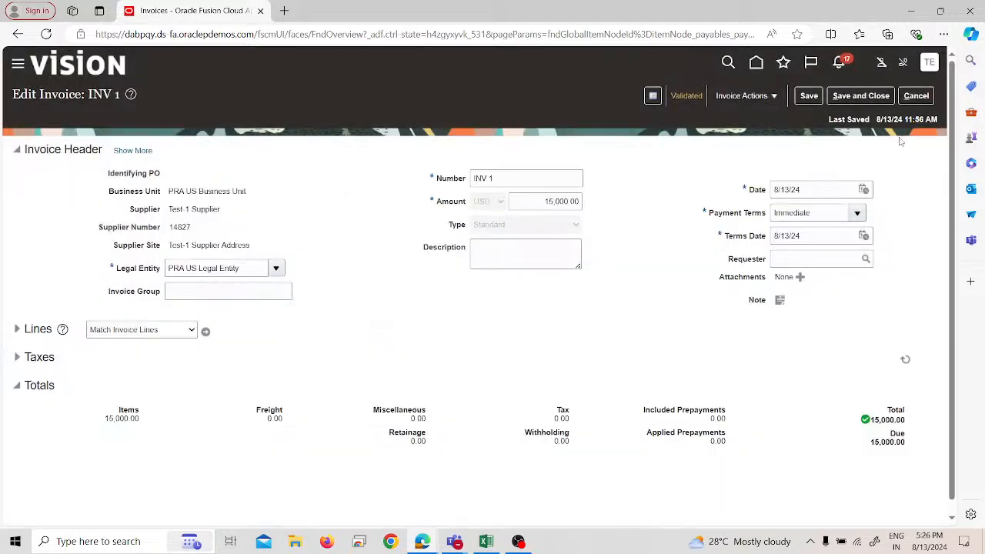
Step: Sign out of Oracle Applications Cloud and sign back in as user EAS with the saved account password
click(929, 68)
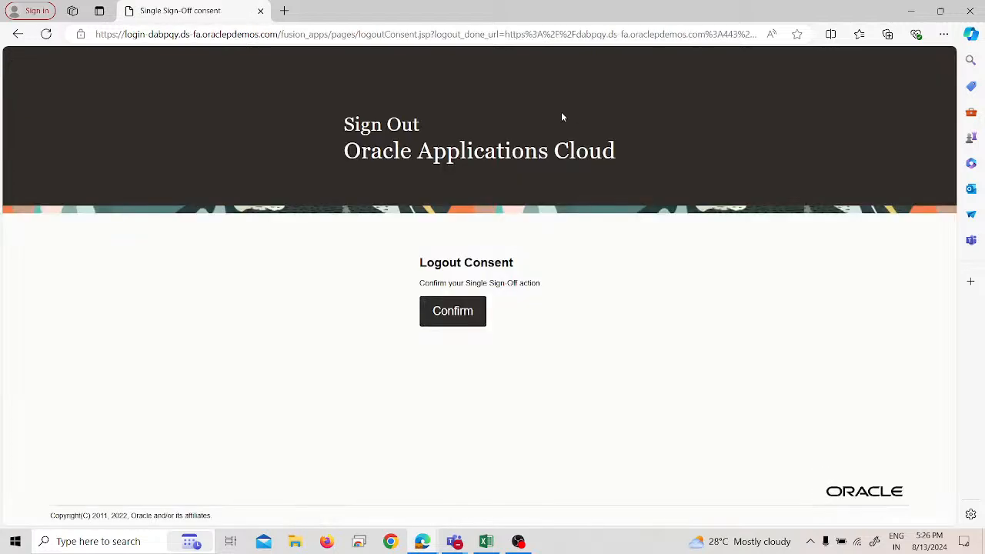
click(451, 312)
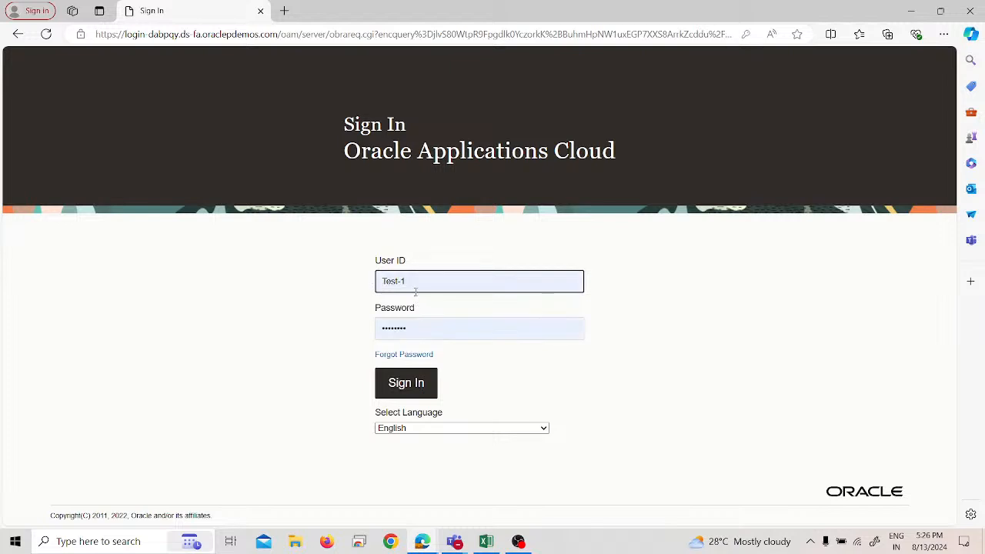
triple_click(416, 291)
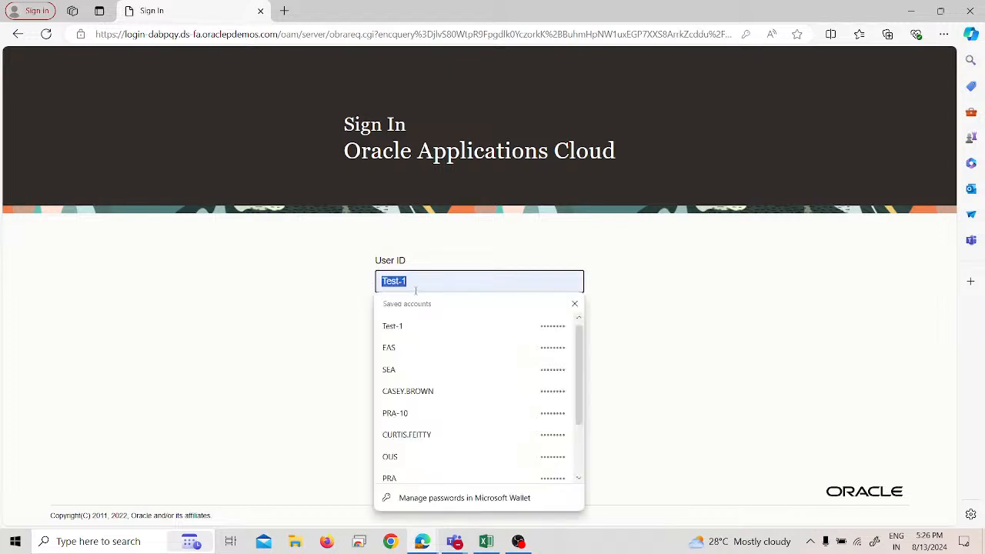
text(eas)
click(411, 326)
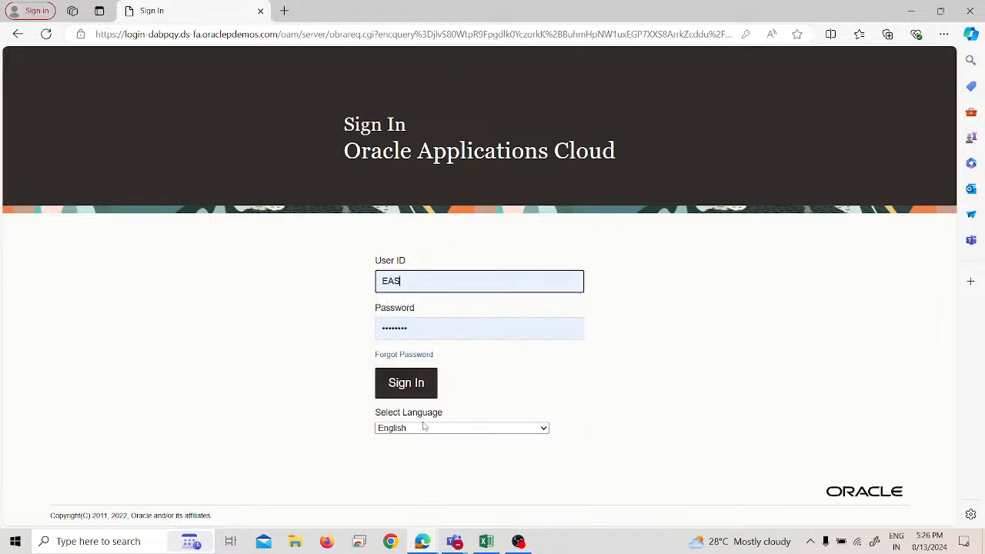
click(423, 384)
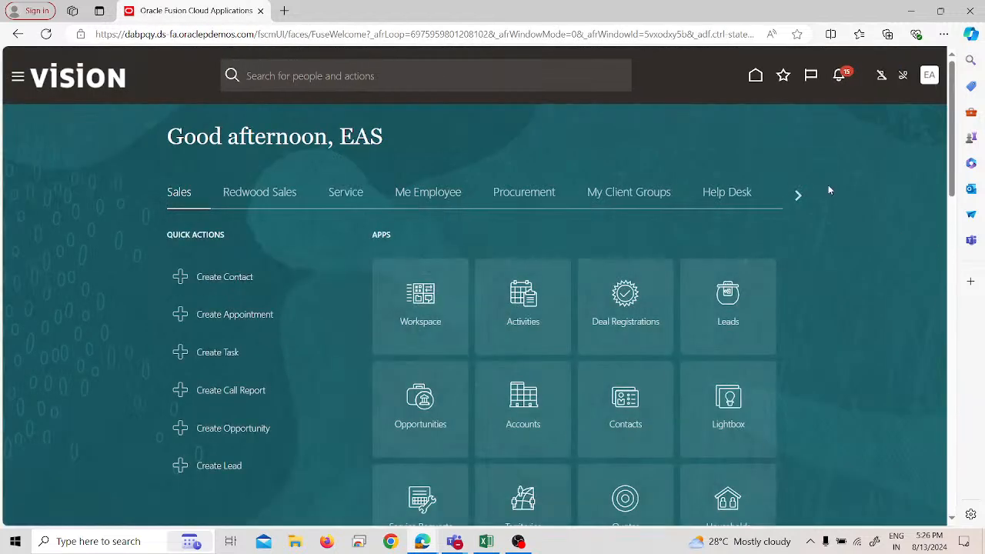
Step: Find Payables among the application areas and open its Invoices work area
click(799, 195)
click(801, 195)
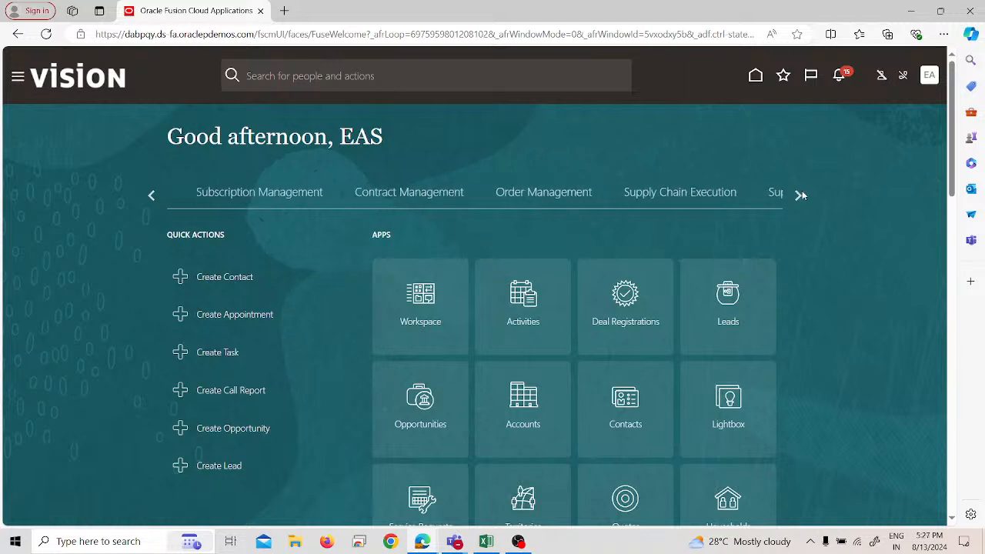
click(800, 195)
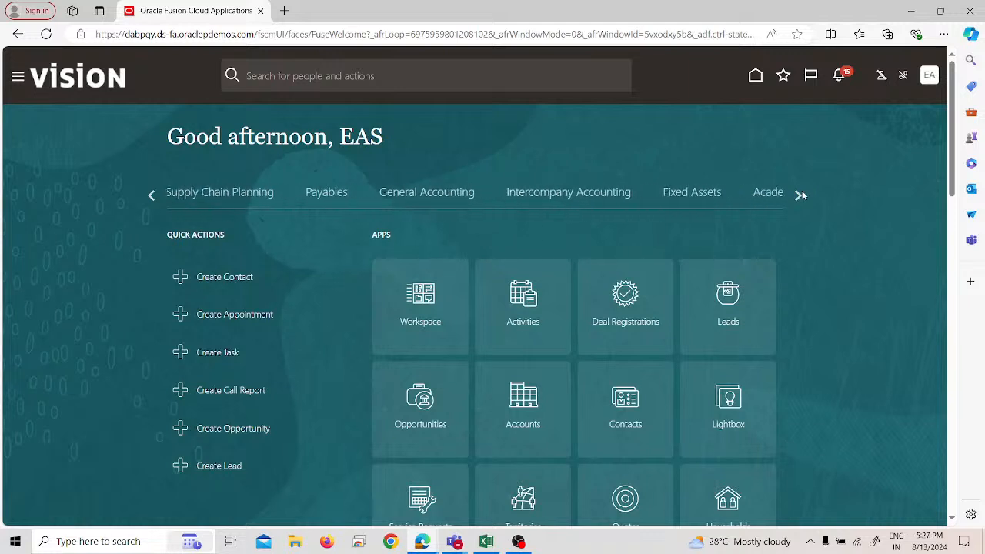
click(801, 195)
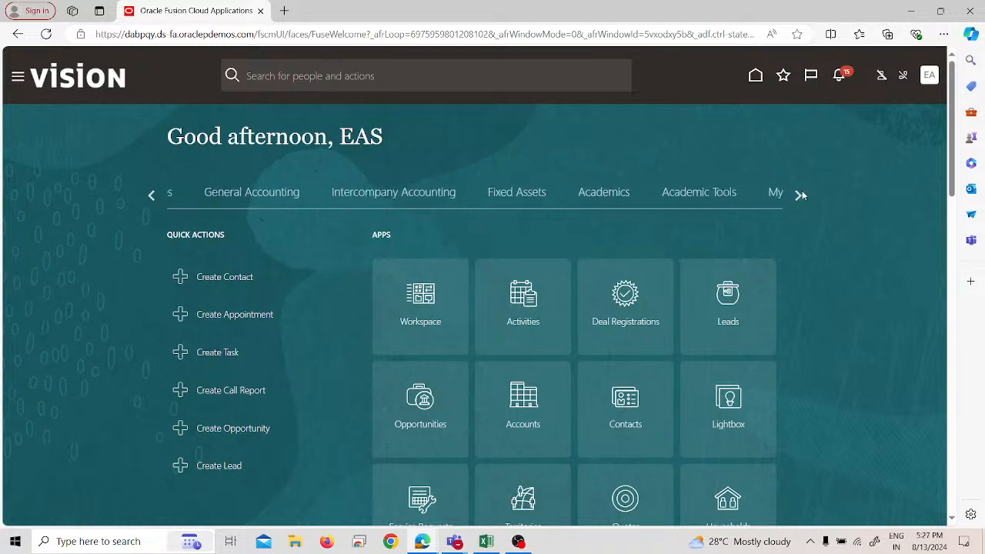
click(17, 79)
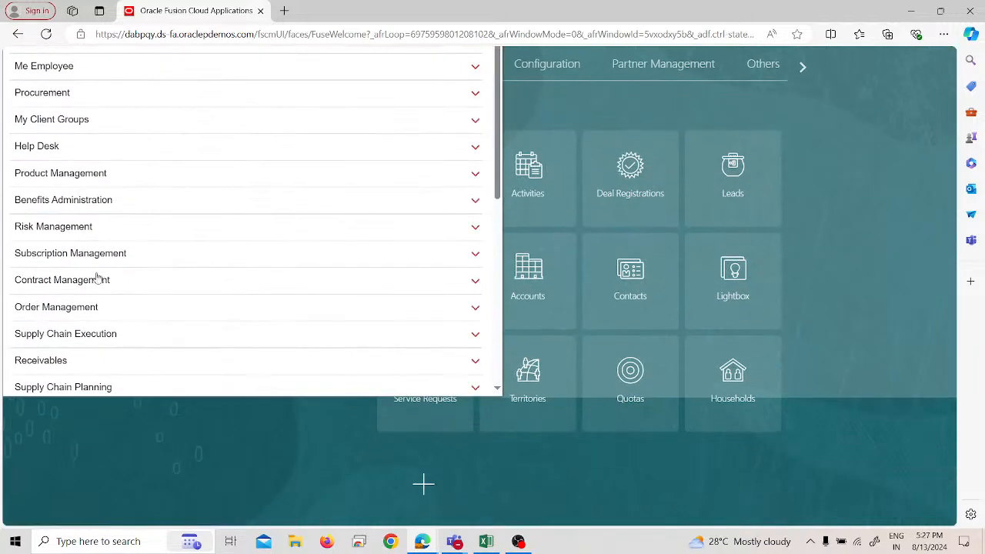
scroll(98, 279, down, 5)
click(75, 161)
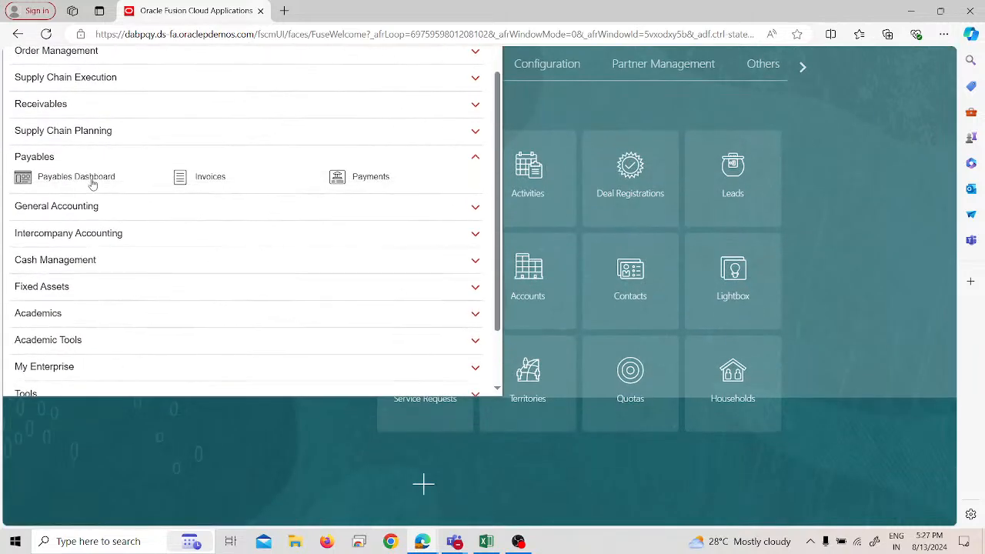
click(210, 181)
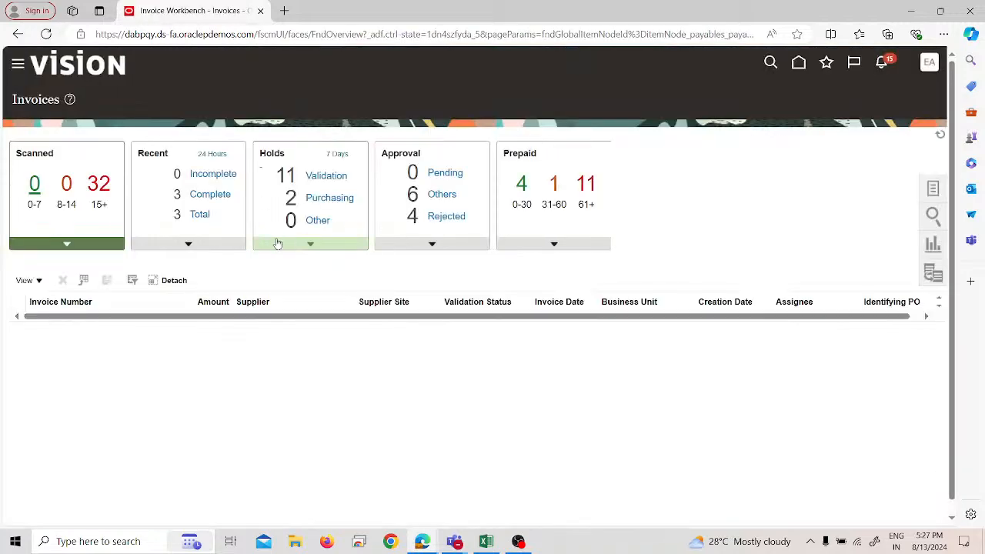
Step: Open recent prepayment invoice 3698 to review its header and totals, then return to the invoice list without saving
click(223, 235)
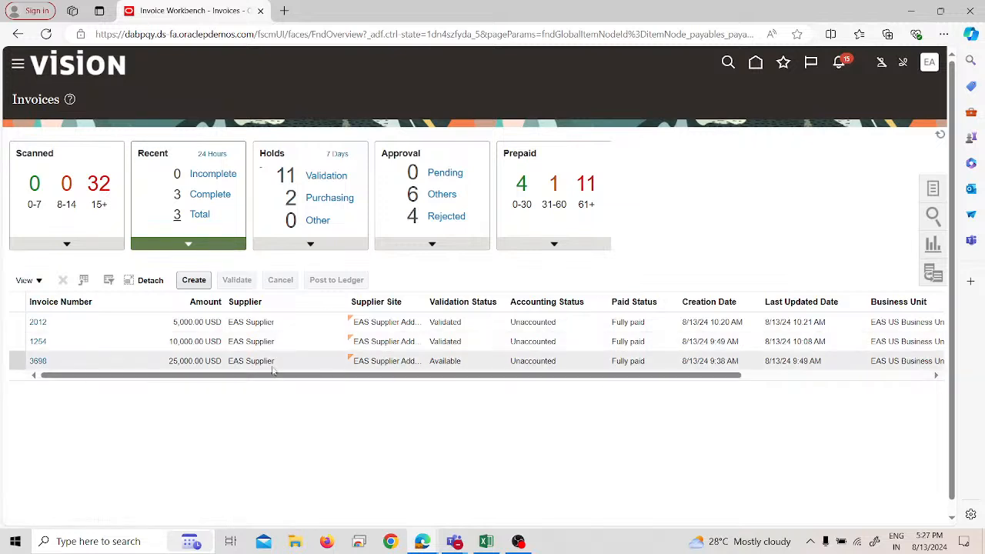
drag(270, 376, 139, 377)
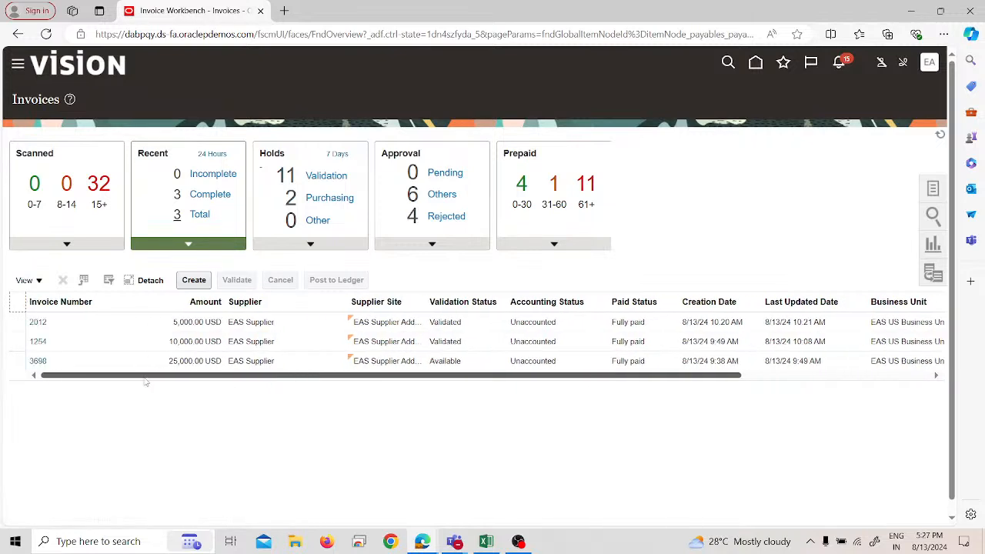
click(35, 359)
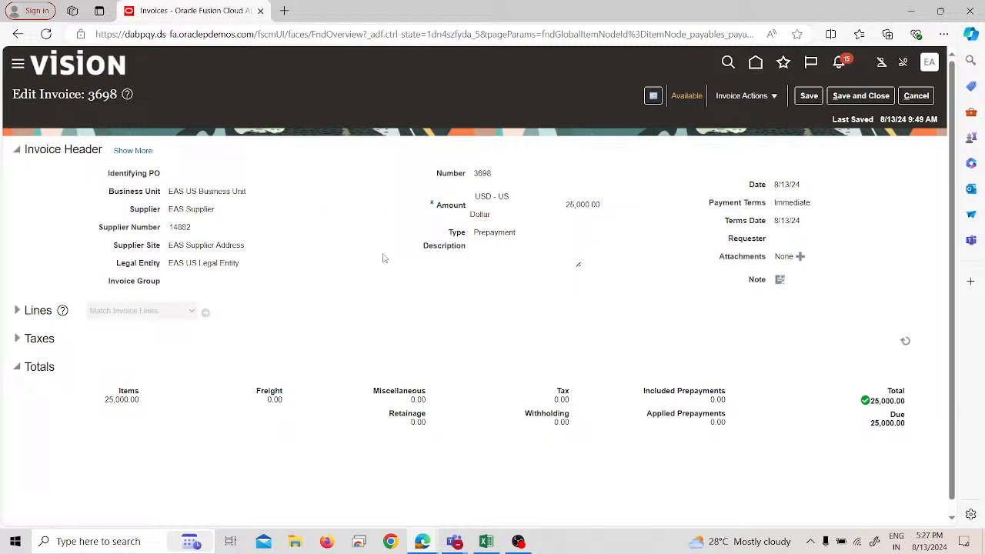
scroll(648, 225, down, 1)
scroll(670, 216, up, 1)
click(930, 96)
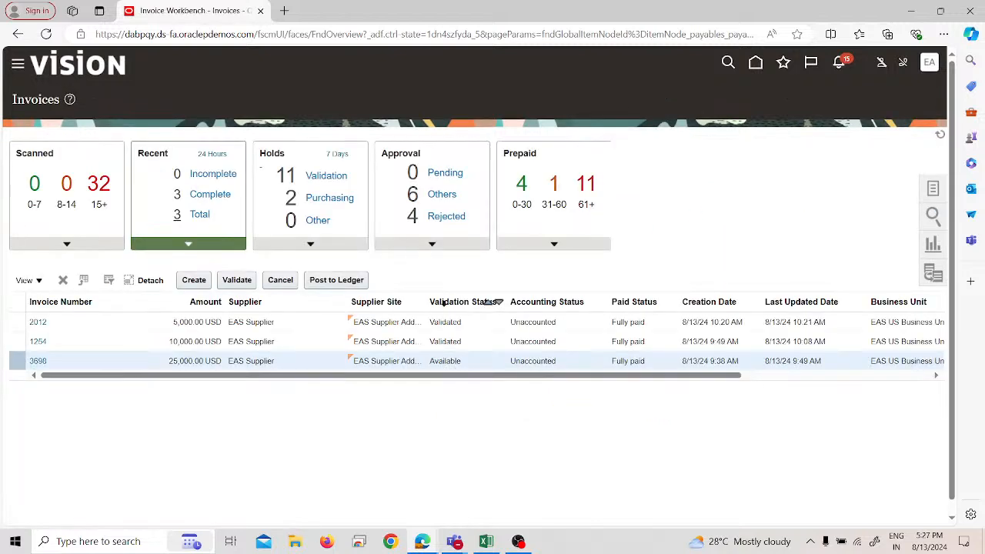
Step: Start a new invoice for EAS US Business Unit with EAS Supplier as the supplier
click(196, 281)
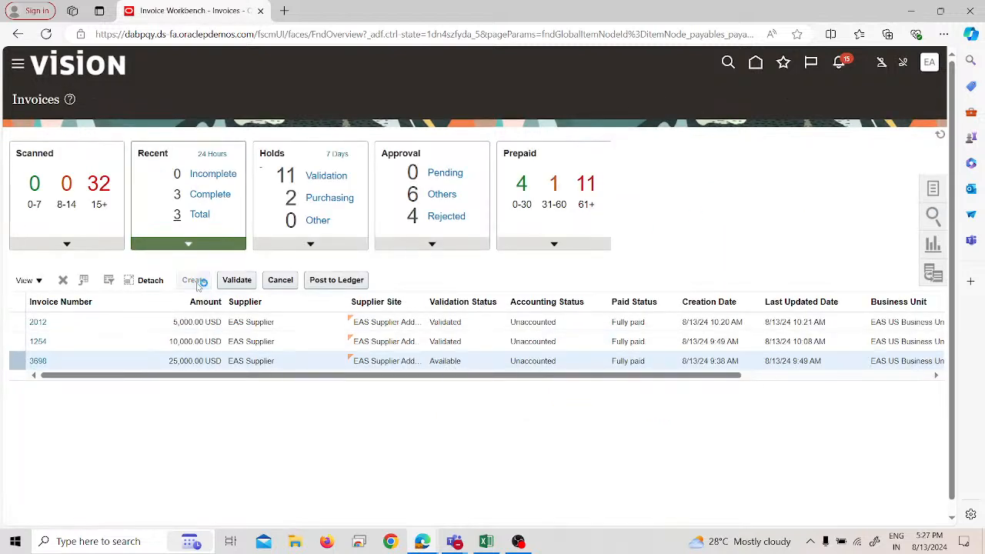
click(229, 202)
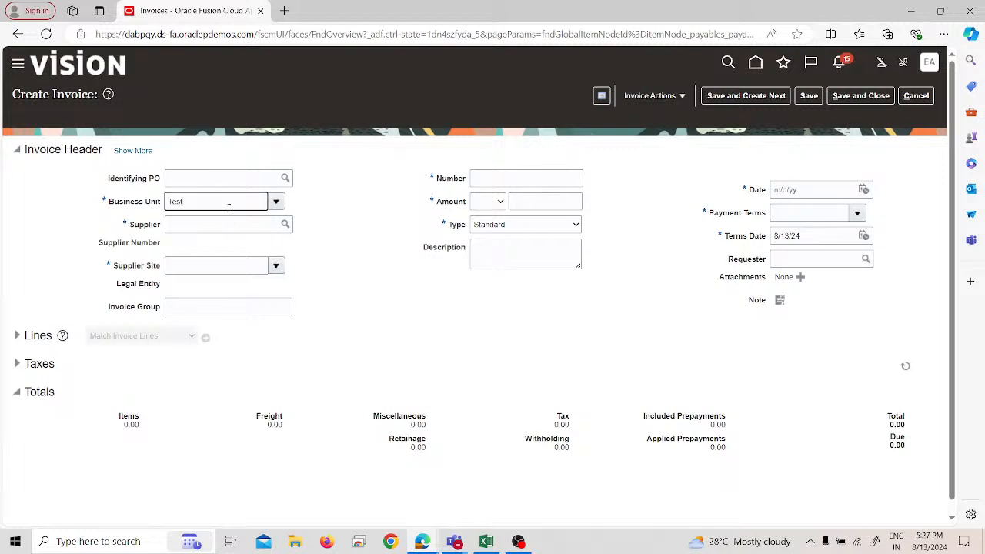
key(BackSpace)
key(BackSpace)
key(BackSpace)
key(BackSpace)
text(eas)
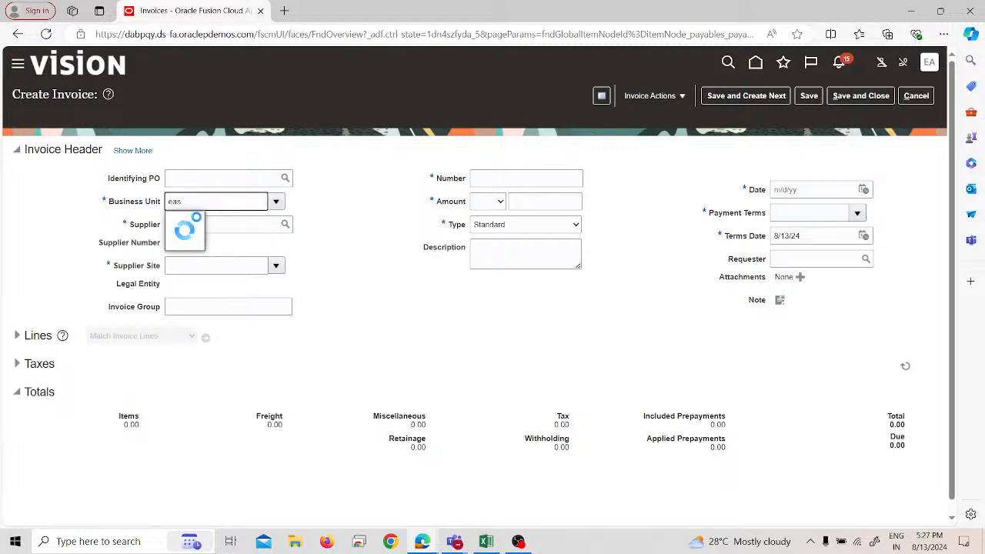
click(198, 222)
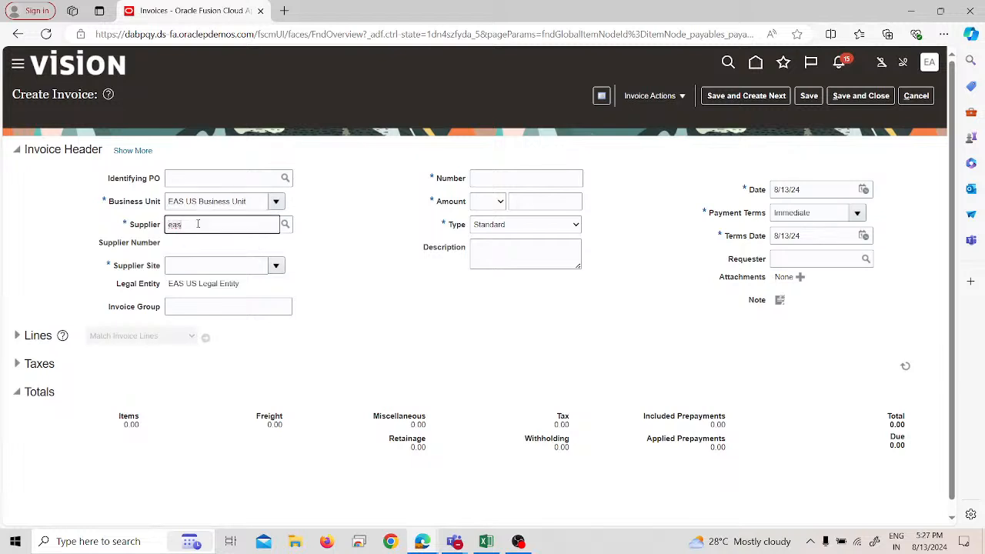
click(206, 231)
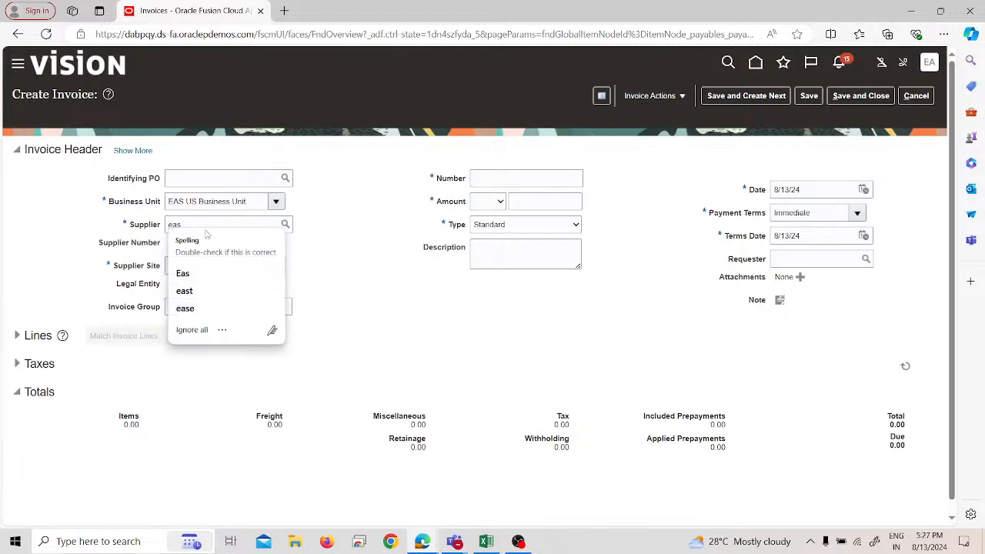
click(183, 273)
text(F)
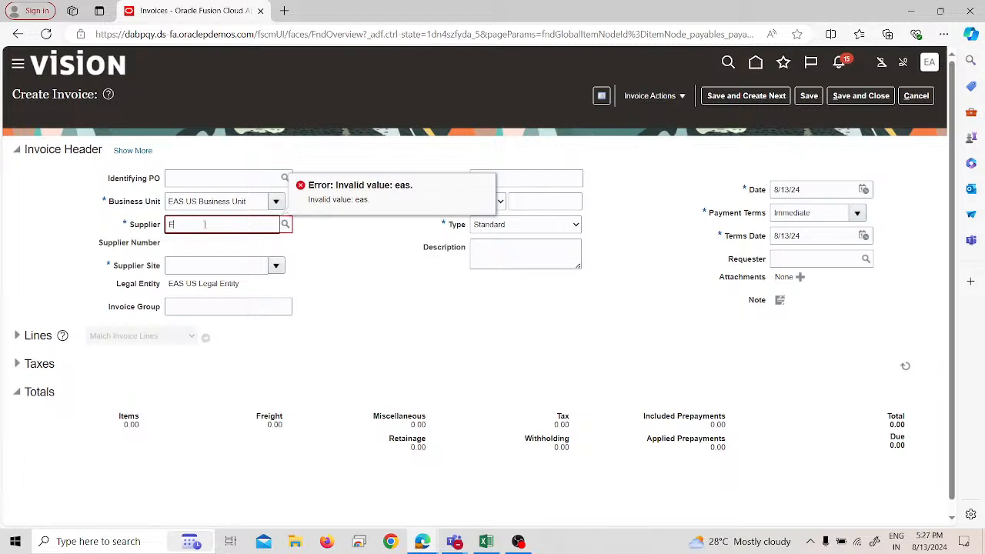
click(204, 244)
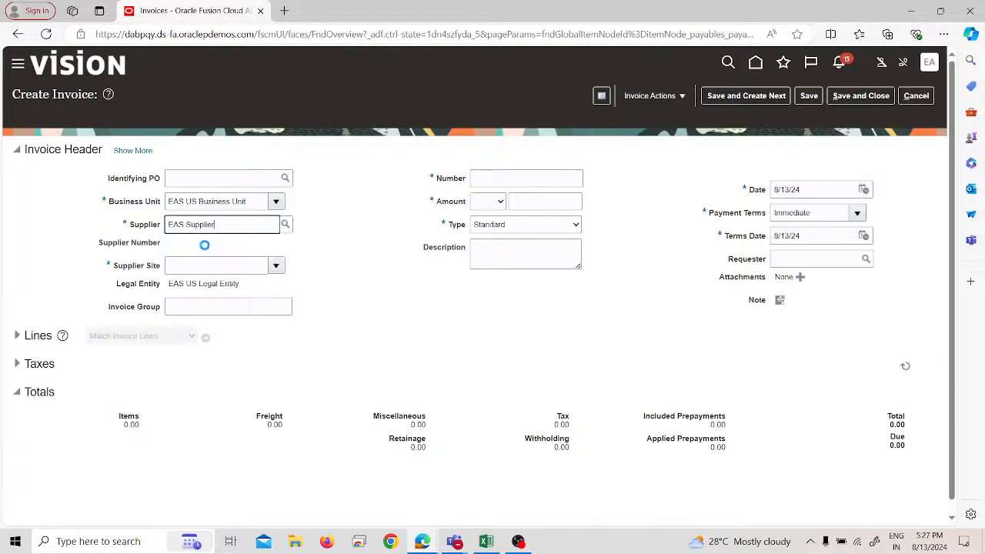
Step: Set the invoice number to 123456, the amount to 35,000 USD and the type to Prepayment
click(538, 177)
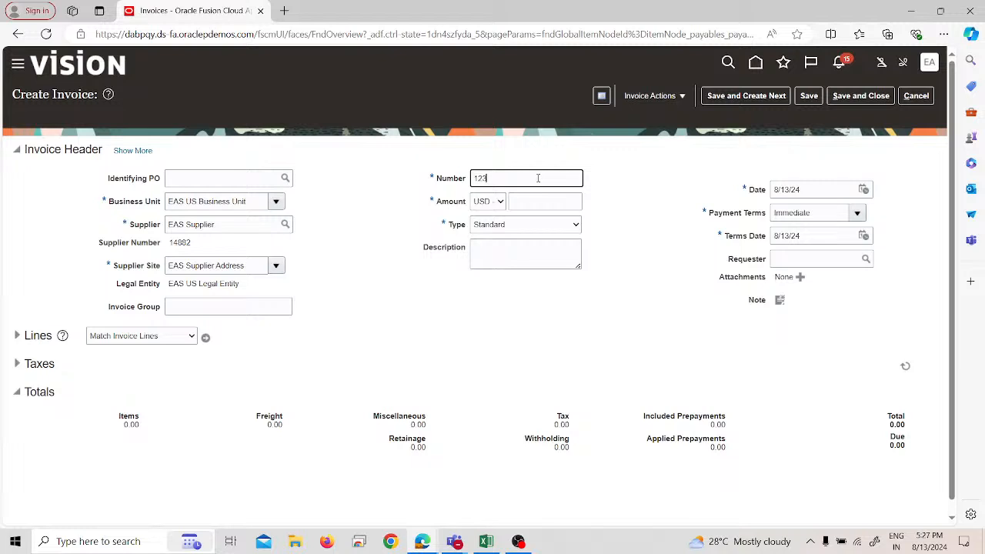
click(546, 201)
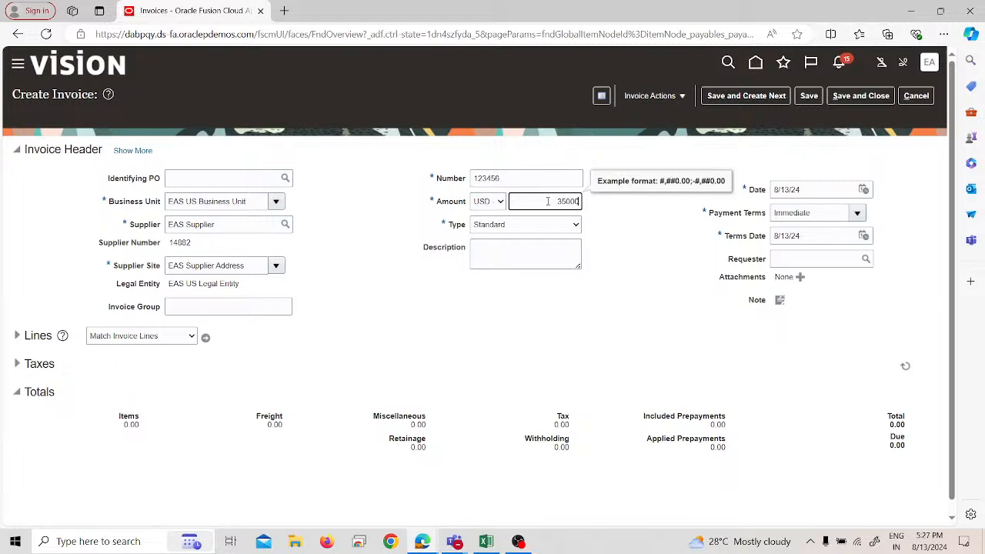
text(35000)
click(555, 224)
click(512, 251)
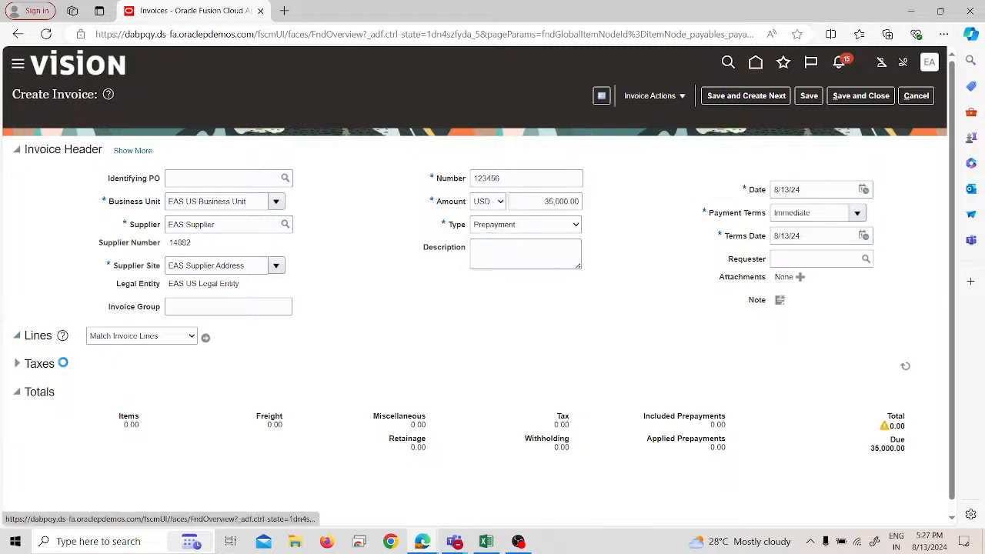
Step: Enter 35,000 as the amount of invoice line 1, then review the prepayment application settings in the extended header
click(17, 335)
click(191, 456)
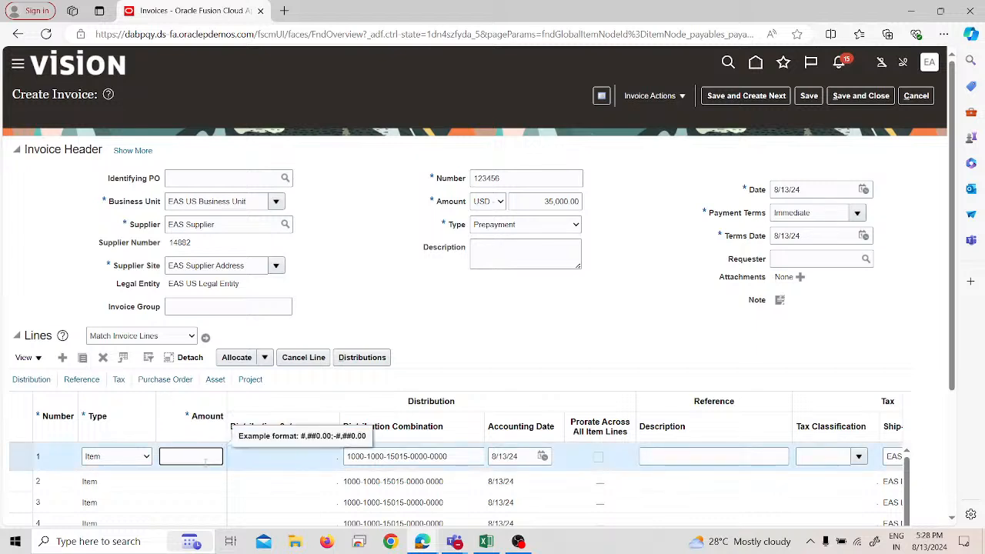
text(35000)
click(523, 335)
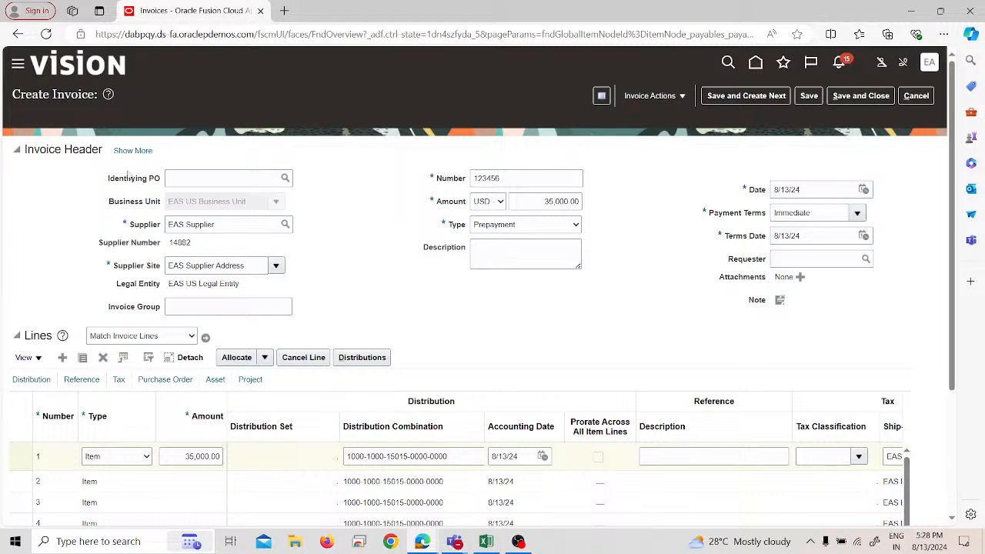
click(132, 150)
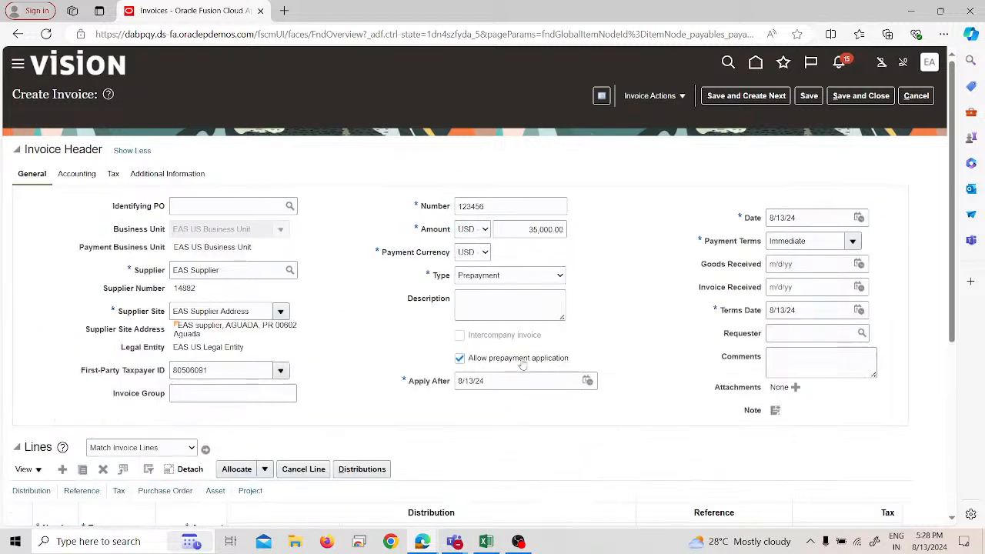
click(129, 150)
Step: Validate prepayment invoice 123456 and save it
click(653, 95)
click(671, 154)
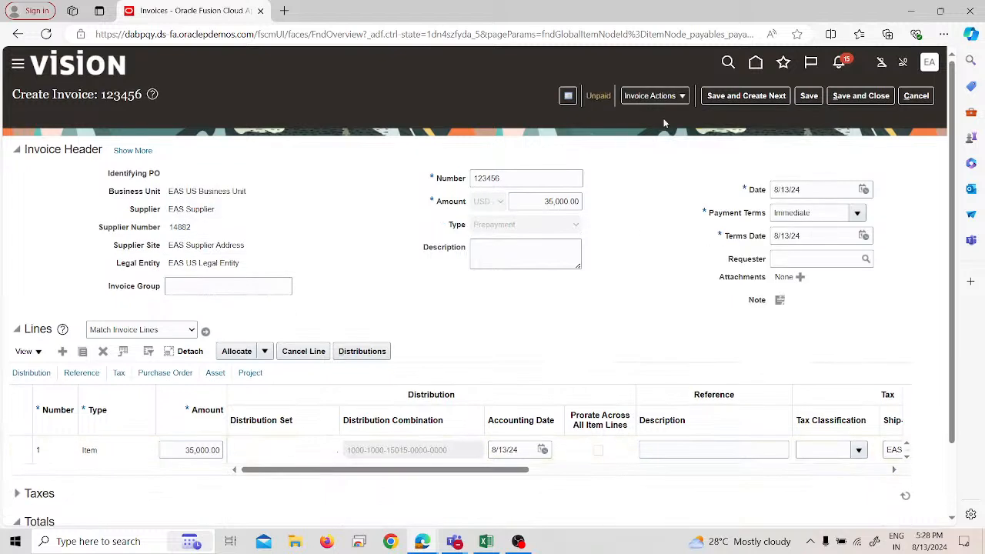
click(808, 95)
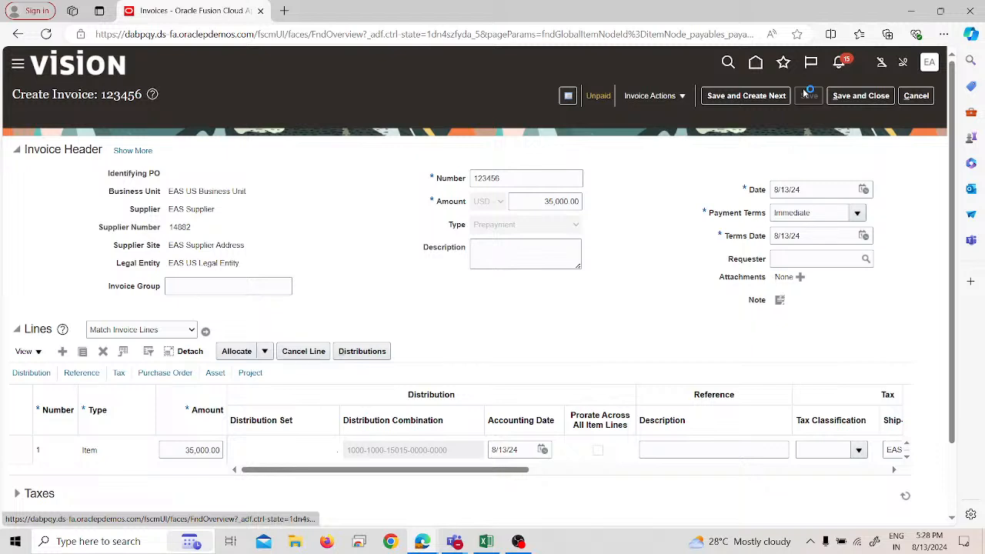
Step: Move on to creating the next invoice, using EAS US Business Unit and EAS Supplier
click(726, 98)
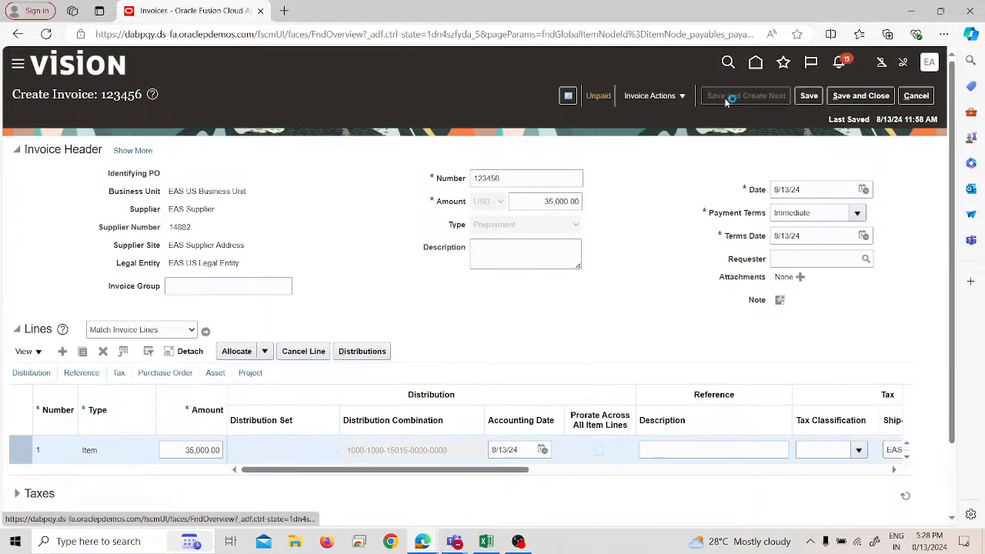
click(209, 203)
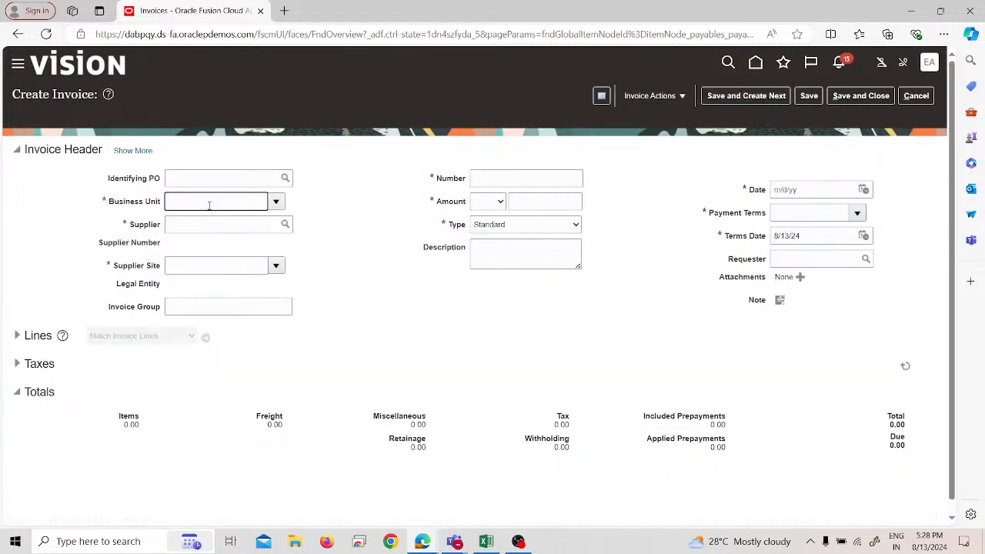
text(eas)
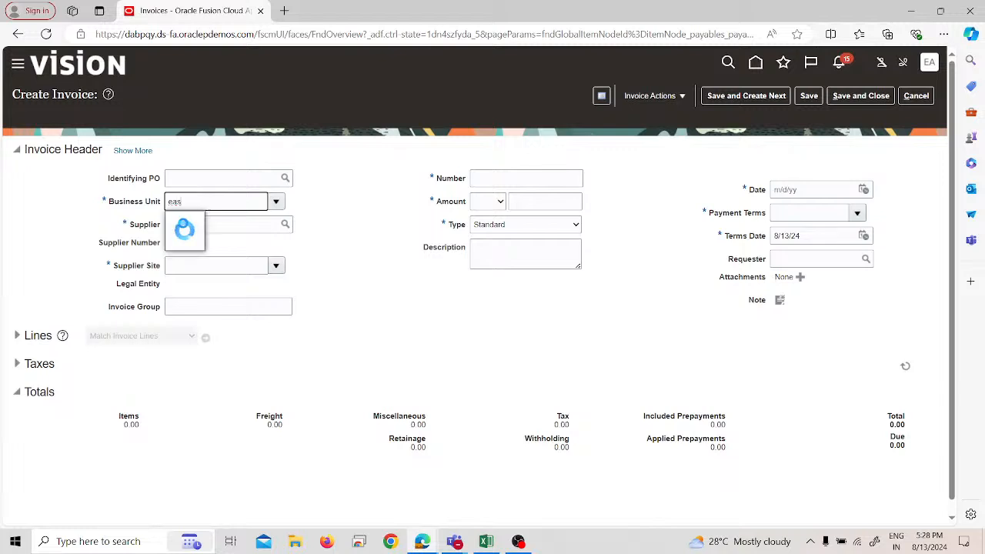
click(184, 224)
click(184, 223)
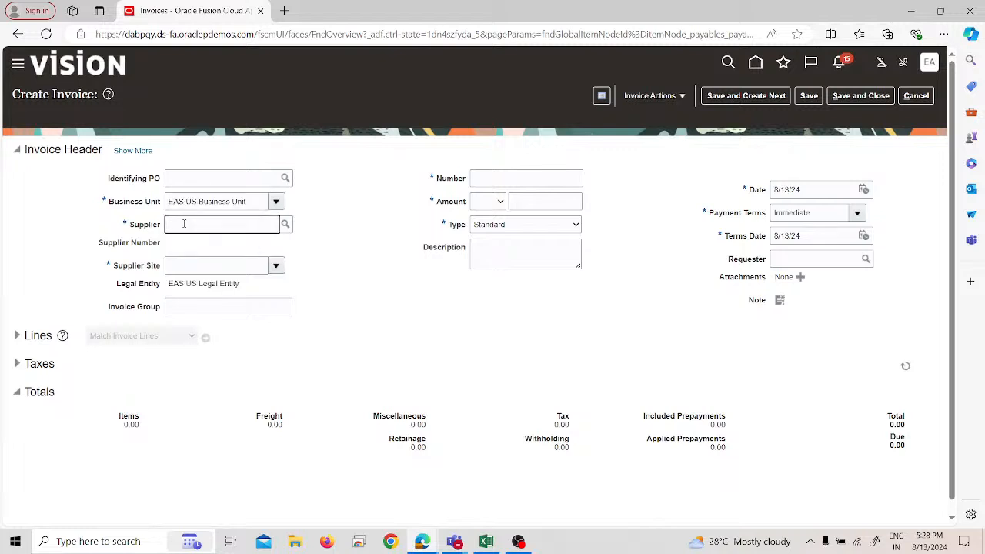
text(Eas)
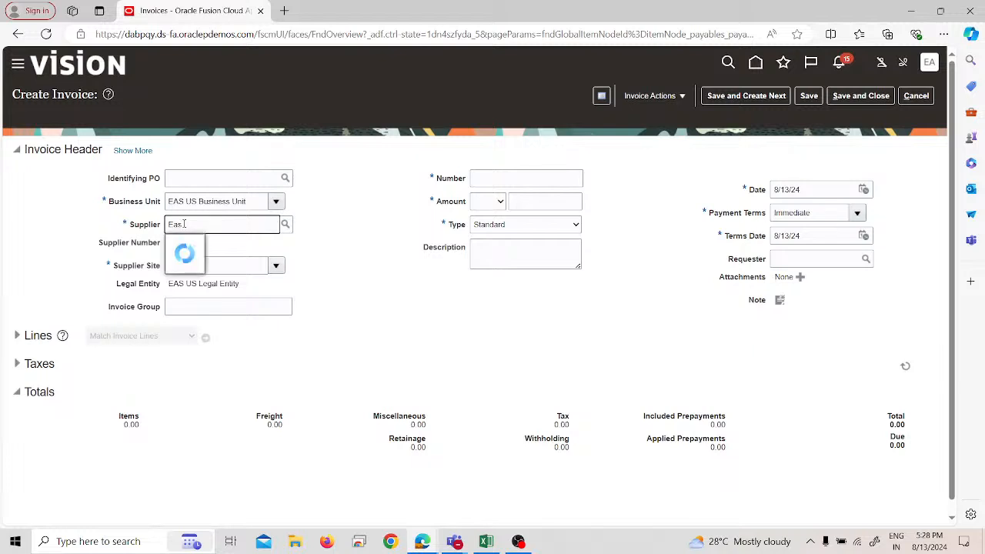
click(194, 244)
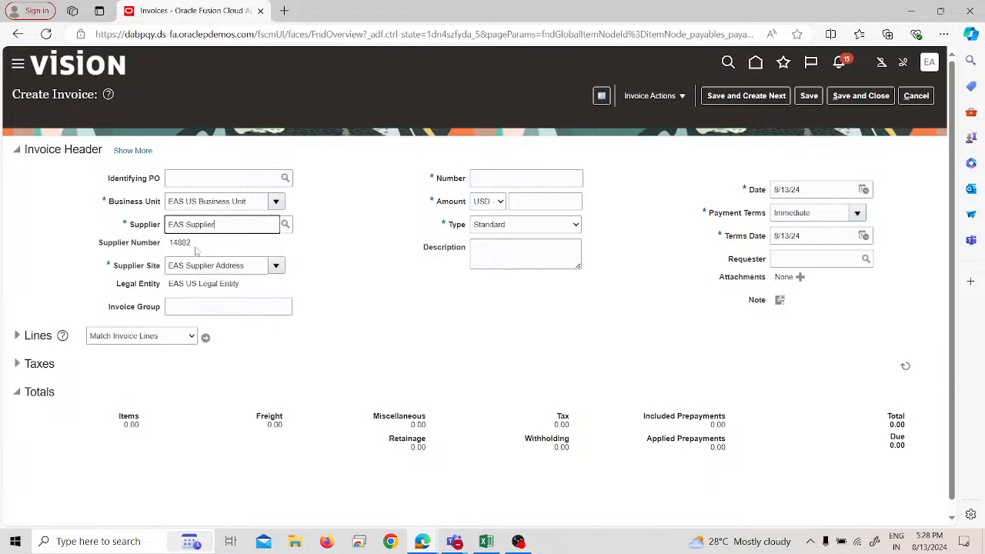
Step: Set the standard invoice's number to 987456 and its amount to 20,000 USD
click(501, 176)
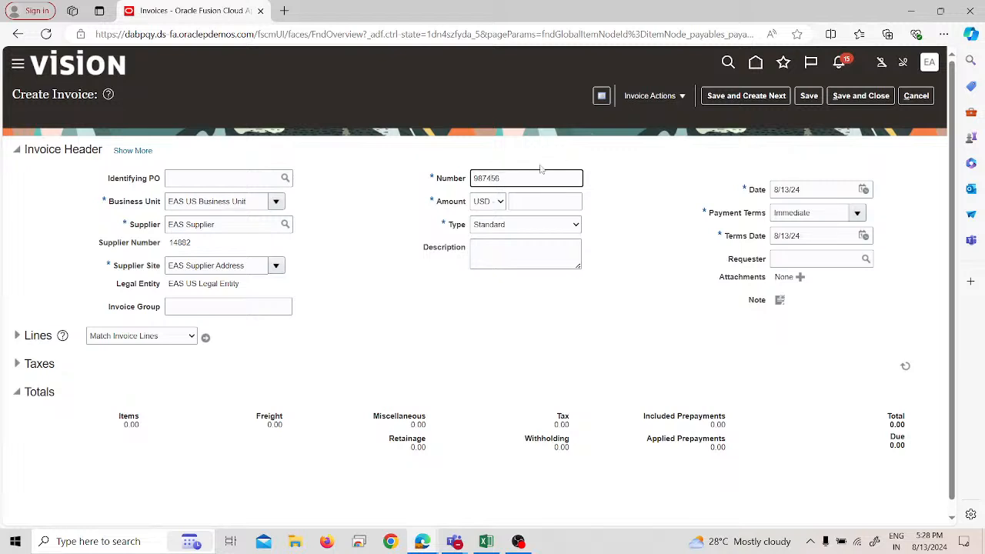
click(532, 202)
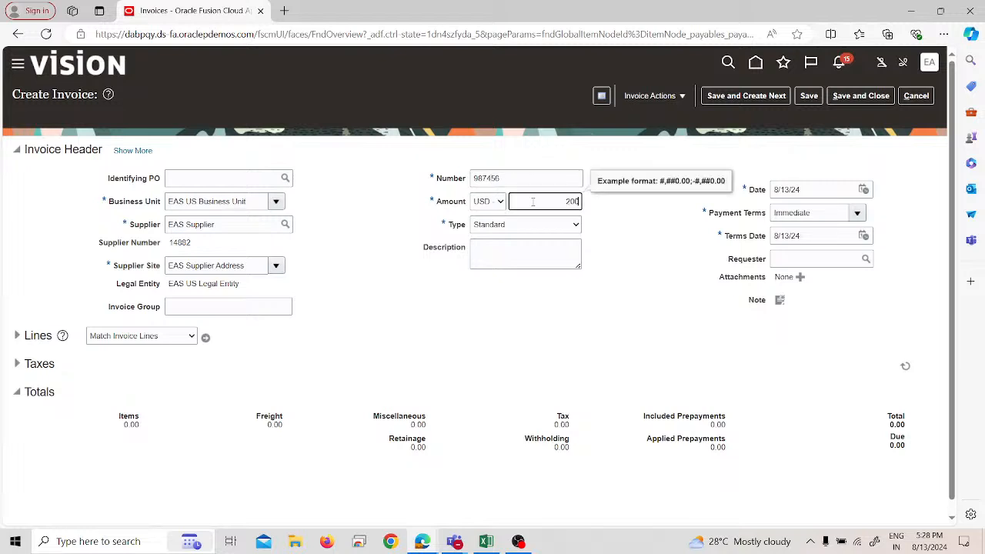
click(462, 317)
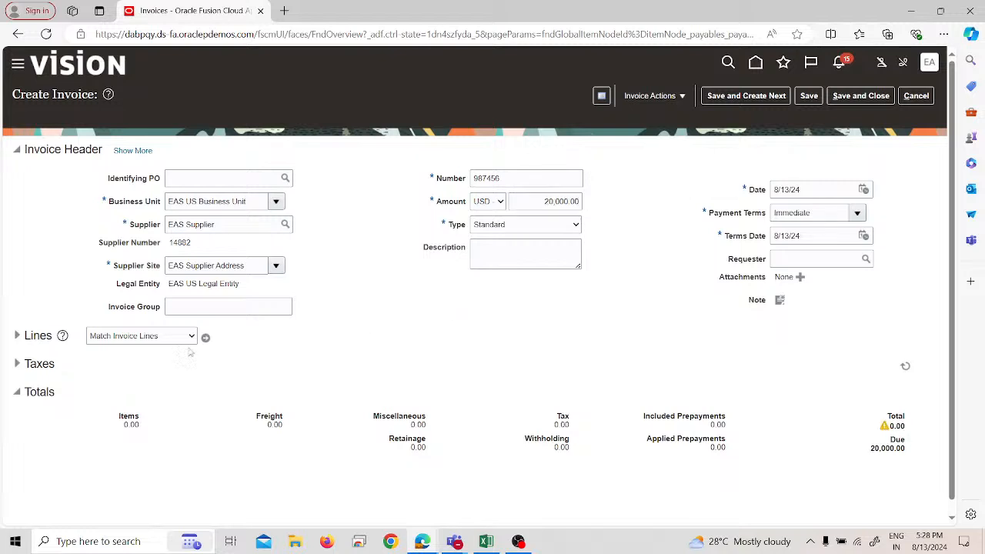
Step: Expand the lines of invoice 987456 and enter 20,000 as the amount of line 1
click(17, 336)
click(207, 420)
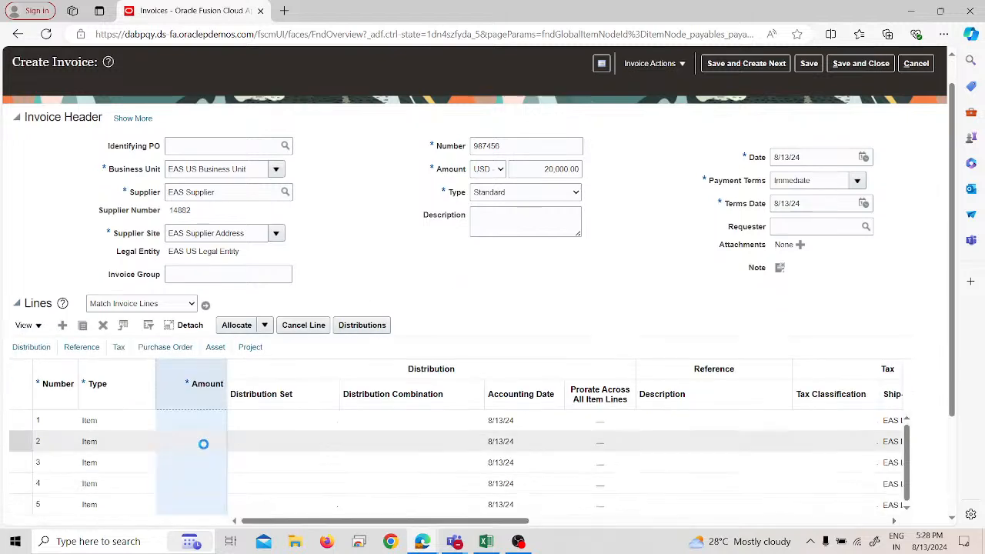
click(203, 459)
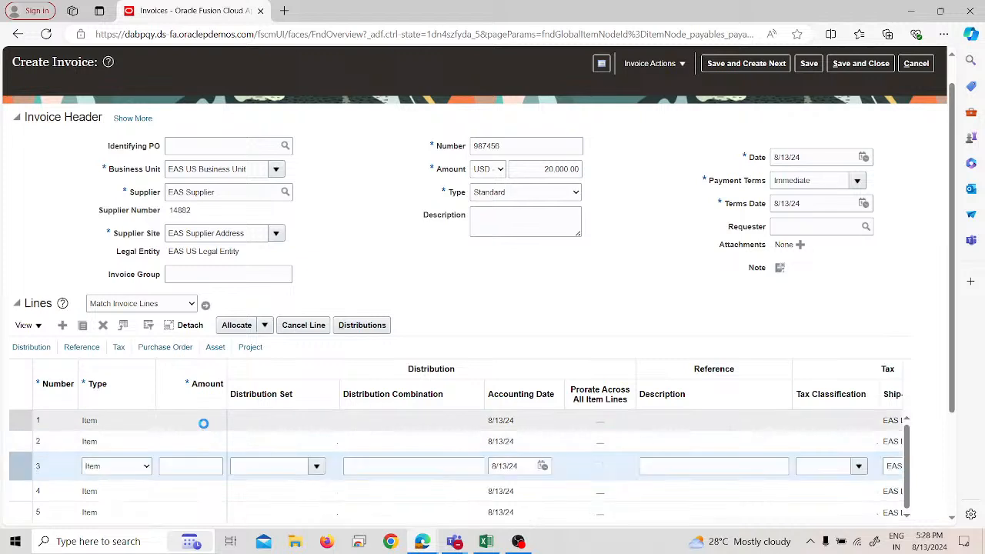
click(199, 422)
text(2)
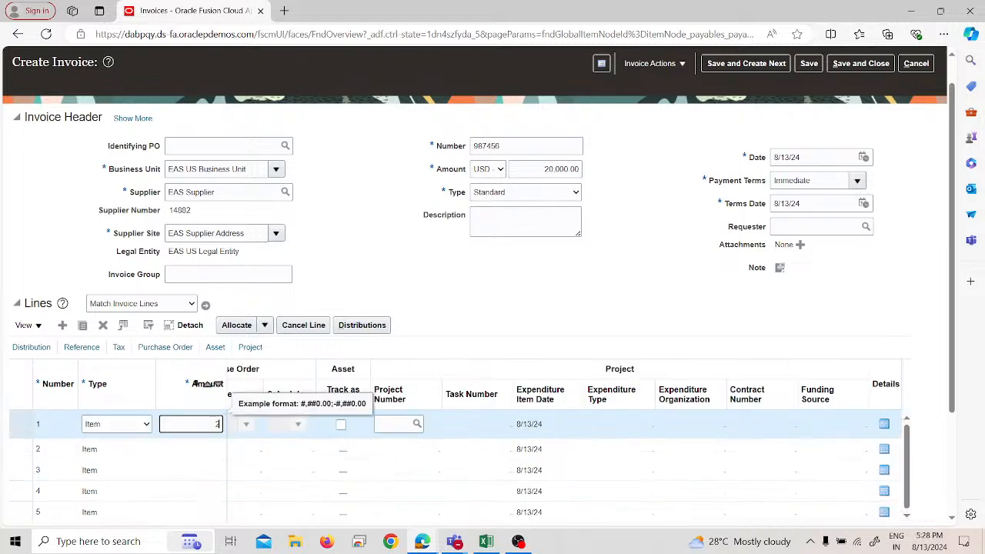
text(0,000)
key(Tab)
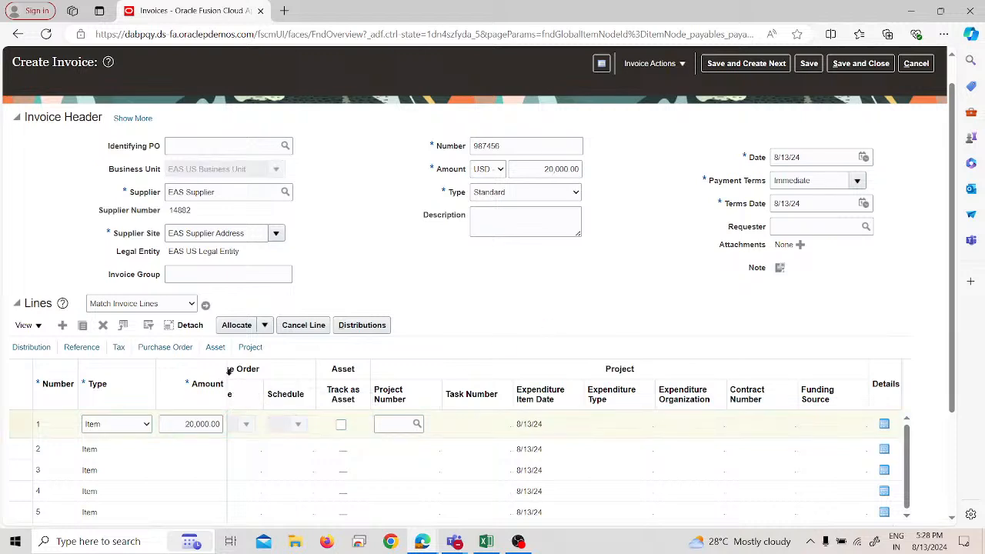
Step: Adjust the invoice lines table's column widths by widening Schedule and narrowing Amount
drag(315, 365, 361, 365)
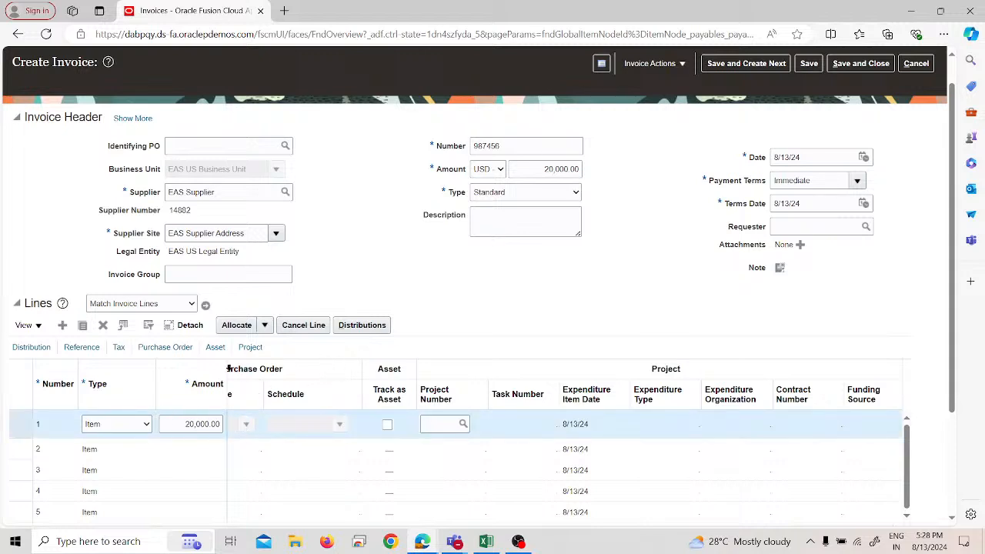
drag(227, 369, 186, 362)
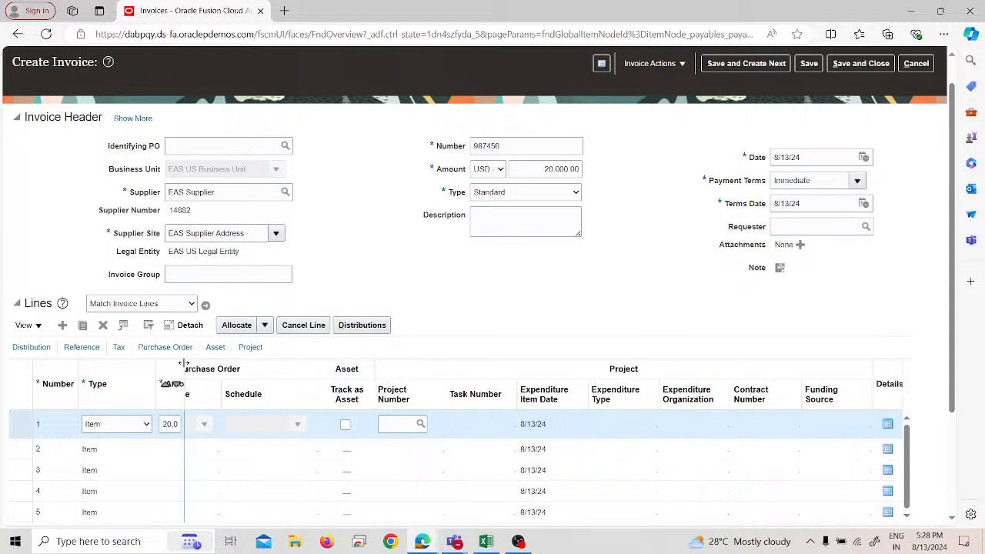
click(280, 377)
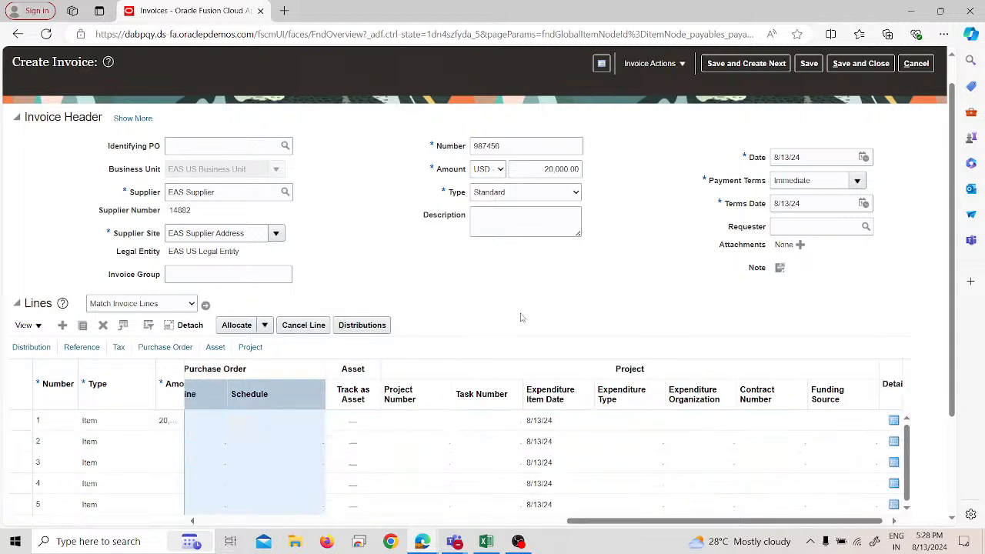
Step: Try reordering the invoice lines table's columns, and cancel the creation of unsaved invoice 987456
drag(262, 367, 306, 368)
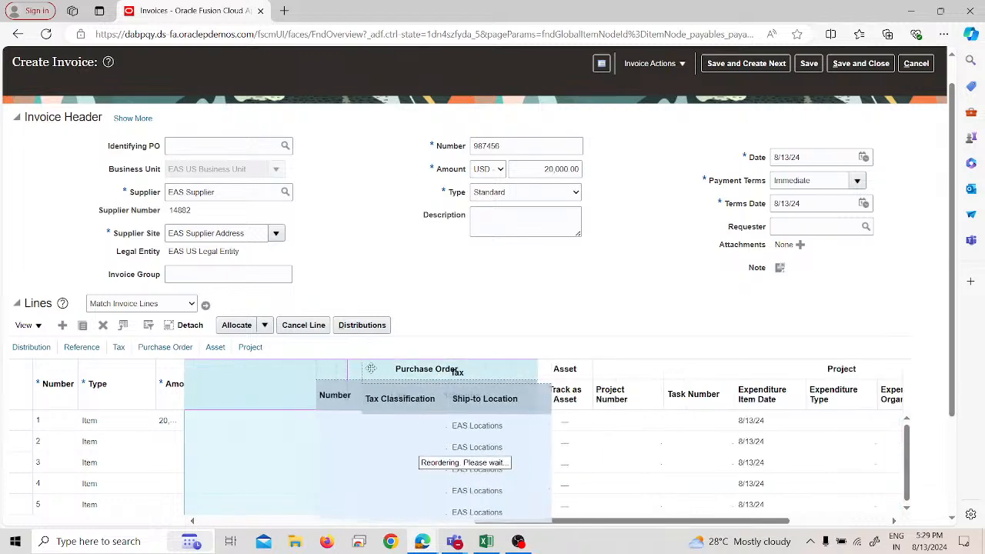
drag(267, 375, 348, 371)
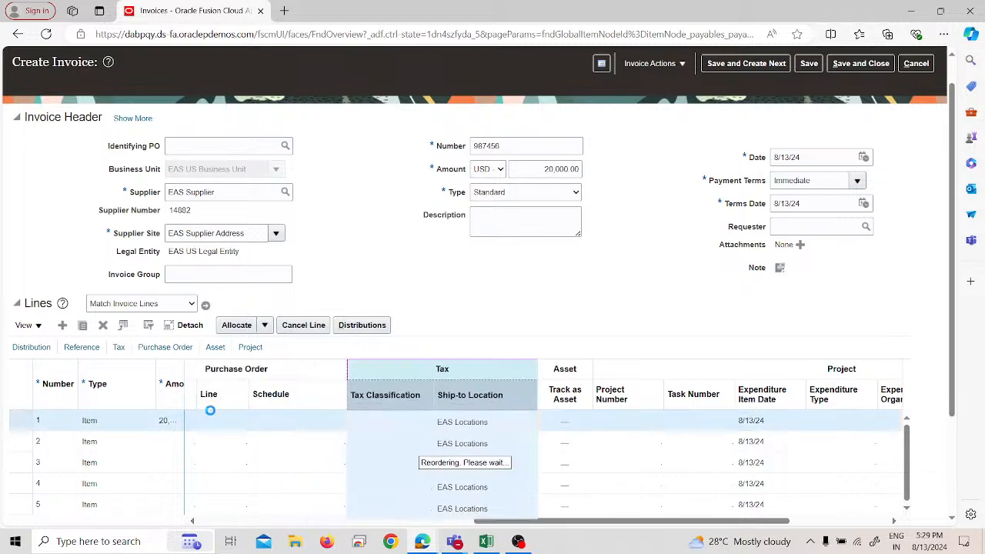
click(922, 69)
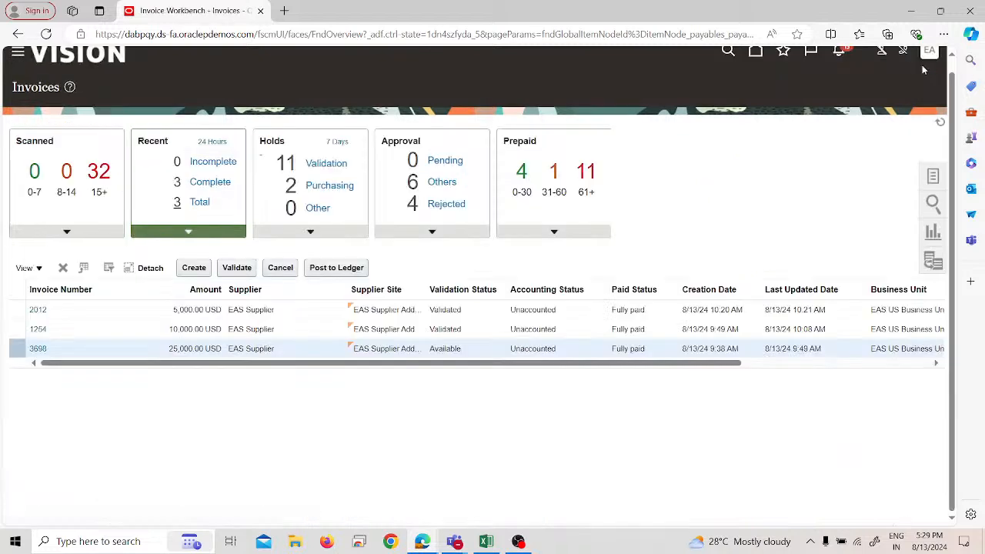
Step: Start a new invoice for EAS US Business Unit with EAS Supplier as the supplier
click(202, 268)
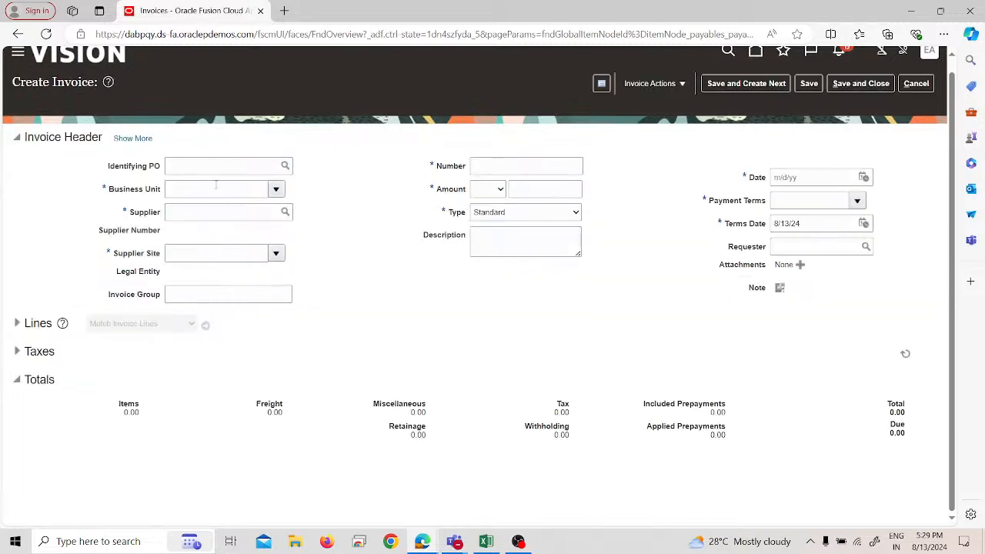
click(214, 189)
text(eas)
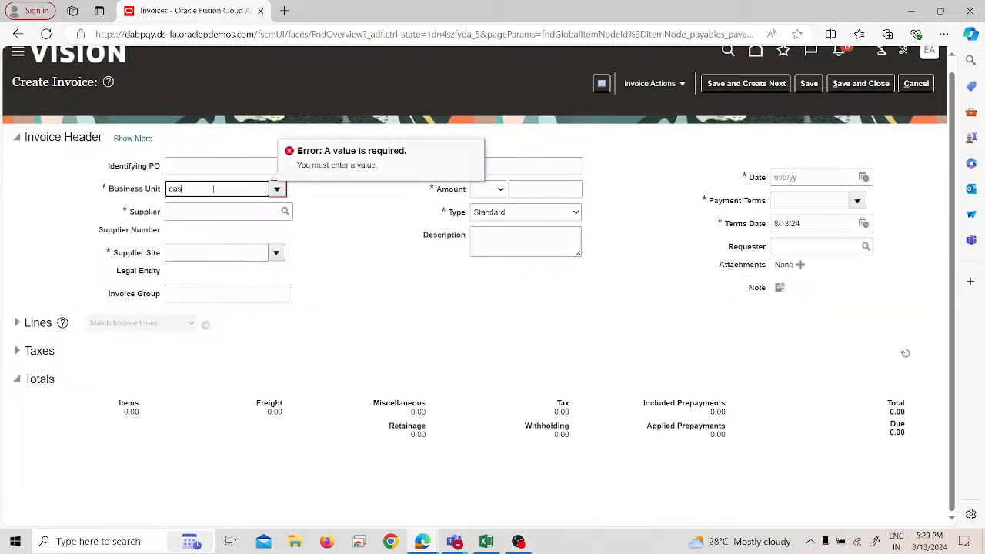
click(209, 204)
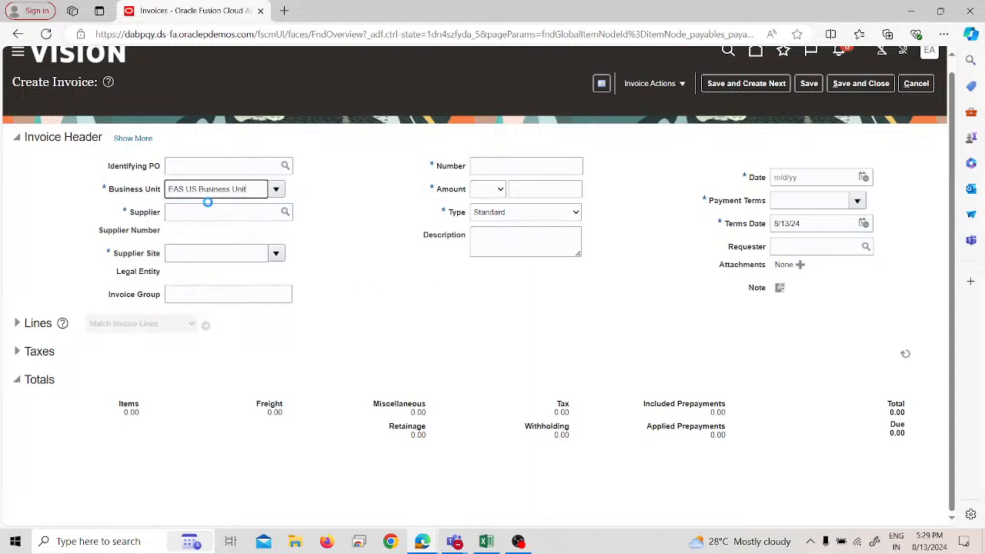
click(213, 213)
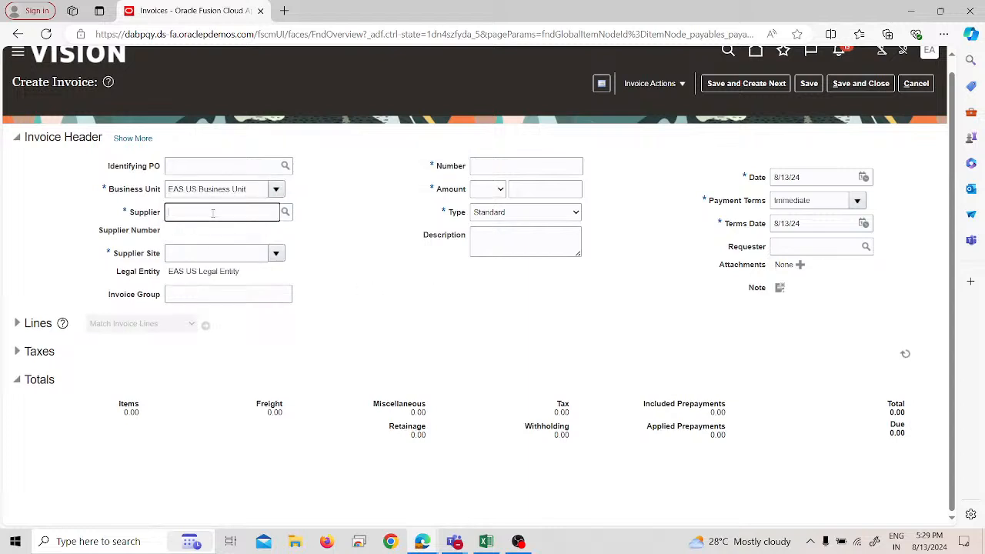
text(EAS)
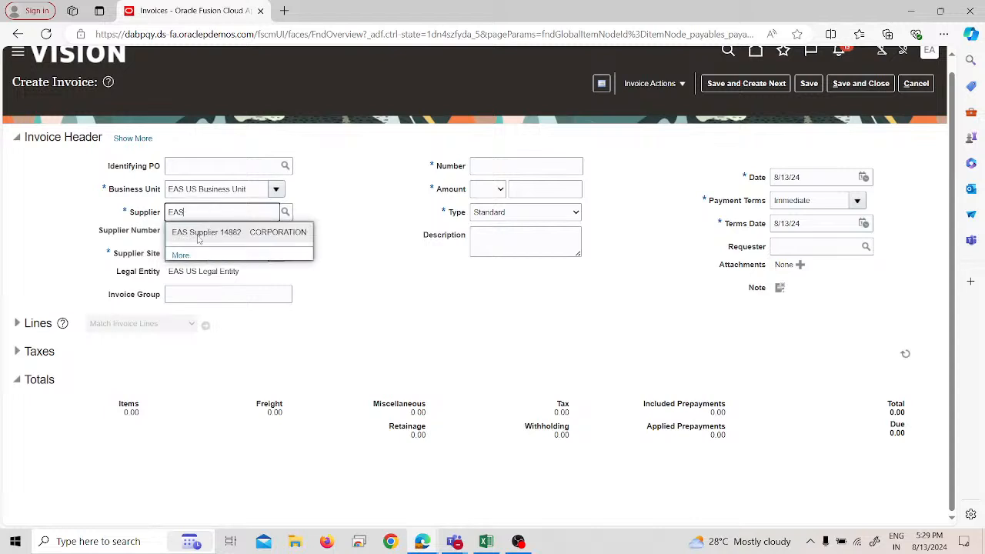
click(195, 235)
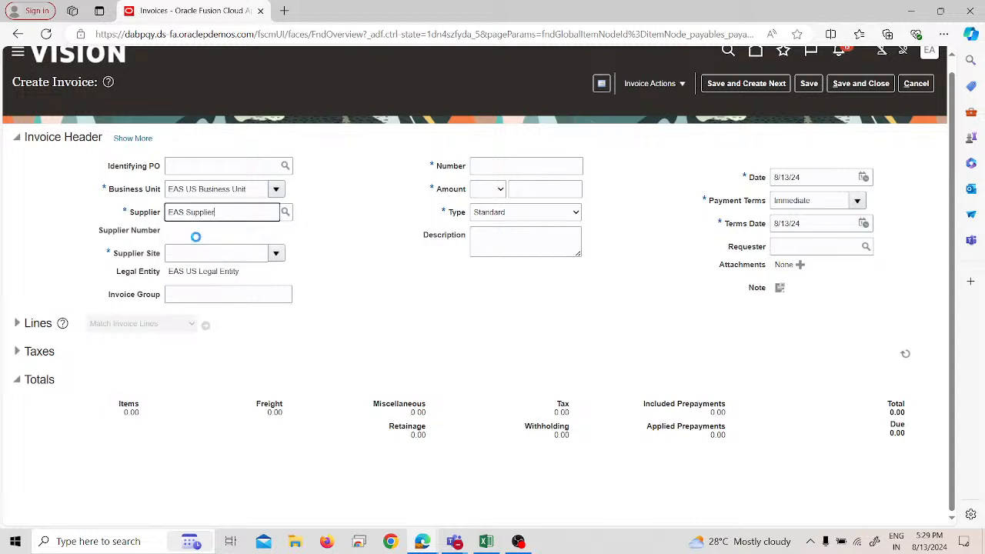
Step: Set the new standard invoice's number to 987466 and its amount to 20,000 USD
click(541, 166)
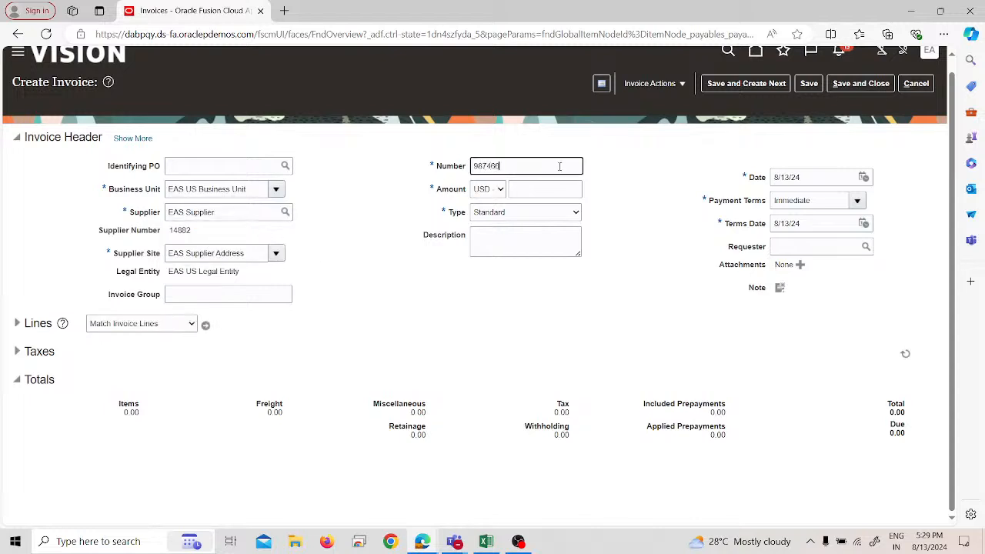
text(987466)
click(550, 184)
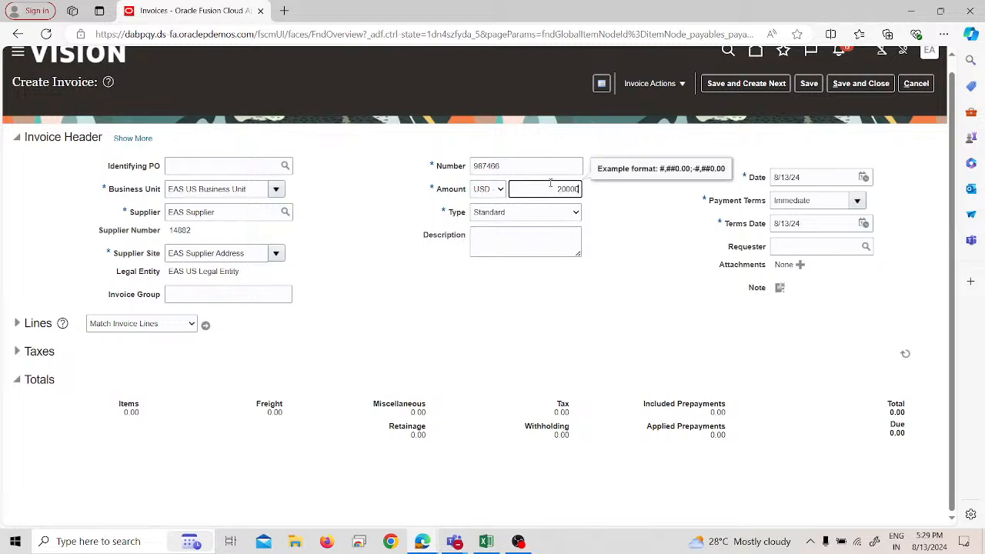
click(304, 274)
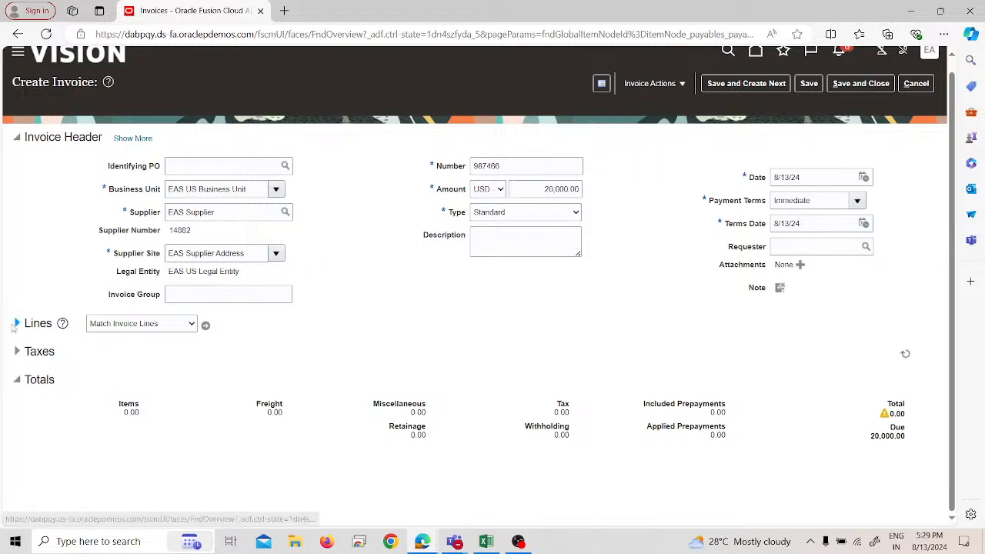
Step: Enter invoice line 1 with an amount of 20,000 and the Rent distribution set, and validate invoice 987466
click(17, 324)
click(181, 446)
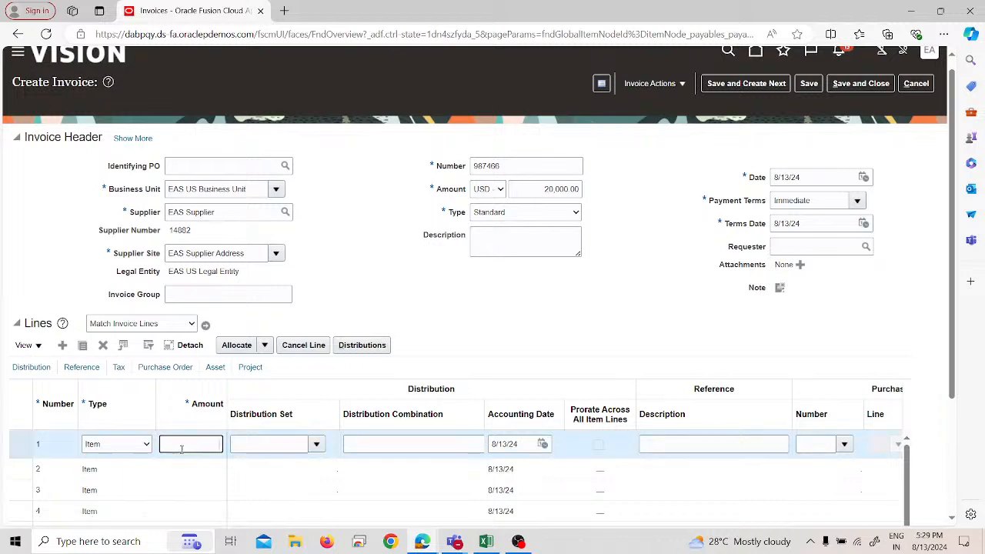
text(20000)
key(Tab)
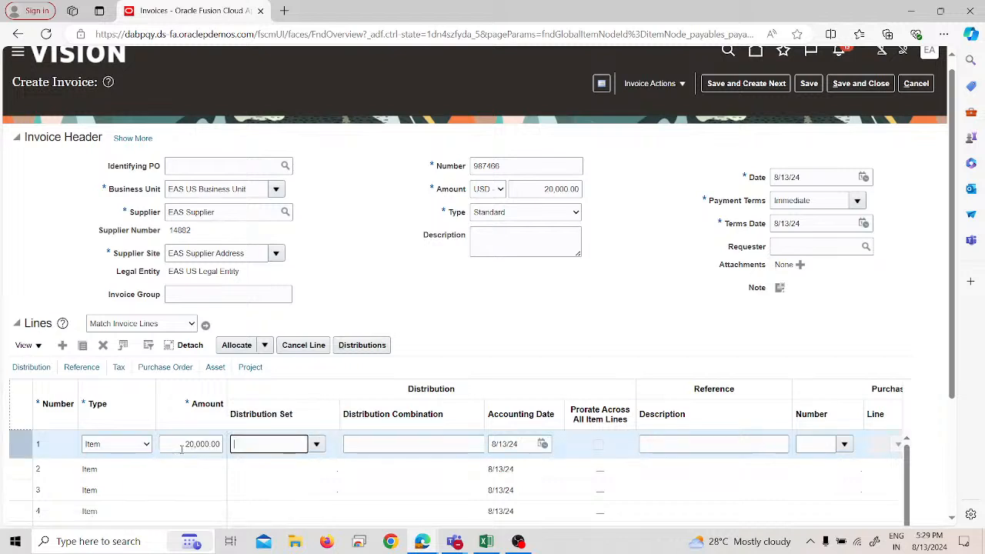
text(rent)
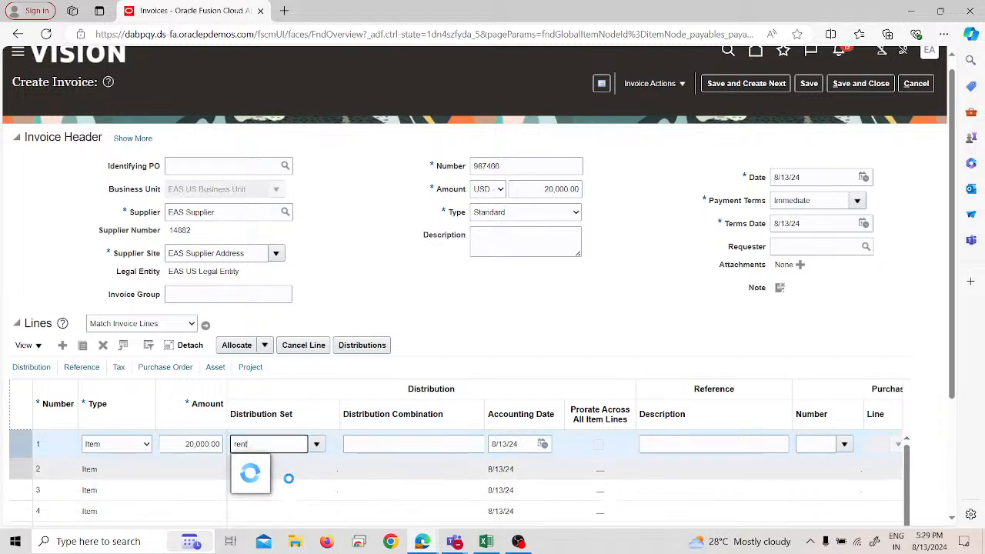
click(259, 464)
click(653, 84)
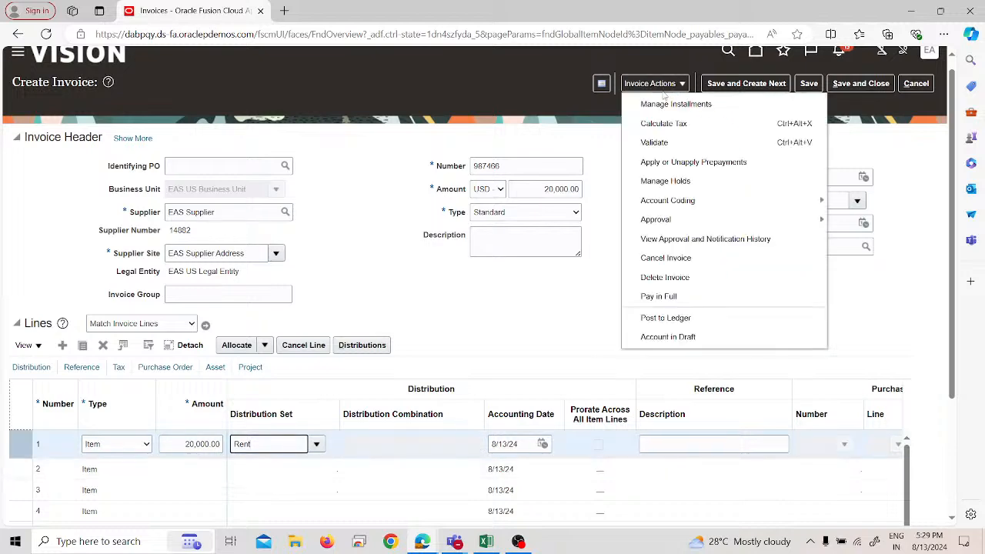
click(664, 140)
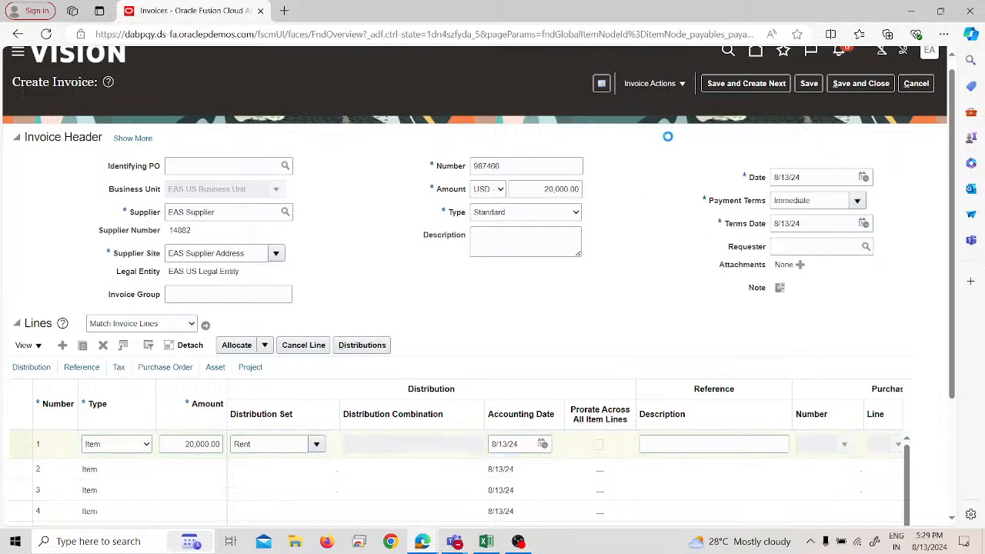
Step: Check the prepayments available for invoice 987466 without applying any, and save and close the invoice
click(665, 84)
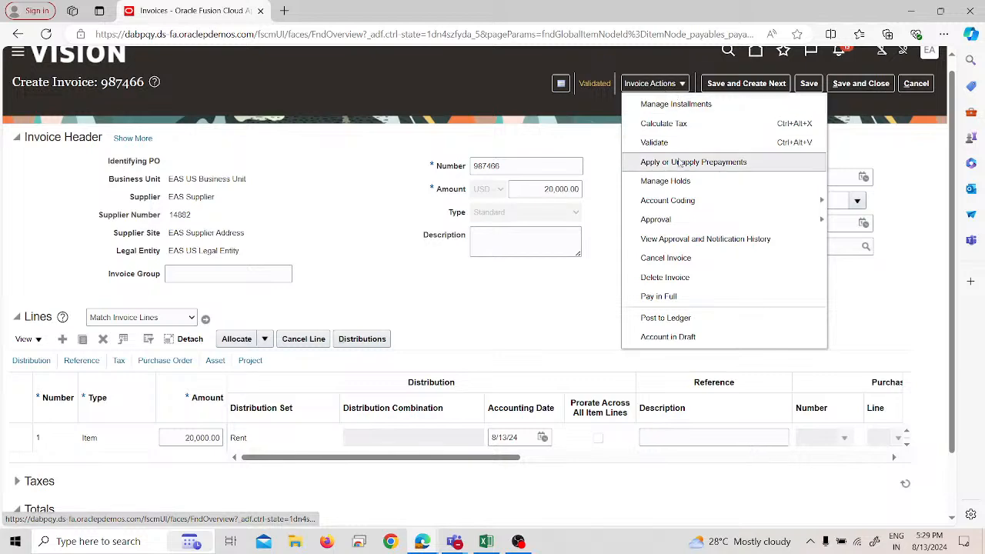
click(679, 163)
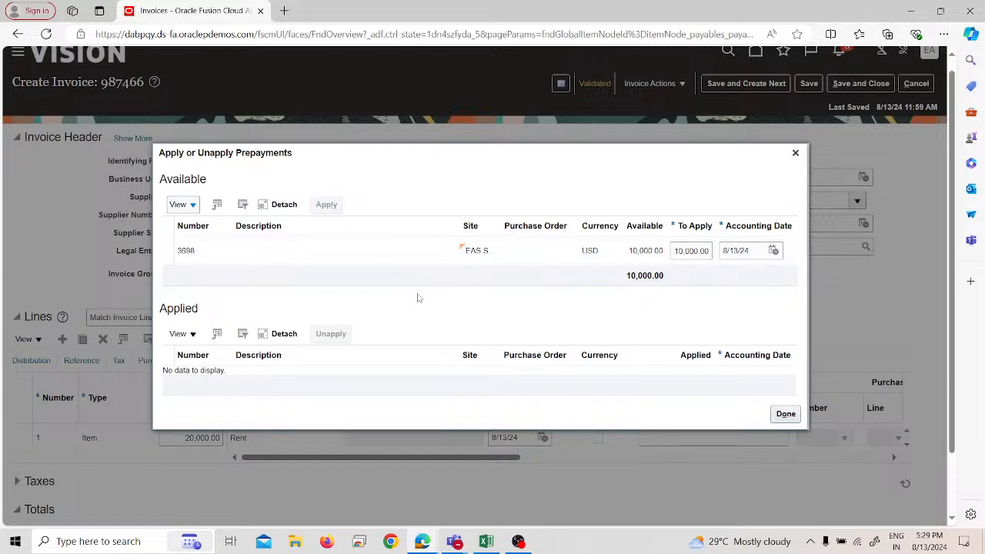
scroll(418, 298, down, 2)
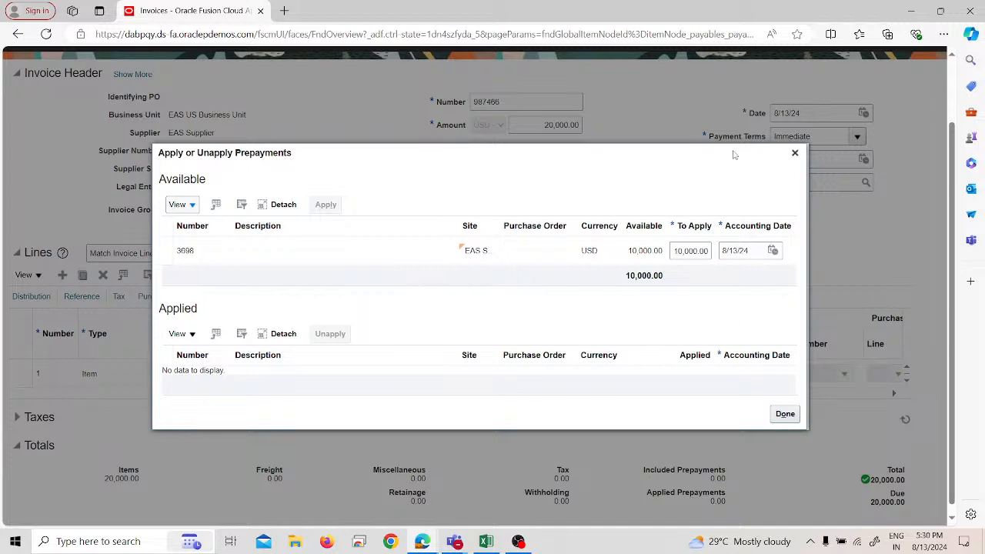
click(796, 154)
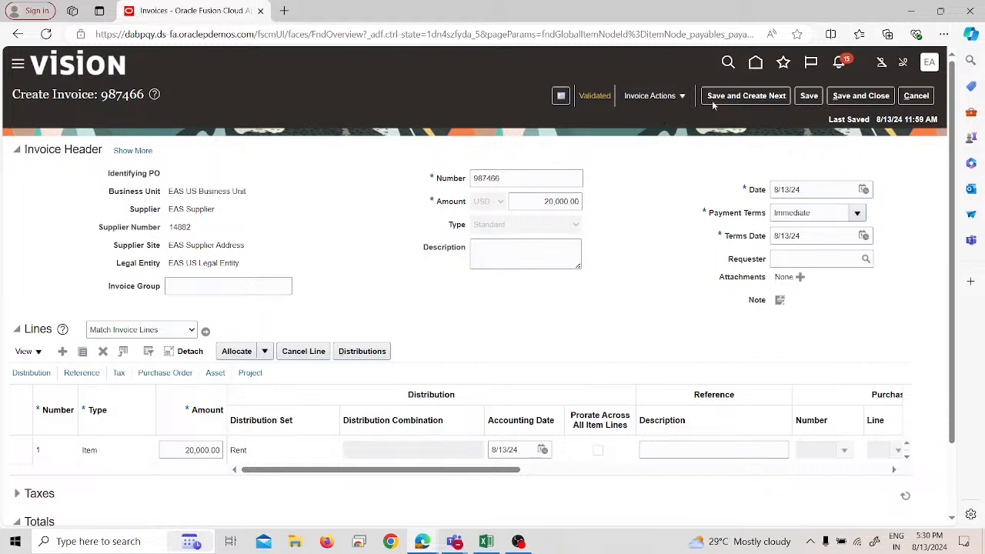
click(860, 95)
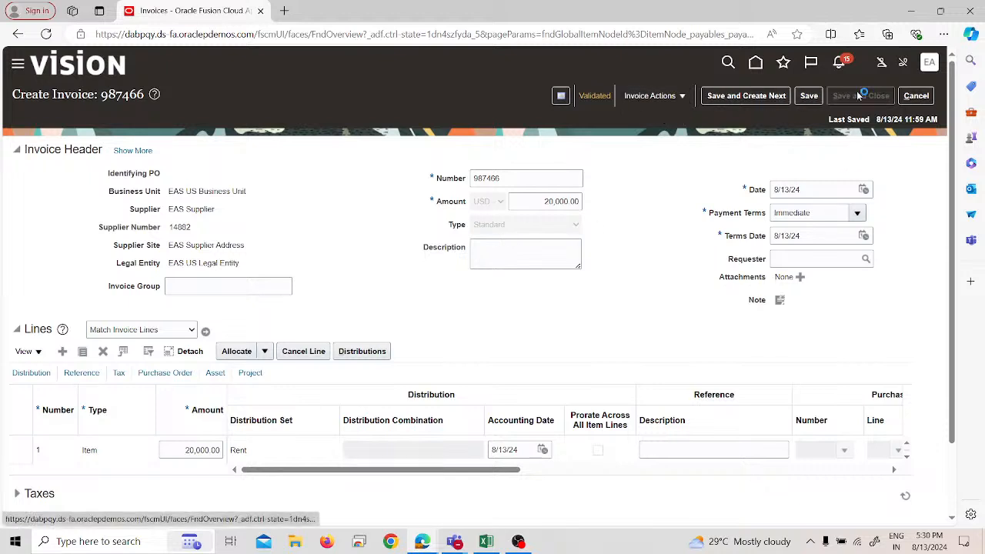
Step: Sign out of the current account and sign in with the saved Test-1 account
click(929, 65)
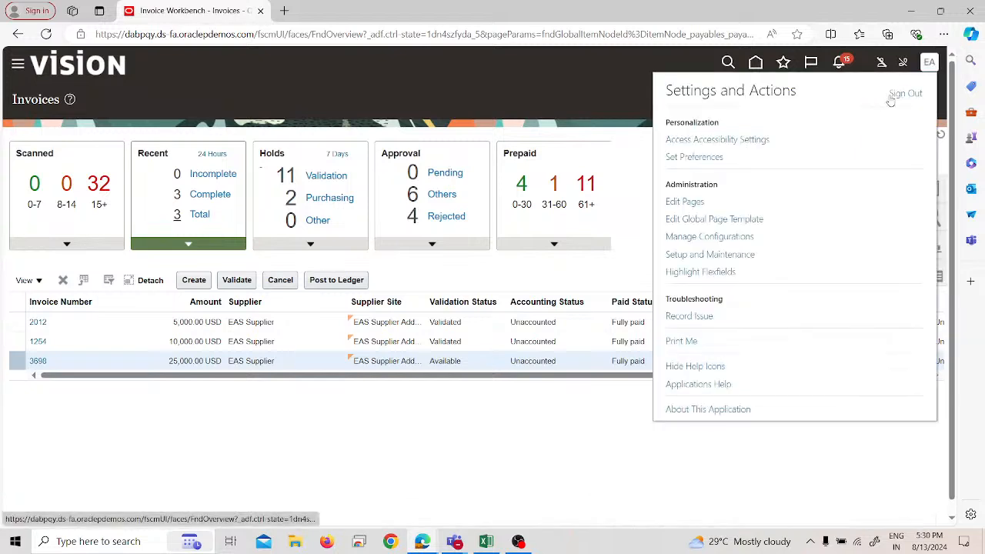
click(893, 95)
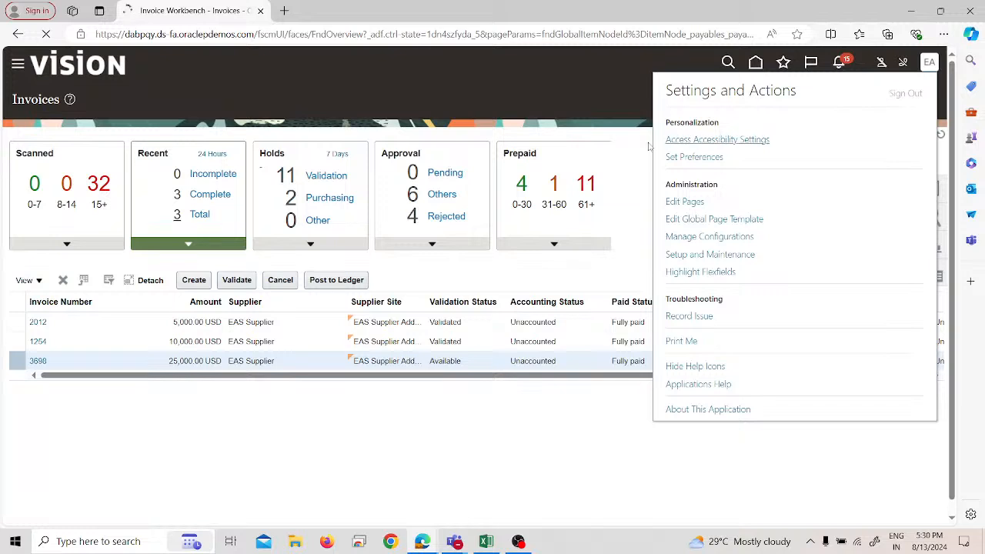
click(435, 304)
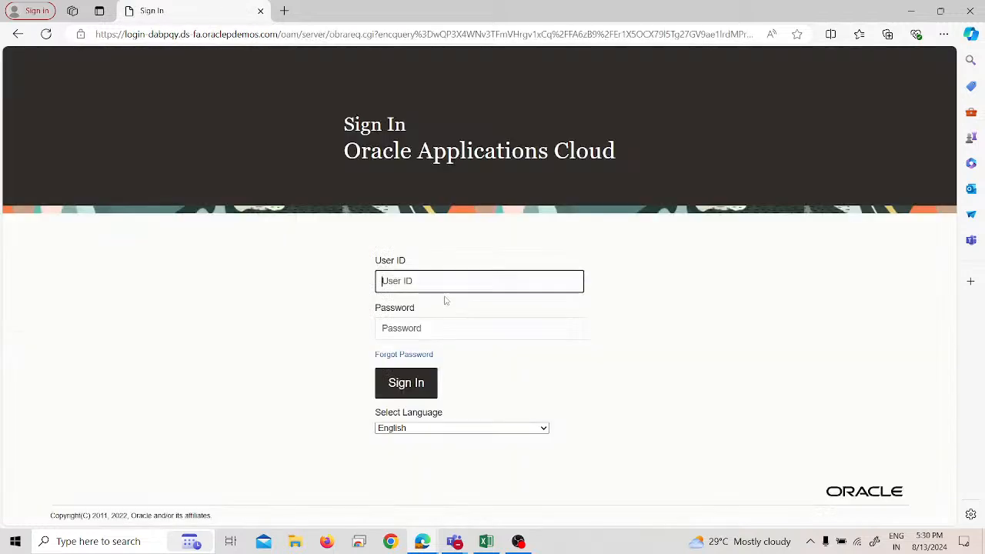
click(445, 279)
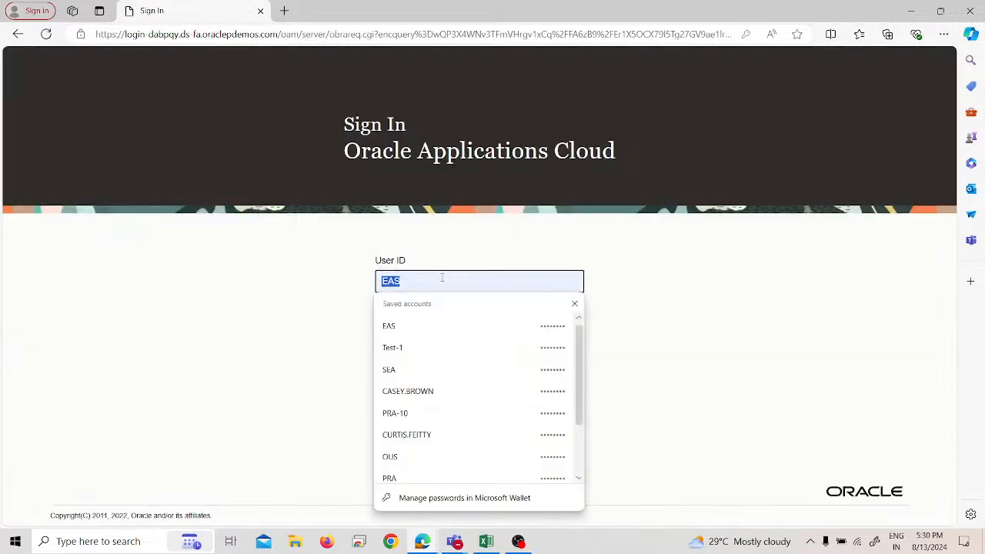
click(435, 352)
click(404, 385)
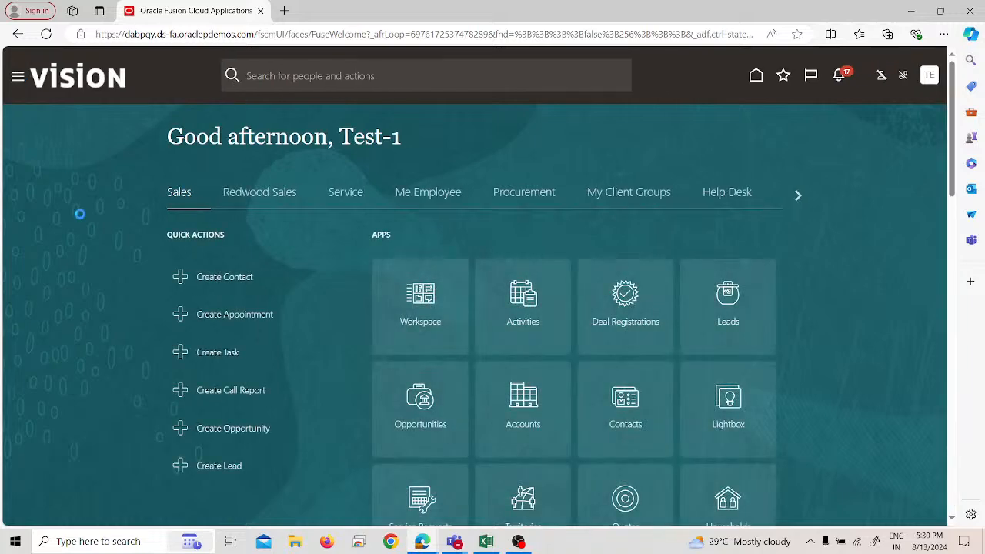
Step: Open the Invoices work area under Payables
scroll(176, 274, down, 4)
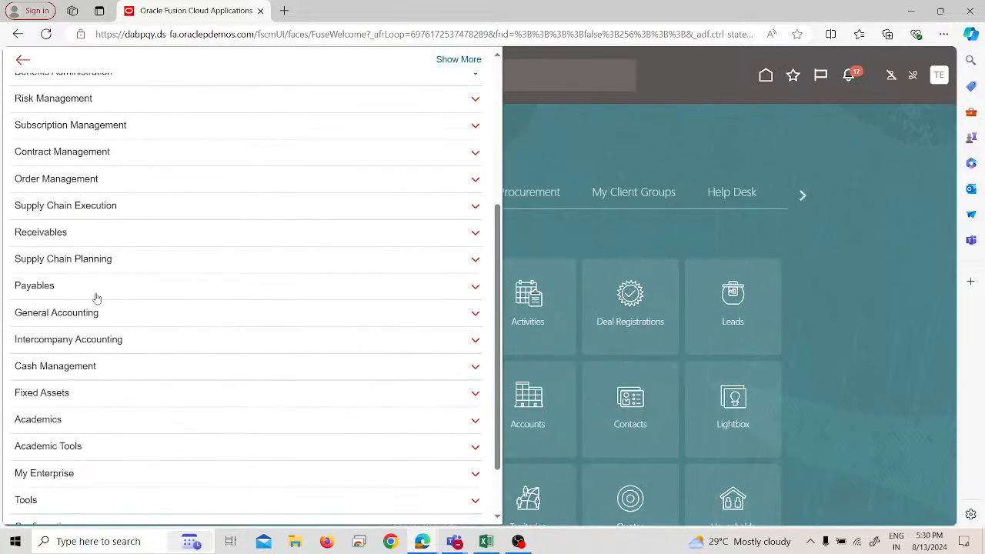
click(105, 285)
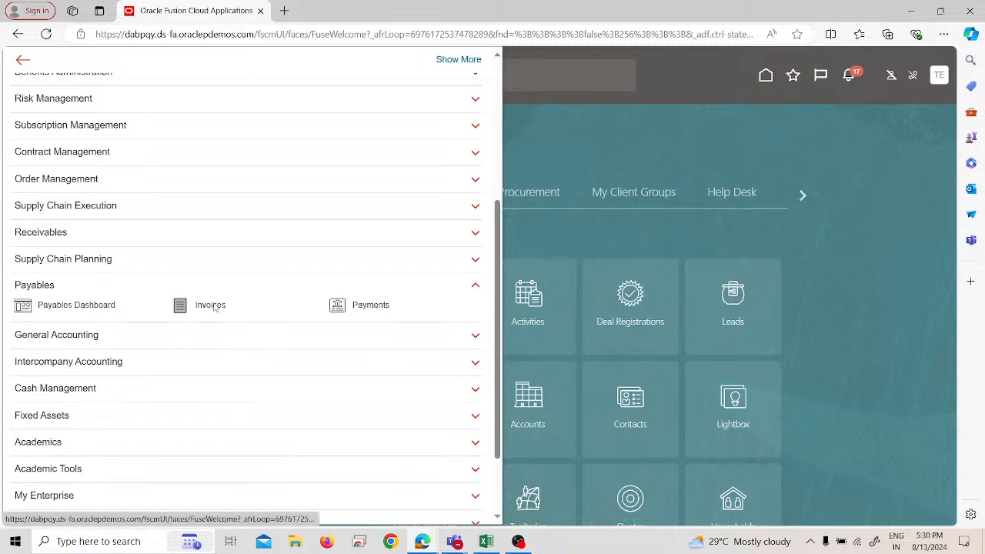
click(215, 307)
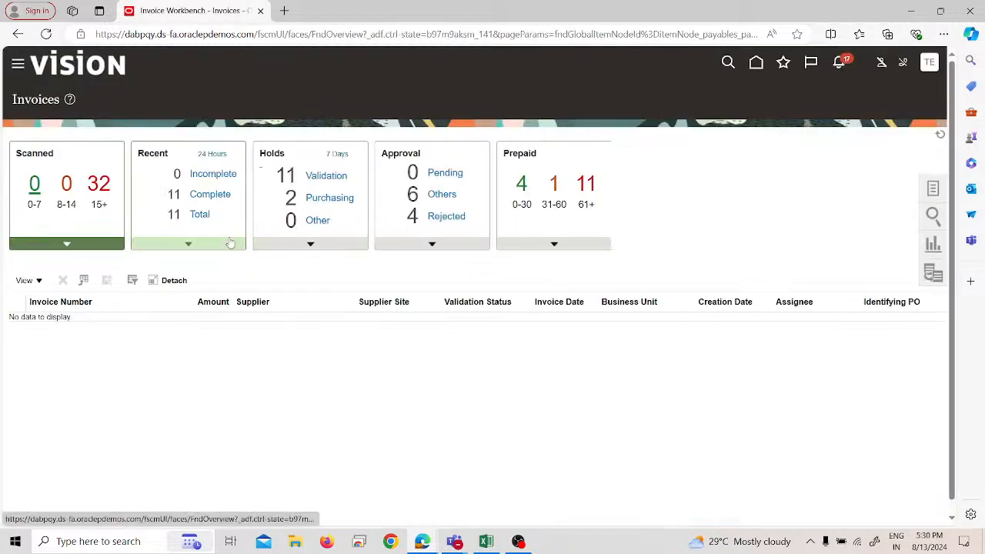
Step: List the recent invoices and open prepayment invoice PPI 1 for editing
click(230, 243)
scroll(115, 359, down, 1)
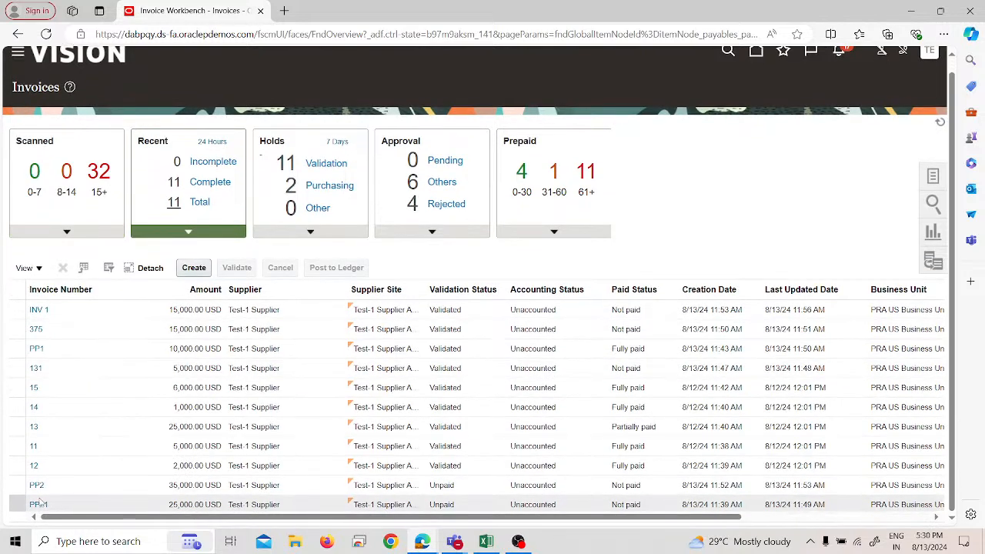
click(38, 505)
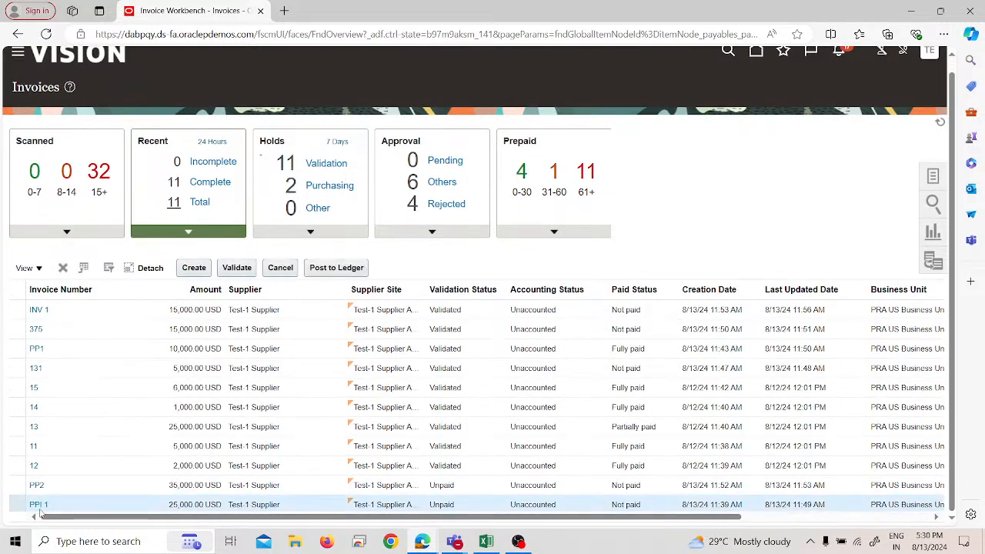
click(38, 505)
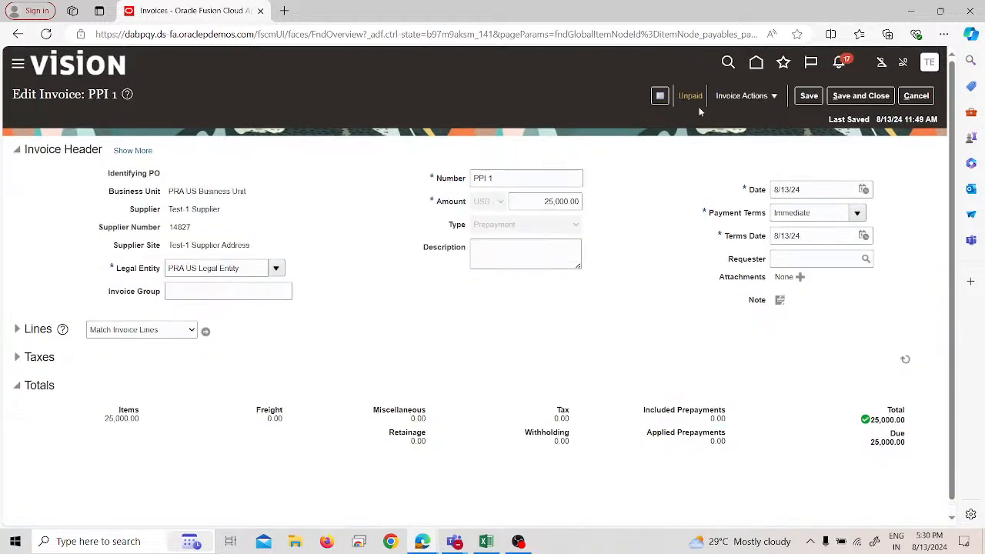
Step: Start a full payment for prepayment PPI 1 using payment process profile PRAPPP and payment document PRA Check
click(743, 96)
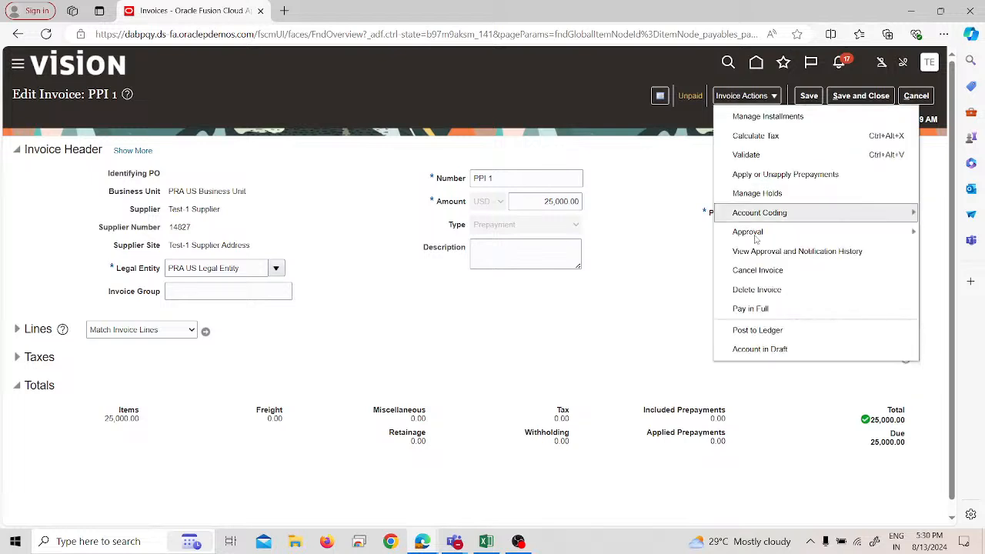
click(762, 309)
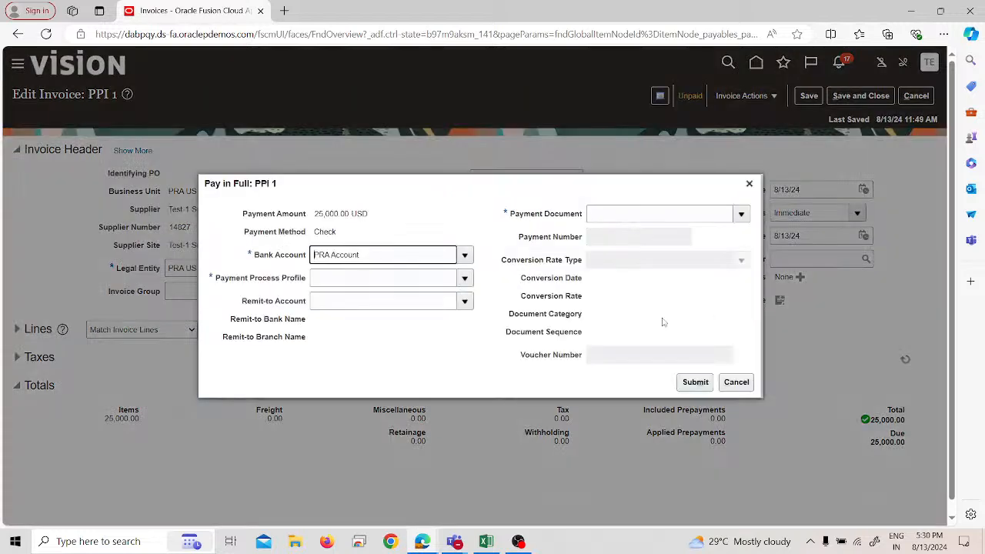
click(587, 219)
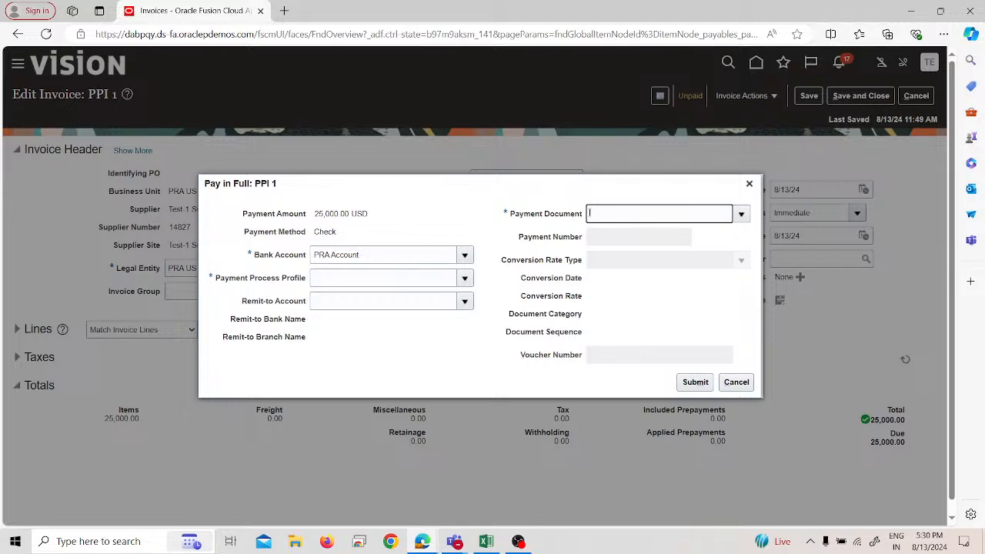
click(421, 277)
text(PRA)
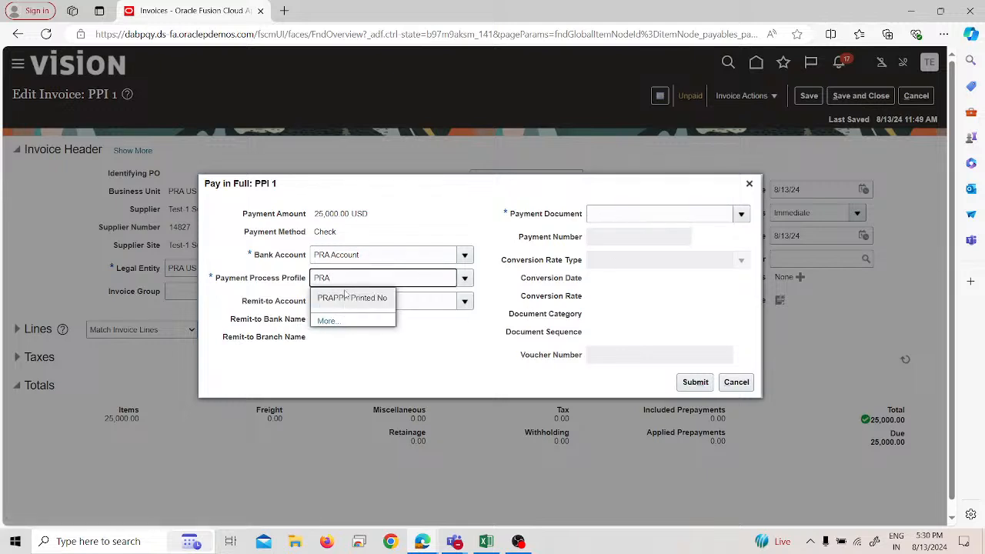
click(343, 298)
click(619, 214)
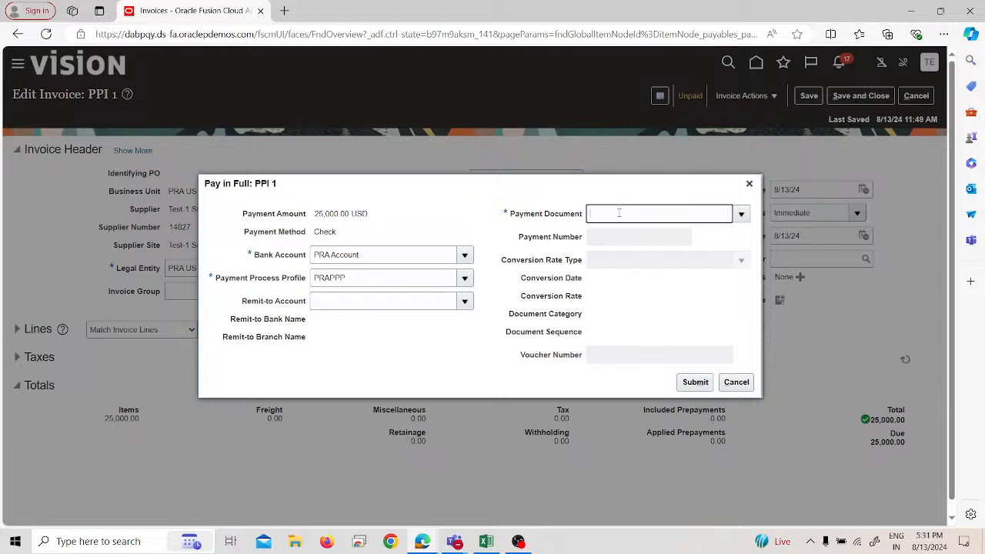
text(PRA)
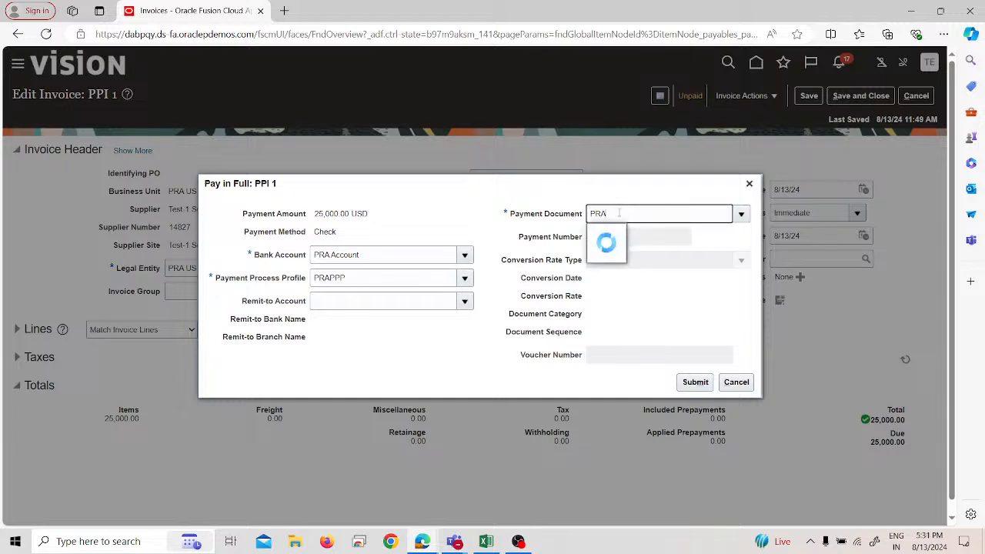
click(616, 232)
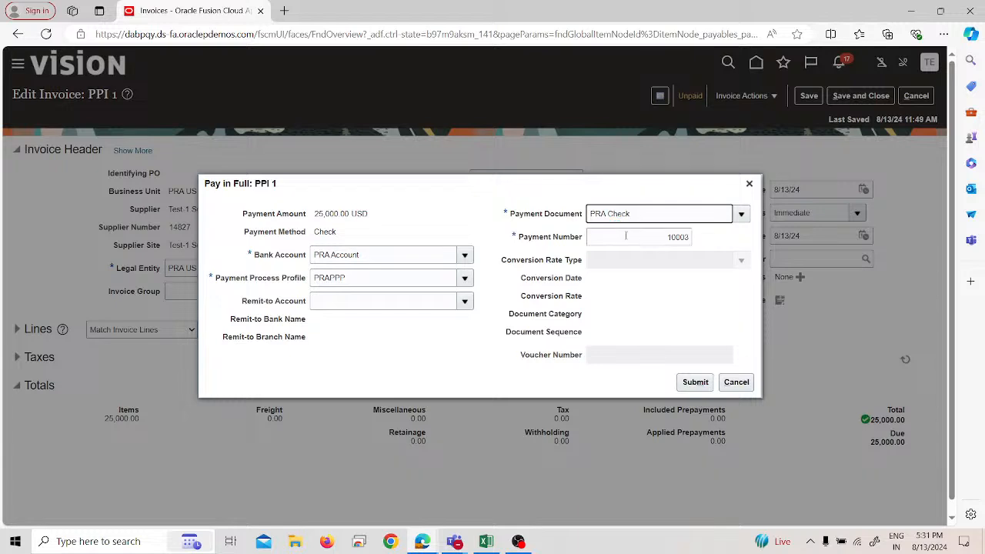
Step: Submit the full payment of PPI 1 and save and close the prepayment invoice
click(694, 381)
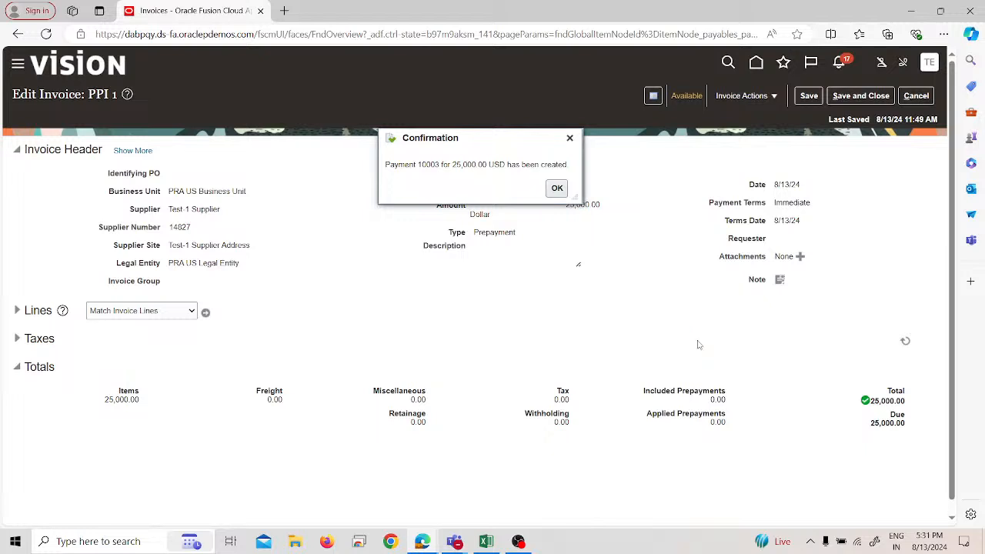
click(548, 187)
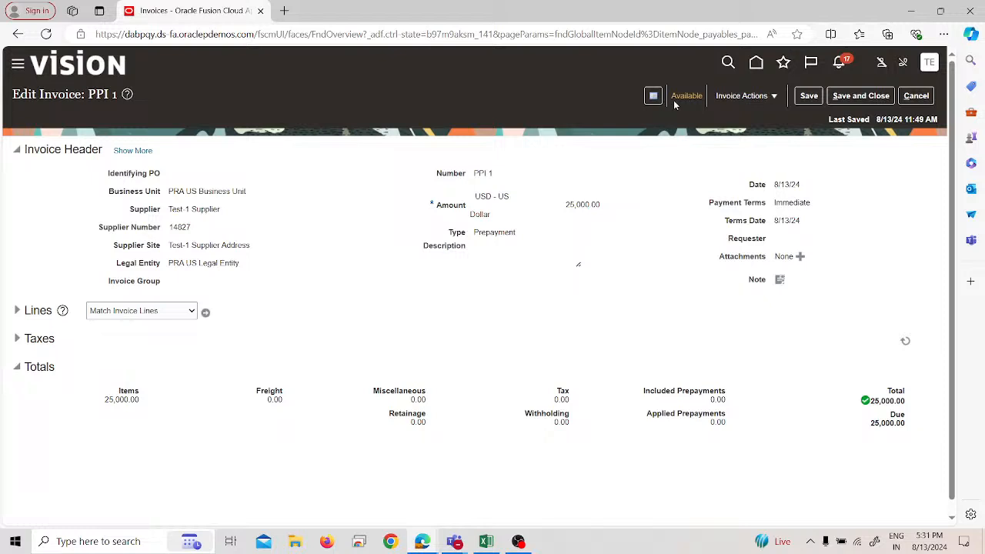
click(847, 94)
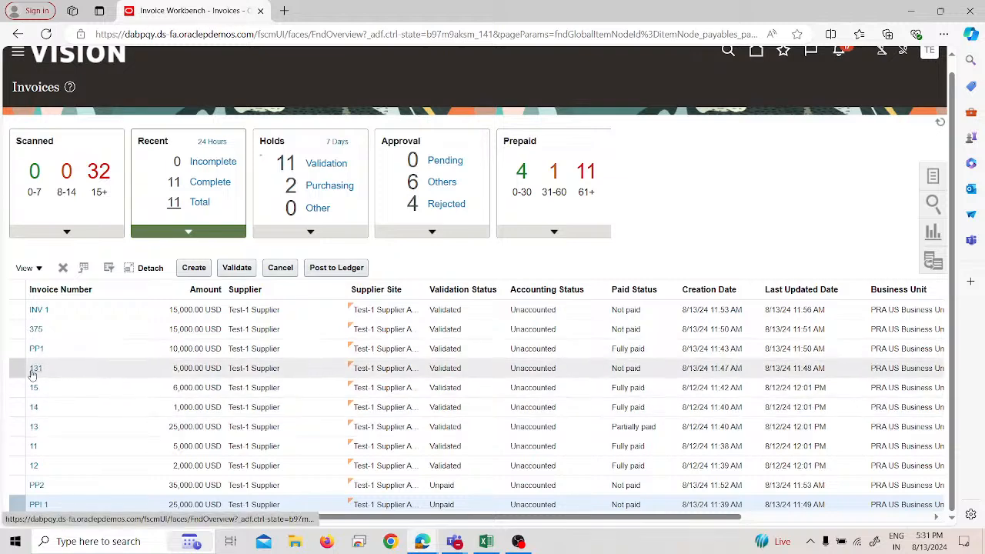
Step: Open standard invoice 375 from the recent invoices and bring up its prepayments for applying or unapplying
click(36, 329)
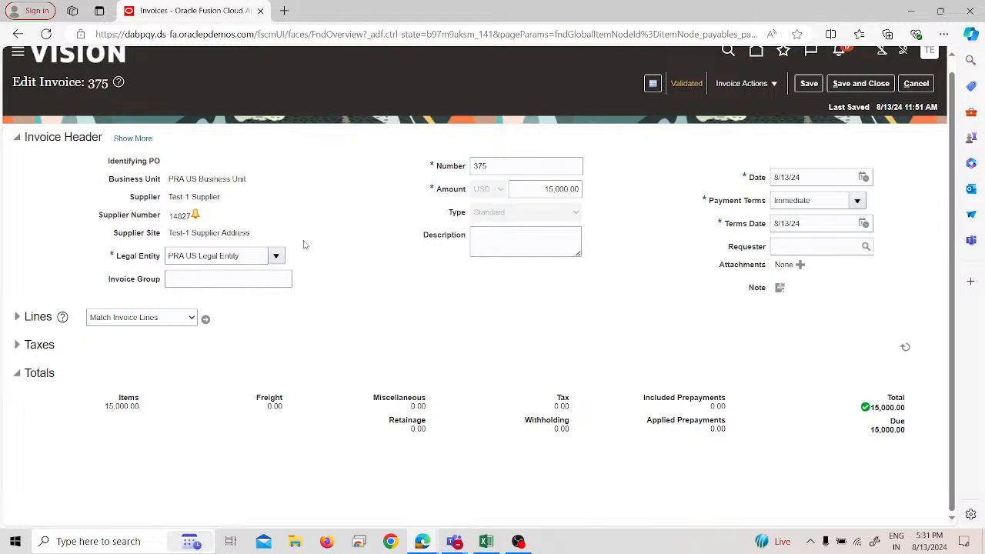
mouse_move(198, 220)
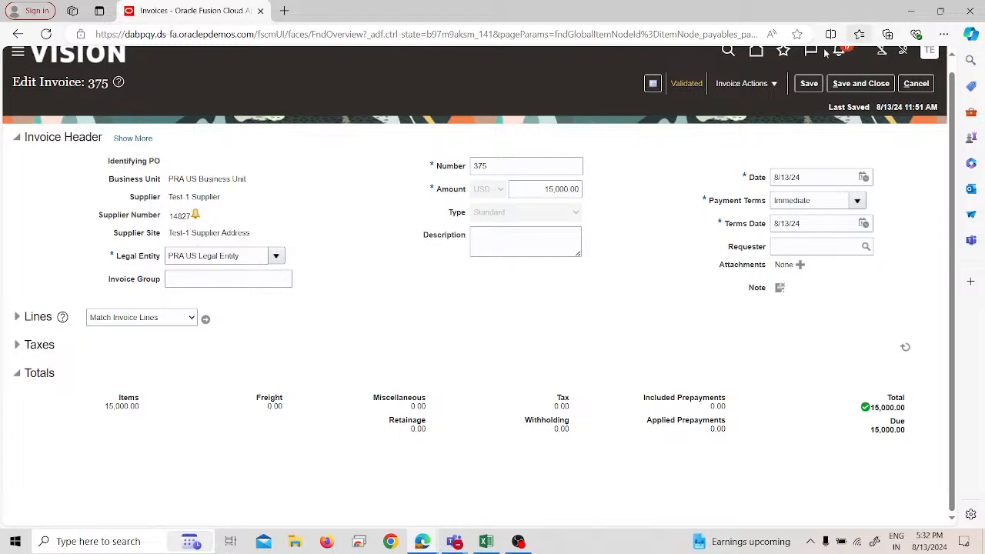
click(743, 83)
click(759, 164)
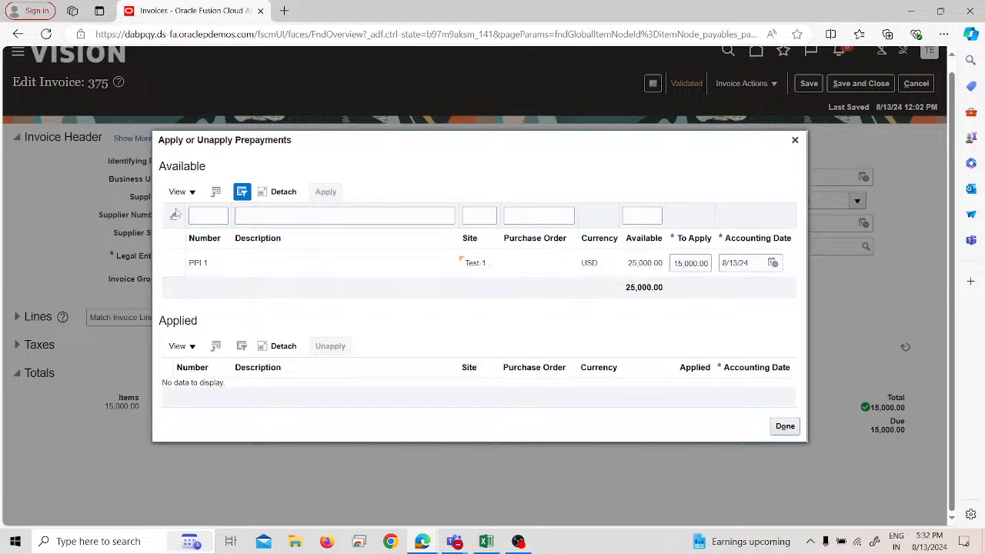
Step: Apply 15,000 USD of prepayment PPI 1 to invoice 375 and finish the prepayment application
click(231, 267)
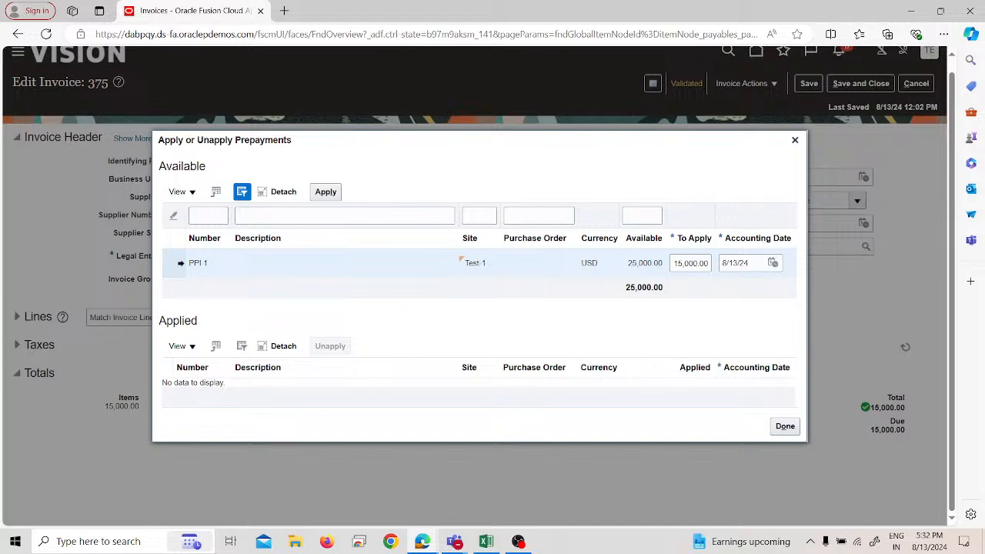
click(700, 261)
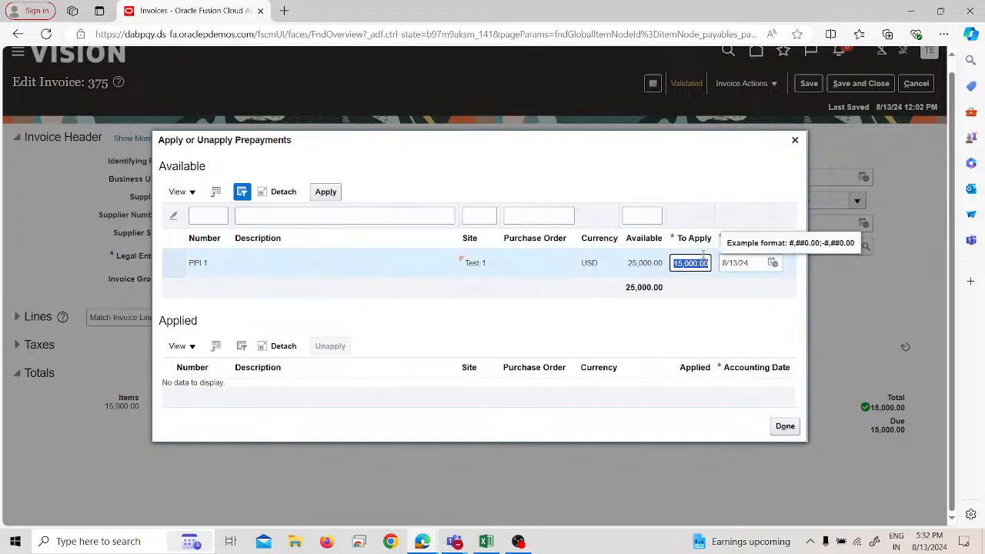
key(BackSpace)
text(5000)
key(BackSpace)
key(BackSpace)
key(BackSpace)
key(BackSpace)
text(15000)
click(450, 347)
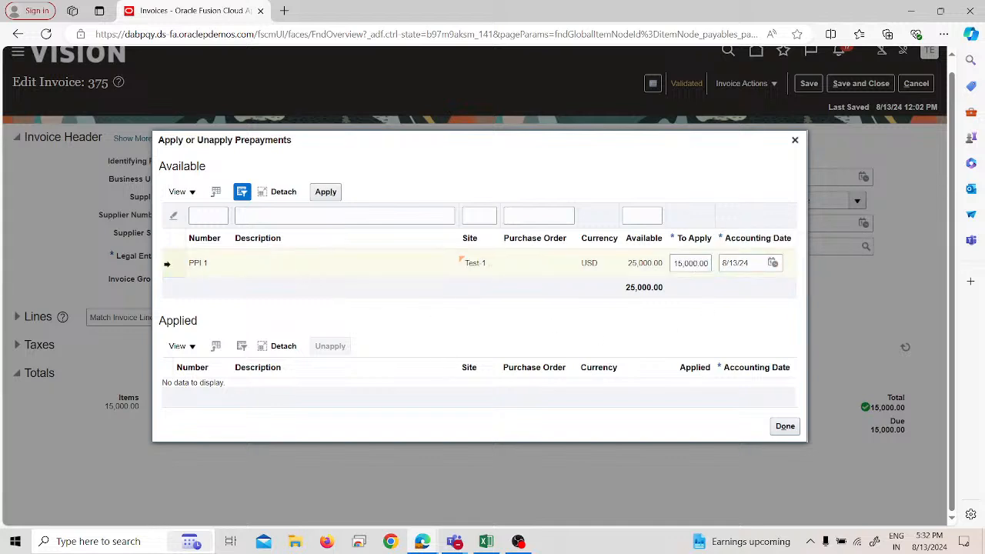
click(167, 264)
click(326, 194)
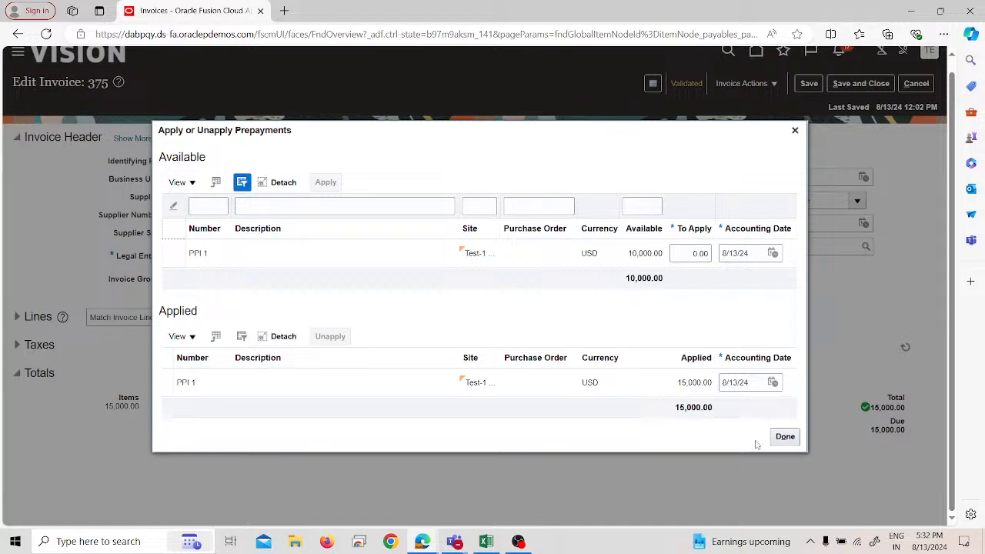
click(784, 436)
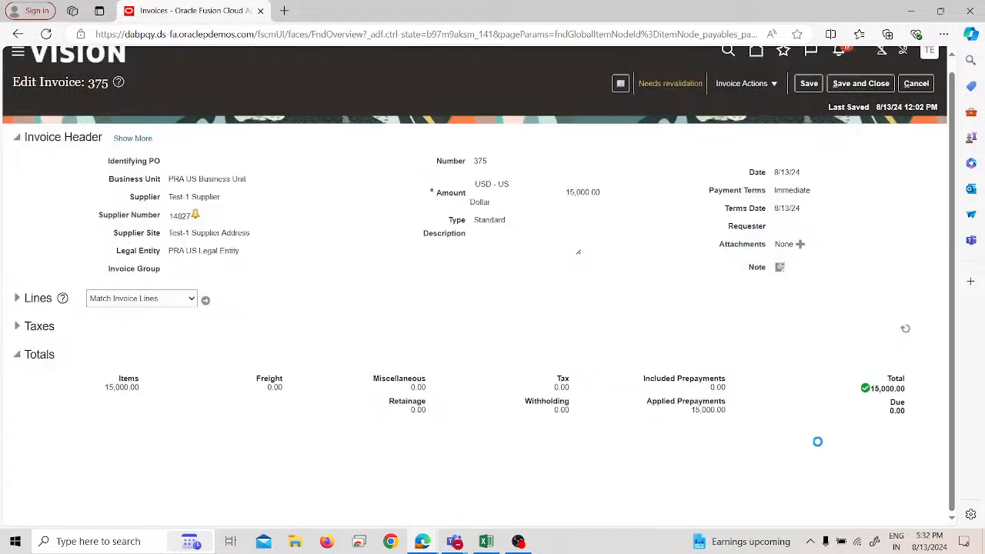
Step: Validate invoice 375 again and review its status and holds in the invoice summary
click(749, 86)
click(750, 126)
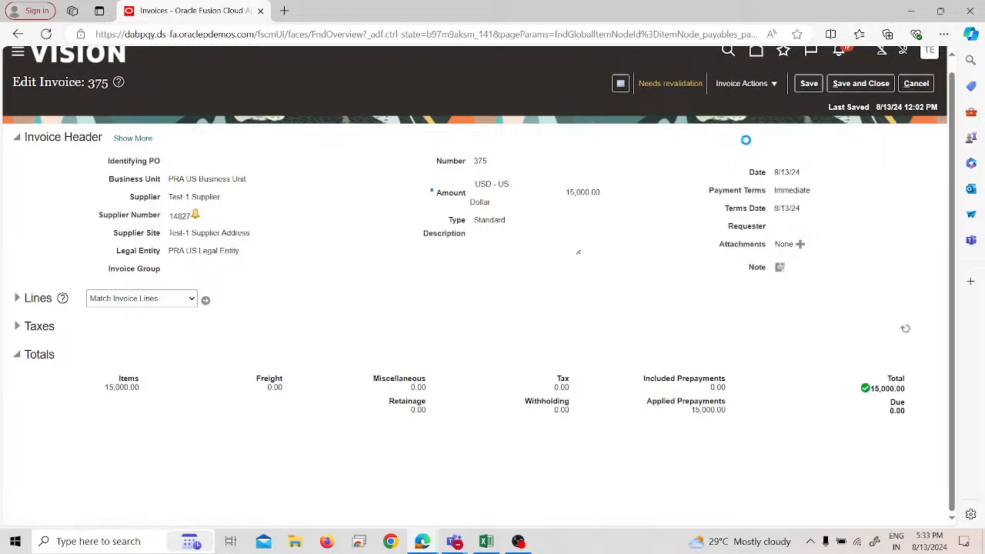
click(702, 84)
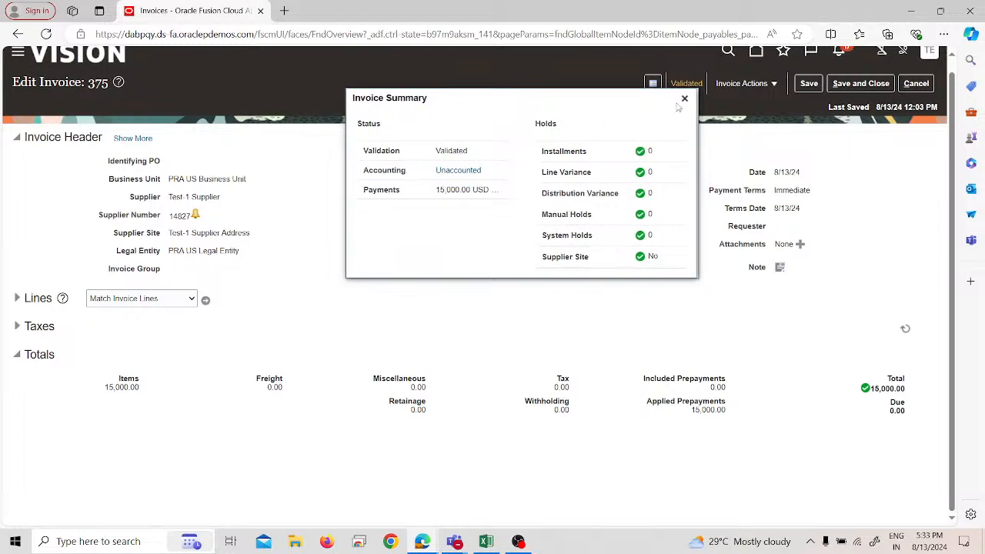
click(685, 99)
Step: Try to pay invoice 375 in full, dismiss the message, and save and close the invoice
click(739, 83)
click(748, 297)
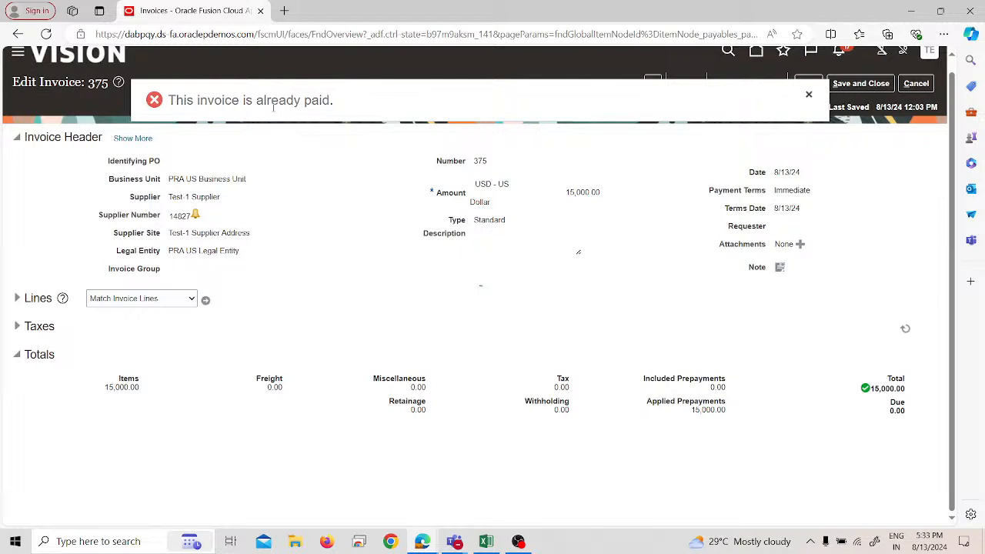
click(809, 95)
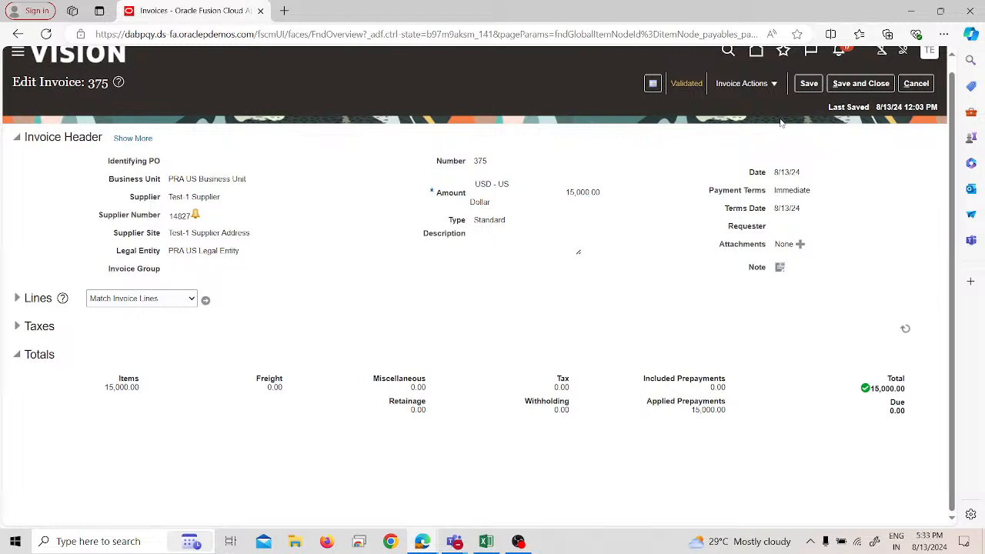
click(862, 86)
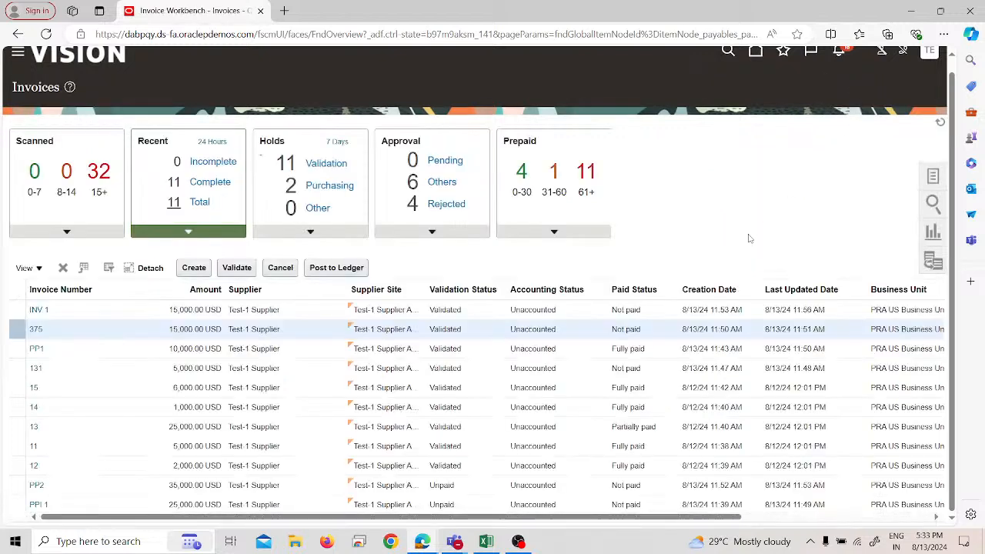
scroll(859, 139, up, 1)
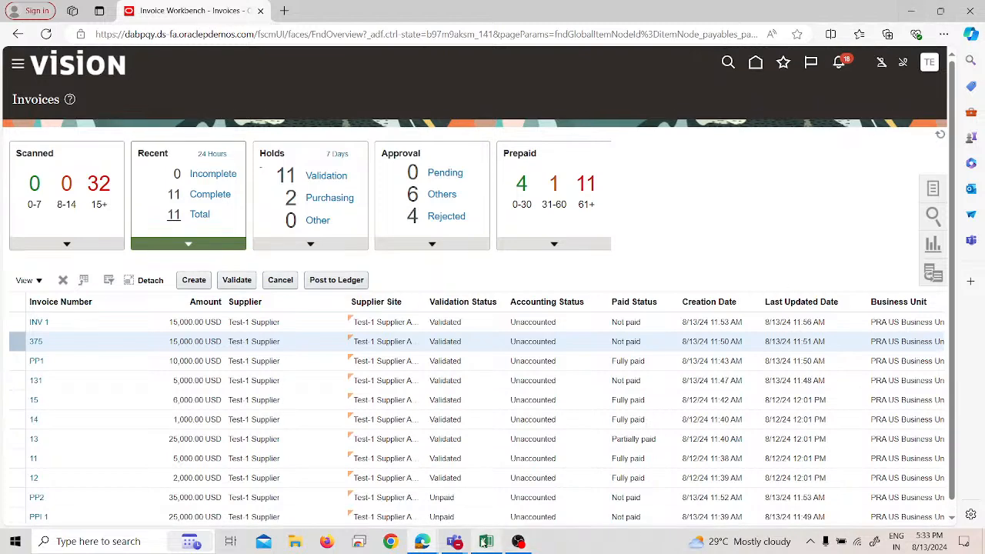
Step: Switch to the YouTube Studio live streaming window and end the live stream
click(914, 6)
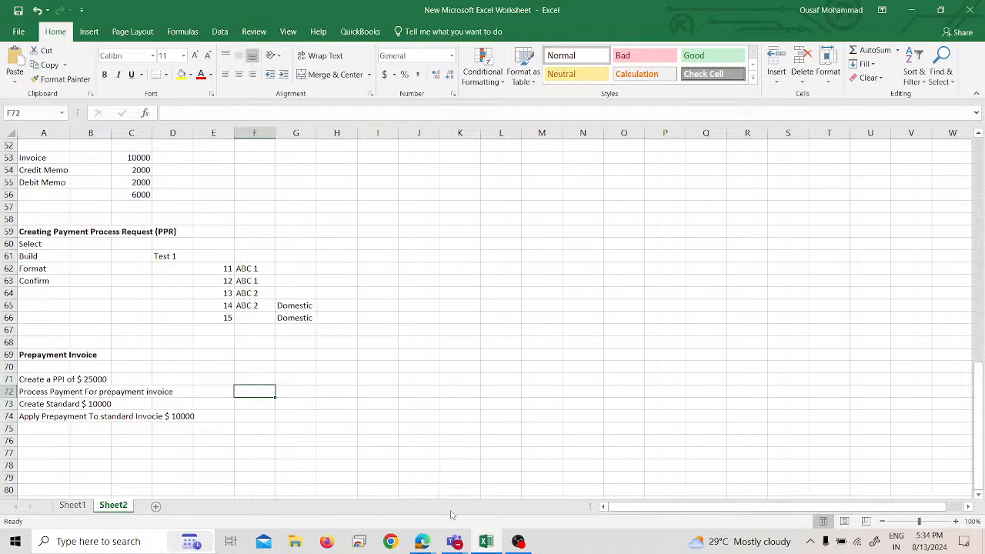
mouse_move(423, 541)
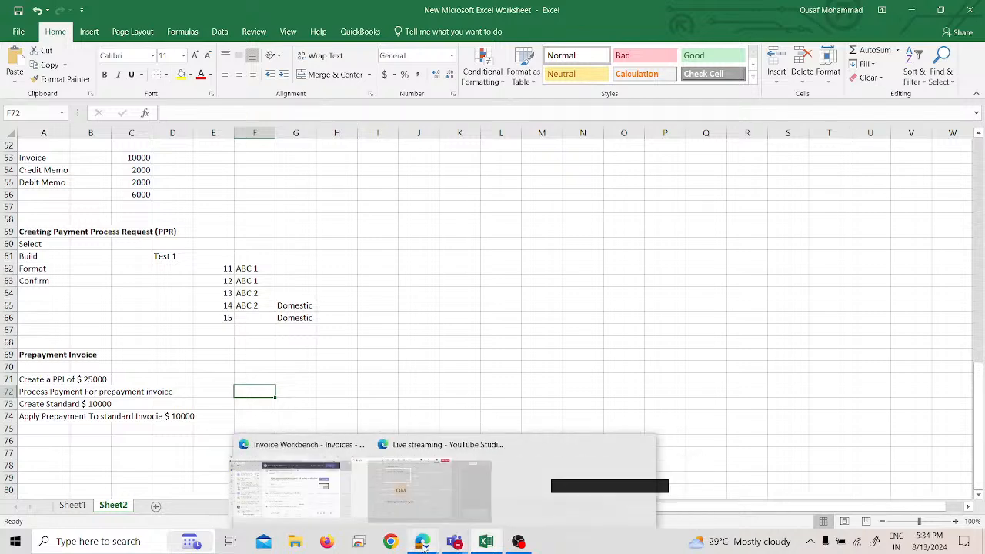
click(457, 515)
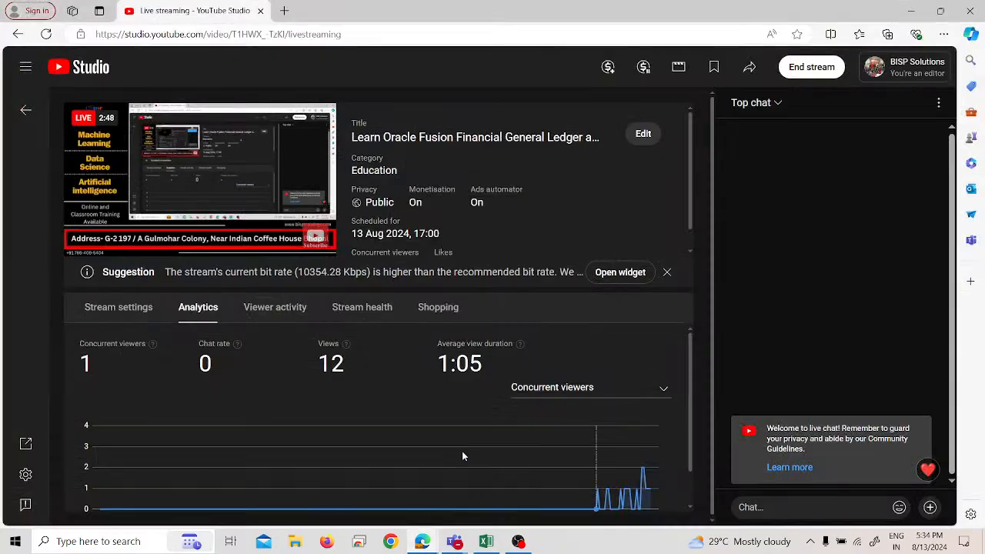
click(814, 72)
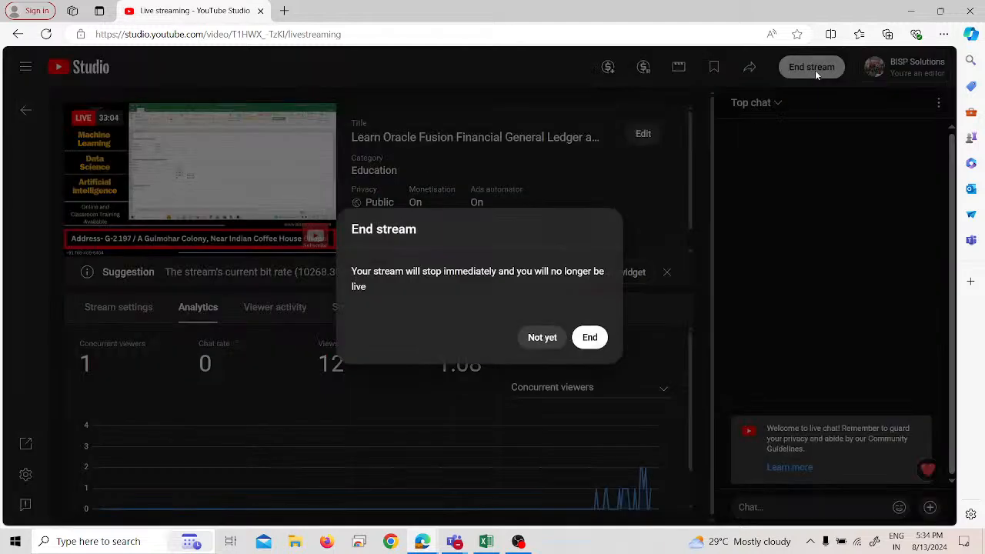
click(586, 343)
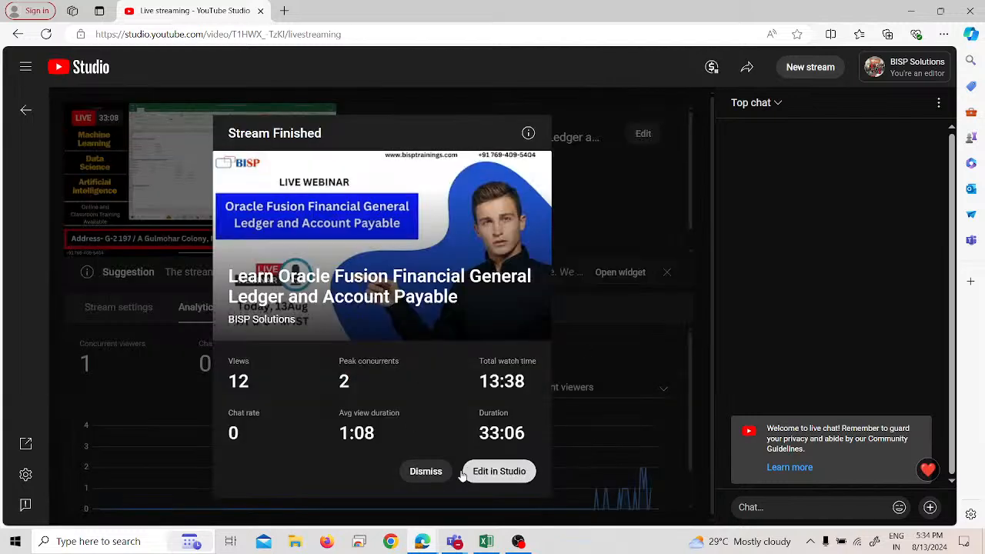
click(441, 471)
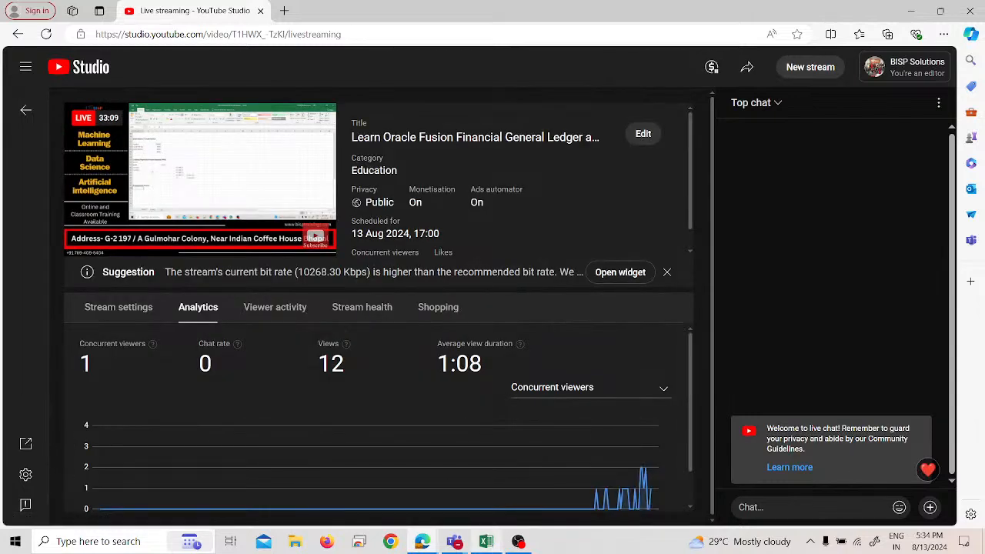